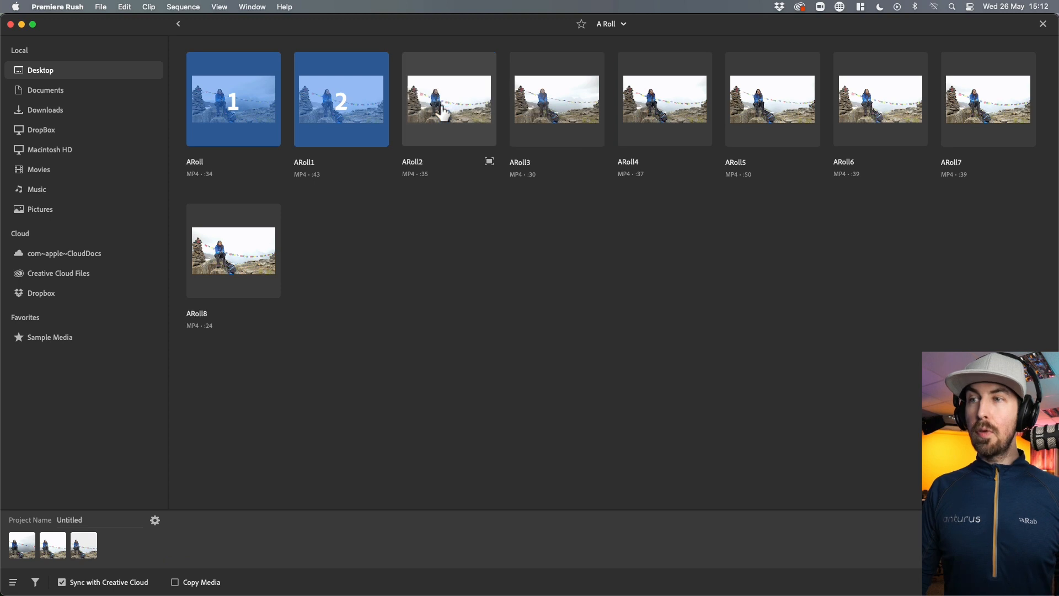
# - Keep only the ARoll clip selected for the project and name the project with the subject's first name followed by 60s
pyautogui.click(346, 114)
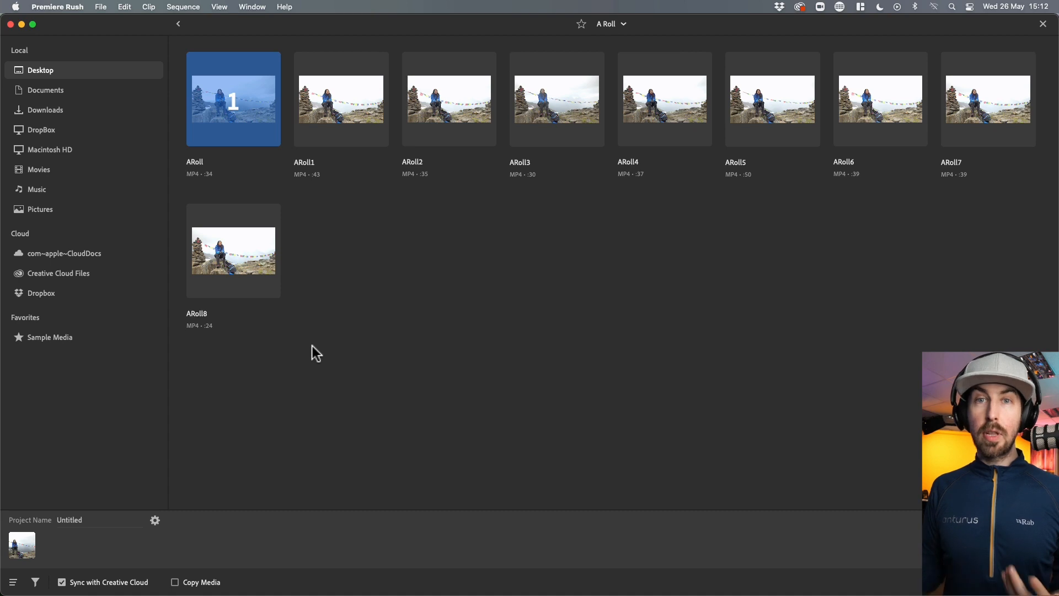
pyautogui.click(66, 519)
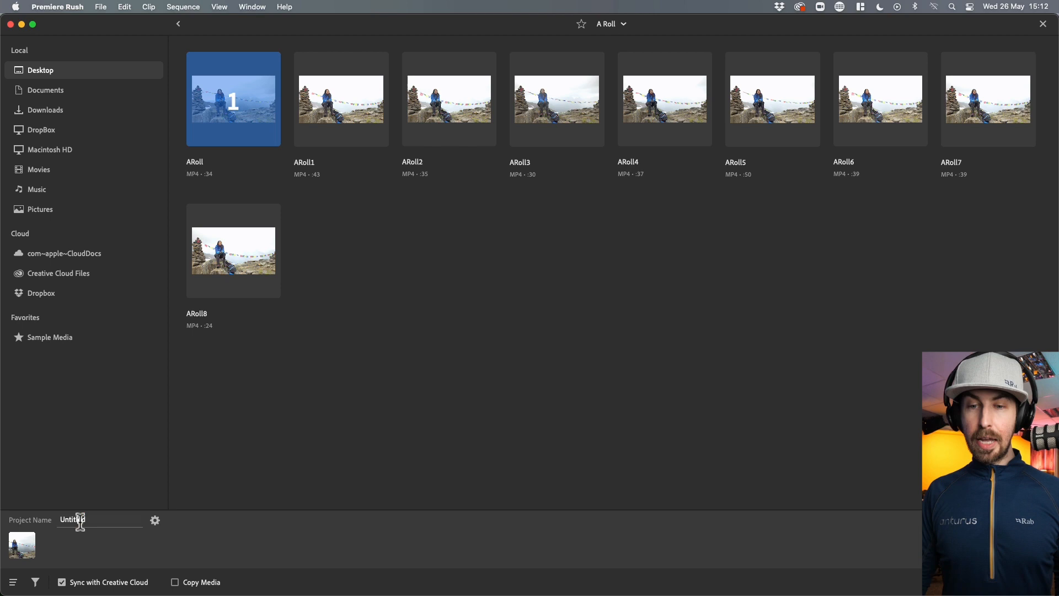
pyautogui.write('T')
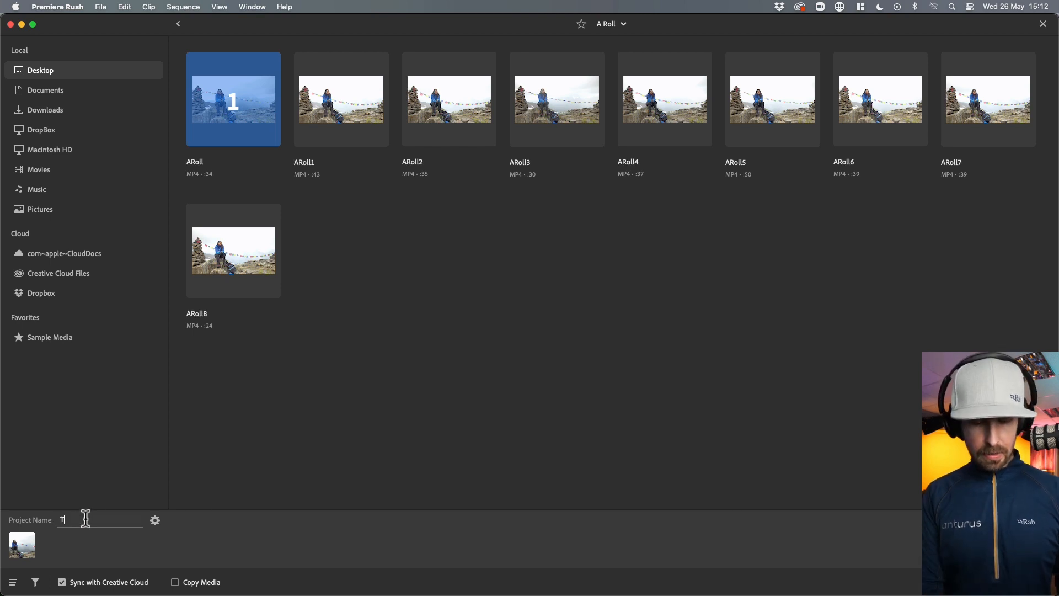
pyautogui.write('amara20')
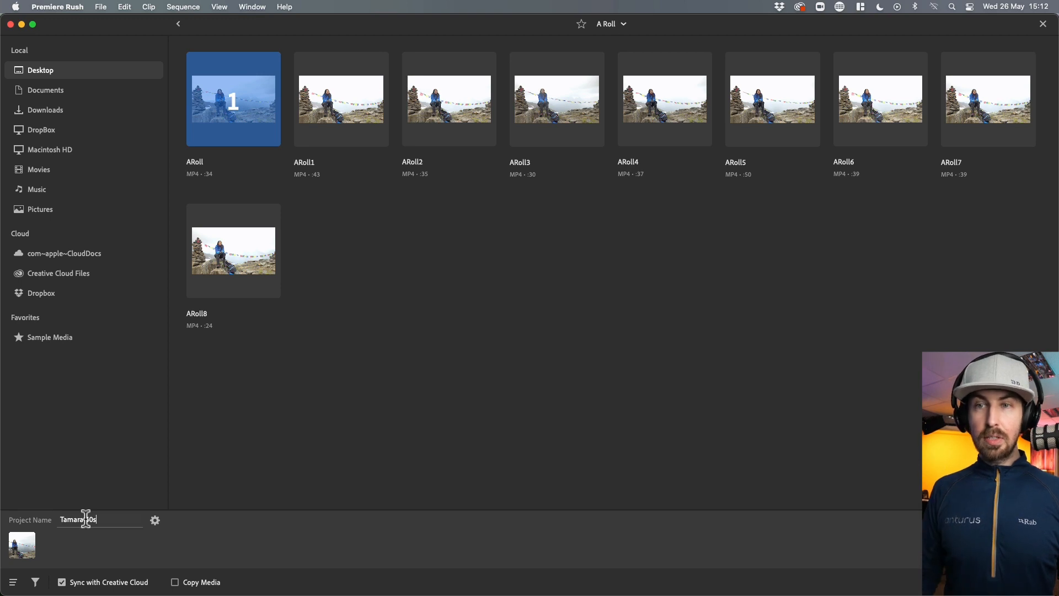
# - Set the project's aspect ratio to 16:9 and create the project
pyautogui.click(155, 521)
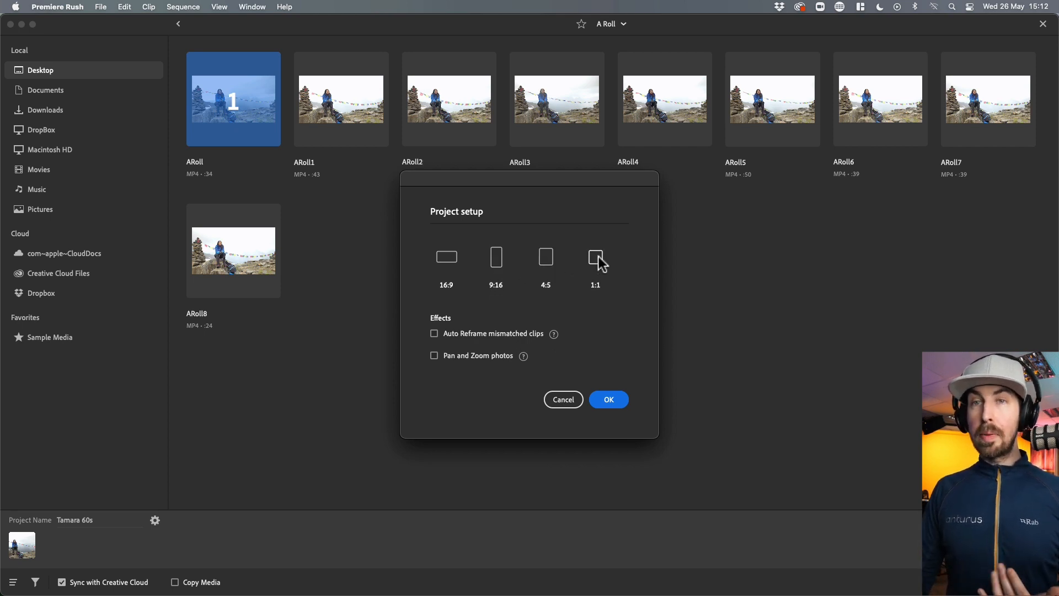
pyautogui.click(445, 259)
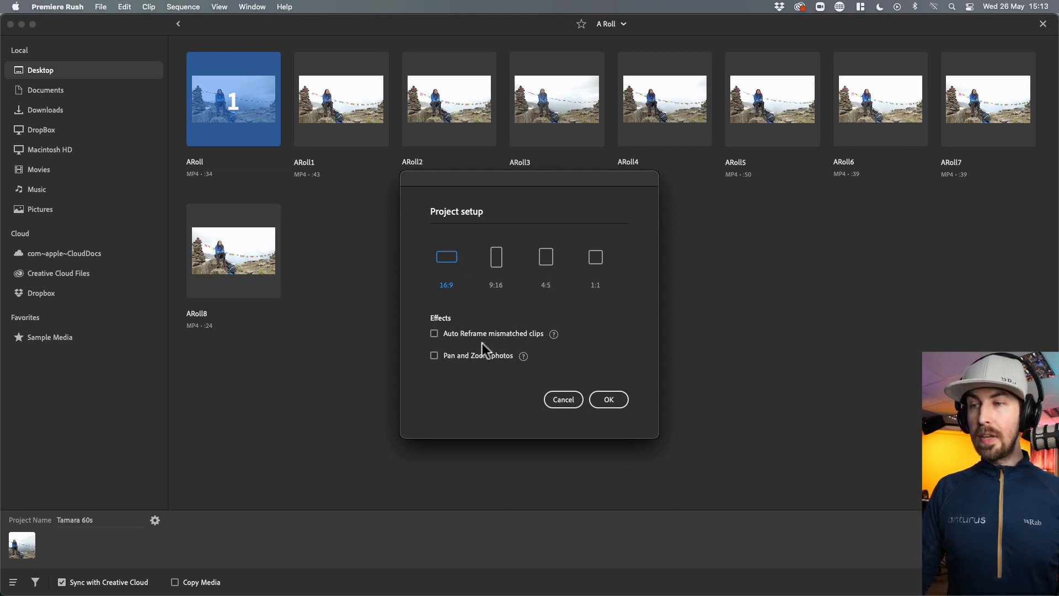
pyautogui.click(611, 400)
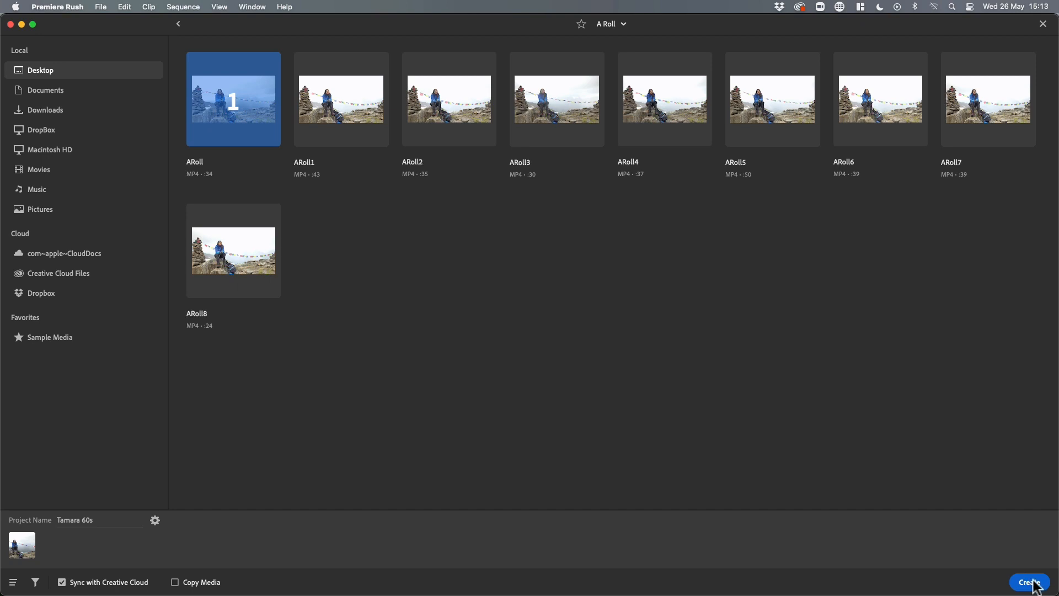
pyautogui.click(1030, 582)
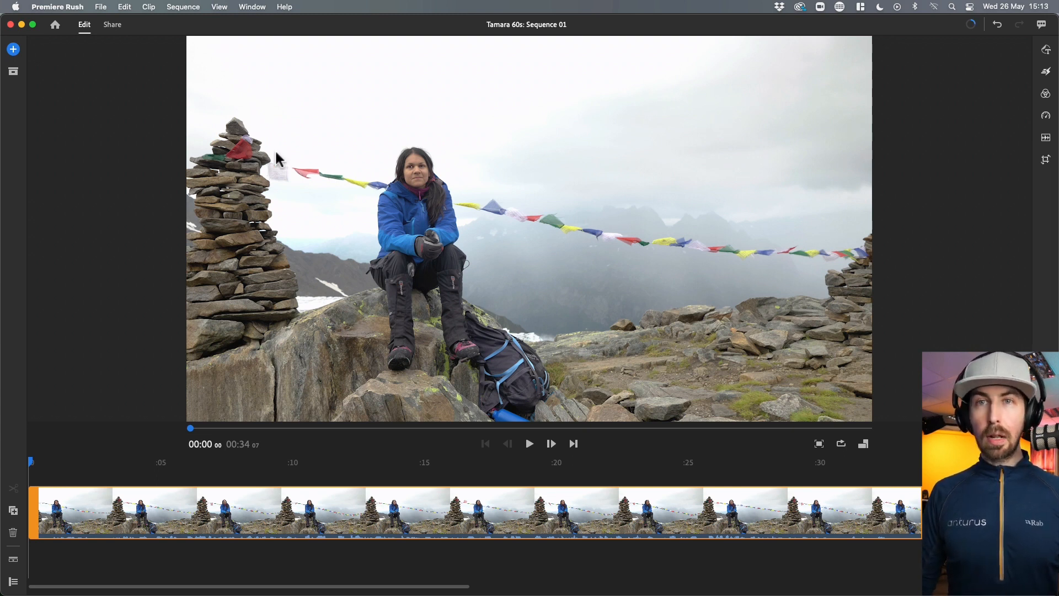
# - Open the browser for your own media and go up from A Roll to the Walkthroughs folder
pyautogui.click(15, 51)
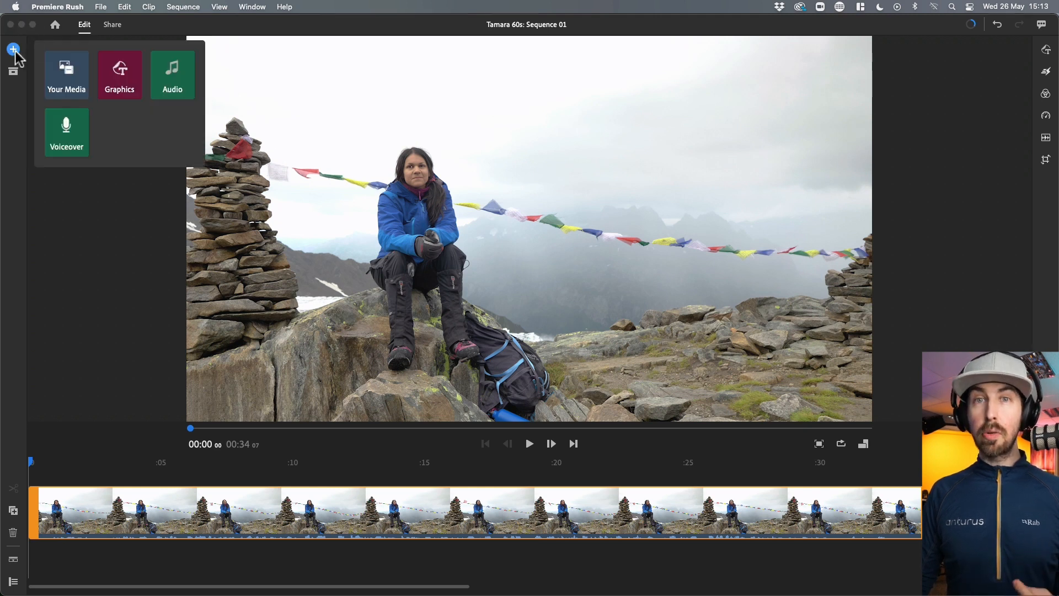
pyautogui.click(58, 68)
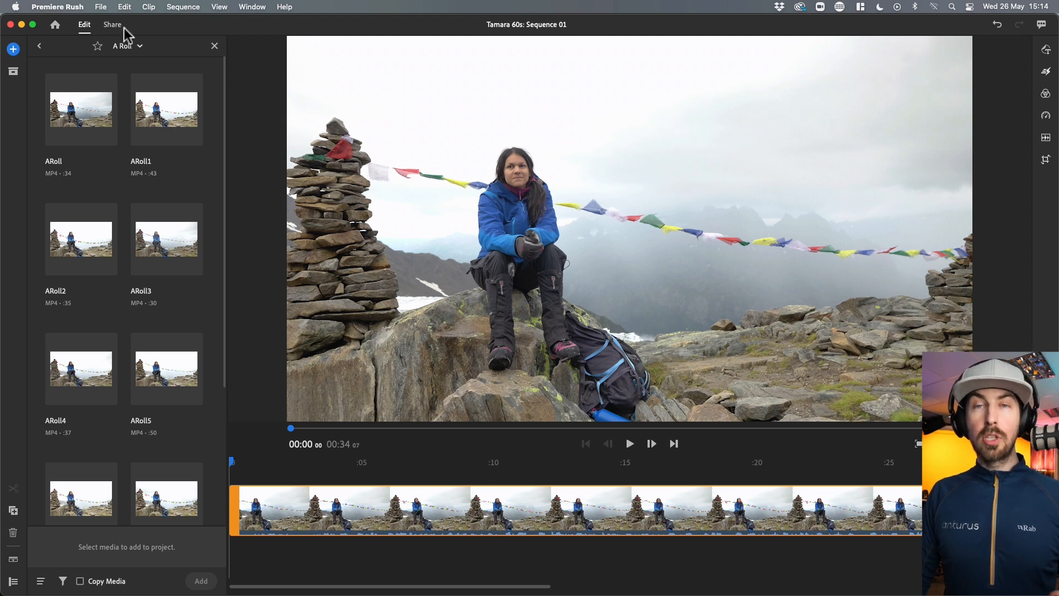
pyautogui.click(13, 50)
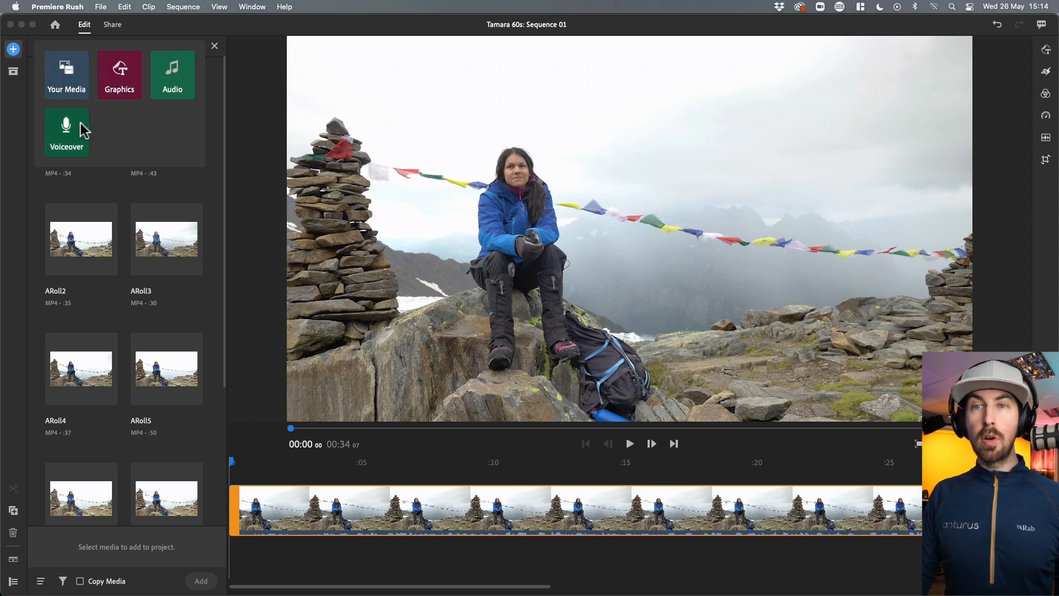
pyautogui.click(237, 45)
pyautogui.click(40, 46)
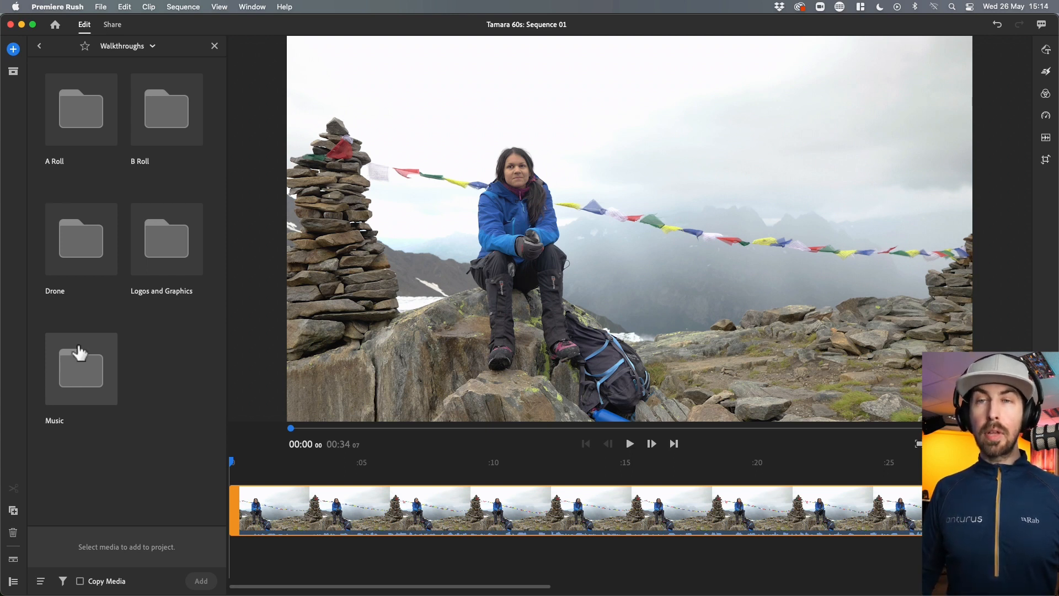
# - Look through the media in the B Roll, Drone, Logos and Graphics, and Music folders, returning to Walkthroughs
pyautogui.doubleClick(150, 122)
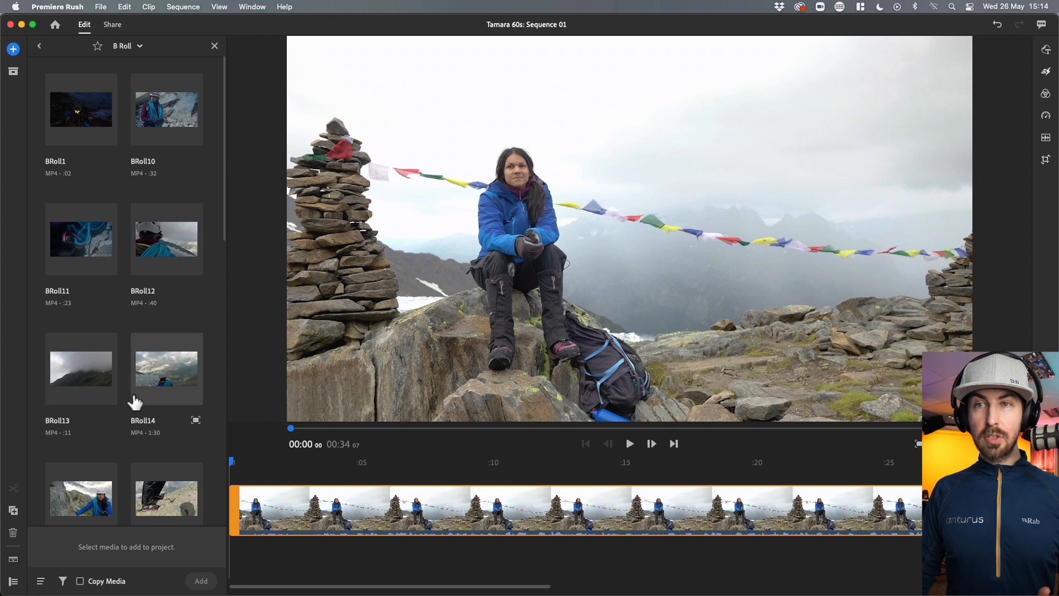
pyautogui.scroll(-7, 142, 379)
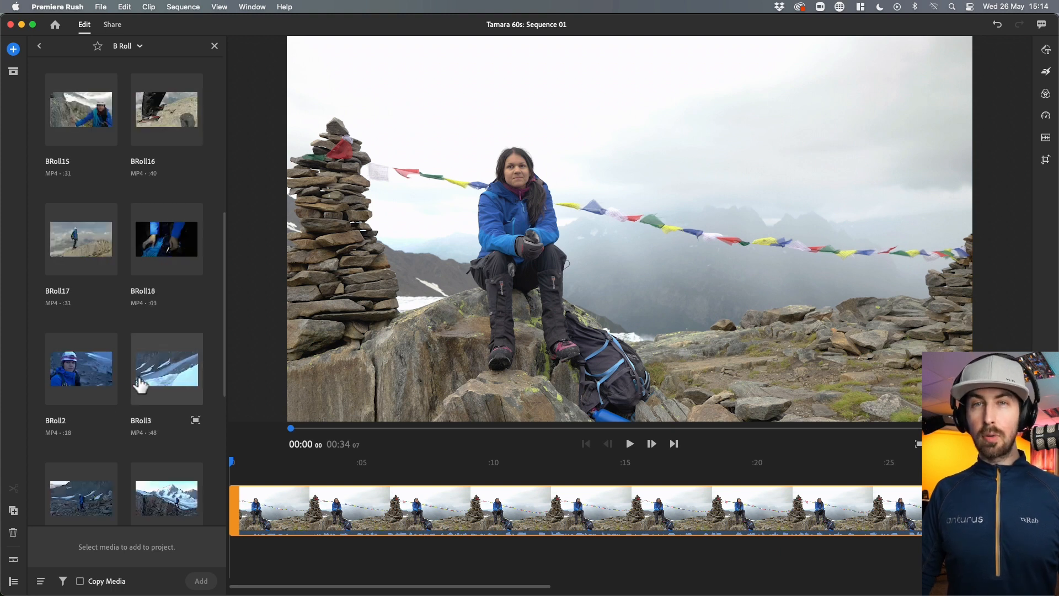
pyautogui.scroll(-5, 140, 386)
pyautogui.scroll(10, 141, 358)
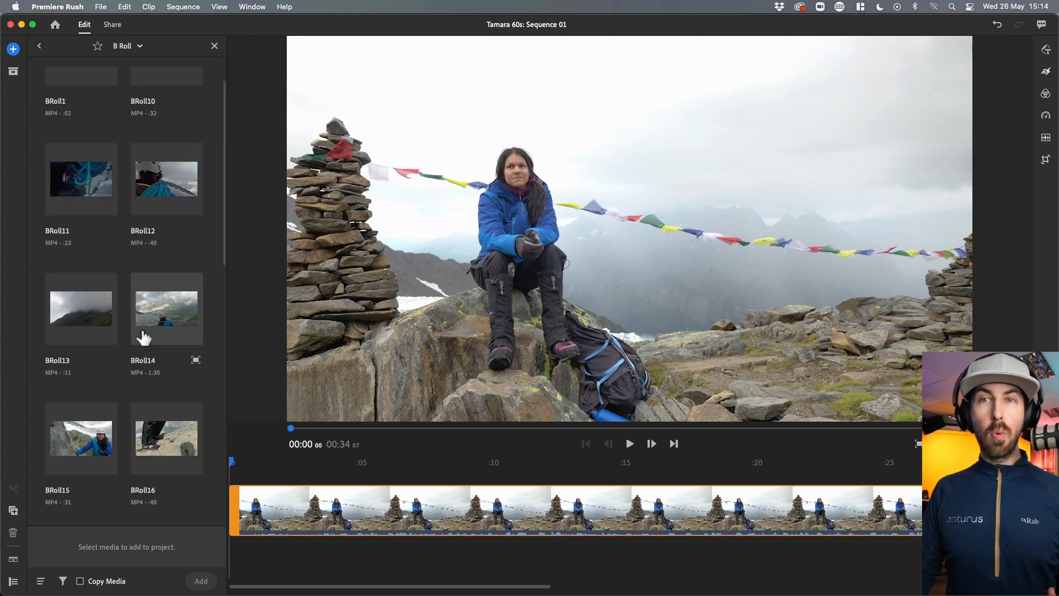
pyautogui.click(40, 47)
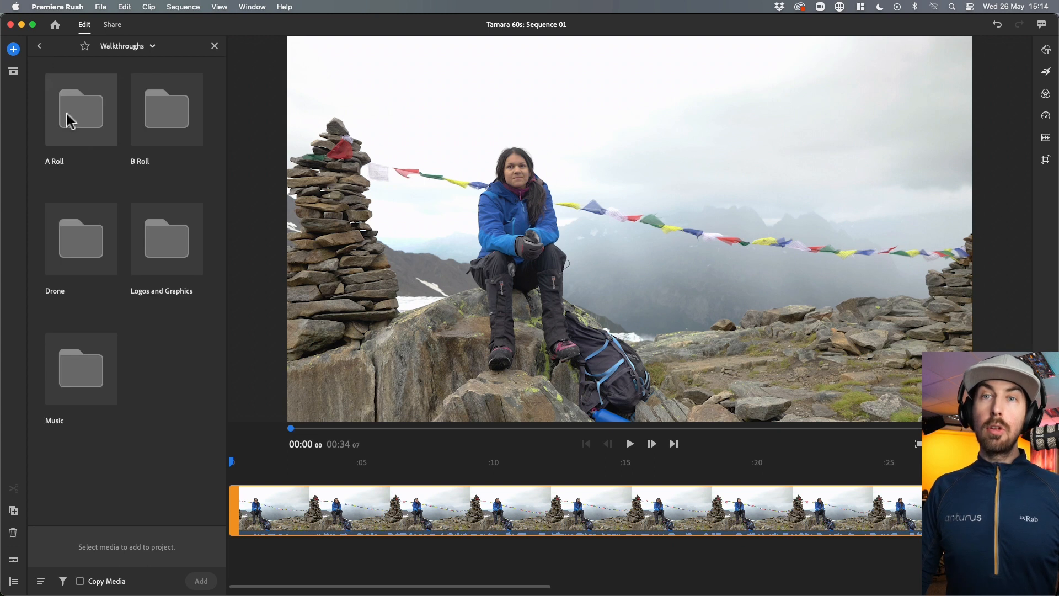
pyautogui.click(88, 239)
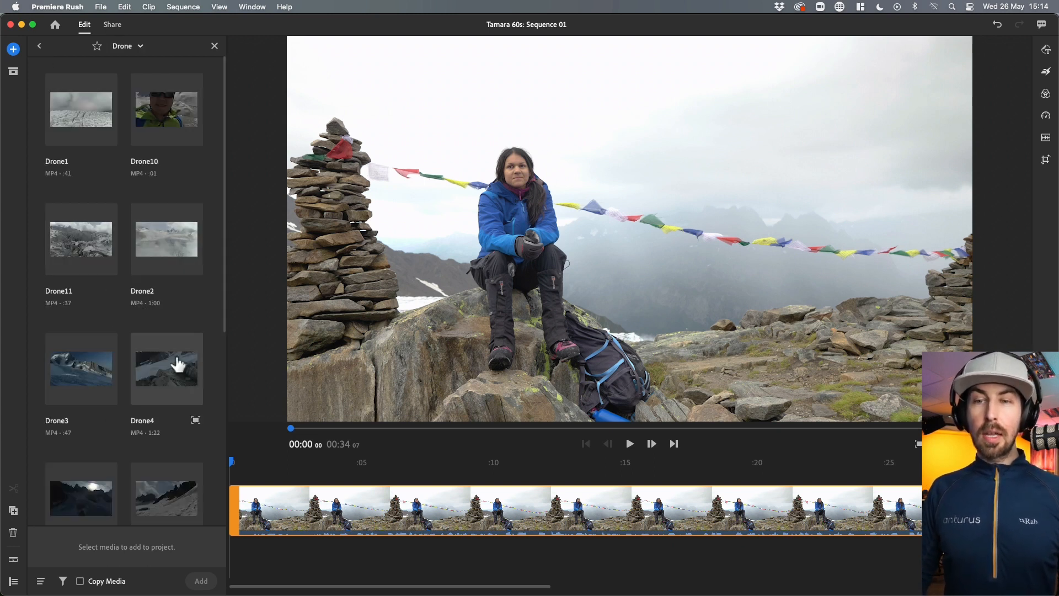
pyautogui.scroll(-5, 177, 364)
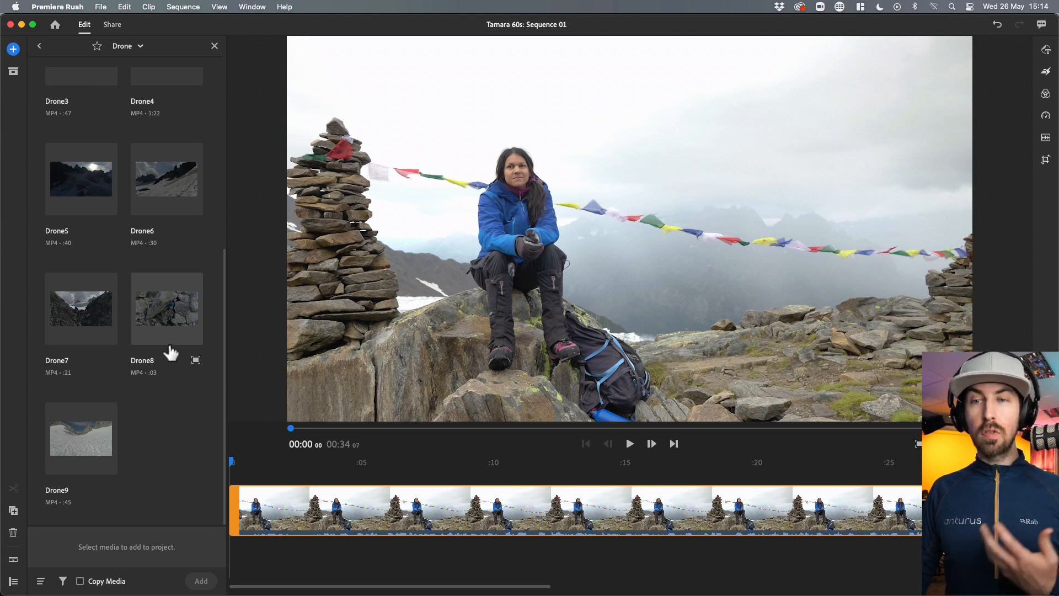
pyautogui.click(40, 46)
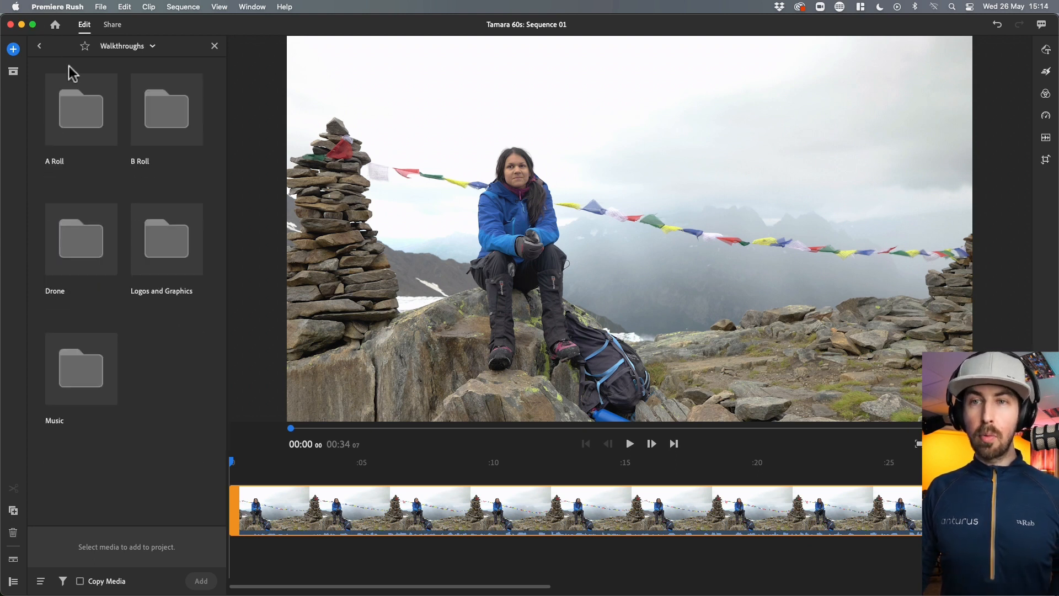
pyautogui.doubleClick(168, 264)
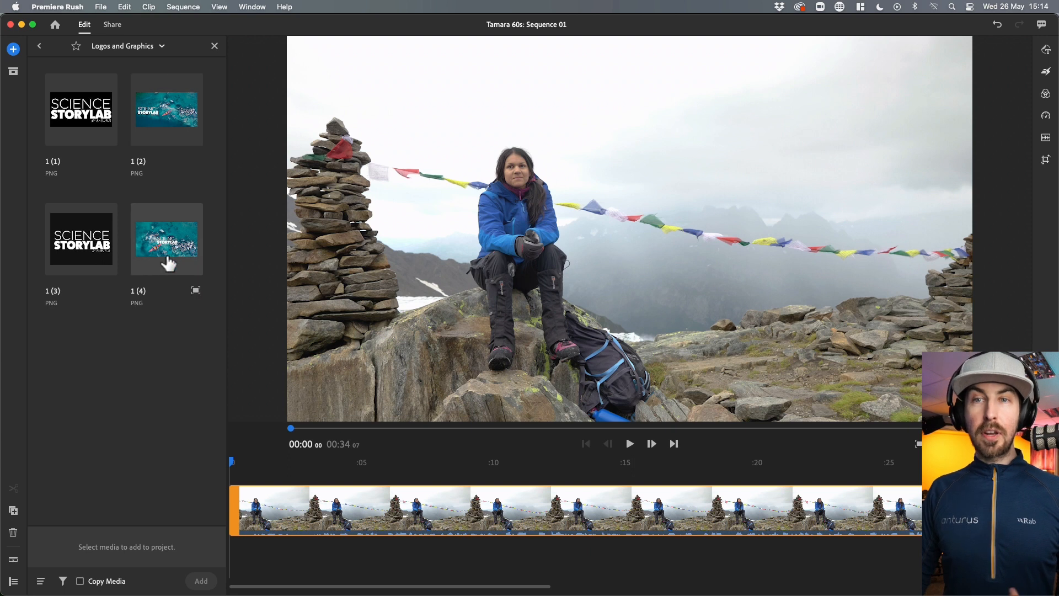
pyautogui.click(40, 47)
pyautogui.doubleClick(114, 371)
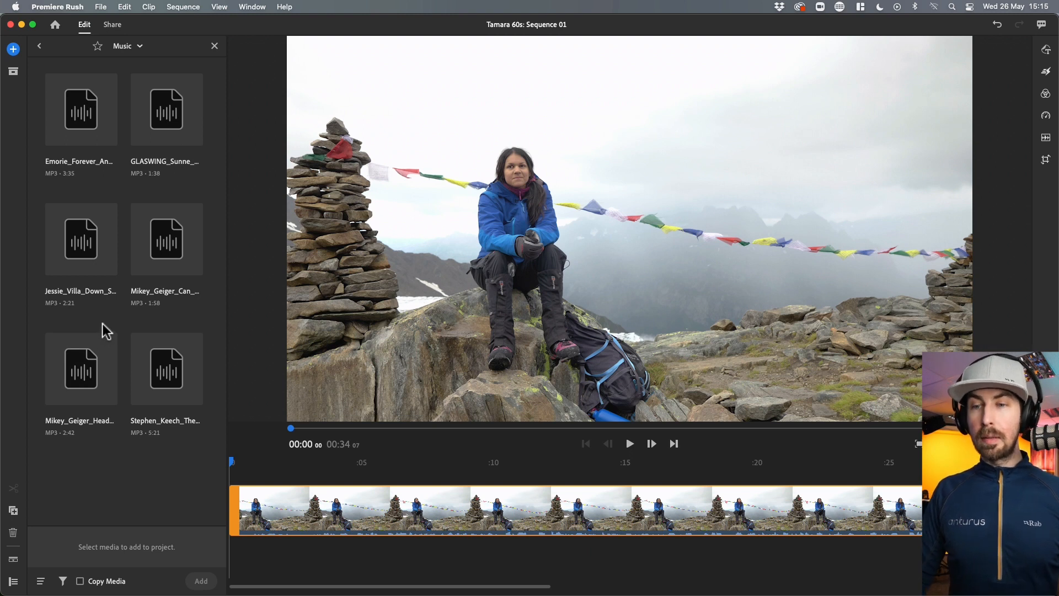
pyautogui.click(39, 45)
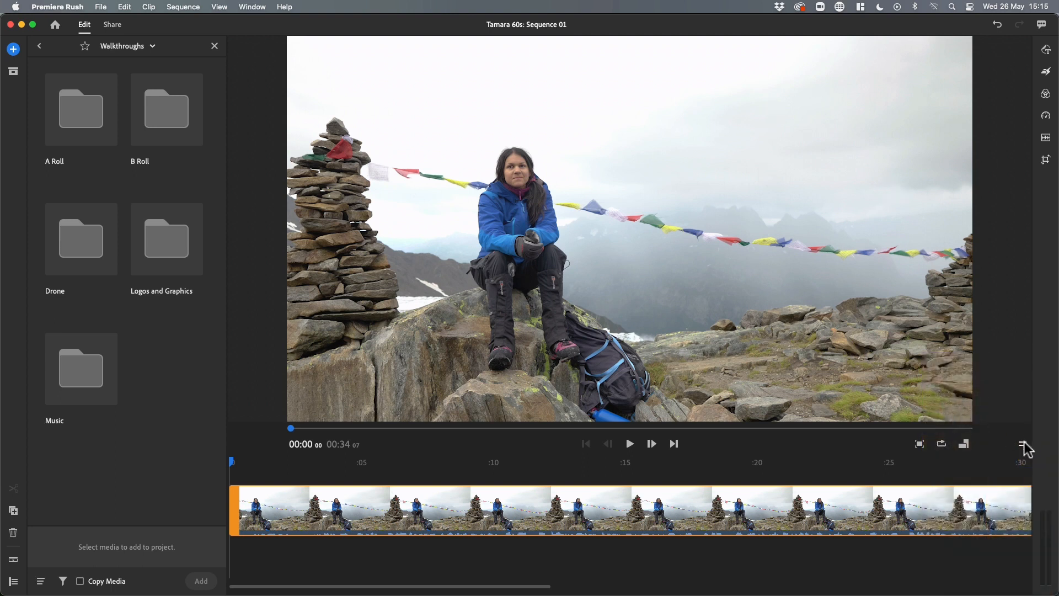
# - Enlarge the timeline area and expand the clip's audio waveform, with the playhead at 00:01:21
pyautogui.moveTo(1023, 445); pyautogui.dragTo(1008, 348)
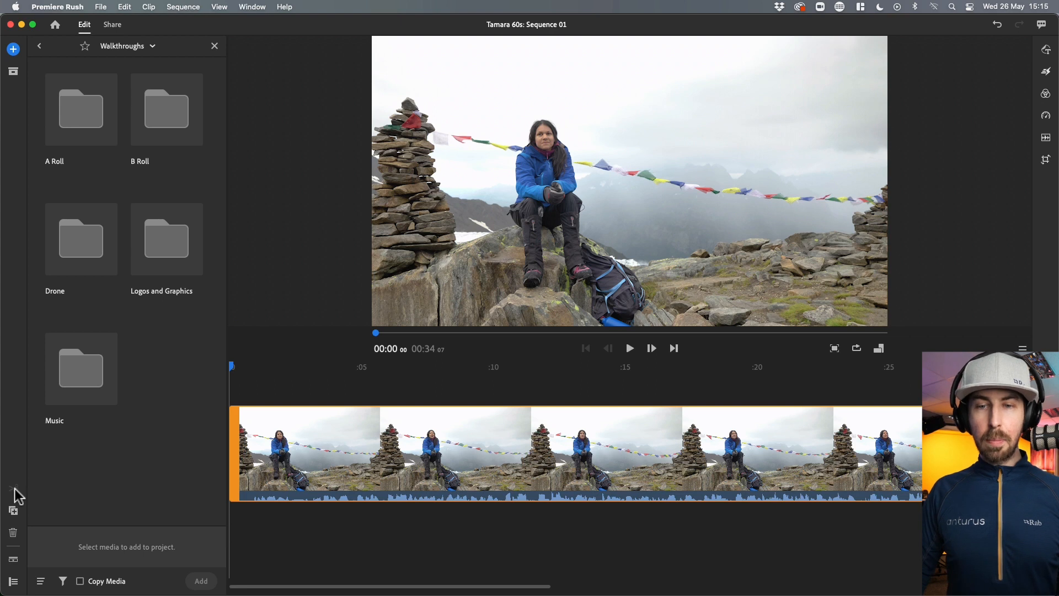
pyautogui.click(278, 390)
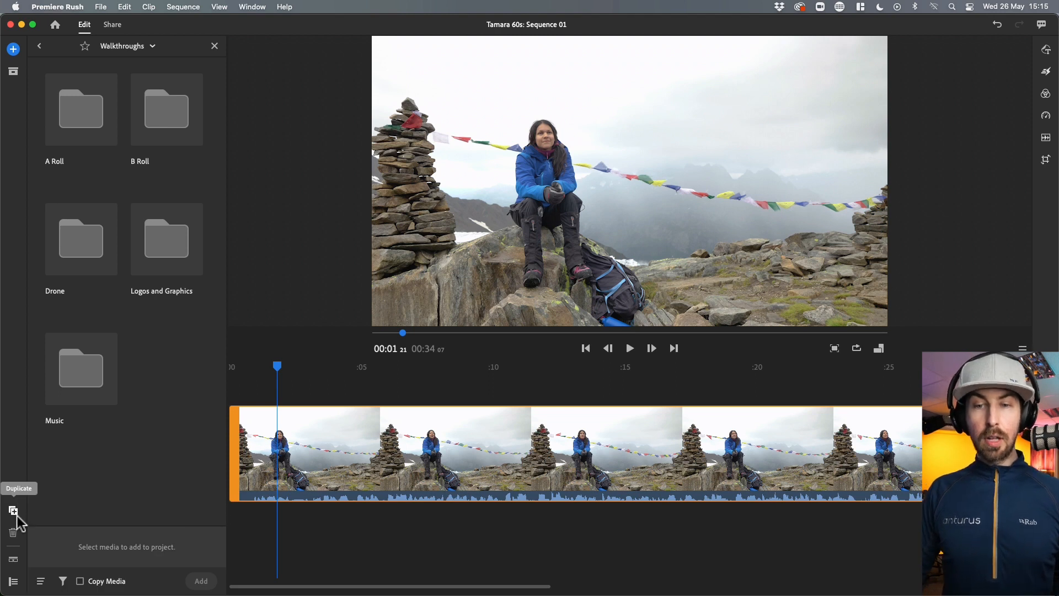
pyautogui.click(13, 562)
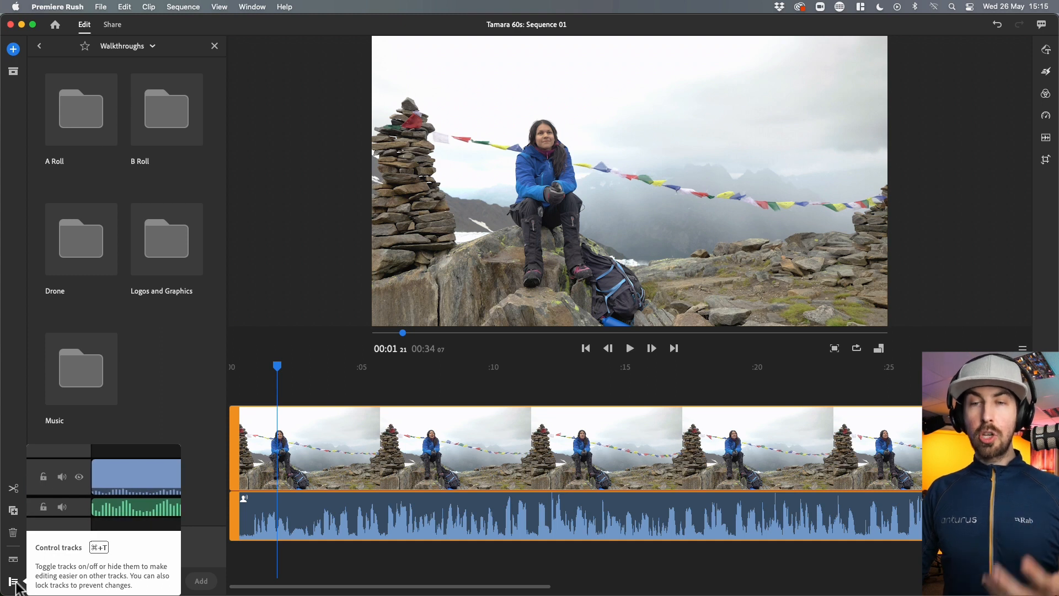
# - Show the track controls in the timeline and enlarge the video preview above it
pyautogui.click(14, 582)
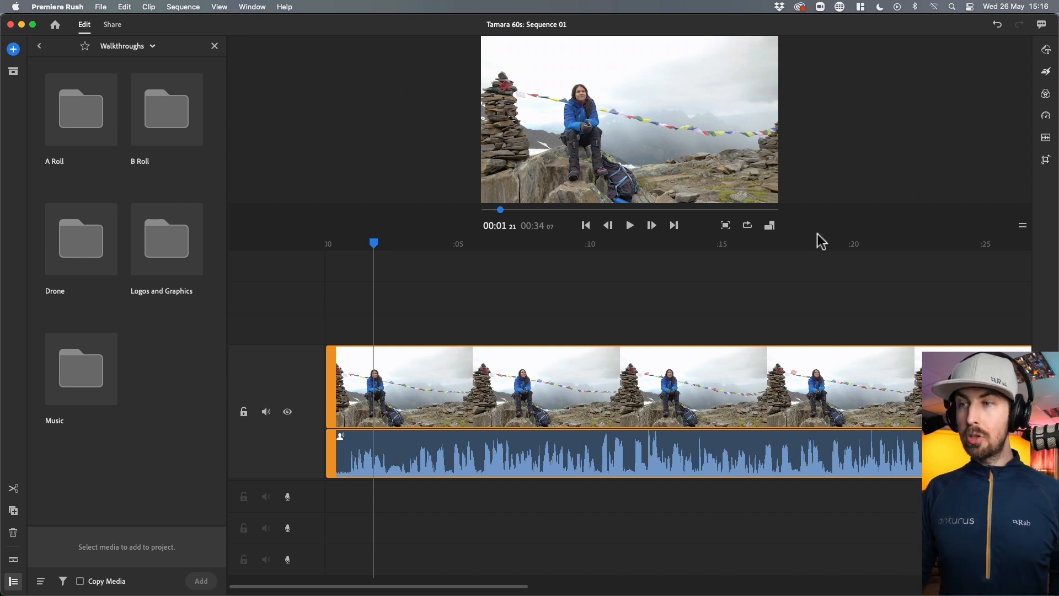
pyautogui.click(1023, 225)
pyautogui.moveTo(1025, 238); pyautogui.dragTo(1023, 350)
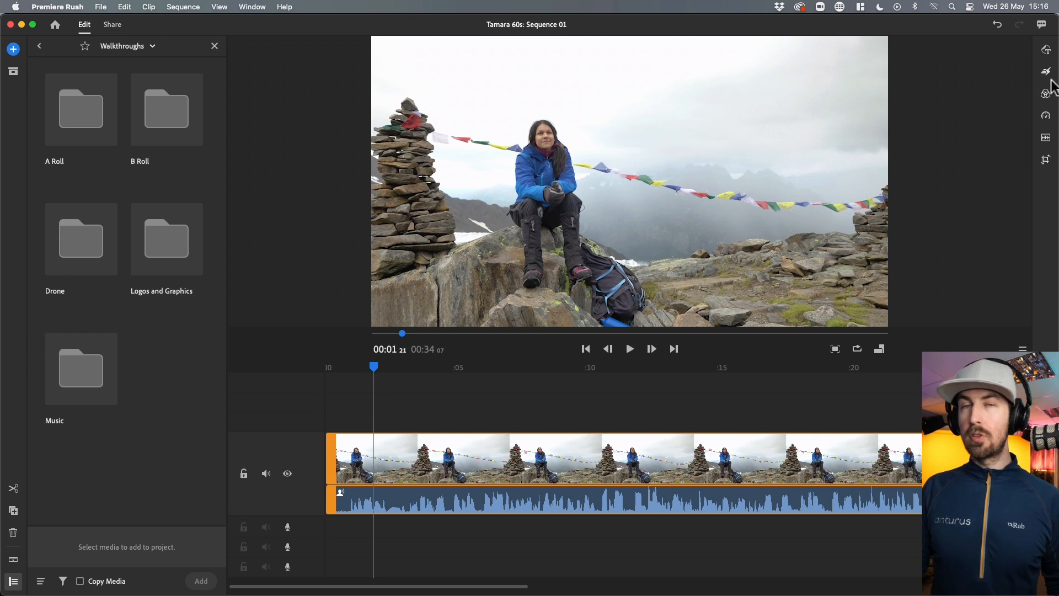
# - Examine the graphics, transition effects, color presets, manual color adjustments and speed options available for the ARoll clip
pyautogui.click(1046, 50)
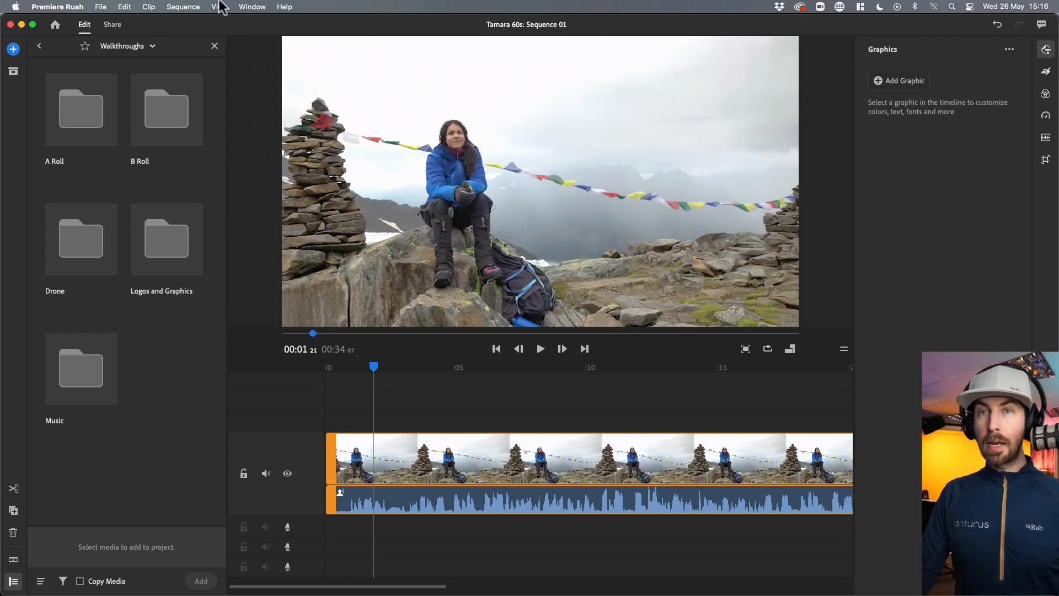
pyautogui.click(13, 49)
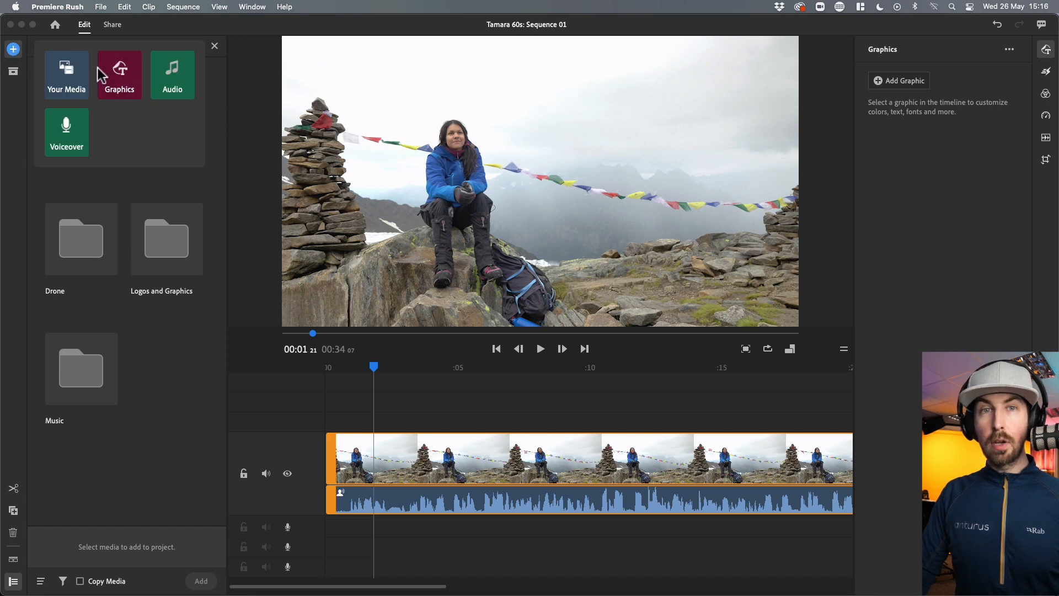
pyautogui.click(1020, 113)
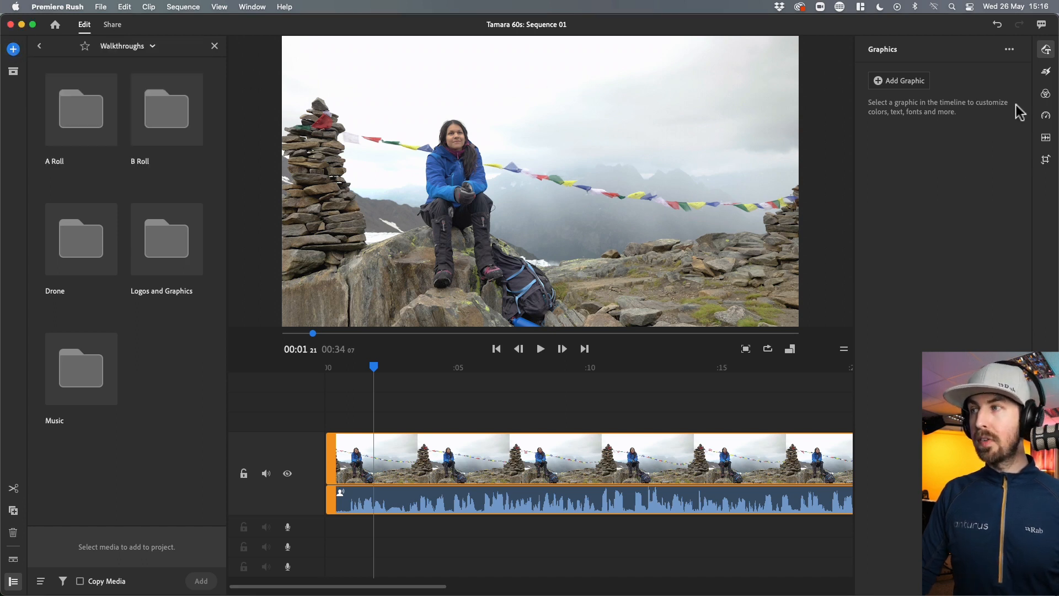
pyautogui.click(1048, 75)
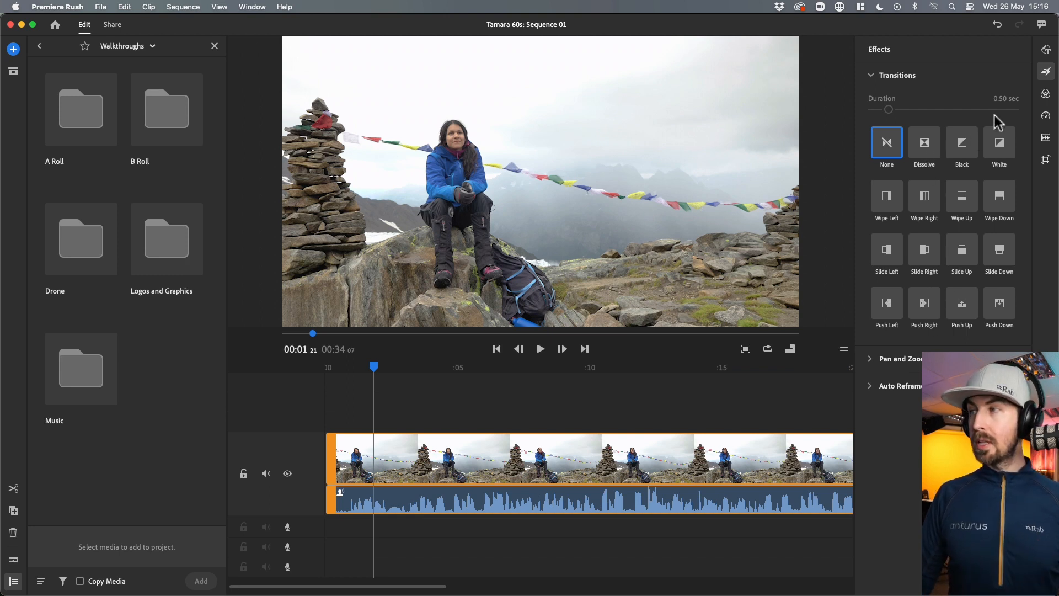
pyautogui.click(1050, 96)
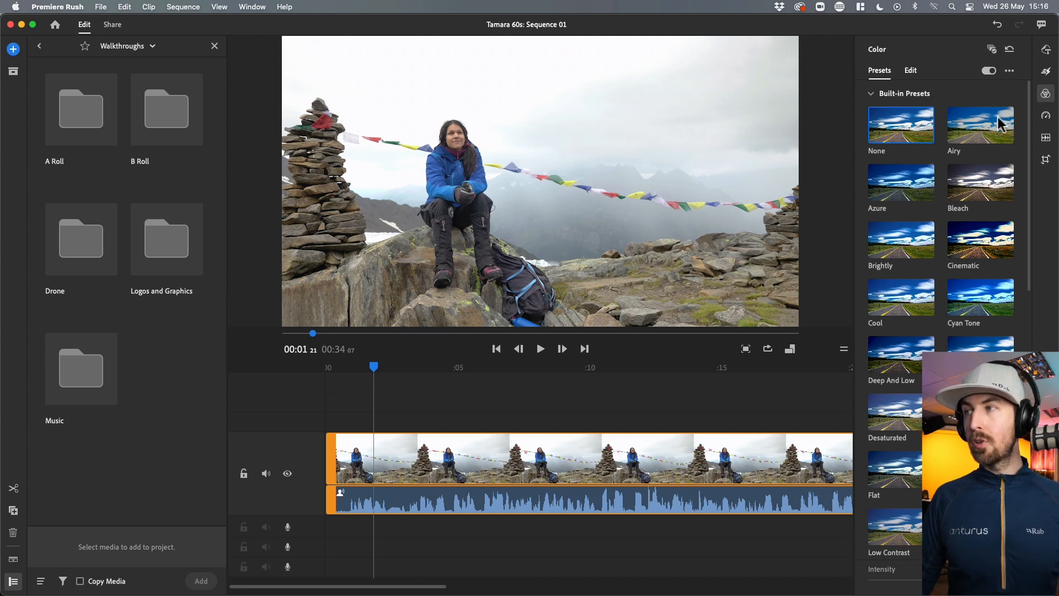
pyautogui.click(911, 70)
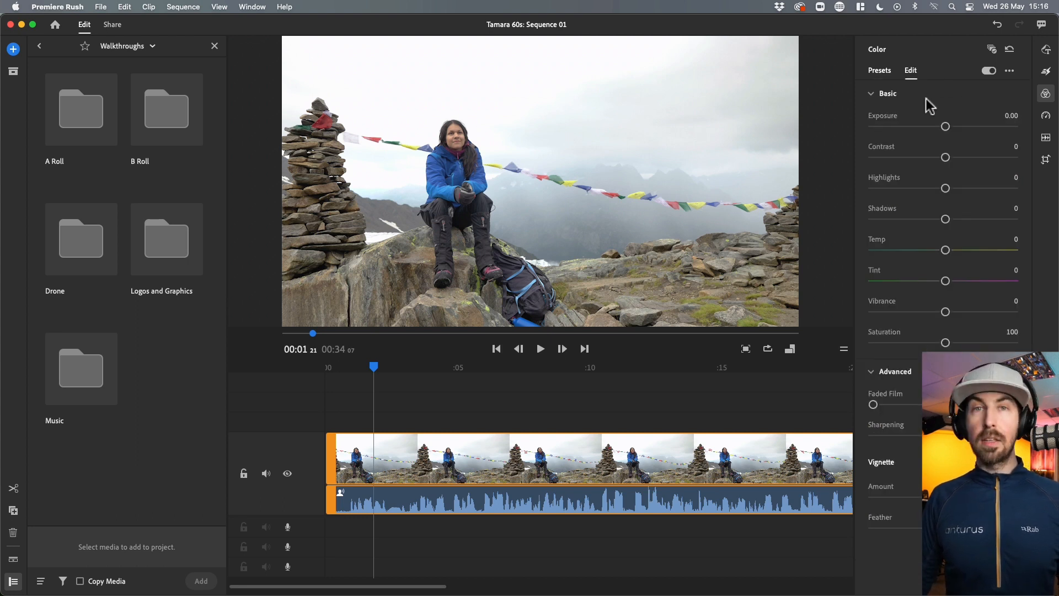
pyautogui.click(885, 73)
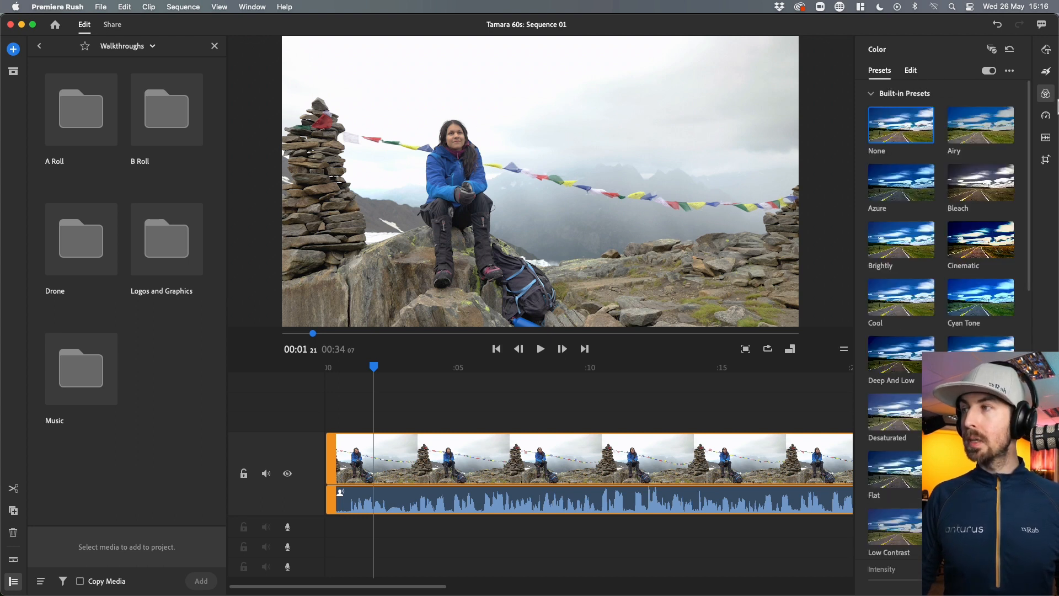
pyautogui.click(1046, 116)
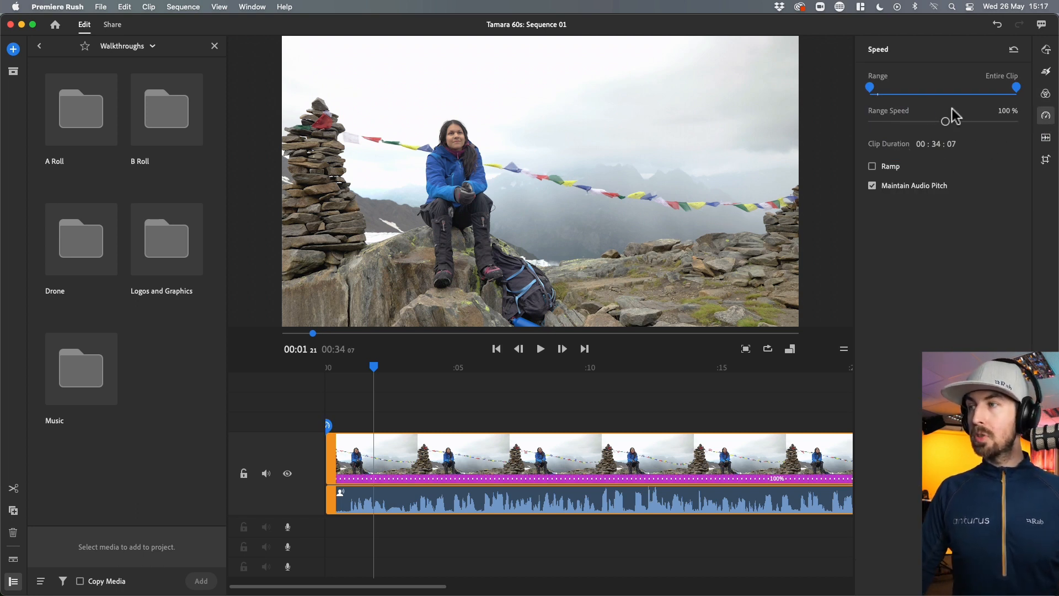
# - Examine the speed range, audio and transform options available for the ARoll clip
pyautogui.click(535, 467)
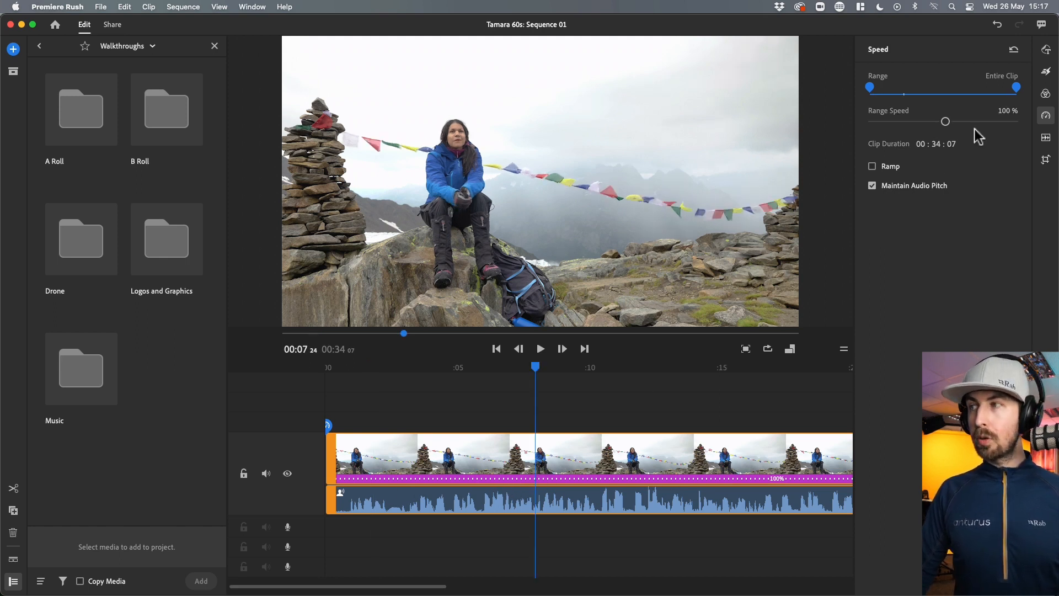
pyautogui.moveTo(1018, 88)
pyautogui.mouseDown()
pyautogui.moveTo(993, 88)
pyautogui.moveTo(1016, 90)
pyautogui.mouseUp()
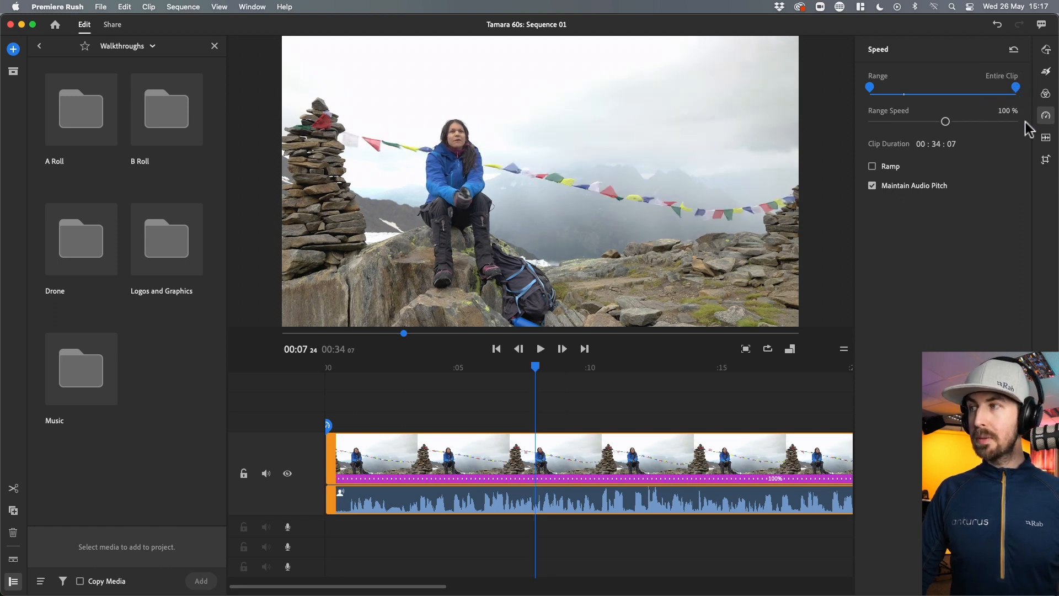
pyautogui.click(1046, 138)
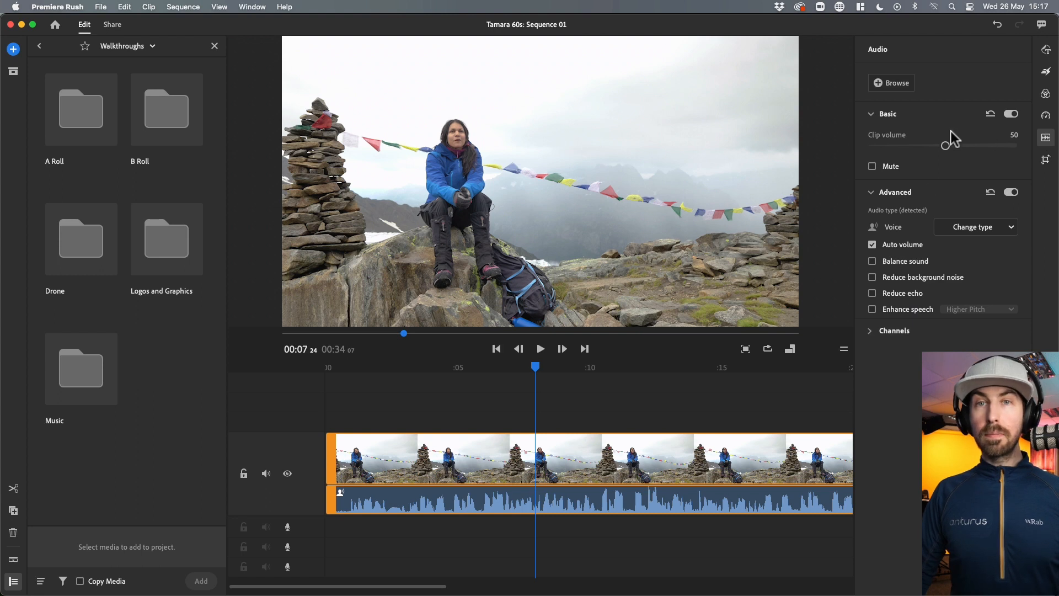
pyautogui.click(873, 192)
pyautogui.click(873, 193)
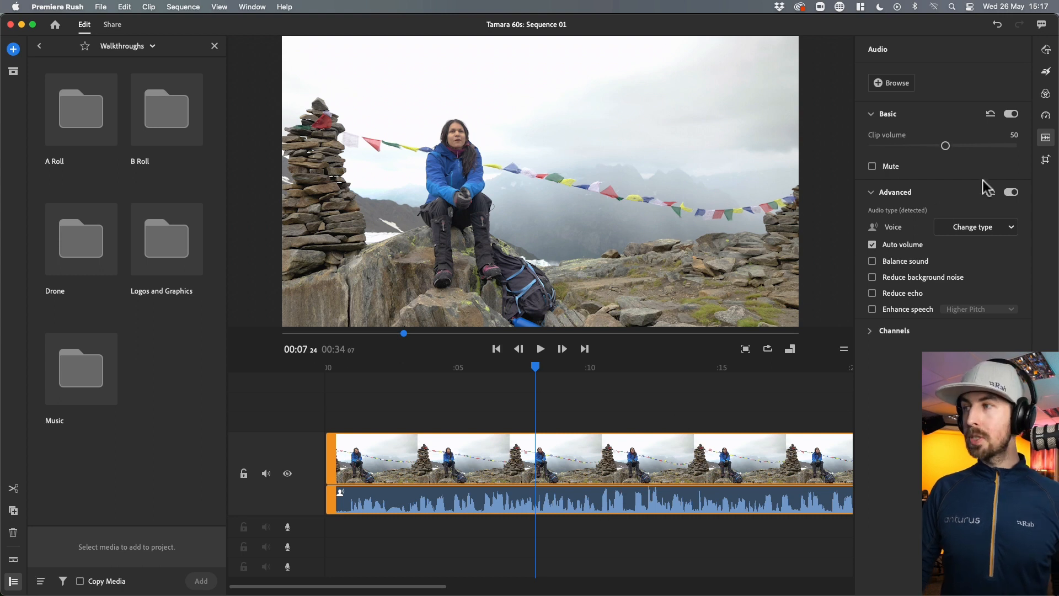
pyautogui.click(1047, 160)
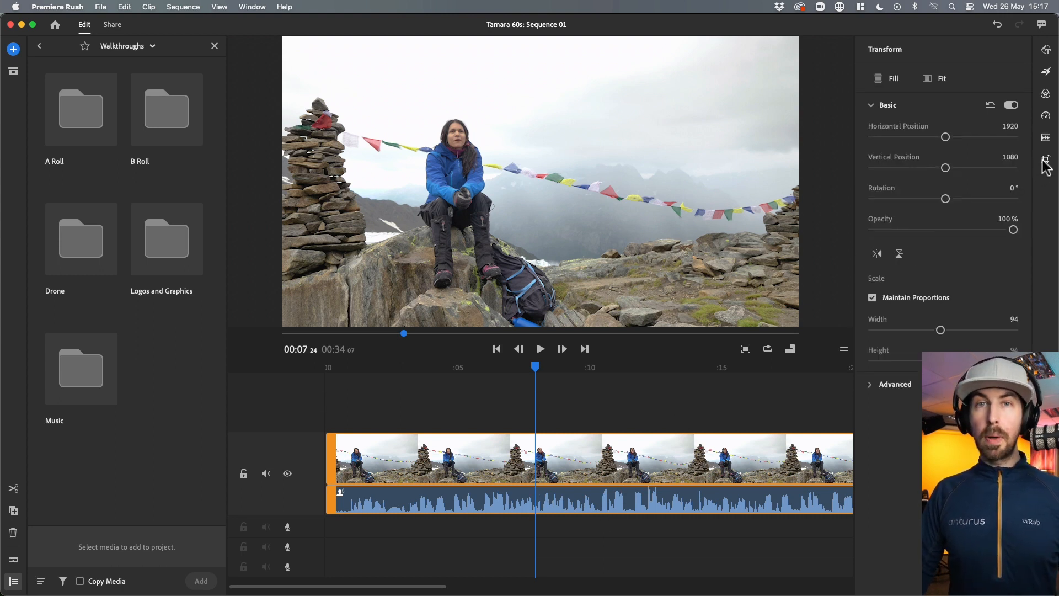
# - Set the ARoll clip's horizontal position to 3129 and its rotation to 35°
pyautogui.click(942, 138)
pyautogui.moveTo(942, 138); pyautogui.dragTo(965, 137)
pyautogui.moveTo(946, 200); pyautogui.dragTo(957, 199)
pyautogui.moveTo(1014, 230)
pyautogui.mouseDown()
pyautogui.moveTo(884, 230)
pyautogui.moveTo(1014, 230)
pyautogui.mouseUp()
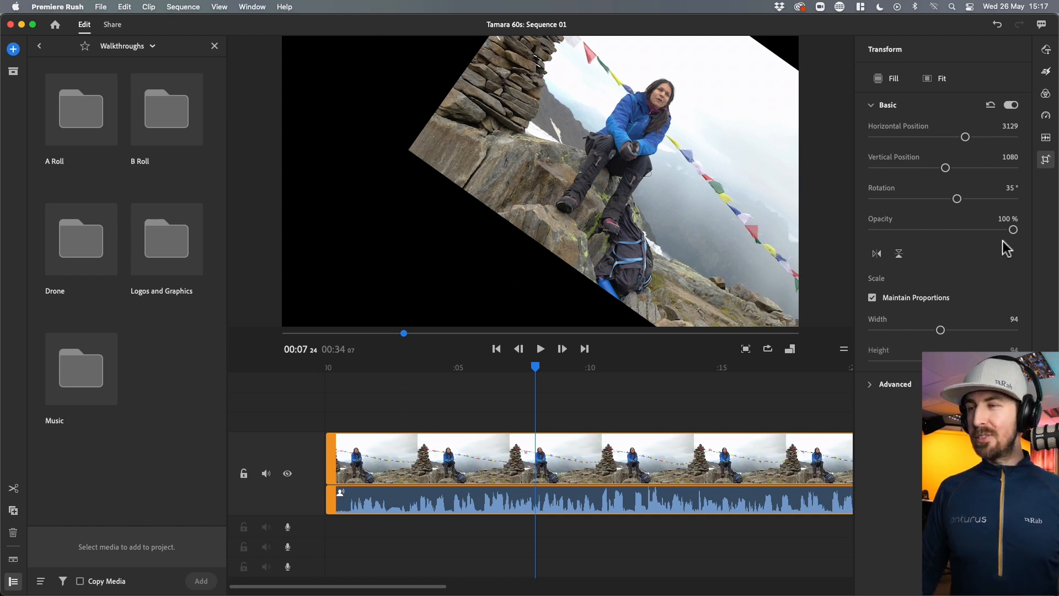
# - Delete the ARoll clip from the timeline and hide the clip editing options
pyautogui.click(430, 455)
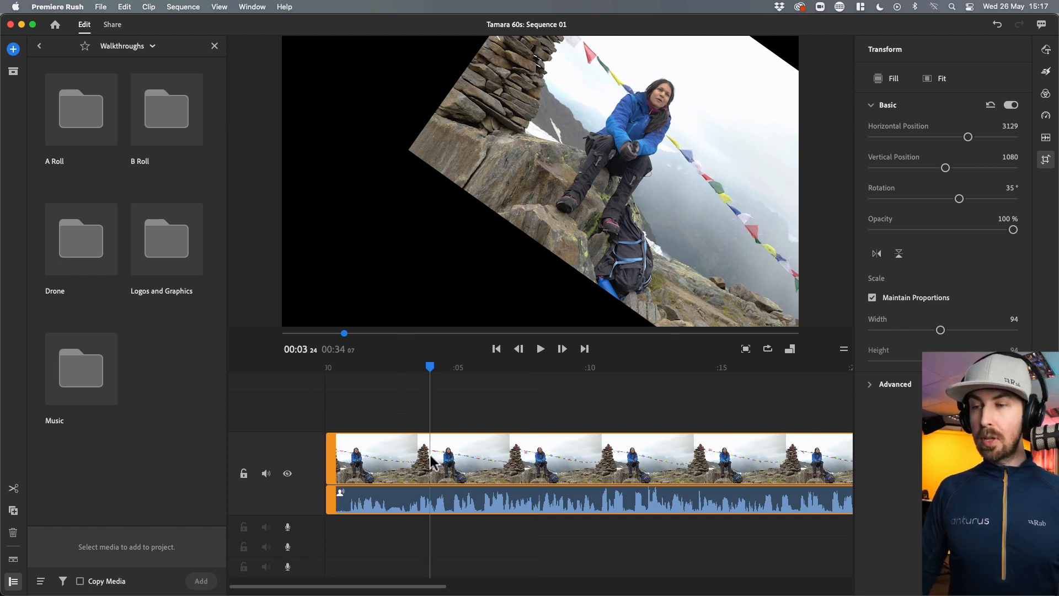
pyautogui.press('Delete')
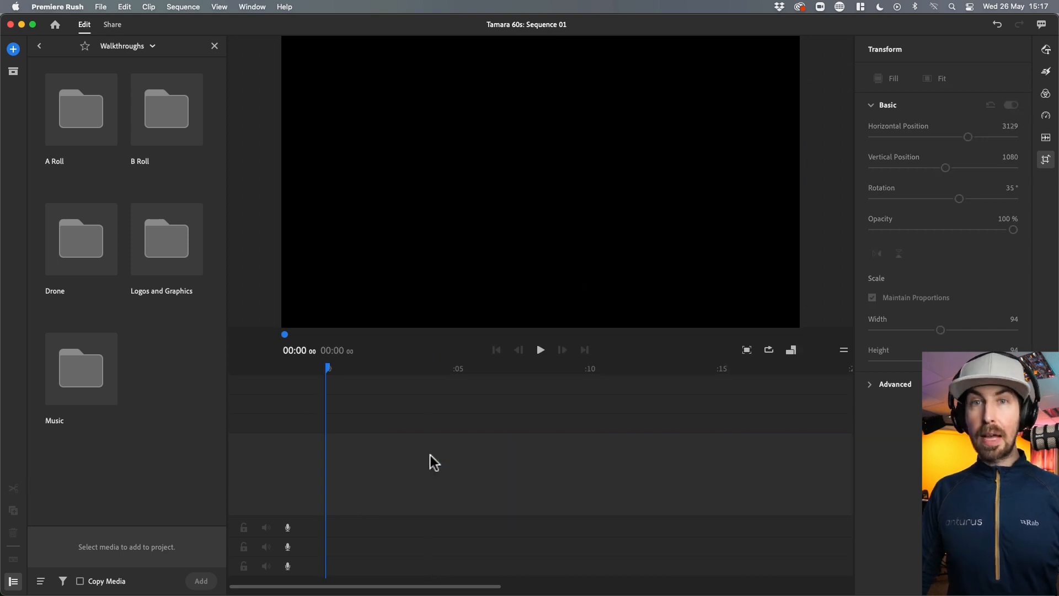
pyautogui.click(1047, 50)
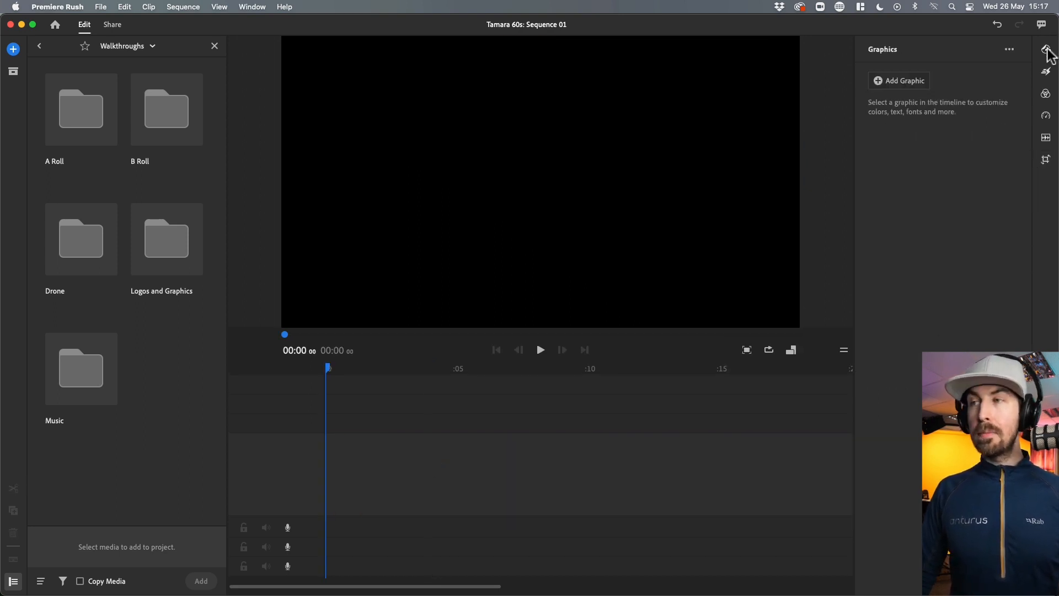
pyautogui.click(1048, 51)
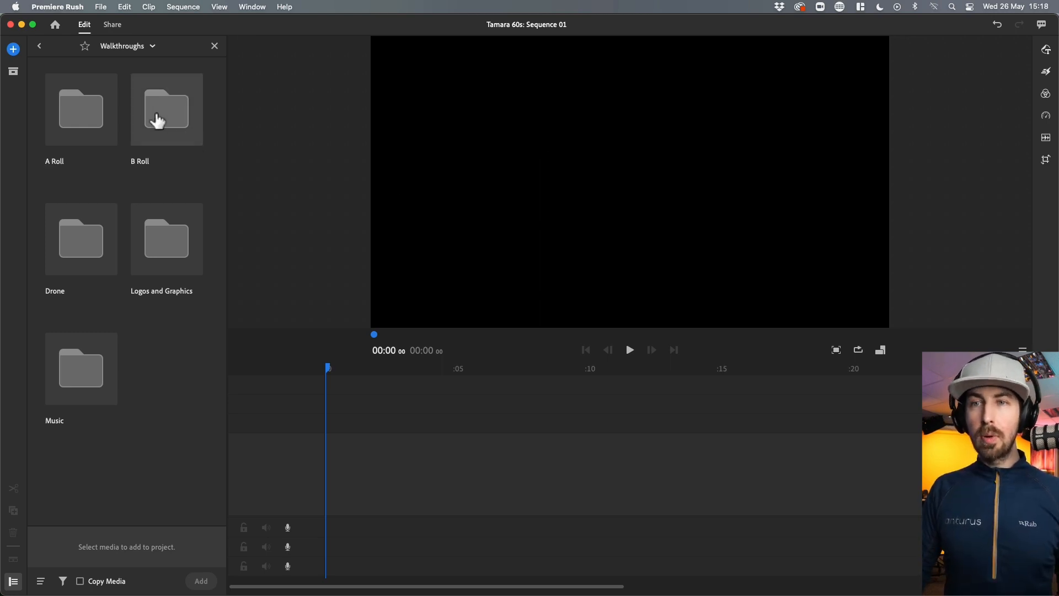
# - Open the Drone folder and expand the Drone1 clip into its large preview
pyautogui.doubleClick(97, 239)
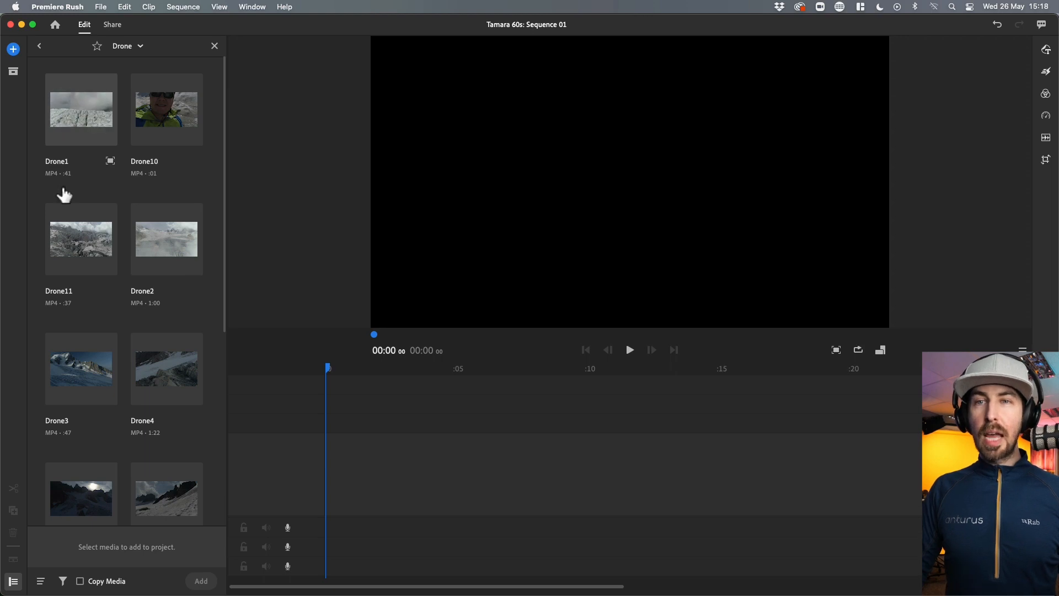
pyautogui.click(66, 113)
pyautogui.moveTo(66, 113)
pyautogui.mouseDown()
pyautogui.moveTo(372, 442)
pyautogui.moveTo(343, 473)
pyautogui.moveTo(326, 476)
pyautogui.moveTo(336, 472)
pyautogui.moveTo(323, 436)
pyautogui.moveTo(74, 105)
pyautogui.mouseUp()
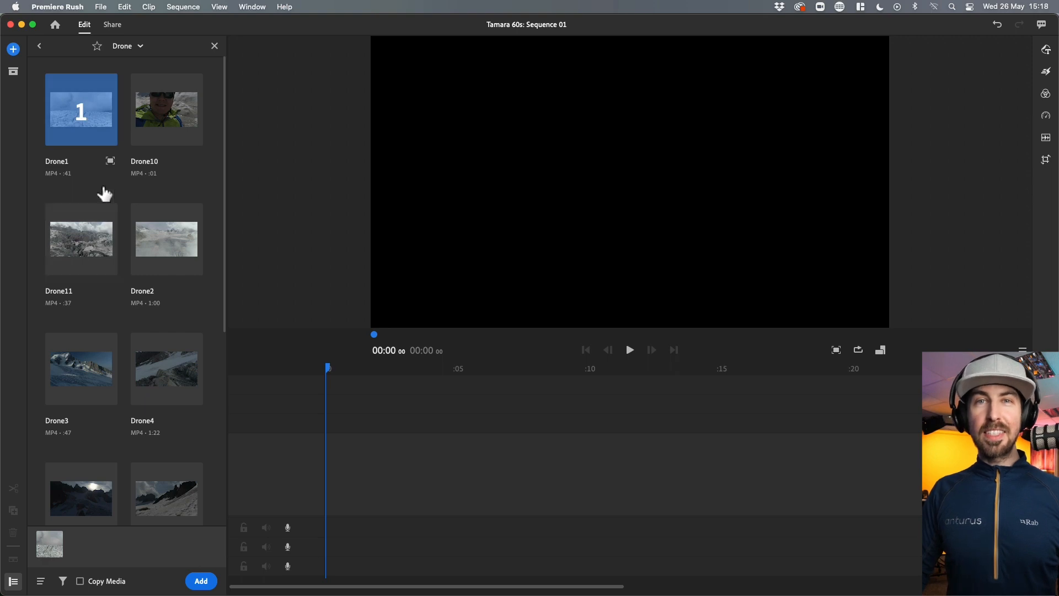
pyautogui.click(90, 126)
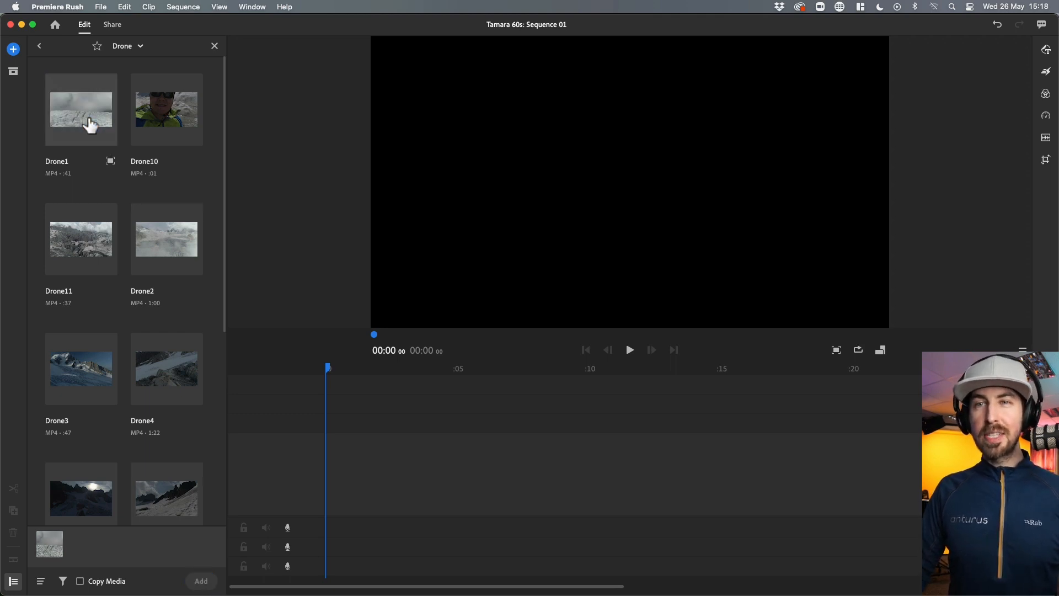
pyautogui.click(109, 162)
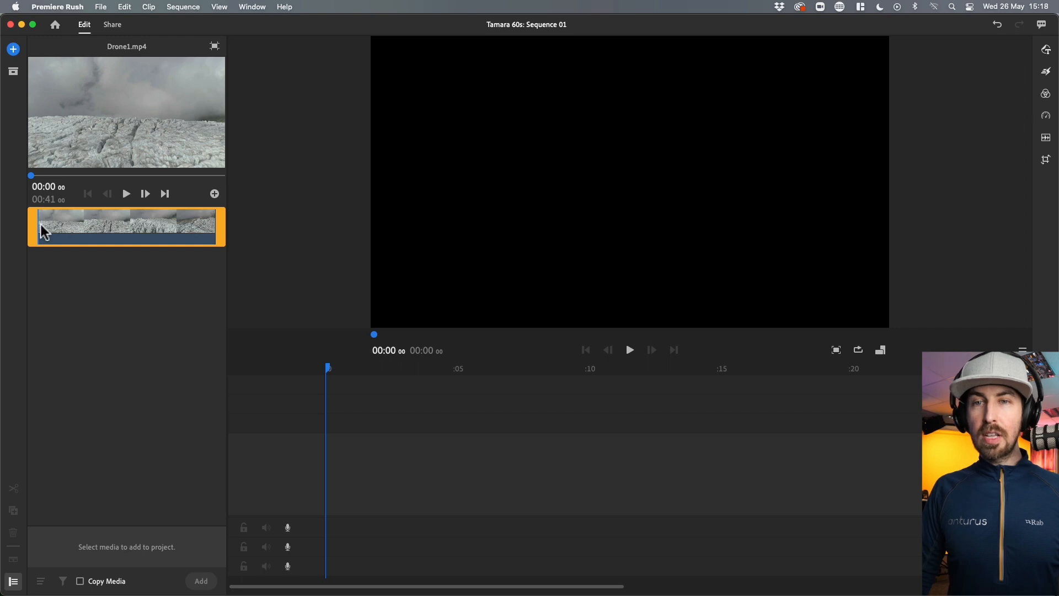
# - Trim Drone1 to a section of about 23 seconds ending near 00:37 and add it to the timeline
pyautogui.moveTo(33, 177); pyautogui.dragTo(60, 177)
pyautogui.moveTo(70, 177); pyautogui.dragTo(87, 177)
pyautogui.moveTo(34, 227); pyautogui.dragTo(91, 237)
pyautogui.click(176, 176)
pyautogui.moveTo(177, 178); pyautogui.dragTo(205, 176)
pyautogui.moveTo(222, 239); pyautogui.dragTo(193, 236)
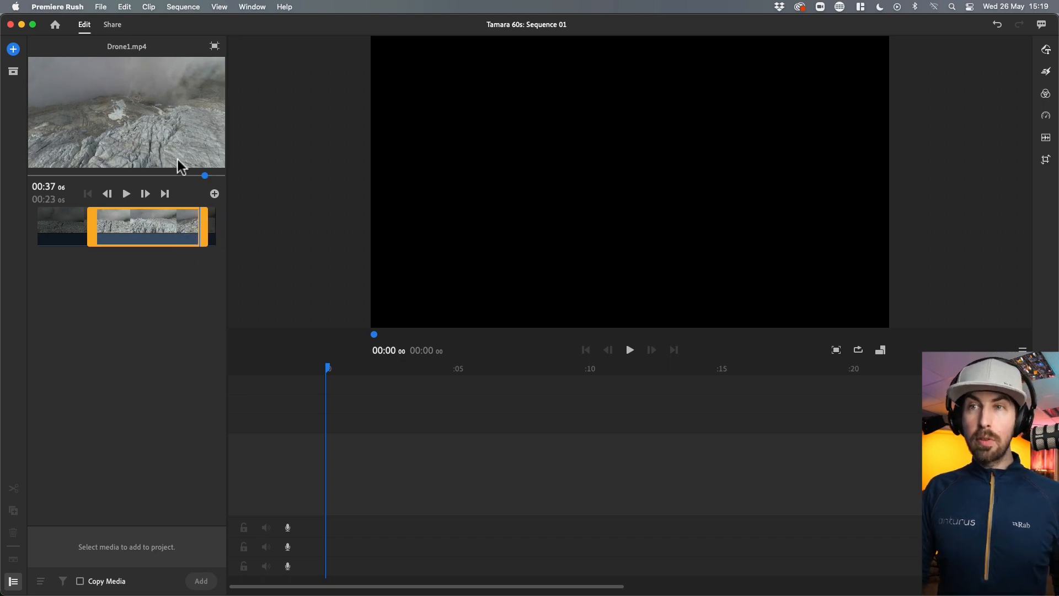
pyautogui.click(214, 194)
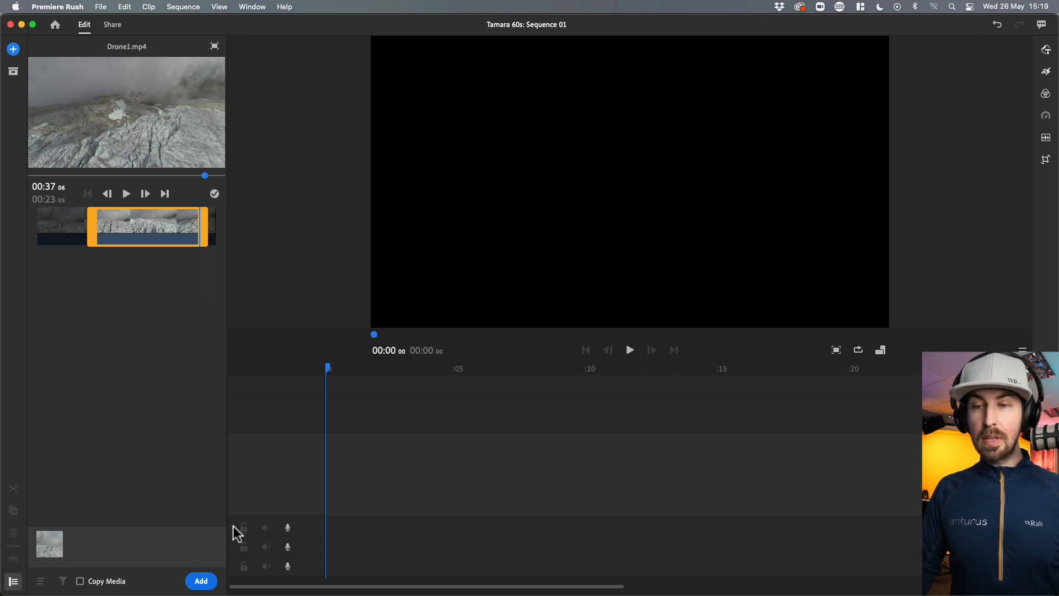
pyautogui.click(202, 581)
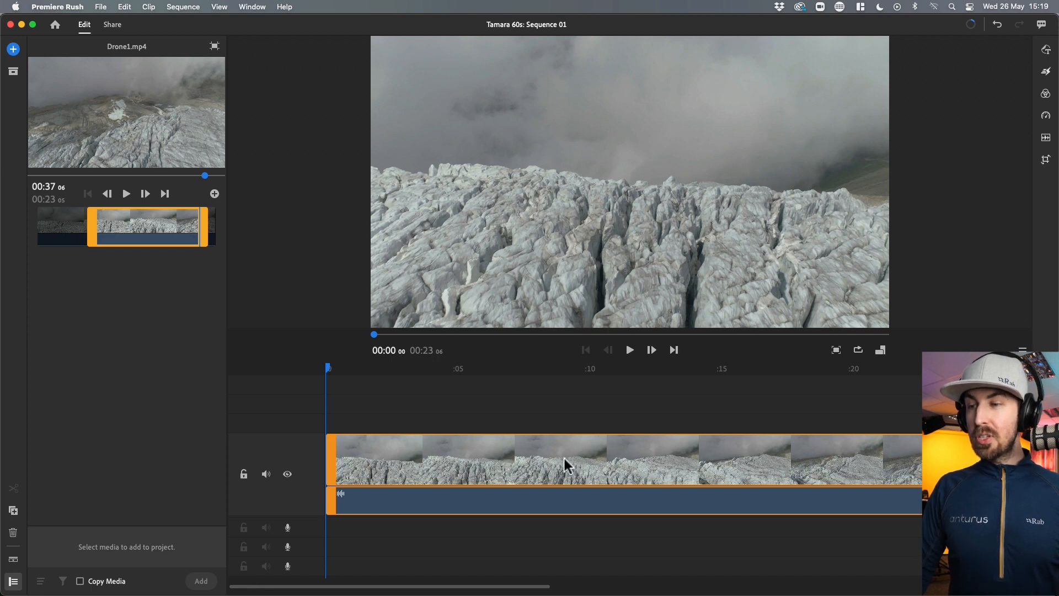
# - Set the range speed of the entire Drone1 timeline clip to 700% and close the speed options
pyautogui.click(465, 456)
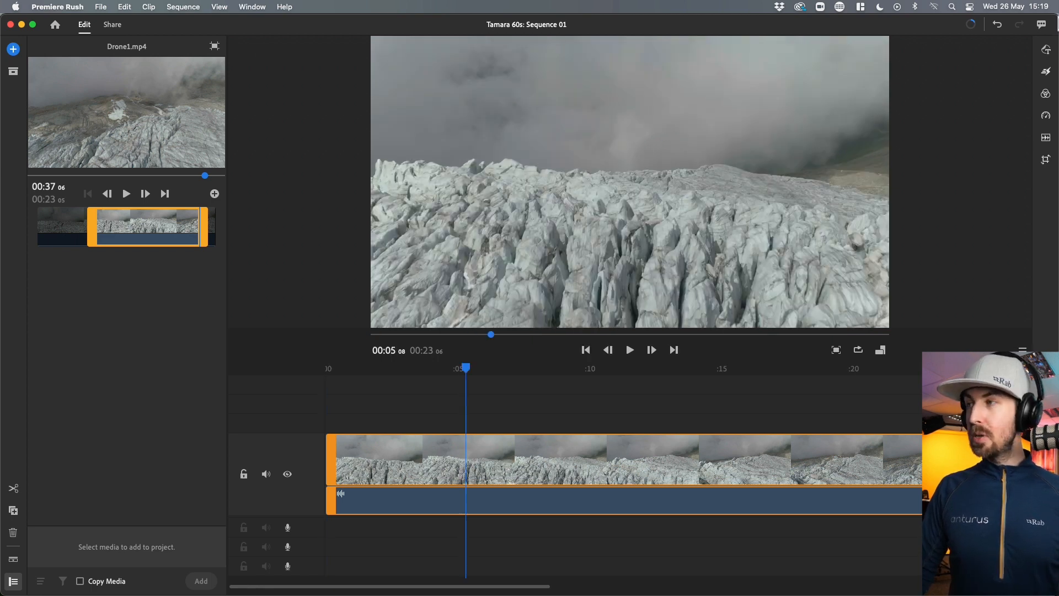
pyautogui.click(1047, 117)
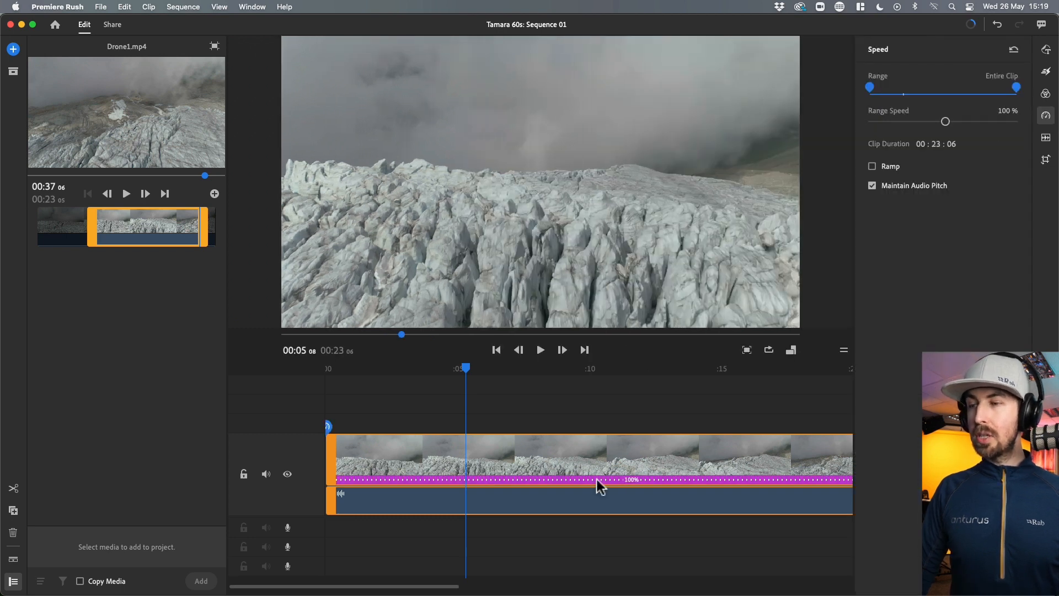
pyautogui.click(607, 458)
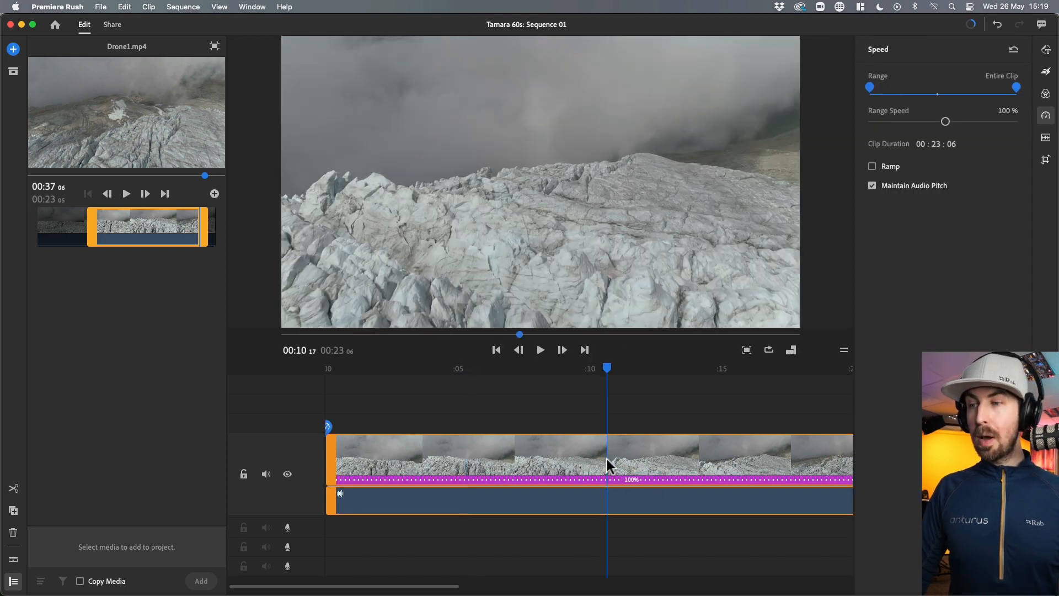
pyautogui.moveTo(946, 123); pyautogui.dragTo(1001, 132)
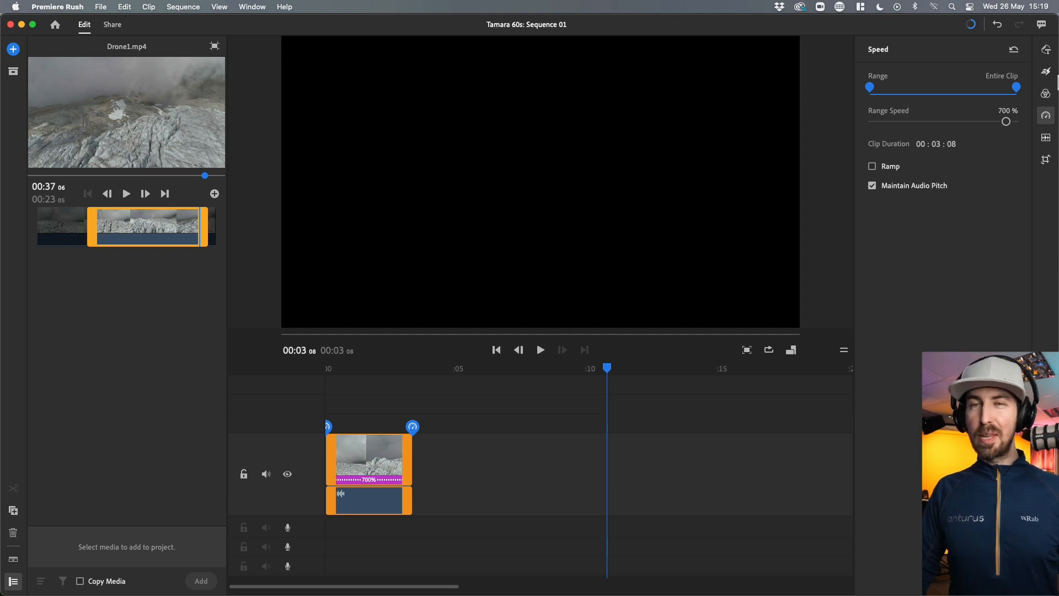
pyautogui.click(1047, 116)
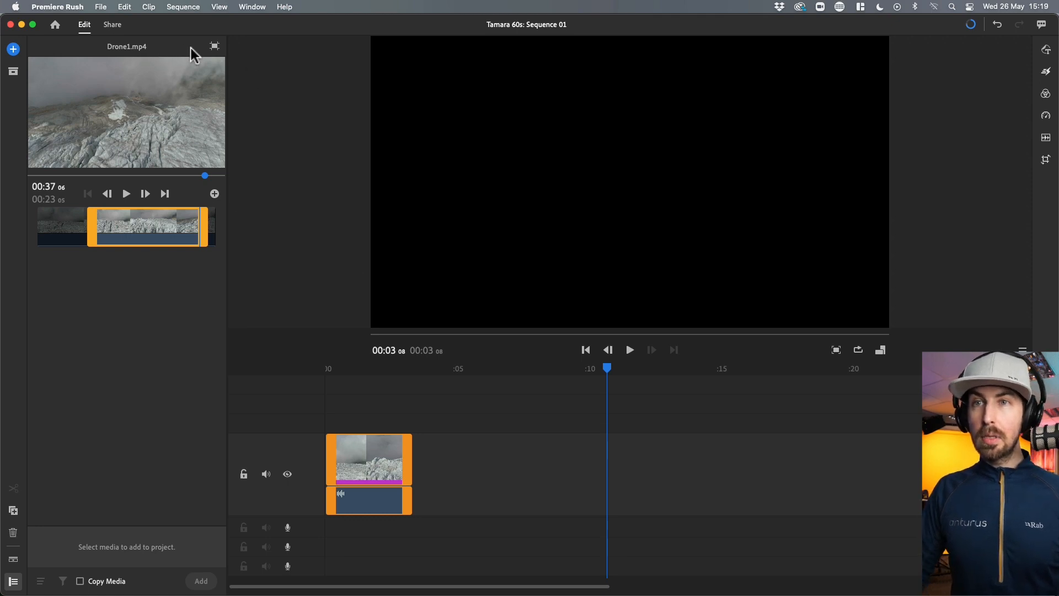
# - Return to the Drone folder's media, select Drone5 and expand it into its large preview
pyautogui.click(215, 45)
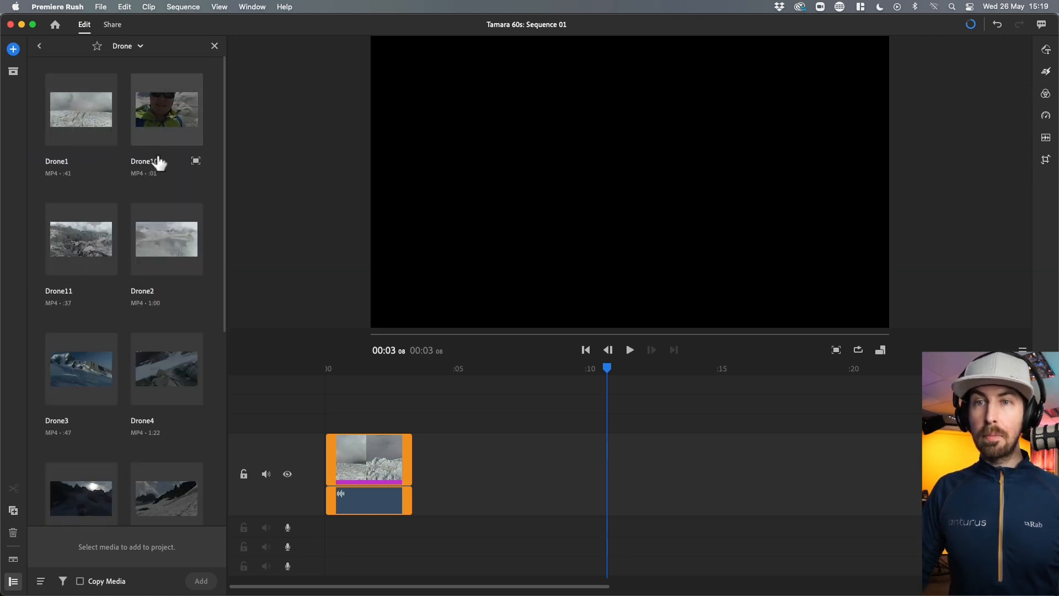
pyautogui.scroll(-6, 168, 264)
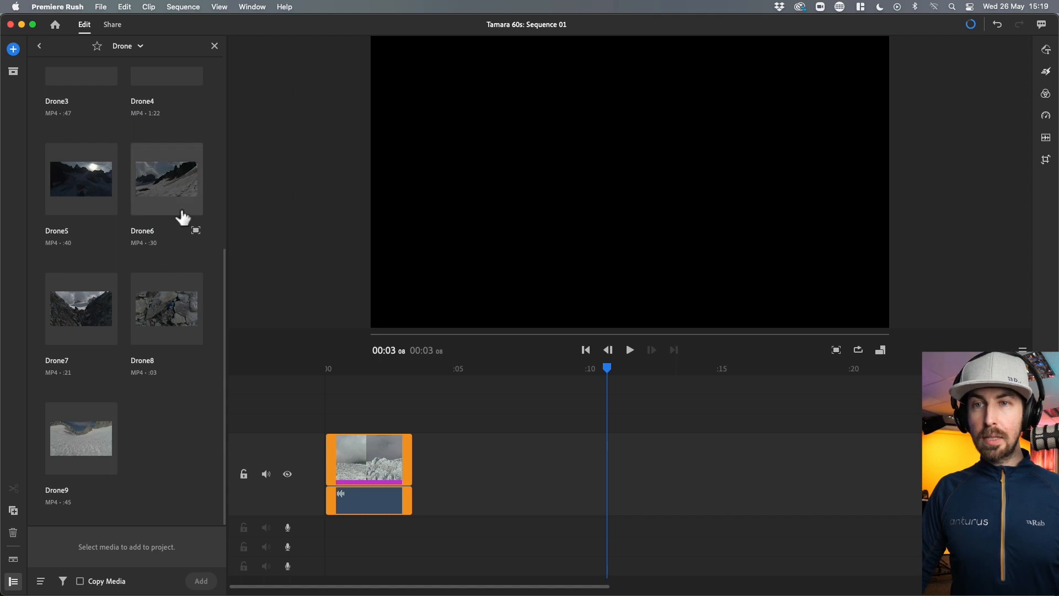
pyautogui.scroll(4, 182, 217)
pyautogui.click(85, 438)
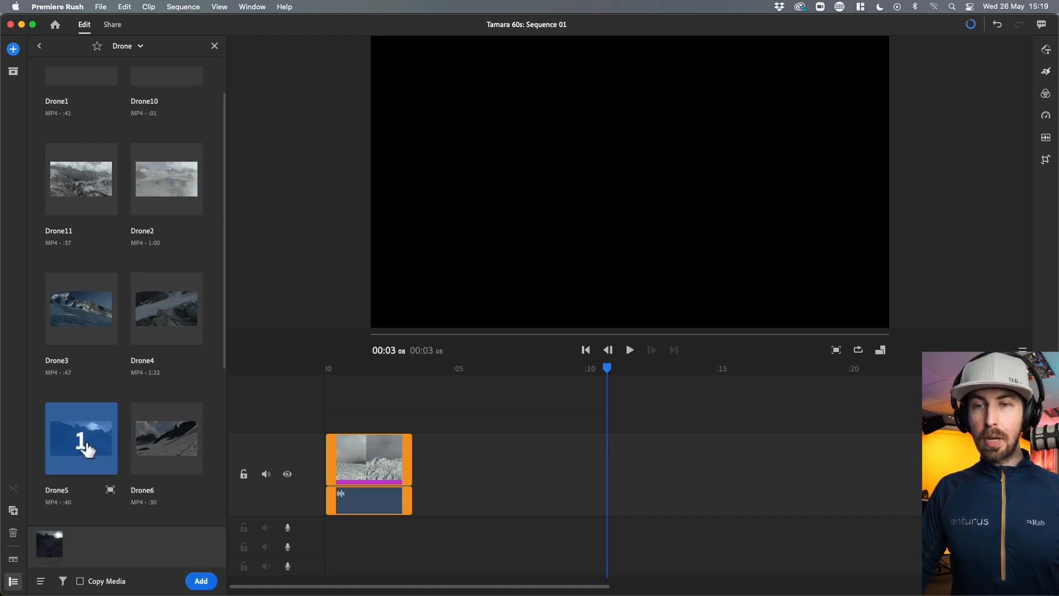
pyautogui.click(111, 491)
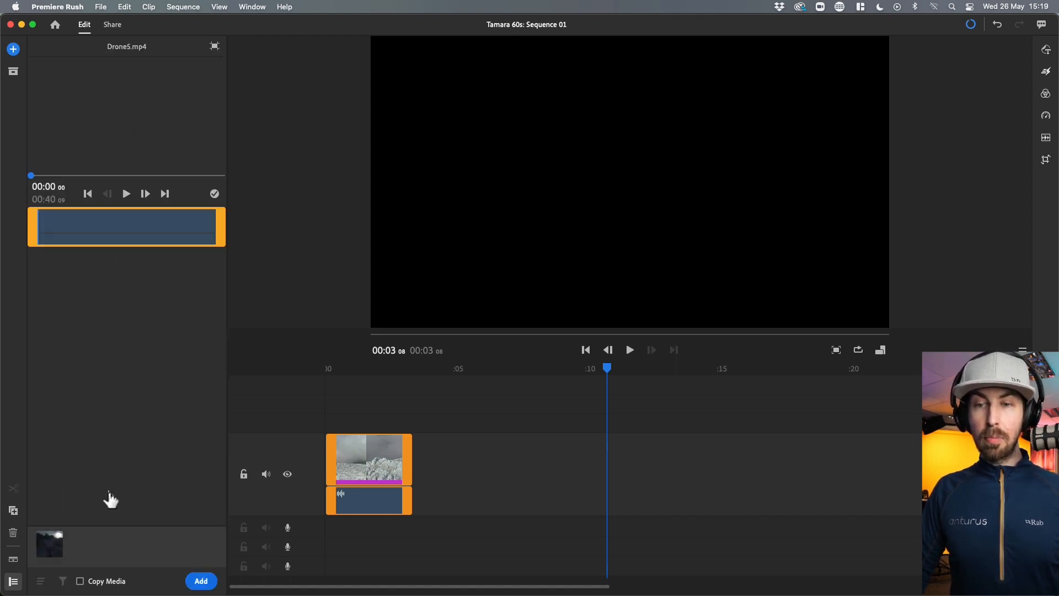
# - Trim Drone5 to a section of about 2 seconds starting near 00:06 and add it after the Drone1 clip
pyautogui.moveTo(36, 231); pyautogui.dragTo(59, 231)
pyautogui.moveTo(221, 231); pyautogui.dragTo(66, 275)
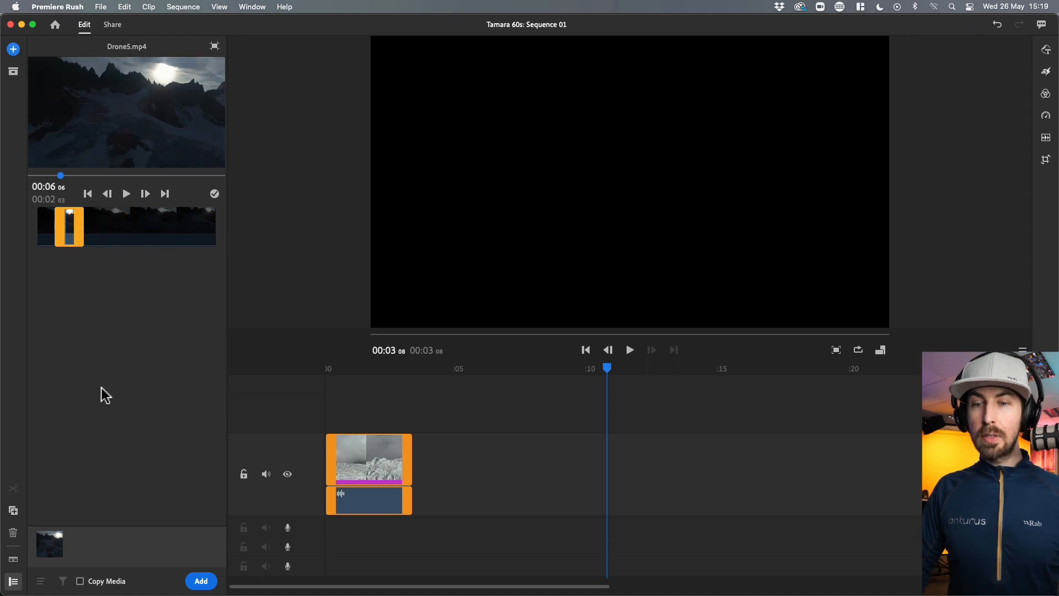
pyautogui.click(201, 581)
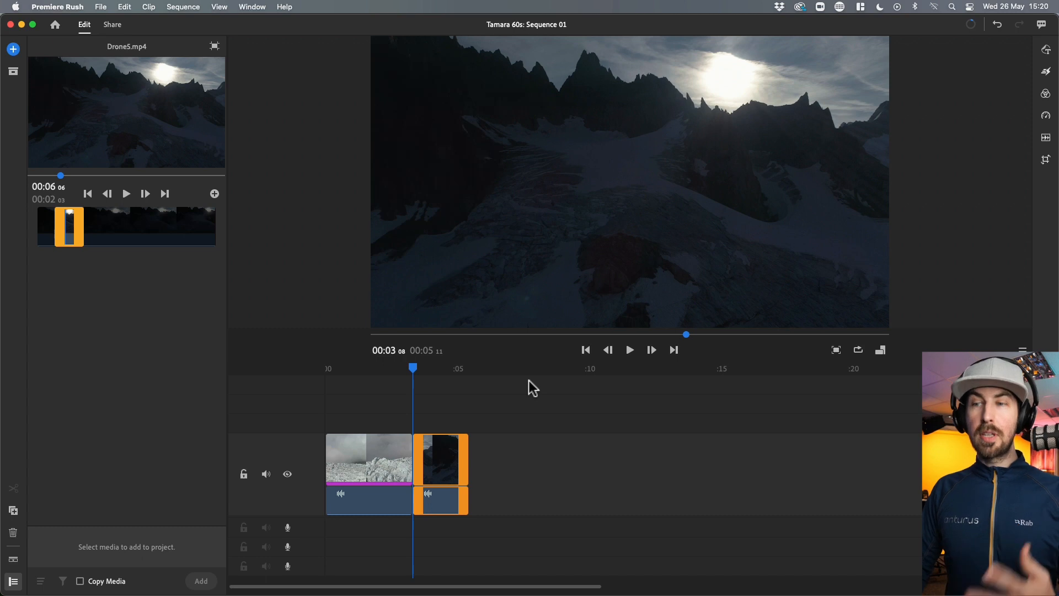
# - Open the B Roll folder and place BRoll1 at the end of the timeline, directly after the Drone5 clip
pyautogui.click(214, 46)
pyautogui.click(40, 45)
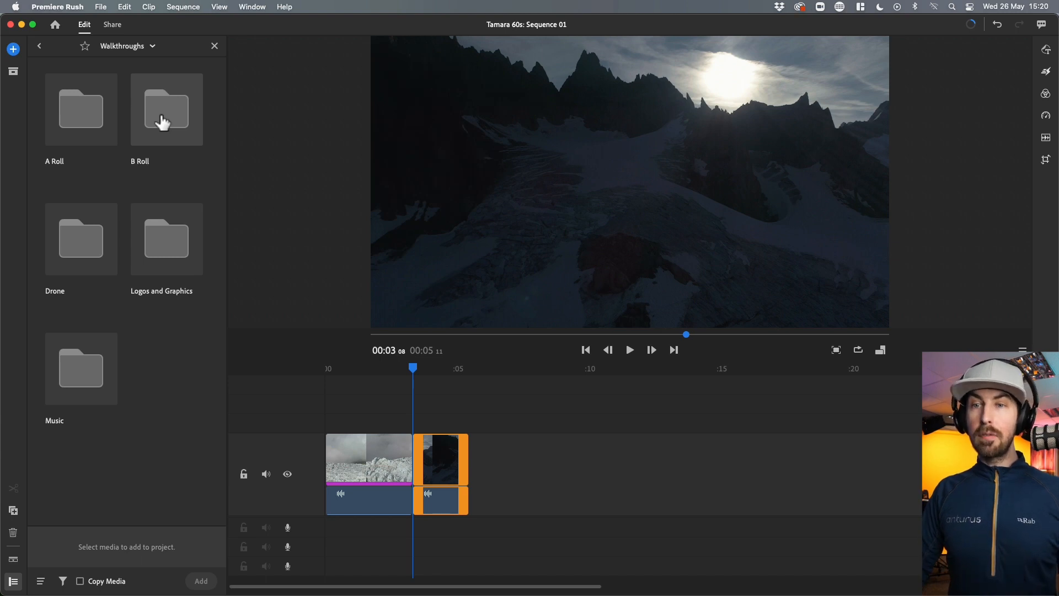
pyautogui.click(177, 142)
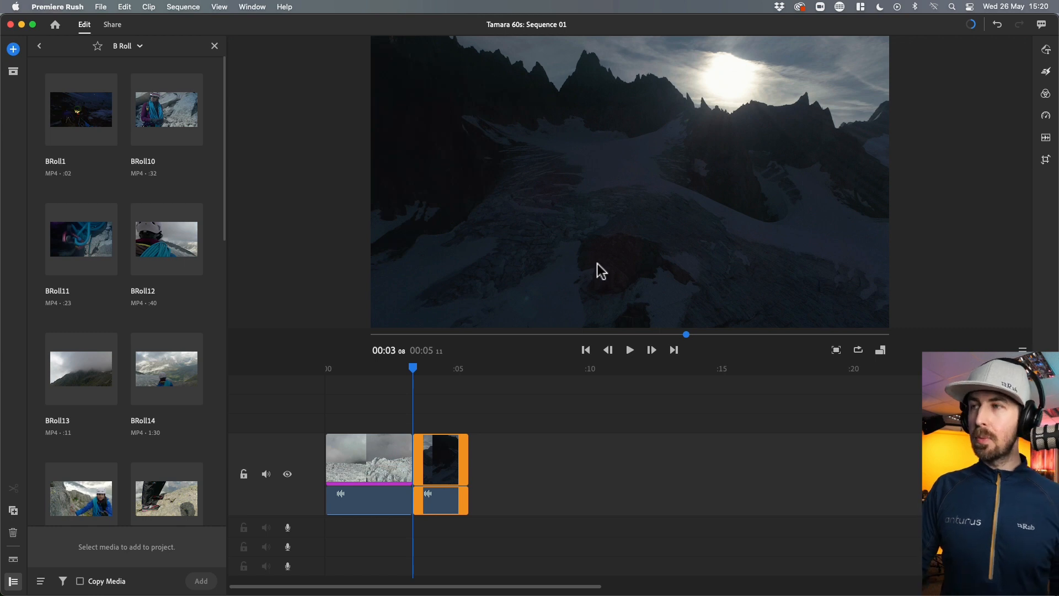
pyautogui.click(94, 122)
pyautogui.click(94, 122)
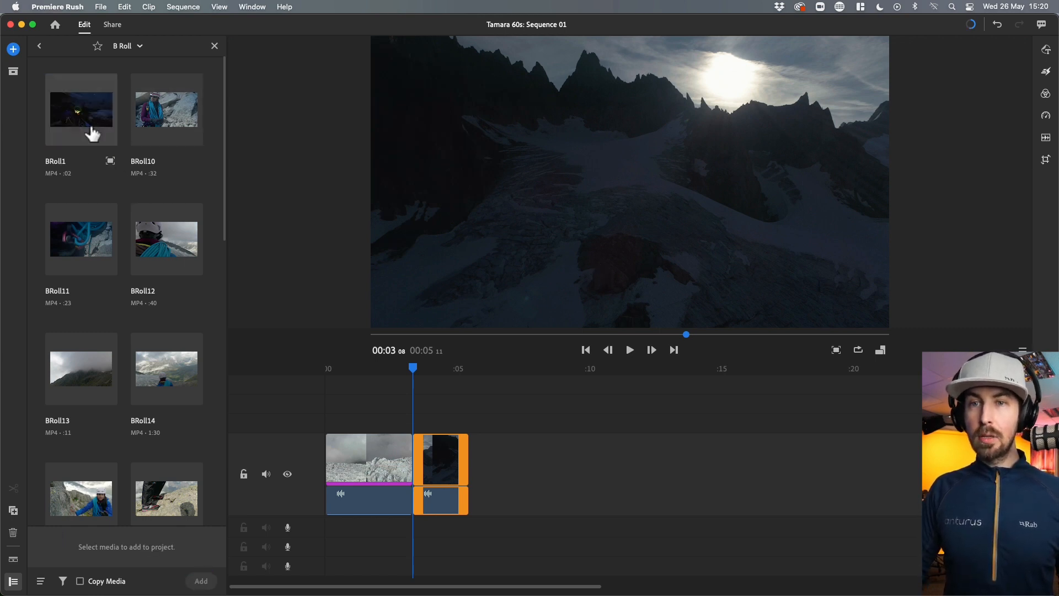
pyautogui.click(85, 123)
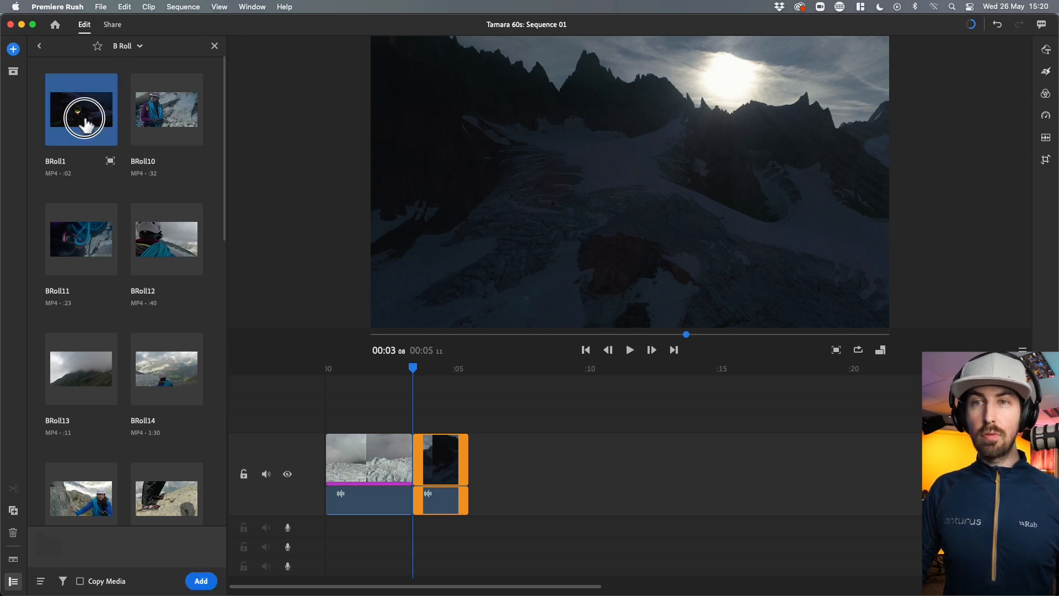
pyautogui.moveTo(85, 108); pyautogui.dragTo(465, 458)
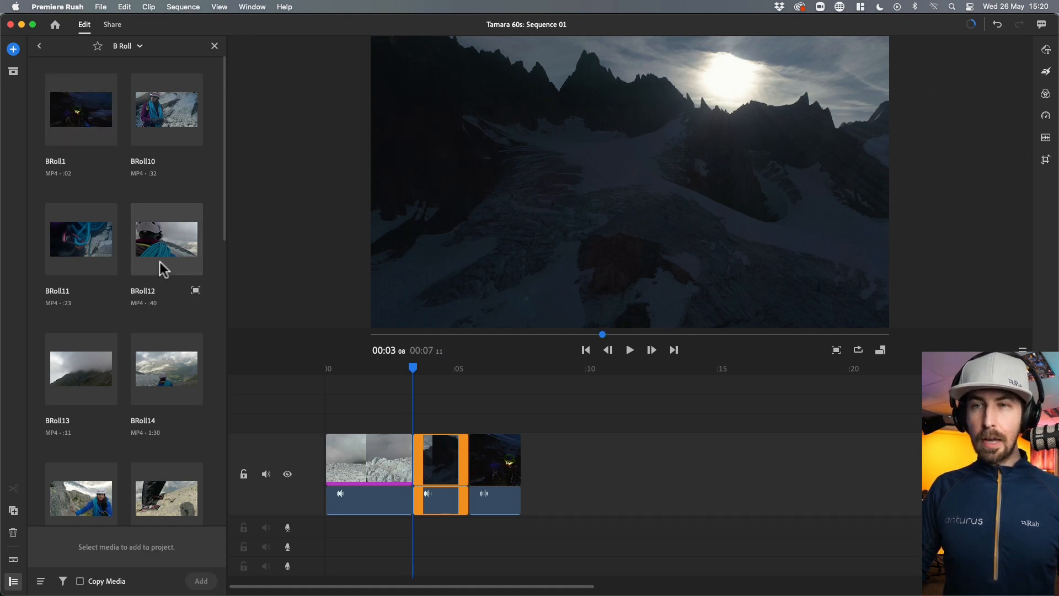
# - Find BRoll2 in the B Roll folder and expand it into its large preview
pyautogui.scroll(-10, 160, 263)
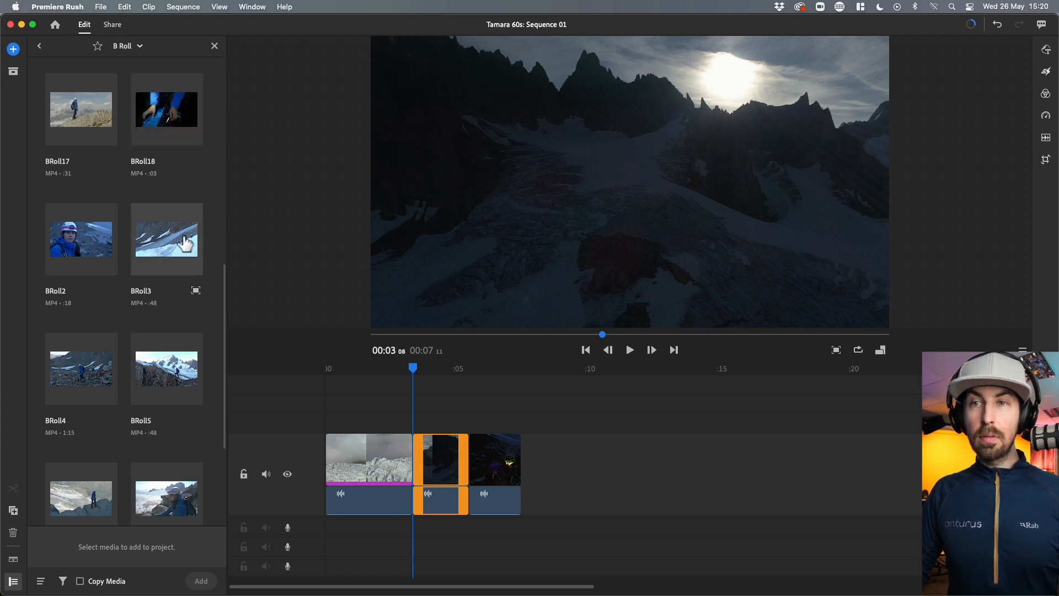
pyautogui.click(84, 250)
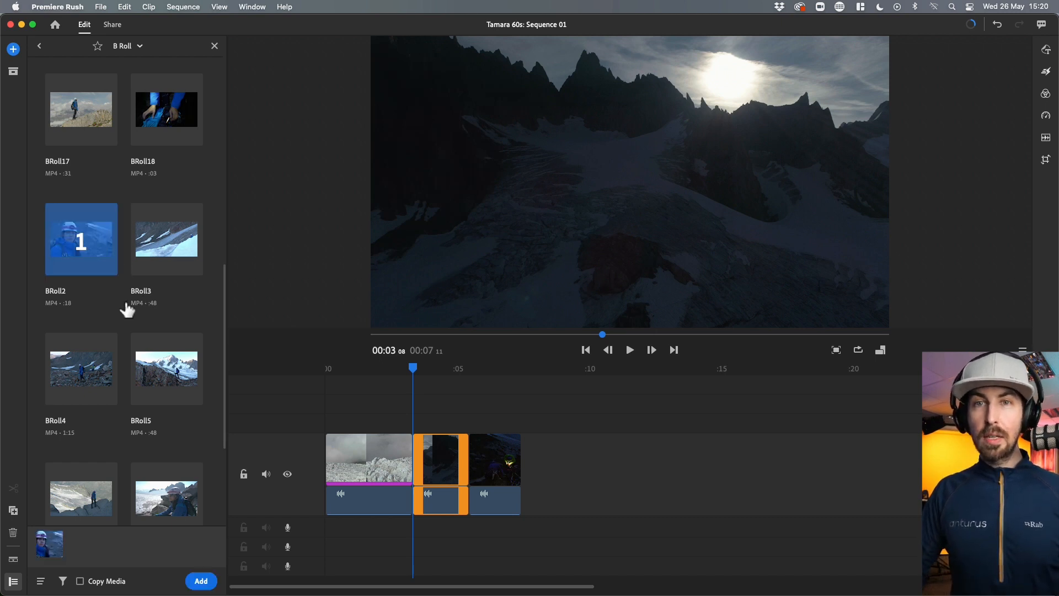
pyautogui.doubleClick(102, 254)
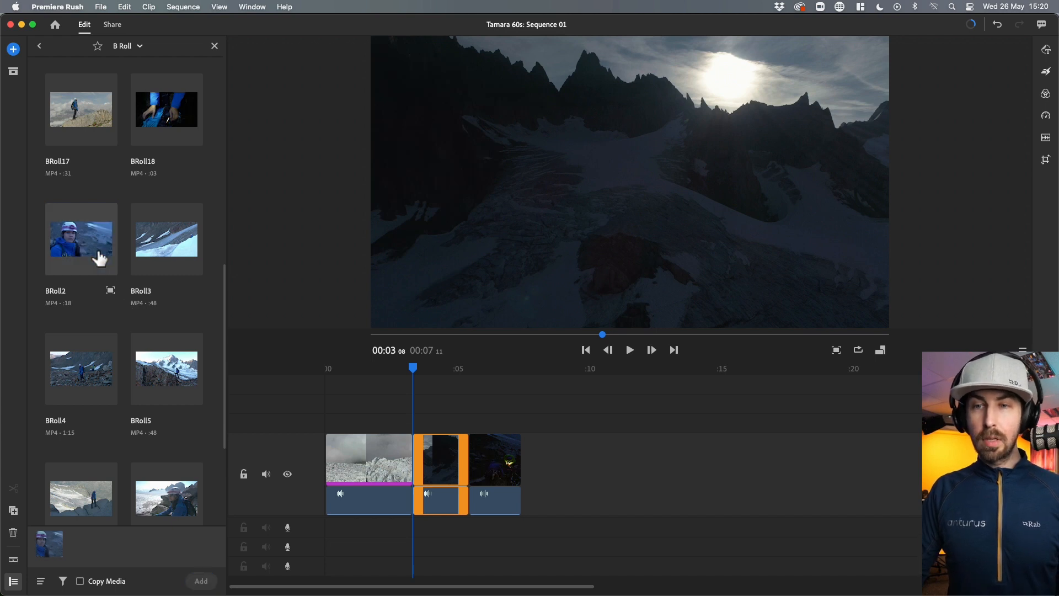
# - Trim BRoll2 to a section of about 3 seconds starting near 00:01 and add it after the Drone5 clip
pyautogui.moveTo(36, 228); pyautogui.dragTo(48, 243)
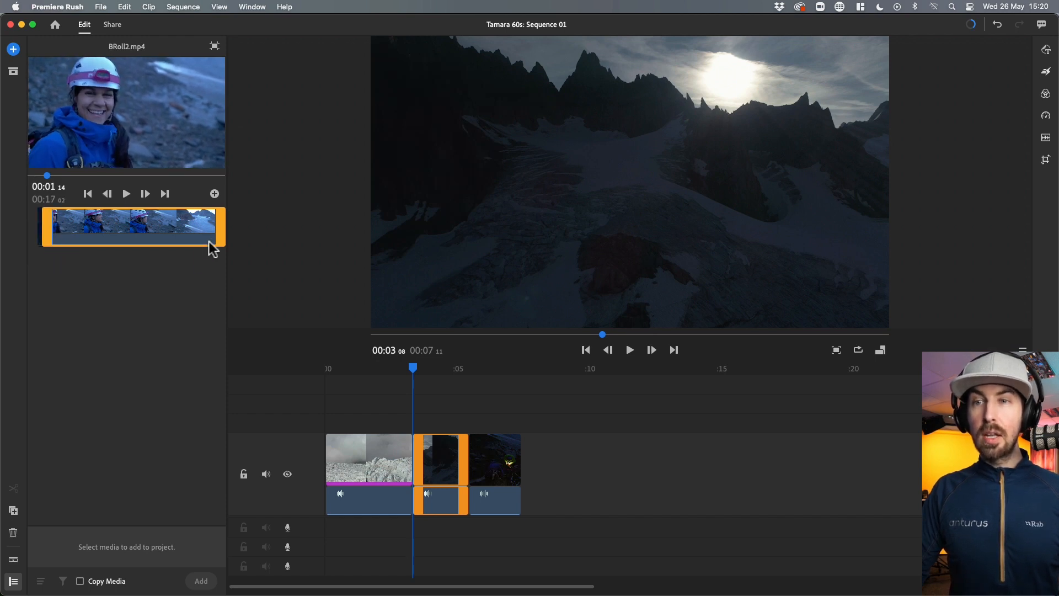
pyautogui.moveTo(217, 232); pyautogui.dragTo(73, 253)
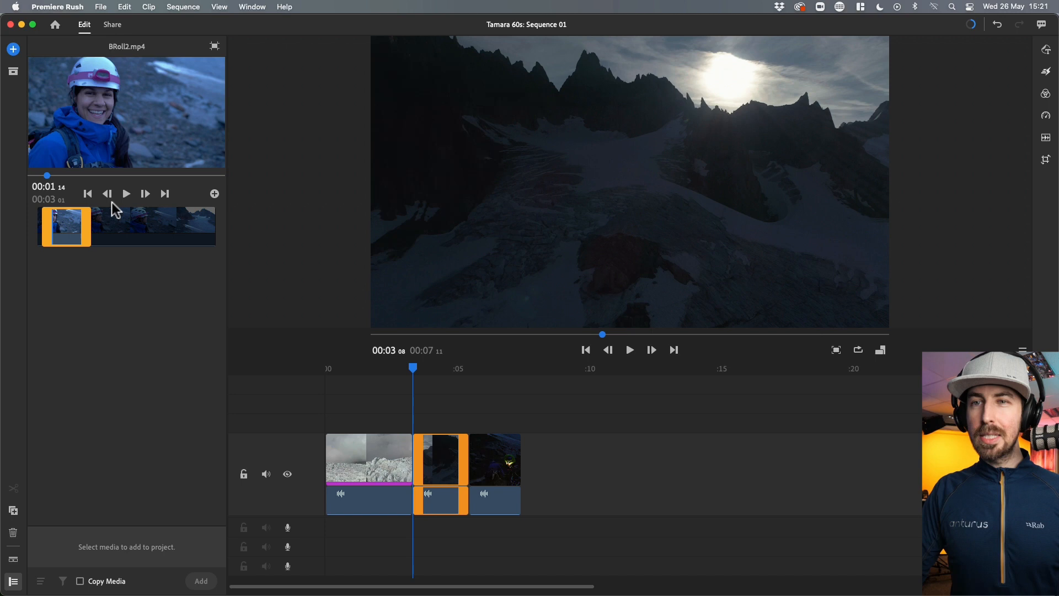
pyautogui.click(214, 193)
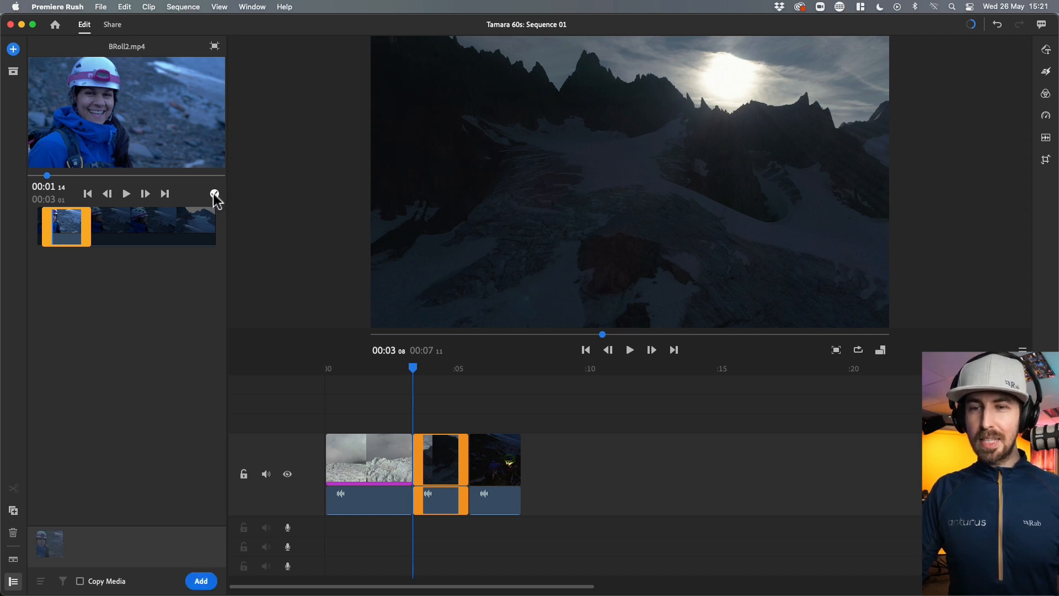
pyautogui.click(202, 582)
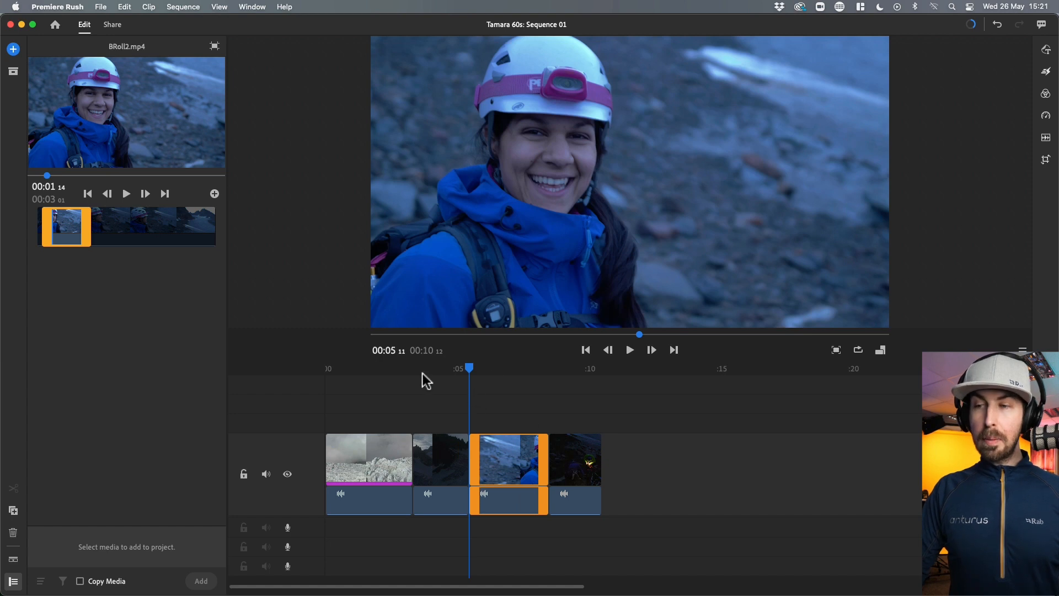
# - Move the BRoll2 clip to the end of the timeline, directly after the BRoll1 clip
pyautogui.moveTo(475, 369); pyautogui.dragTo(429, 421)
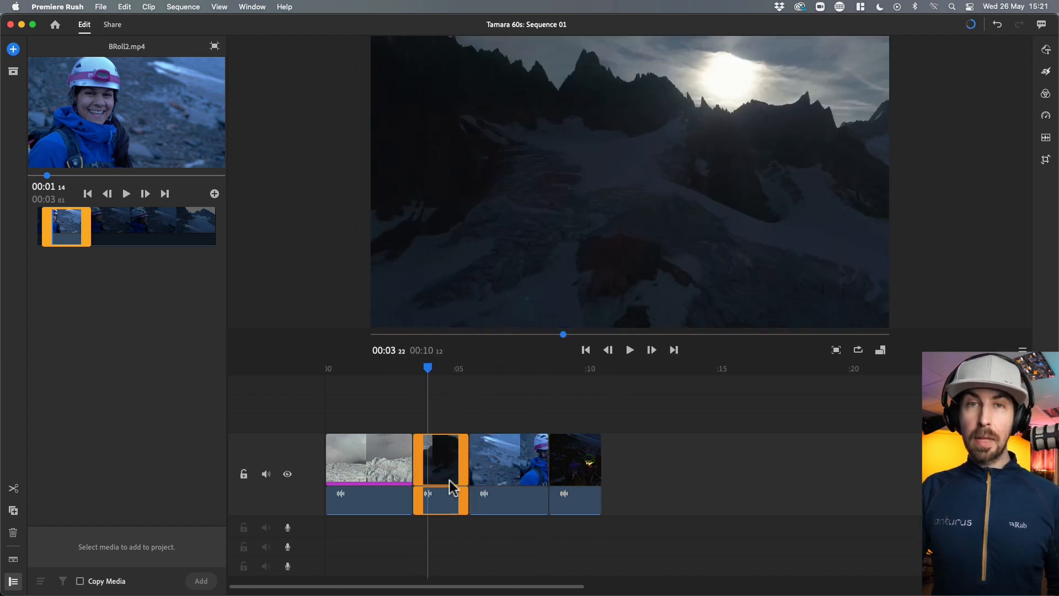
pyautogui.moveTo(508, 469); pyautogui.dragTo(610, 488)
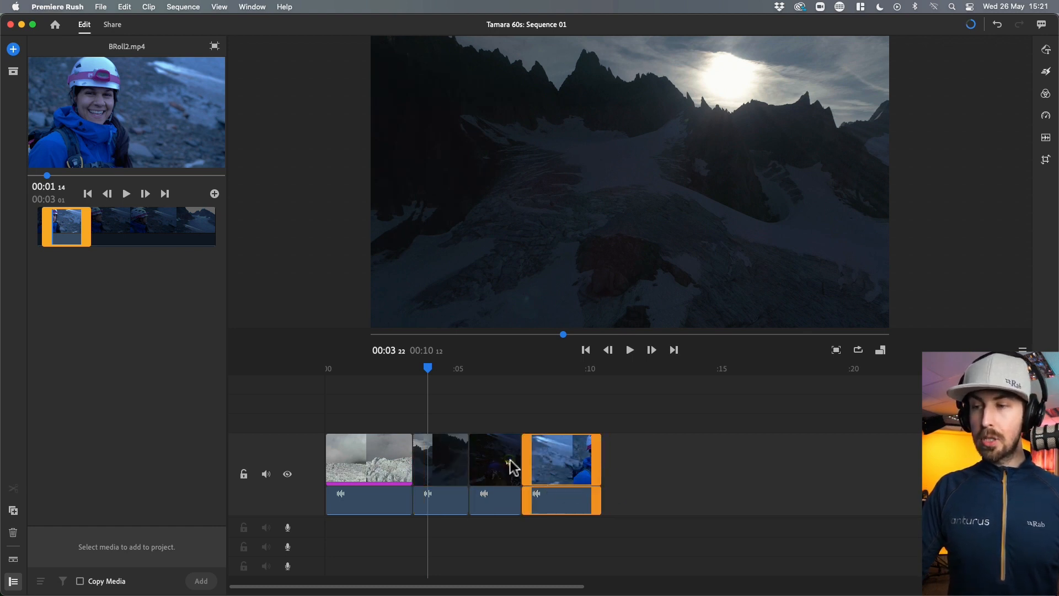
pyautogui.moveTo(566, 458); pyautogui.dragTo(745, 464)
pyautogui.moveTo(563, 468); pyautogui.dragTo(538, 467)
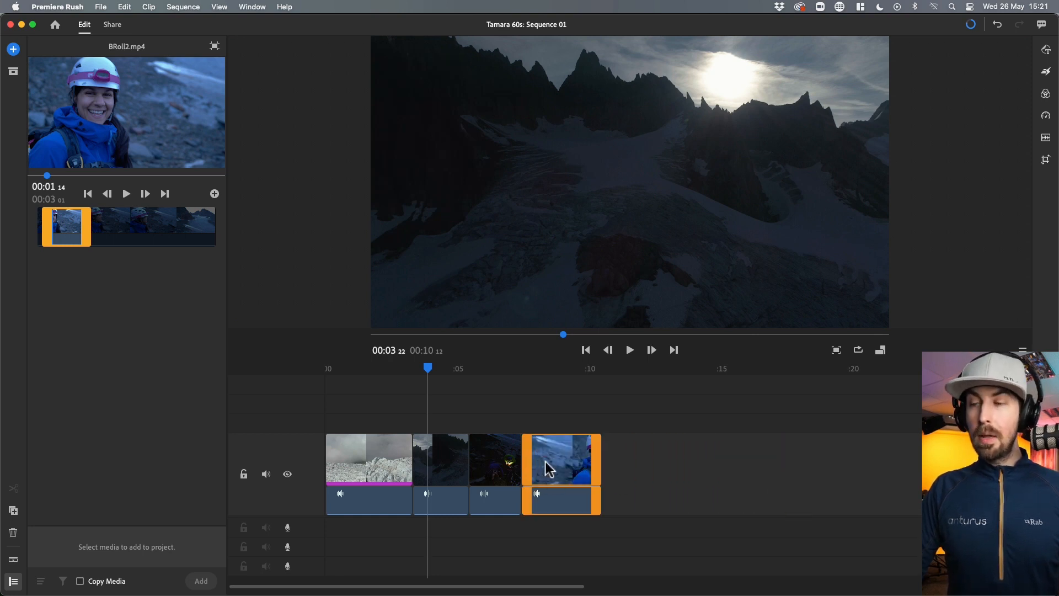
# - Scrub the playhead to the end of the BRoll2 timeline clip, at about 00:10
pyautogui.click(620, 467)
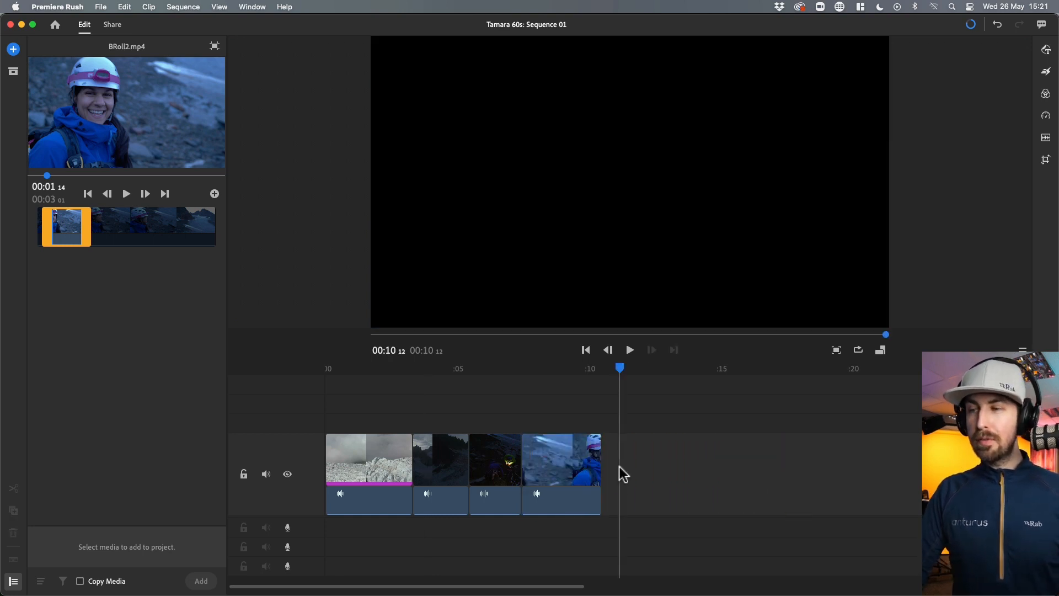
pyautogui.click(567, 369)
pyautogui.moveTo(487, 376); pyautogui.dragTo(600, 425)
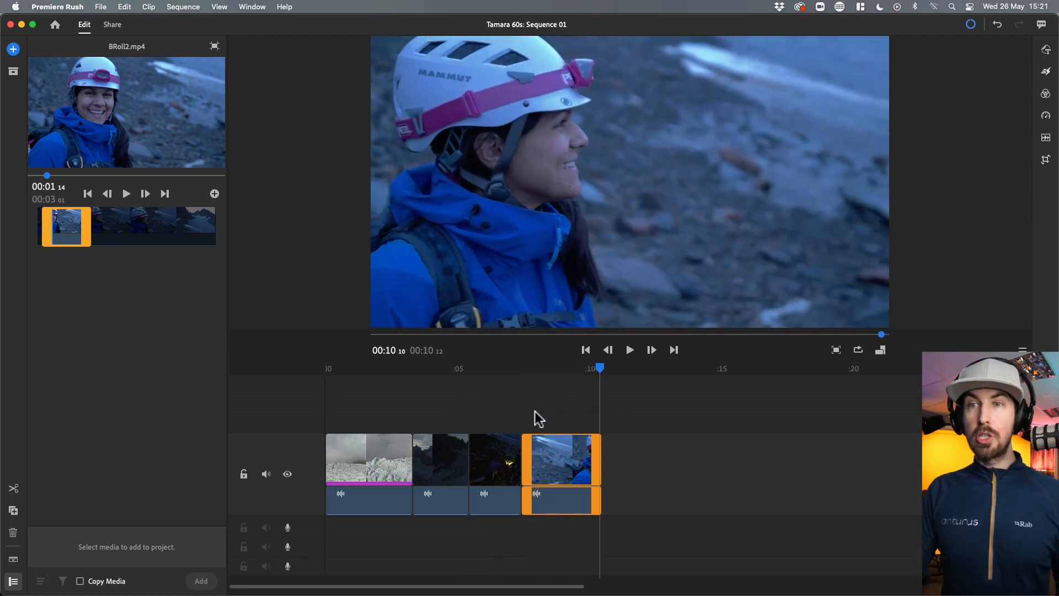
# - Leave the BRoll2 preview, open the A Roll folder and expand ARoll into its large preview
pyautogui.click(214, 47)
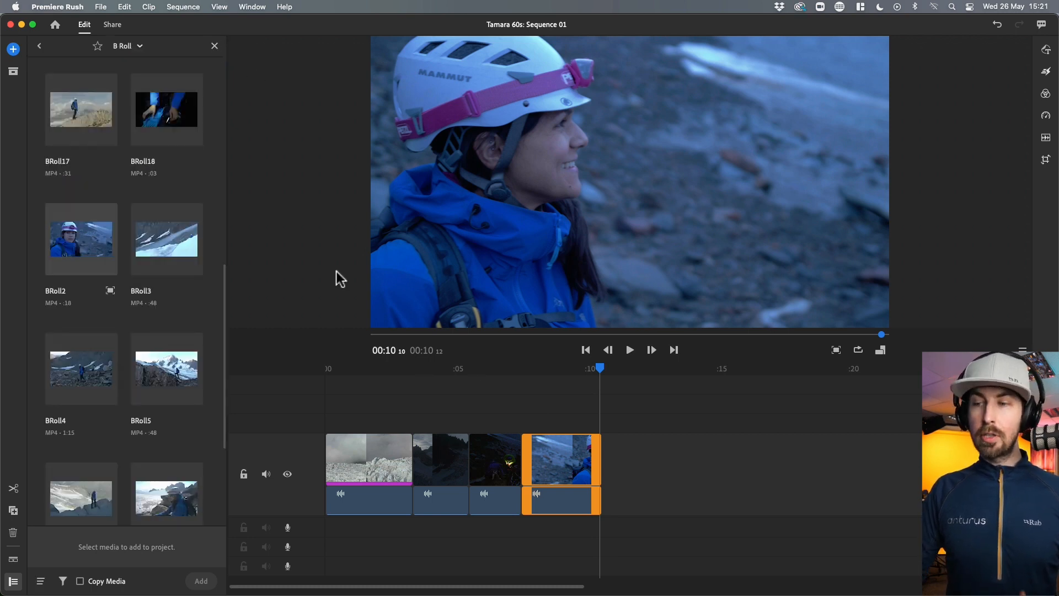
pyautogui.click(39, 46)
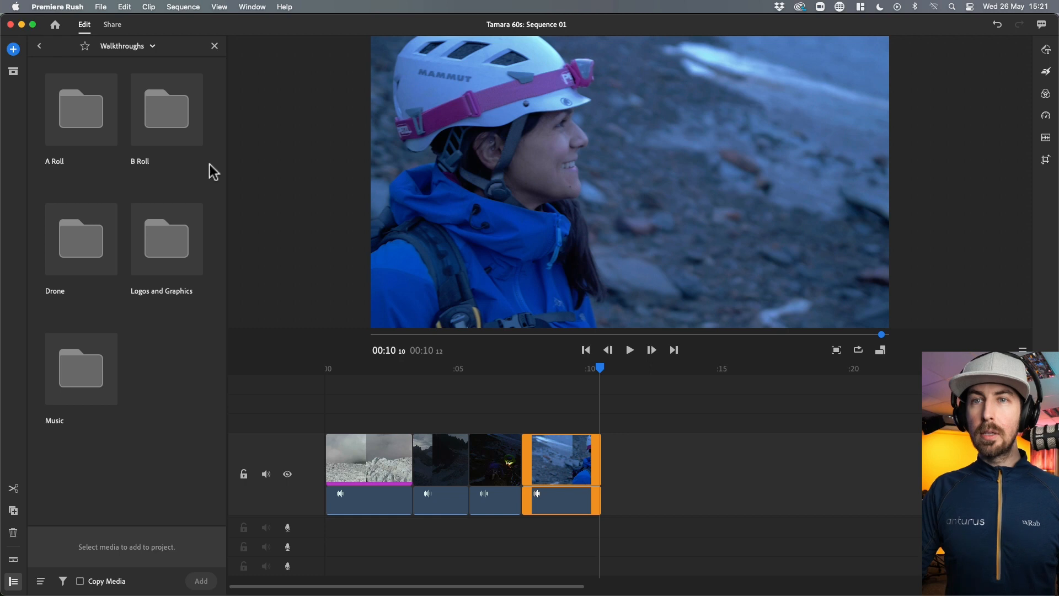
pyautogui.click(88, 128)
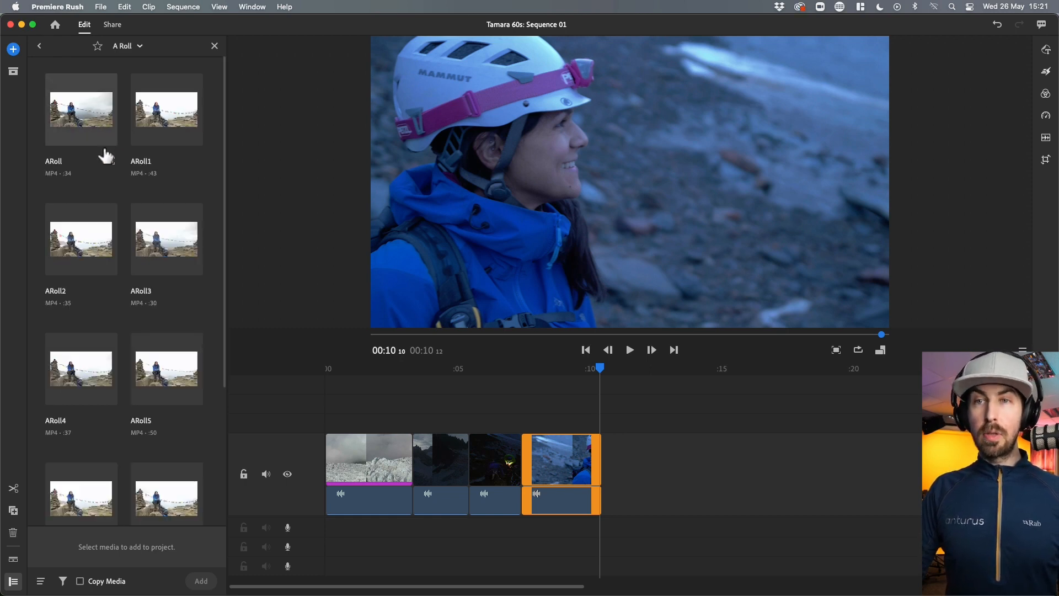
pyautogui.click(110, 161)
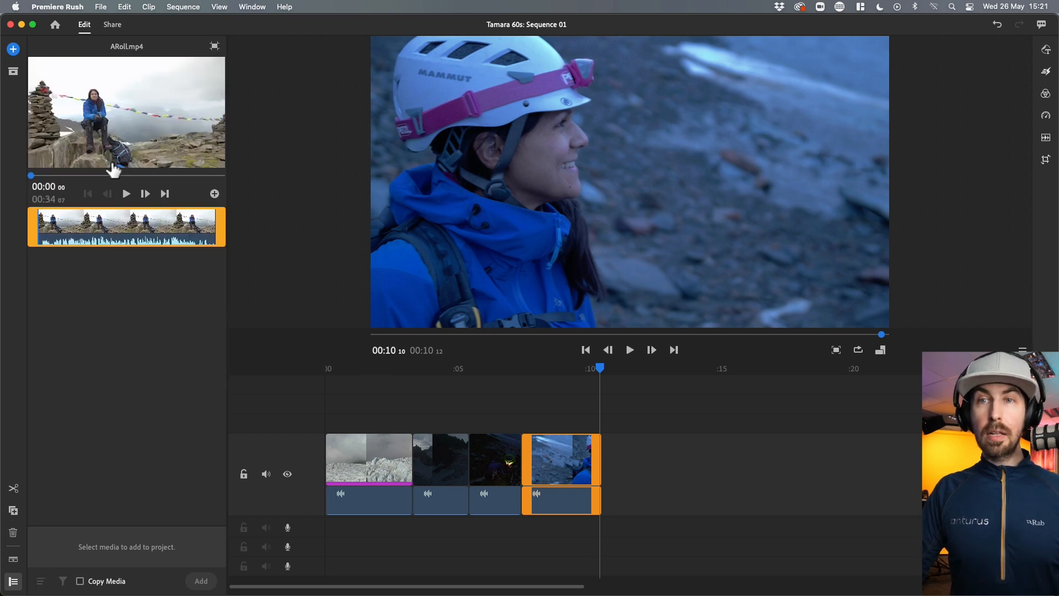
# - Play through ARoll and trim it to a section of about 8 seconds starting near 00:03
pyautogui.click(46, 225)
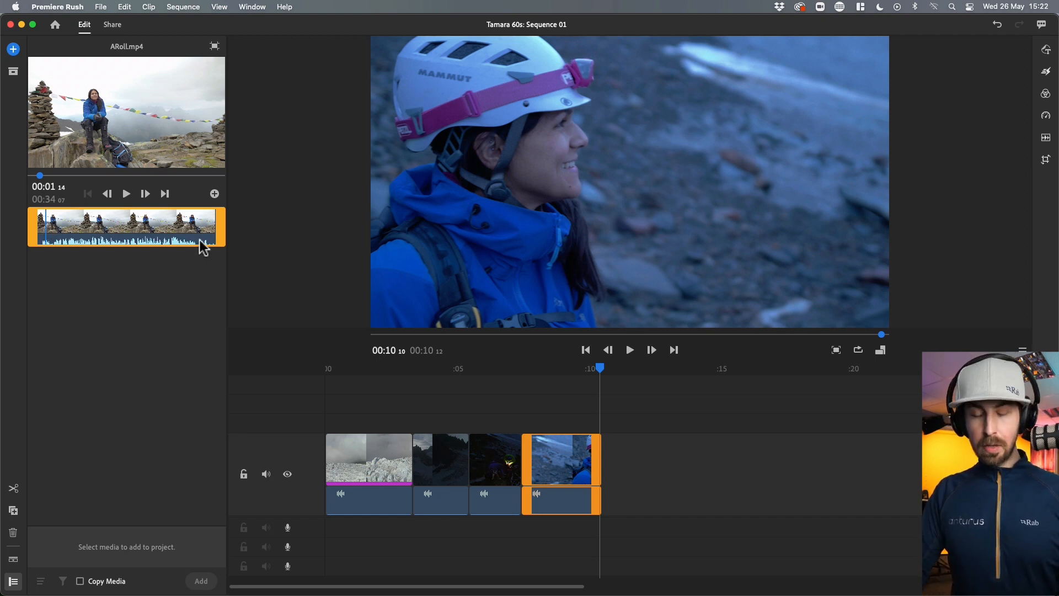
pyautogui.press('space')
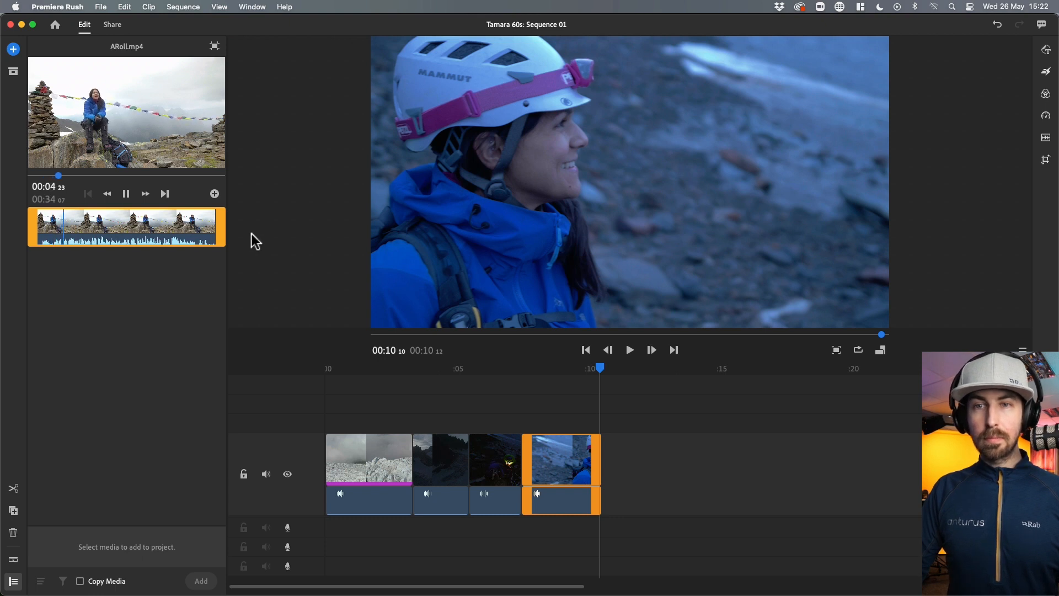
pyautogui.press('space')
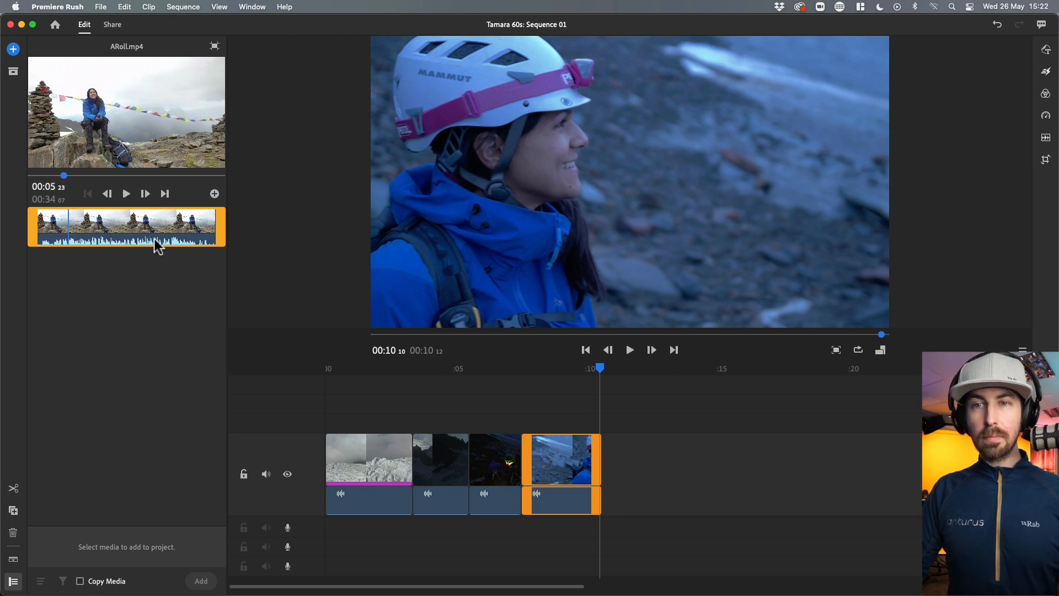
pyautogui.click(57, 227)
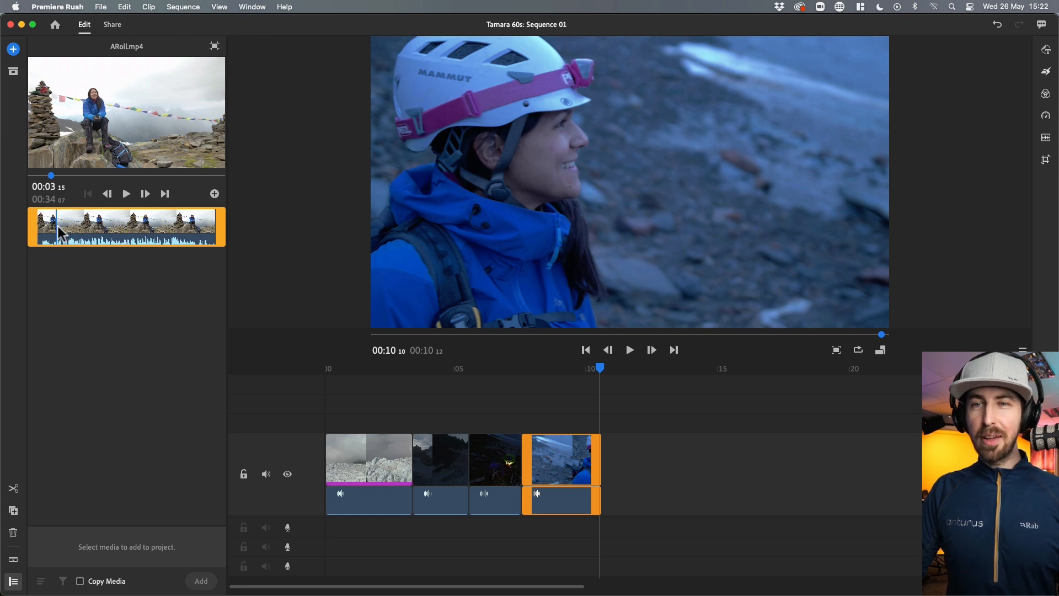
pyautogui.press('space')
pyautogui.click(51, 225)
pyautogui.moveTo(45, 169); pyautogui.dragTo(47, 177)
pyautogui.press('space')
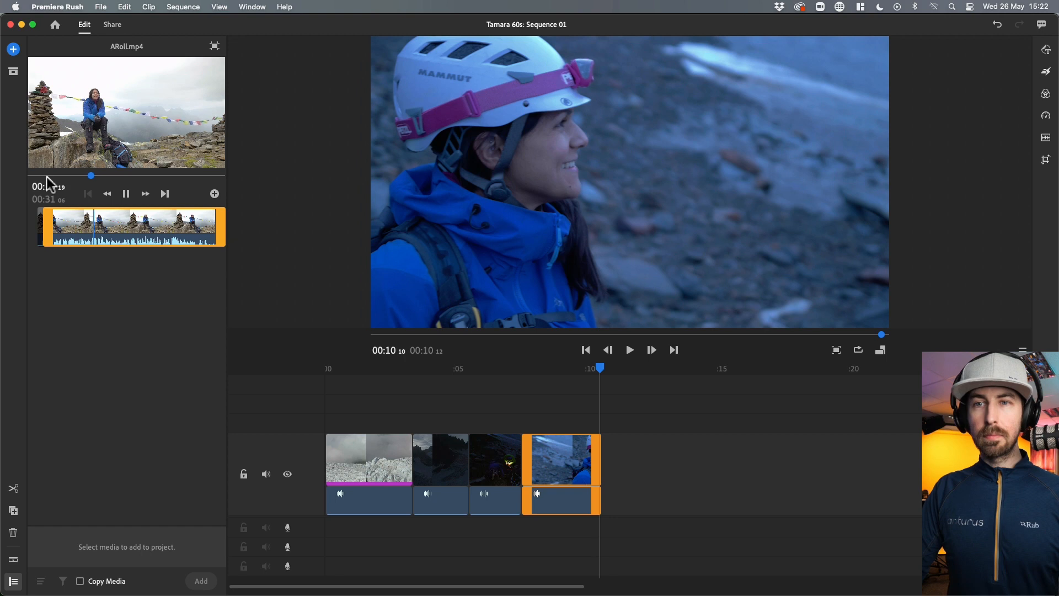
pyautogui.press('o')
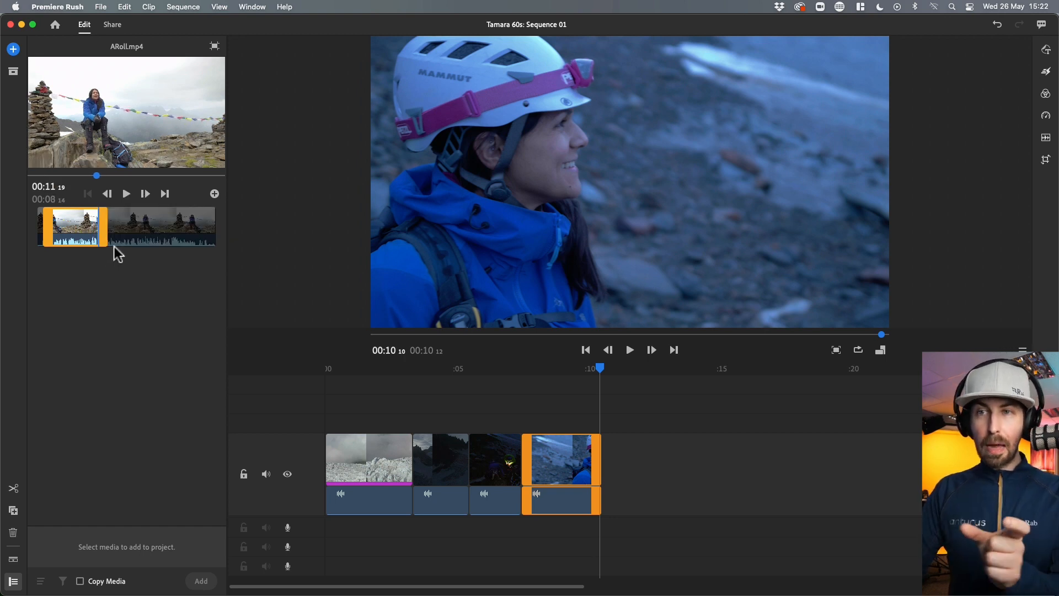
# - Add the trimmed ARoll section to the end of the timeline, directly after the BRoll2 clip
pyautogui.click(214, 194)
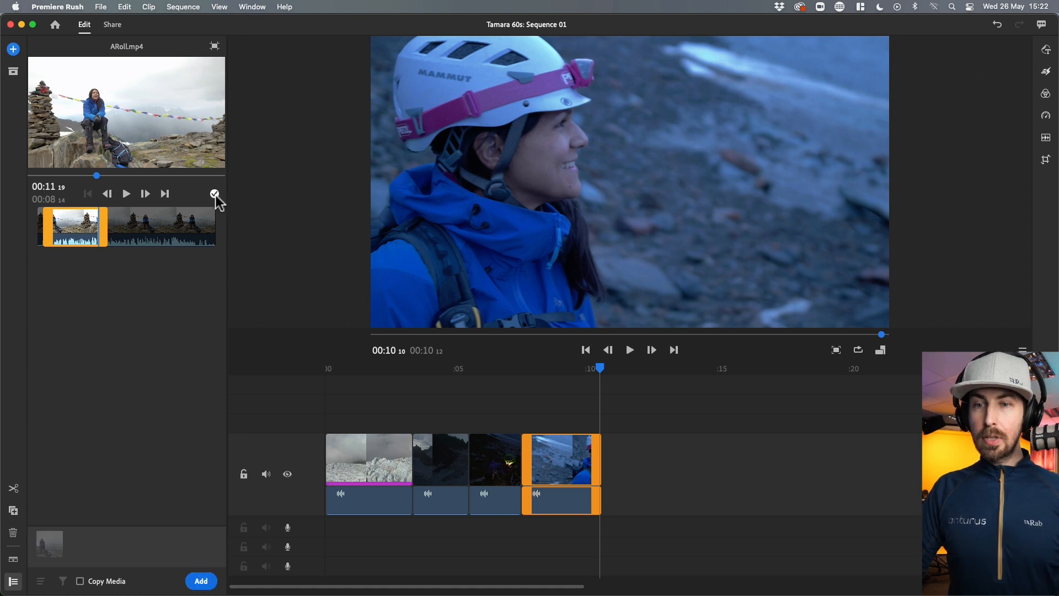
pyautogui.click(604, 366)
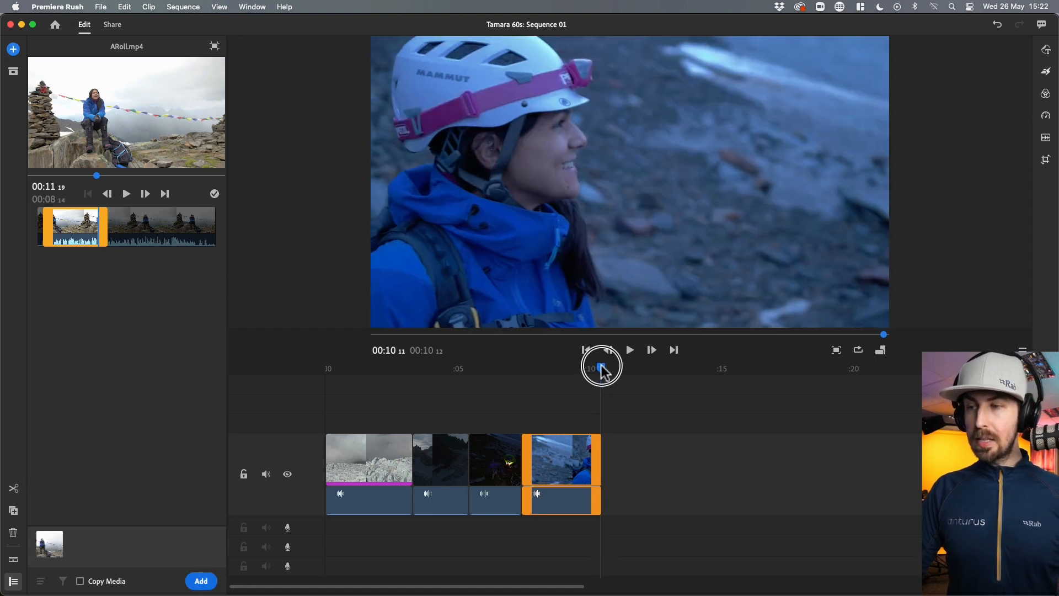
pyautogui.click(198, 581)
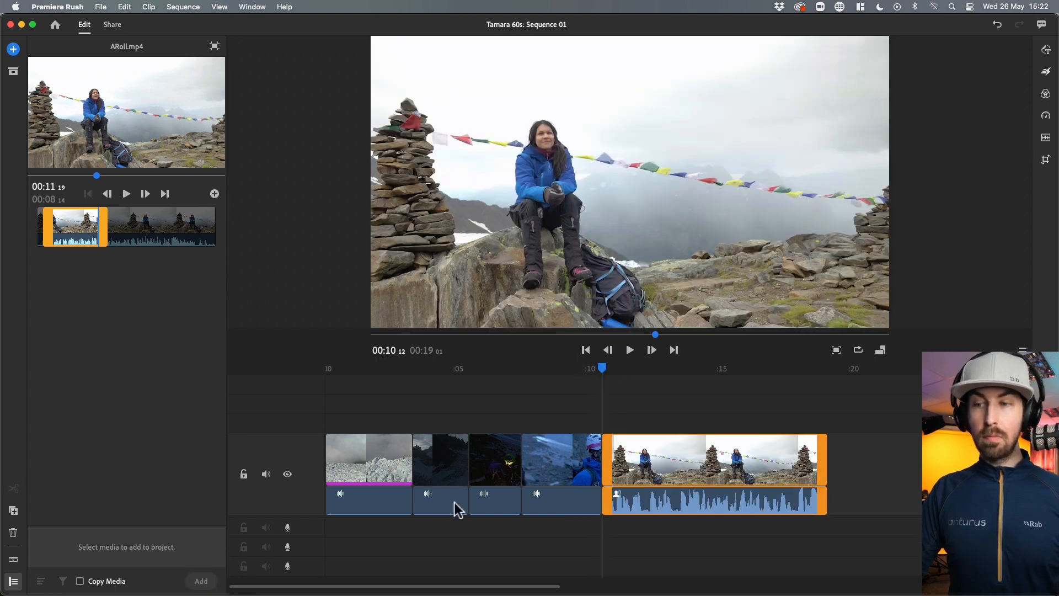
# - Play the timeline repeatedly around the start of the ARoll clip to locate where the usable speech begins
pyautogui.click(646, 468)
pyautogui.click(600, 368)
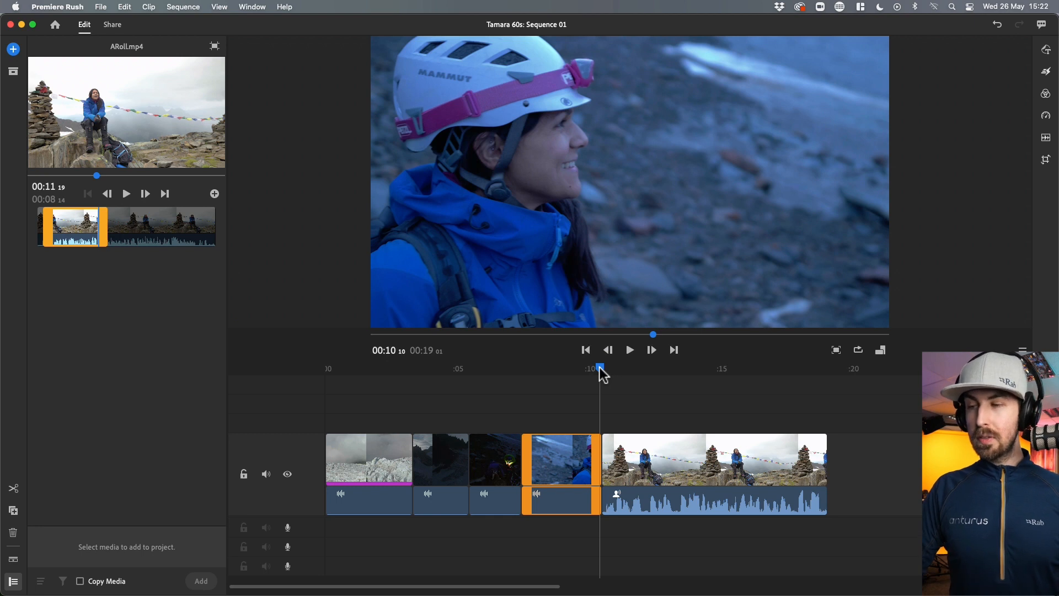
pyautogui.press('space')
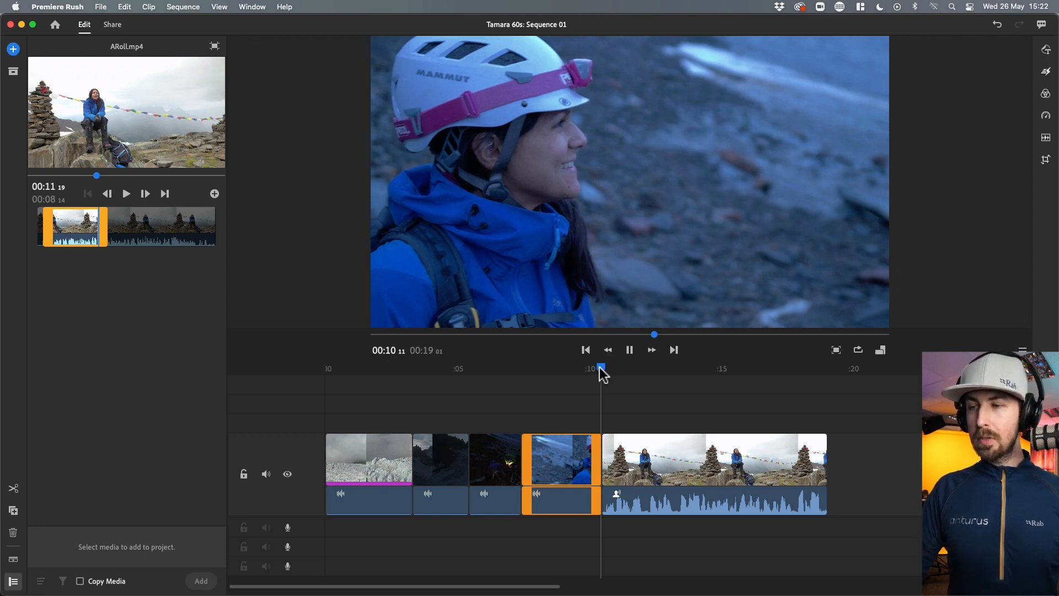
pyautogui.press('space')
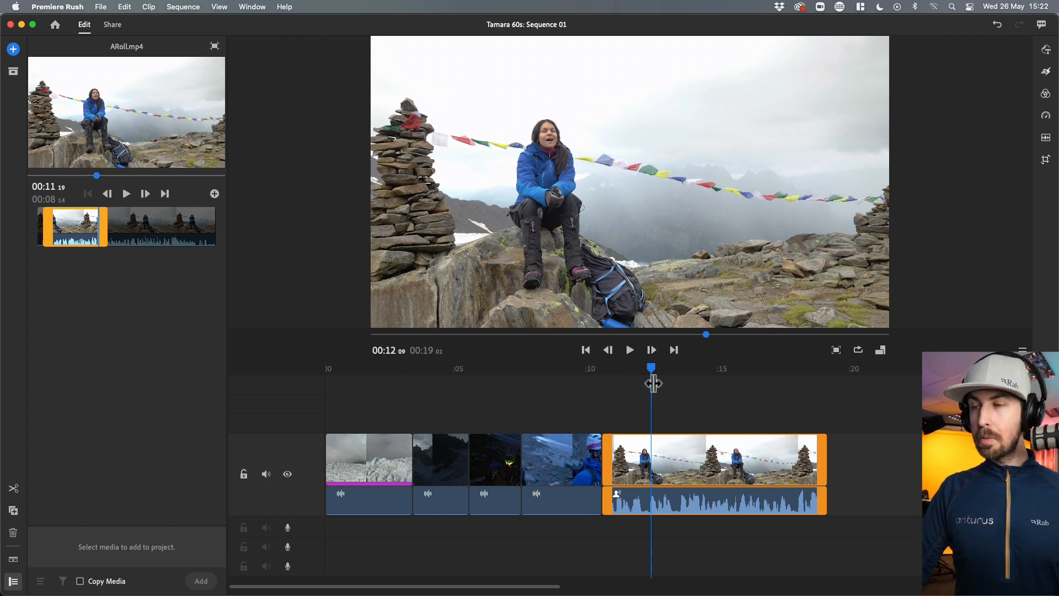
pyautogui.moveTo(652, 368); pyautogui.dragTo(616, 370)
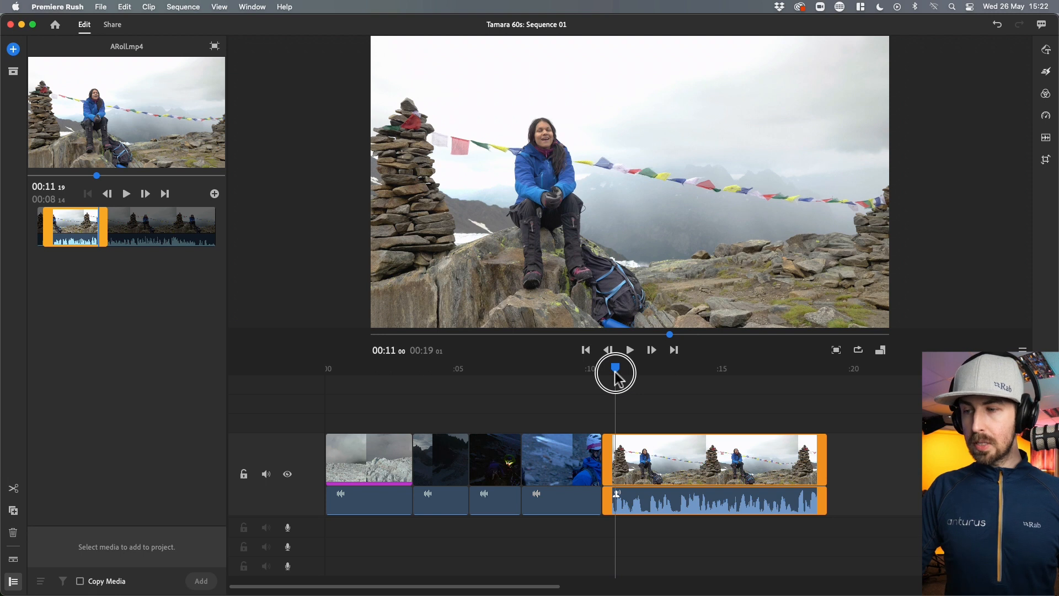
pyautogui.moveTo(615, 372); pyautogui.dragTo(619, 373)
pyautogui.press('space')
pyautogui.press('space')
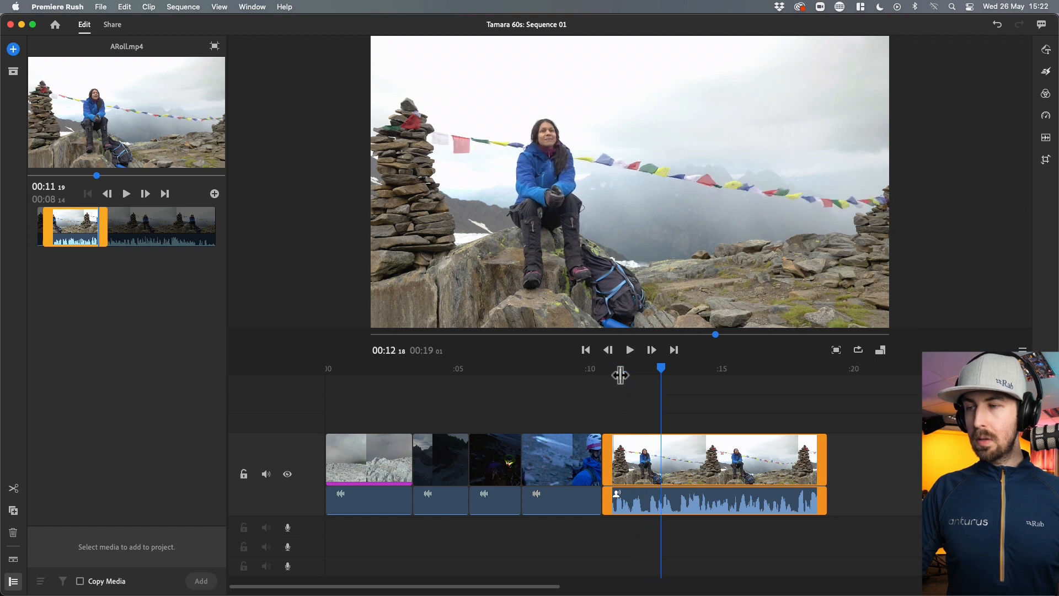
# - Split the ARoll timeline clip at 00:11:01 and delete the short piece before the cut
pyautogui.click(615, 369)
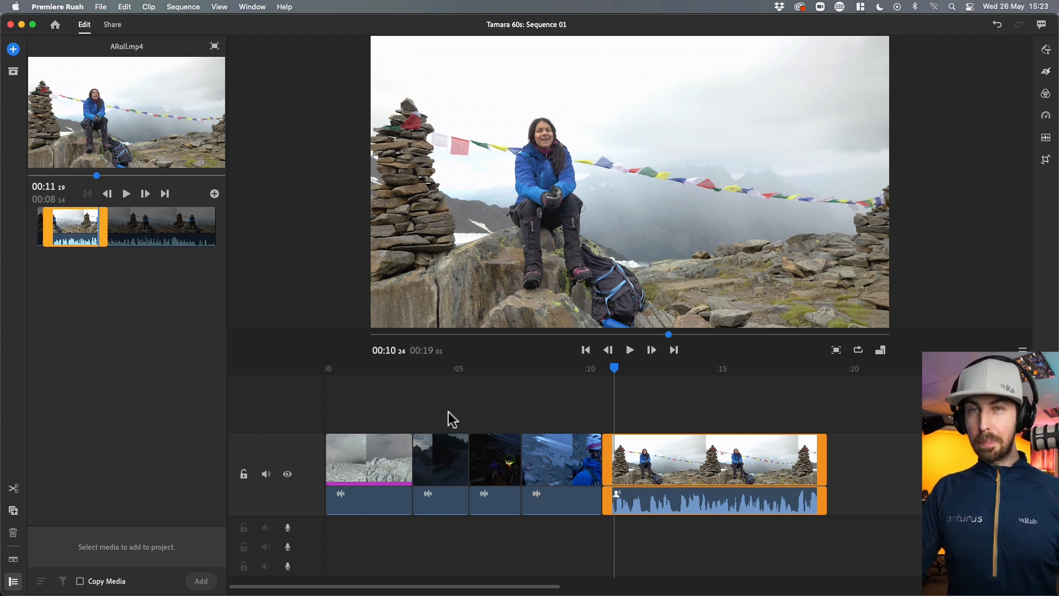
pyautogui.click(616, 368)
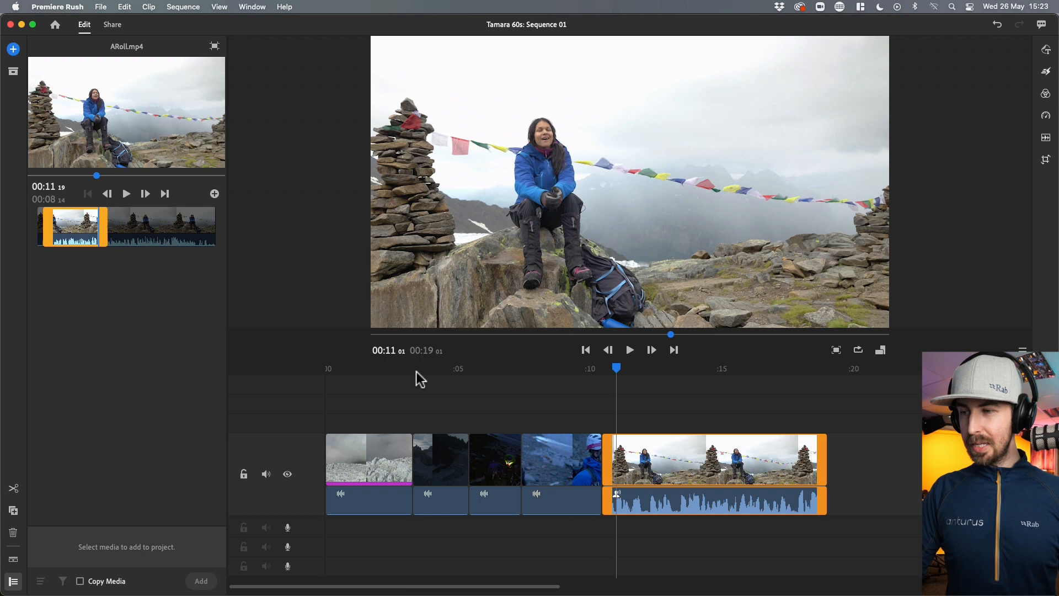
pyautogui.click(15, 491)
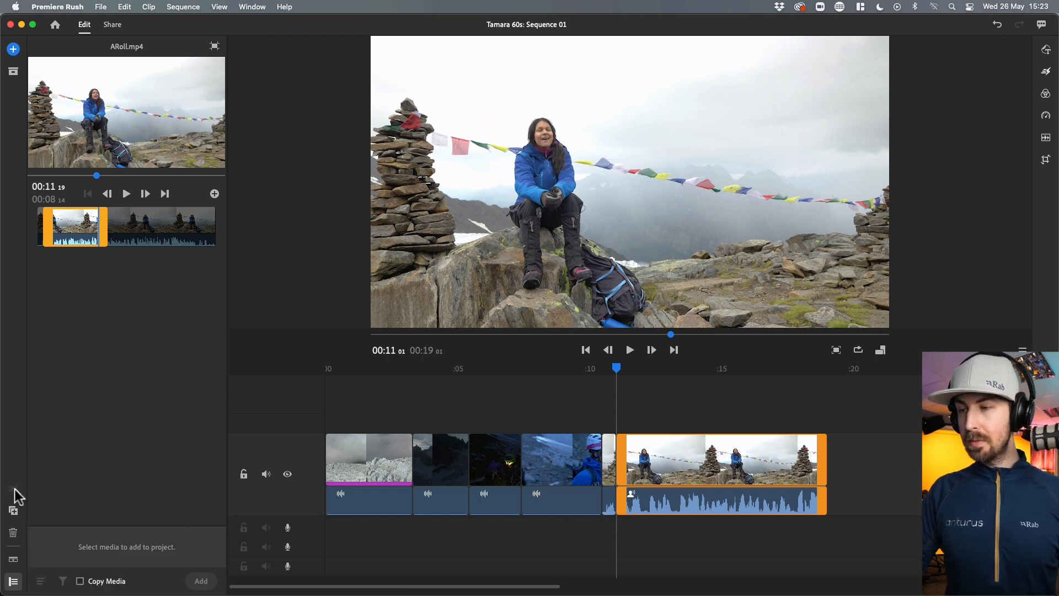
pyautogui.click(608, 456)
pyautogui.press('Delete')
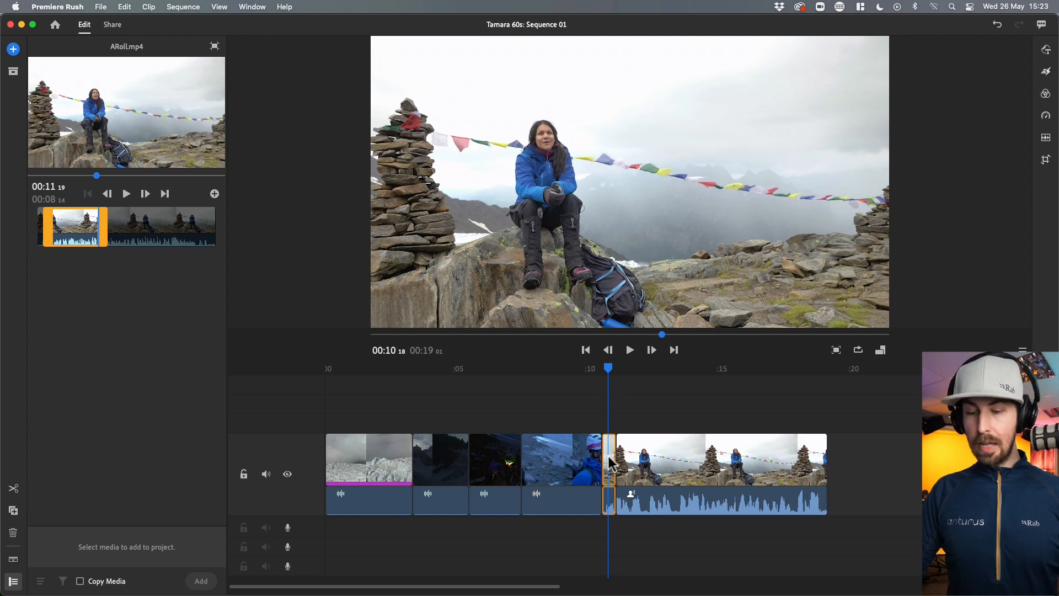
pyautogui.click(608, 456)
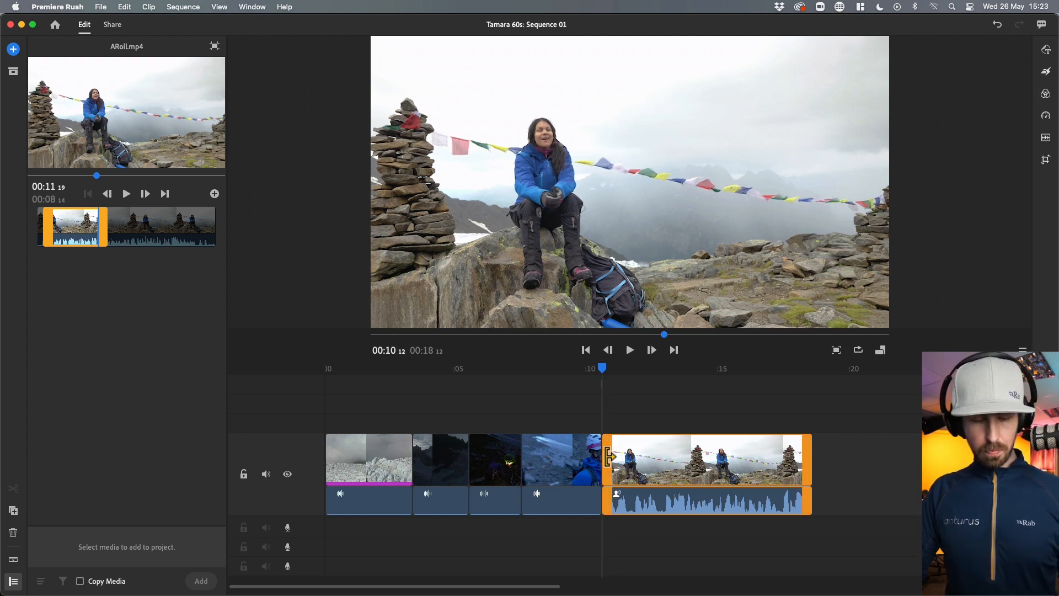
# - Undo the last shortening of the ARoll timeline clip and trim about 11 frames off its start instead
pyautogui.press('super+z')
pyautogui.press('super+shift+z')
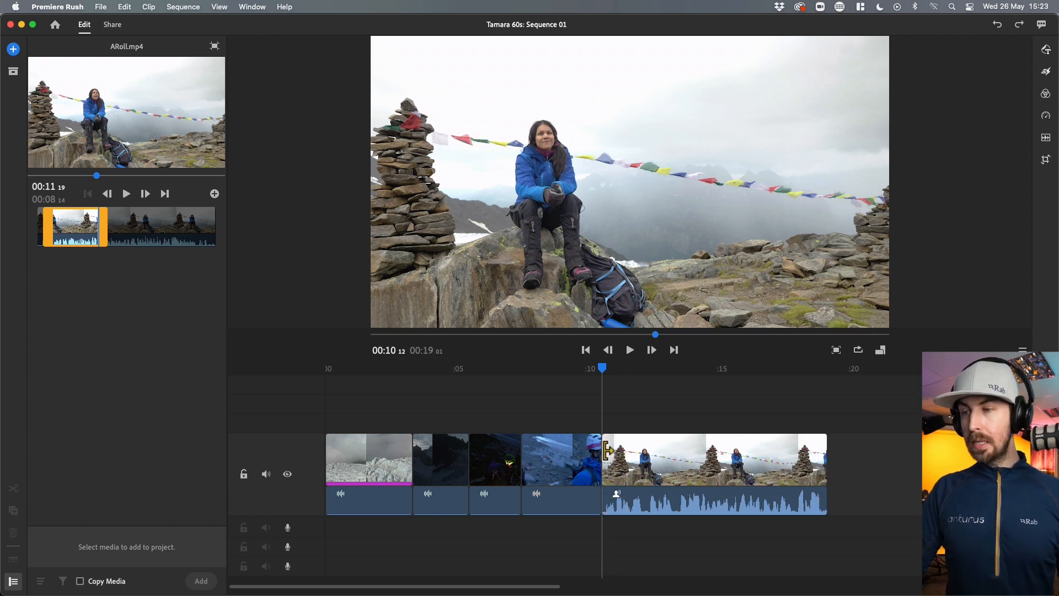
pyautogui.click(625, 469)
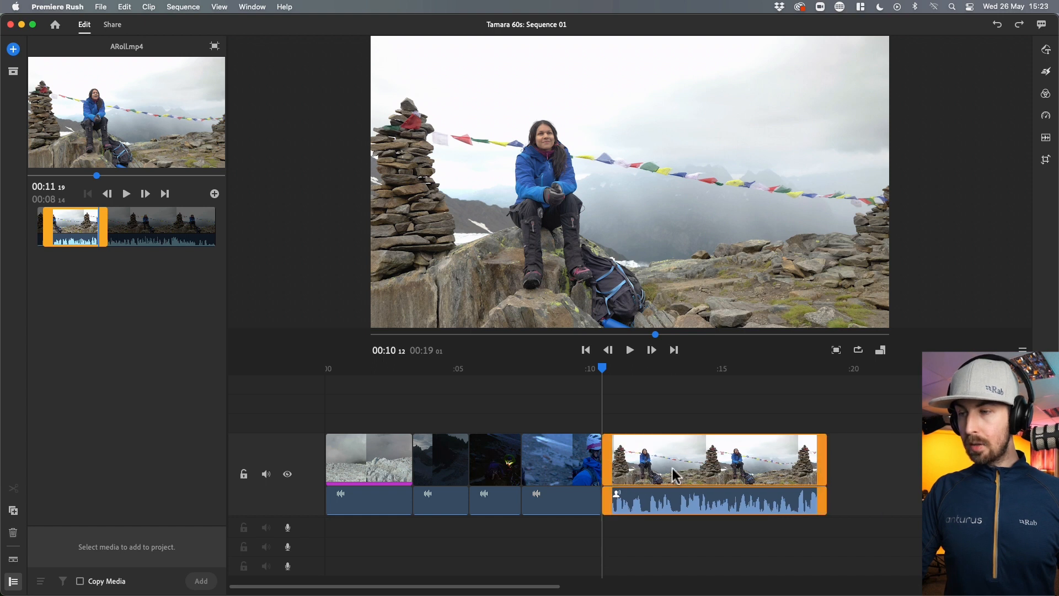
pyautogui.moveTo(609, 471); pyautogui.dragTo(621, 474)
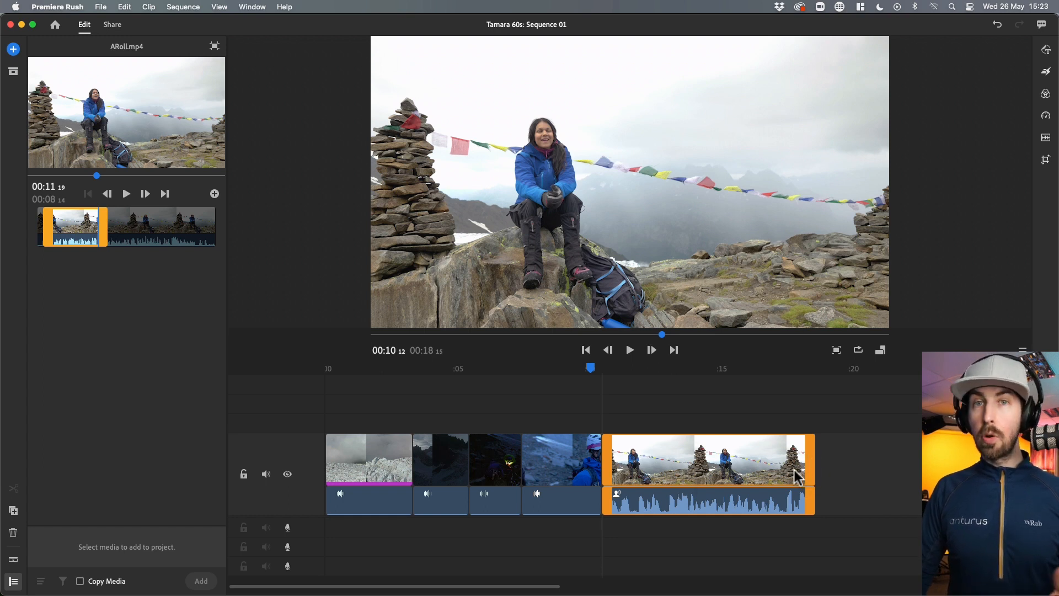
# - Play the timeline across the cut from BRoll2 into ARoll, and return to the A Roll media folder
pyautogui.click(590, 382)
pyautogui.press('space')
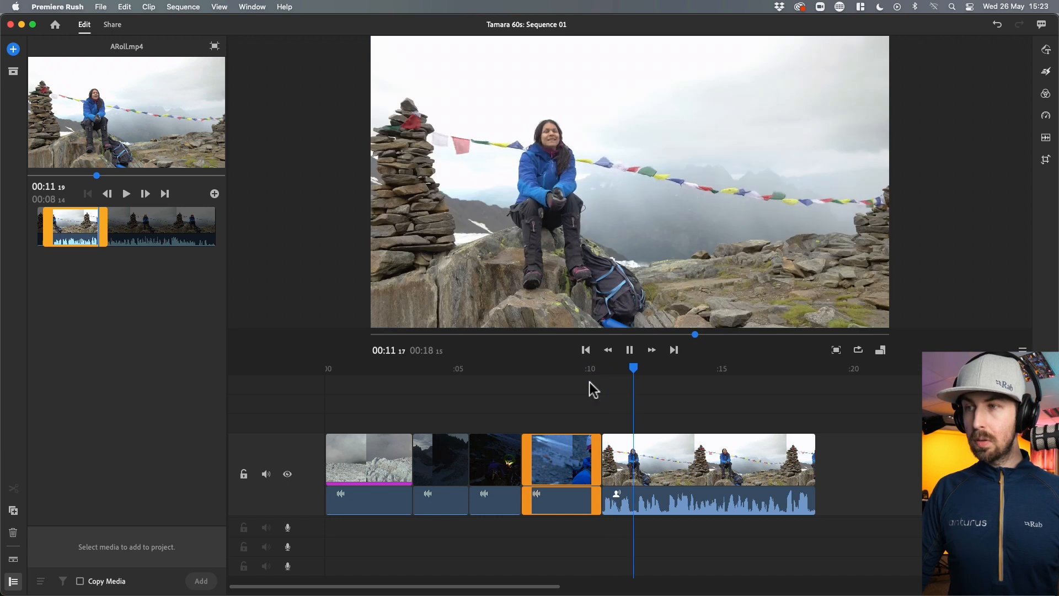
pyautogui.press('space')
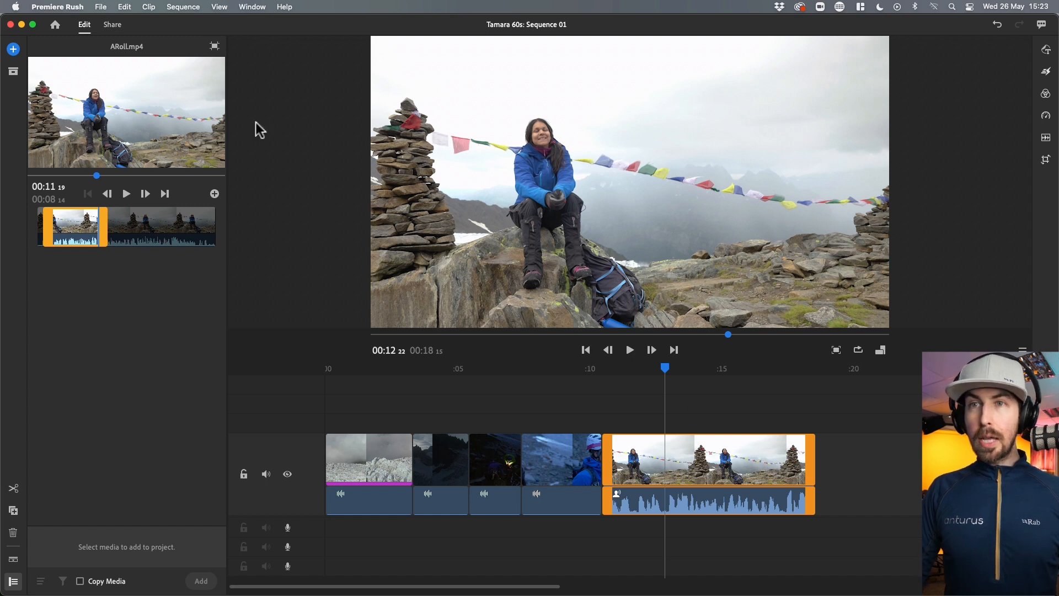
pyautogui.click(214, 47)
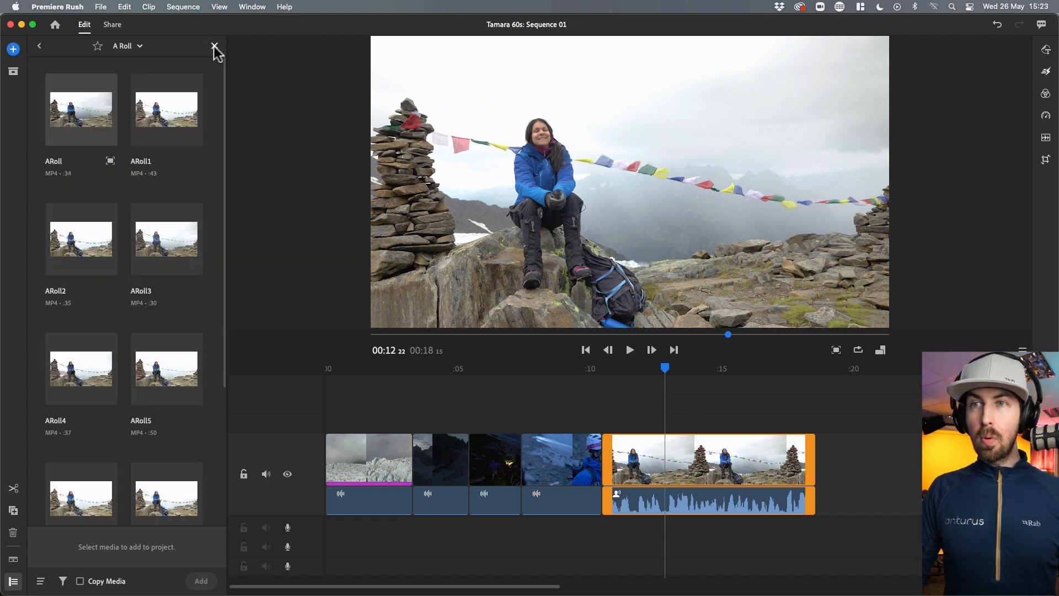
pyautogui.click(167, 117)
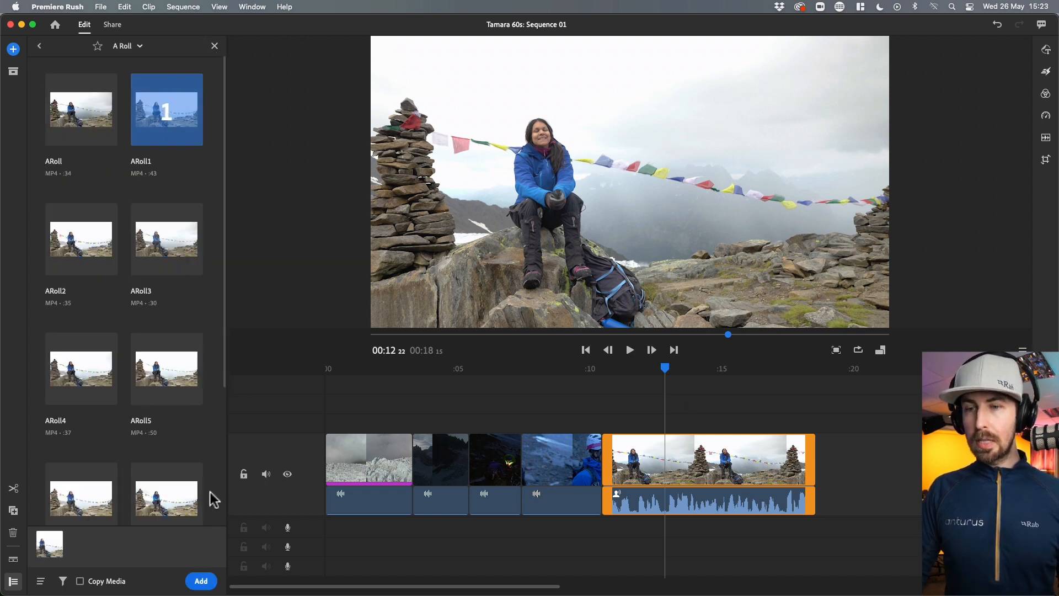
pyautogui.click(171, 117)
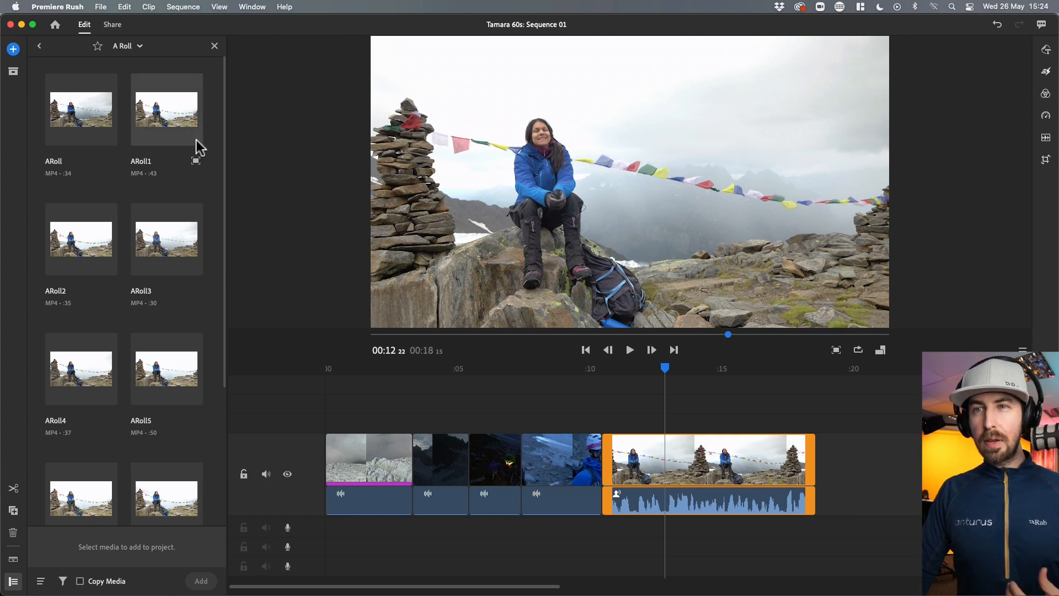
pyautogui.click(167, 127)
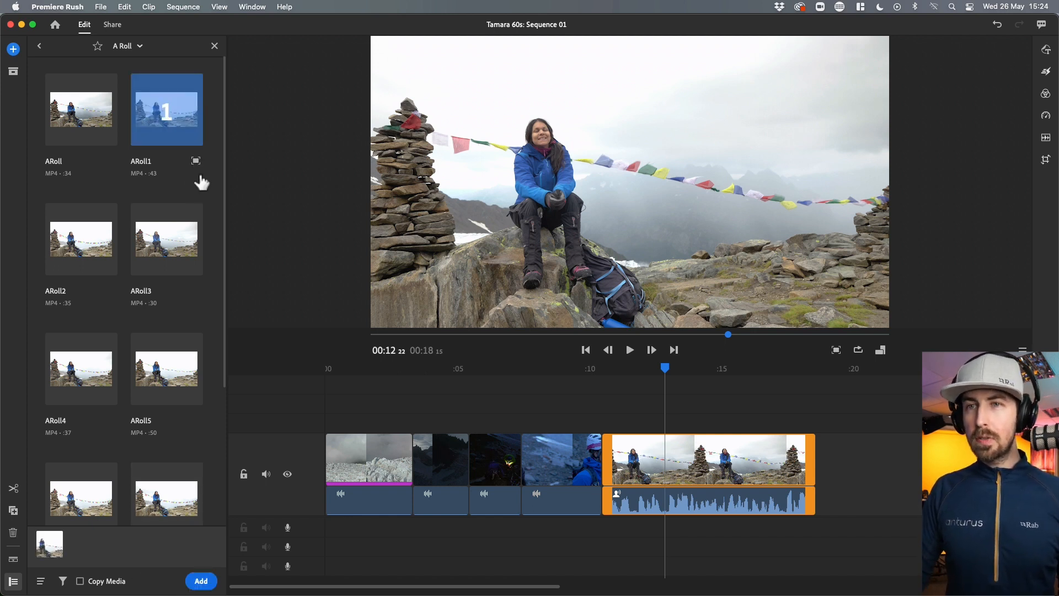
pyautogui.click(201, 581)
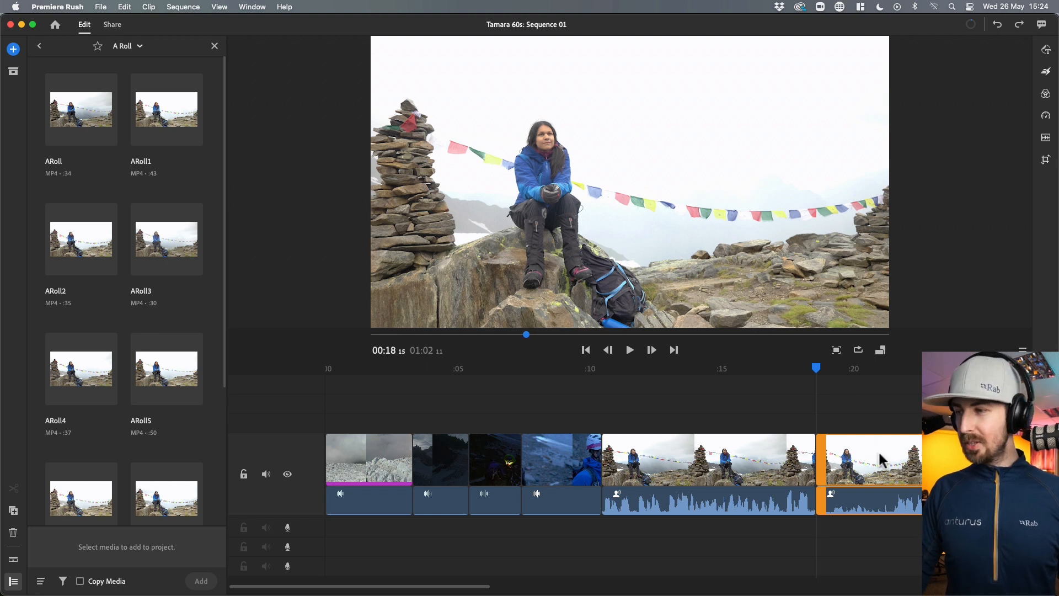
pyautogui.click(878, 425)
pyautogui.press('Delete')
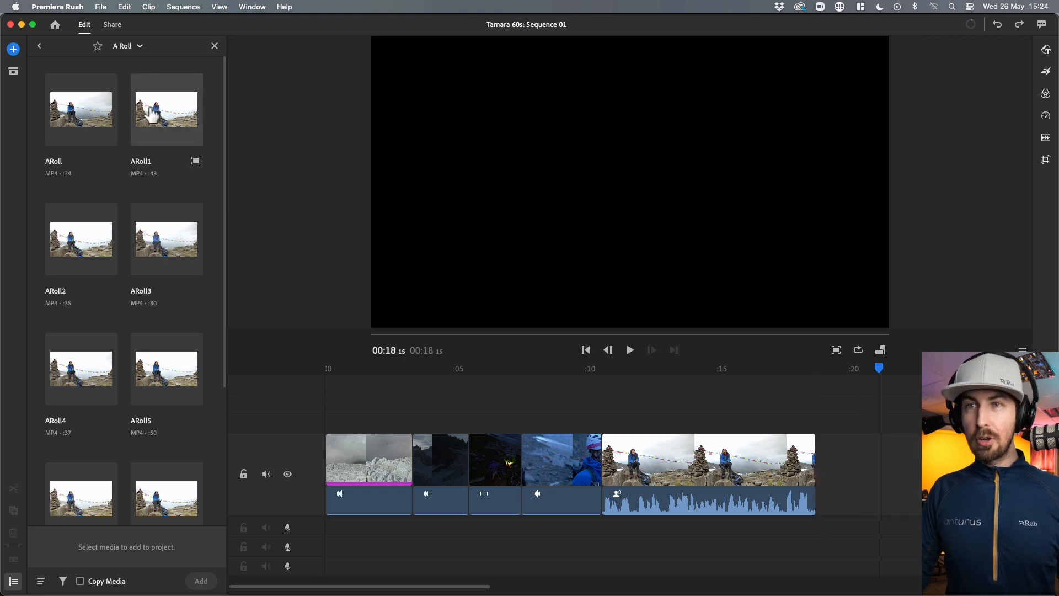
# - Open ARoll1 for preview, play it, and trim it to a section of about 8 seconds from near 00:03 to 00:11:22
pyautogui.click(197, 164)
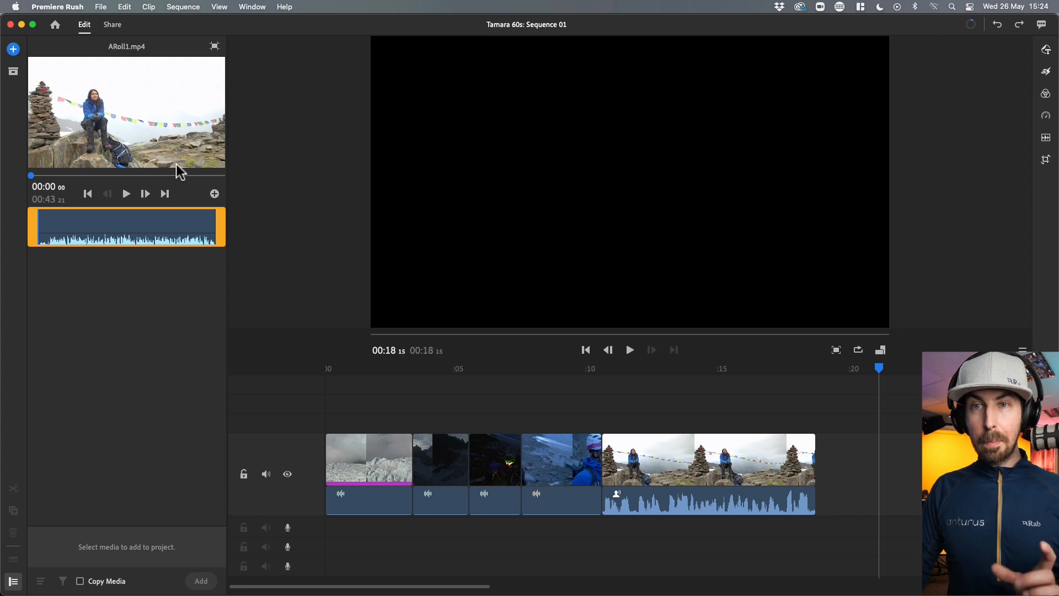
pyautogui.moveTo(36, 234); pyautogui.dragTo(51, 239)
pyautogui.press('space')
pyautogui.moveTo(50, 226); pyautogui.dragTo(49, 226)
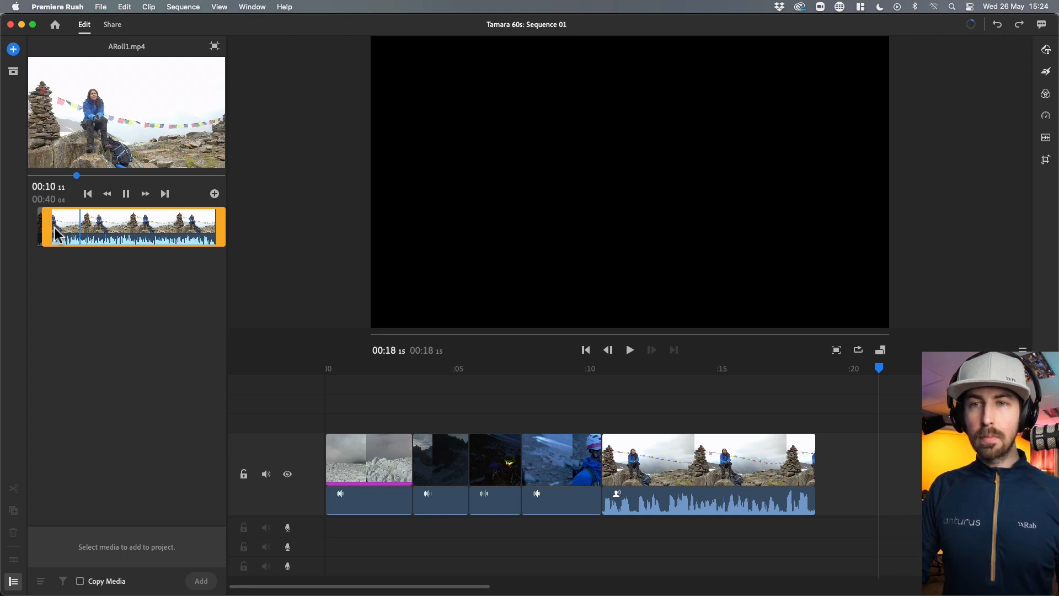
pyautogui.press('space')
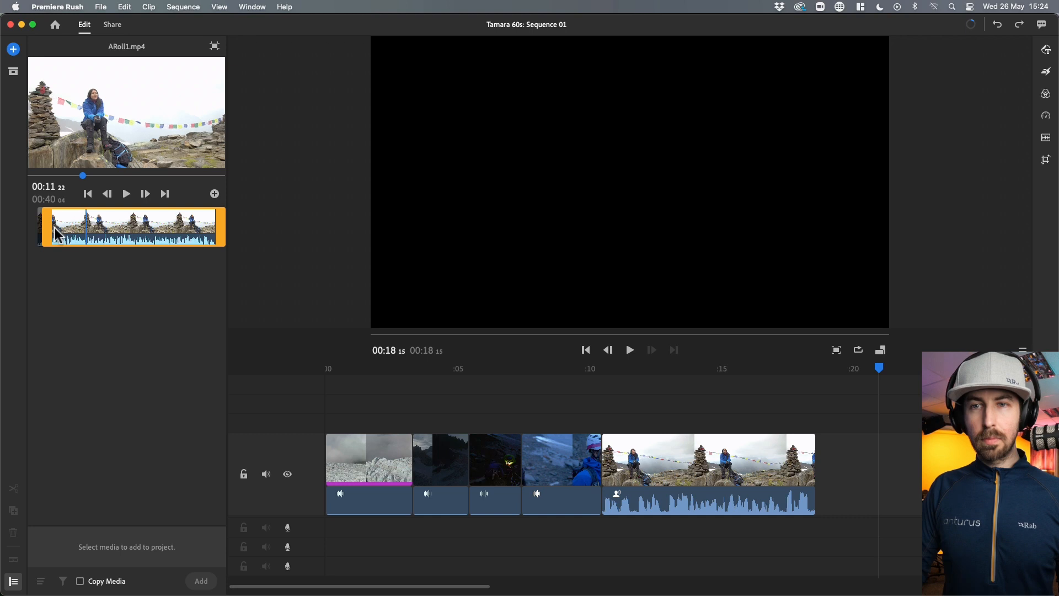
pyautogui.press('o')
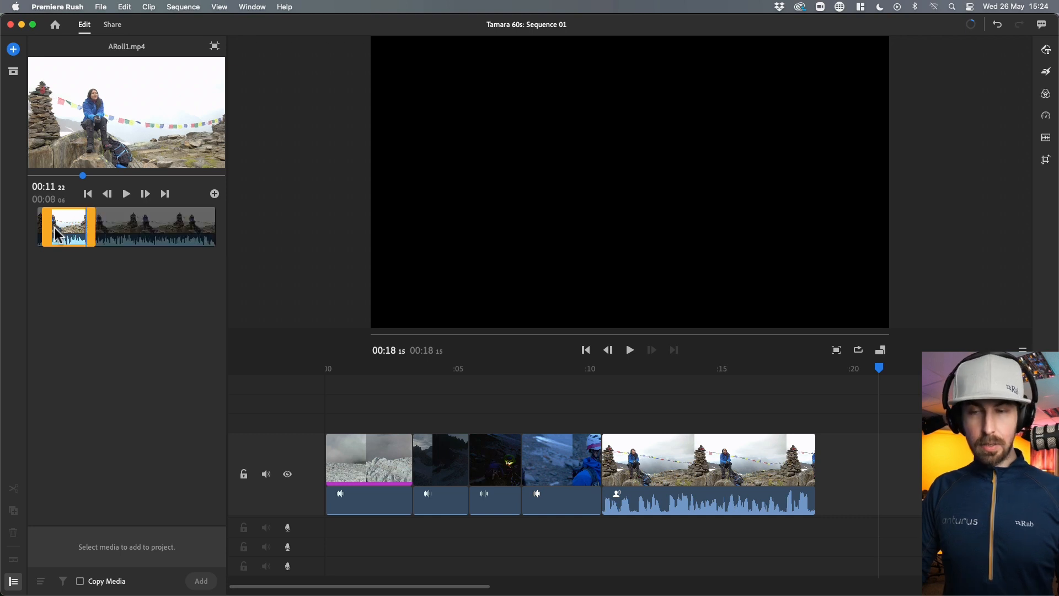
# - Add the trimmed ARoll1 section to the timeline at 00:18:15, directly after the ARoll clip
pyautogui.click(219, 194)
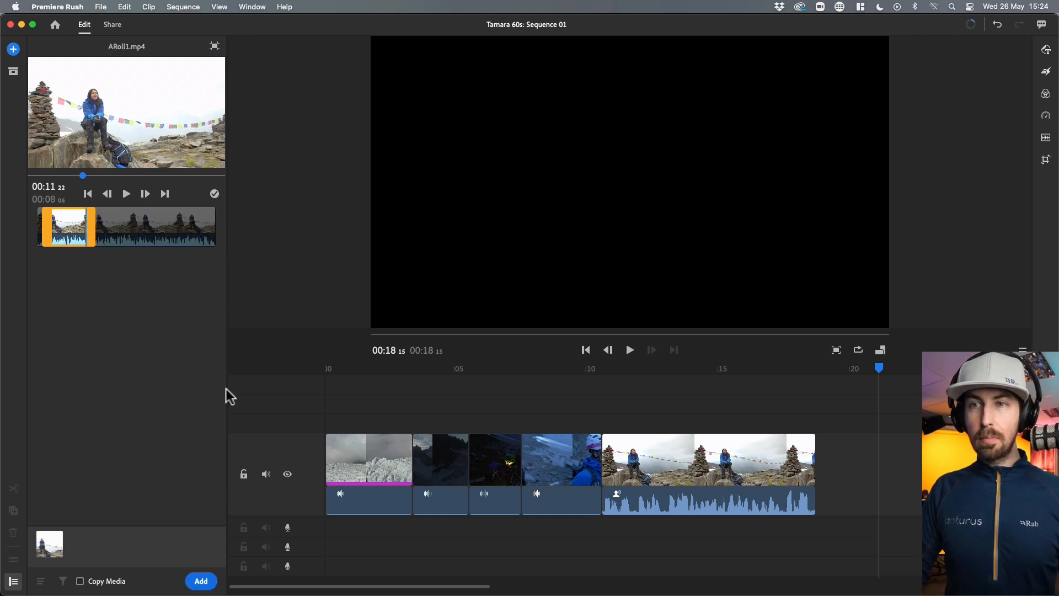
pyautogui.click(816, 371)
pyautogui.click(196, 581)
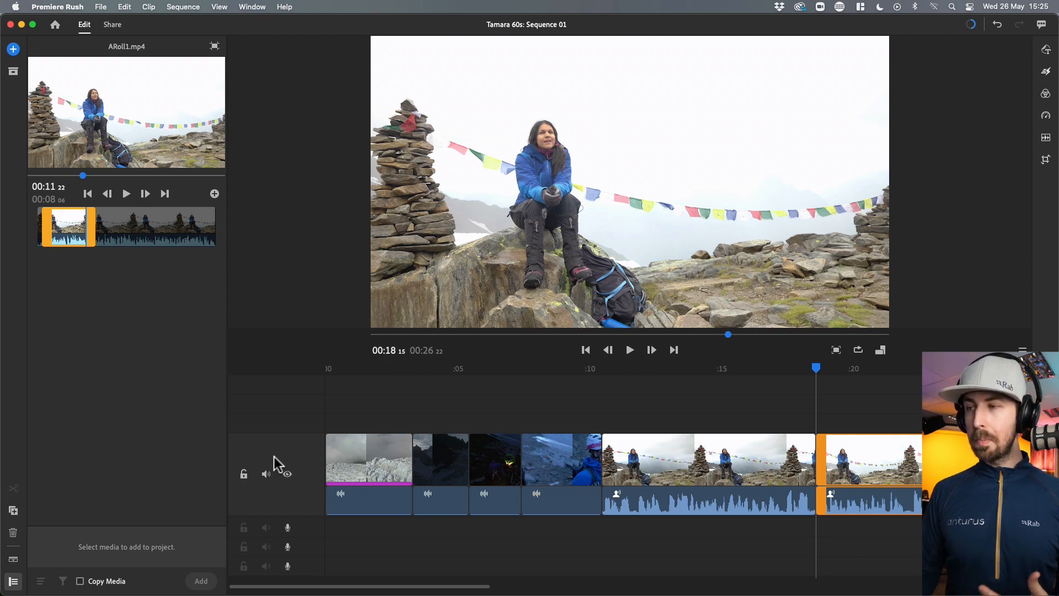
# - Move the timeline playhead to 00:26:10 near the end of the ARoll1 clip, and open the B Roll media folder
pyautogui.moveTo(1003, 368); pyautogui.dragTo(1022, 369)
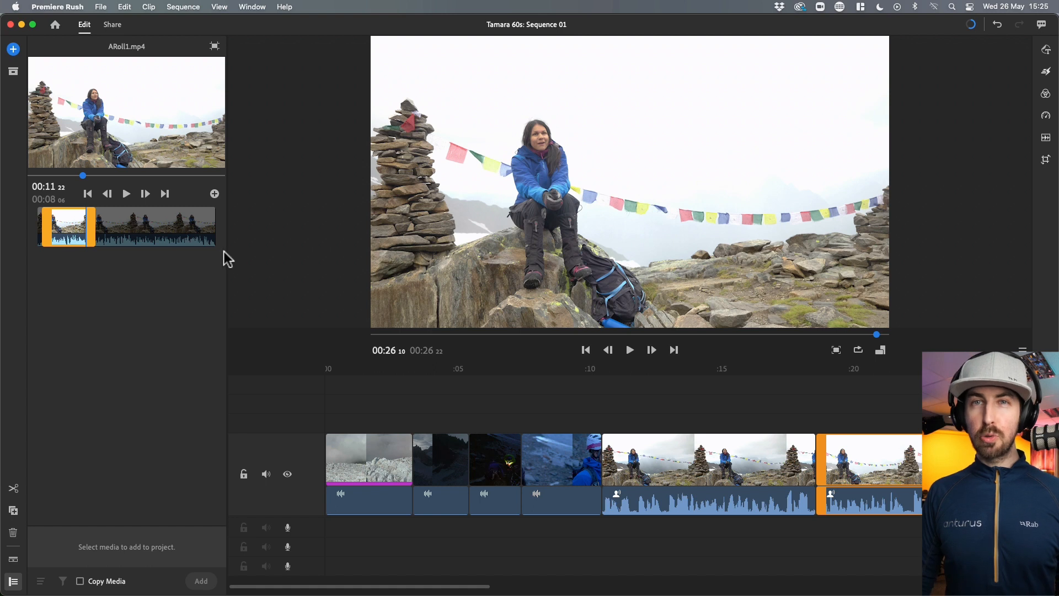
pyautogui.click(214, 47)
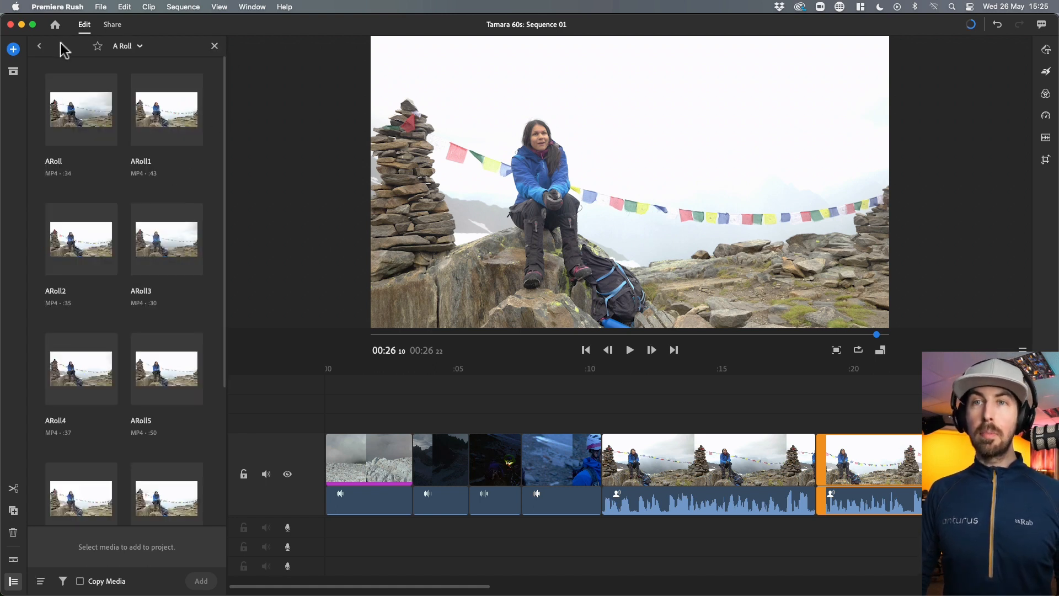
pyautogui.click(40, 47)
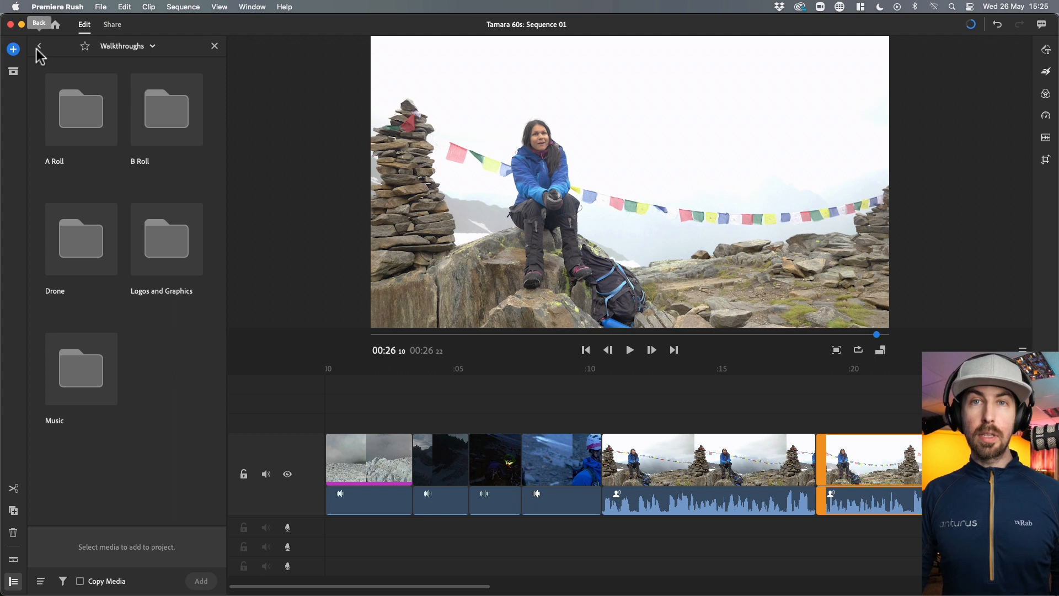
pyautogui.click(153, 145)
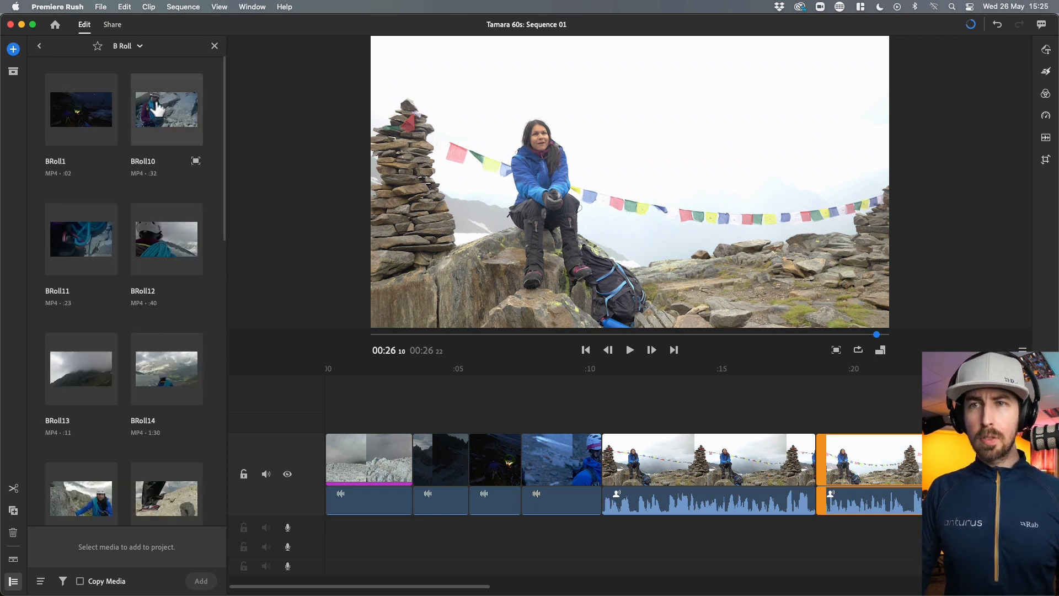
# - Trim BRoll10 to the section from 00:07:11 to 00:11:09 and add it to the timeline after the ARoll1 clip
pyautogui.click(158, 110)
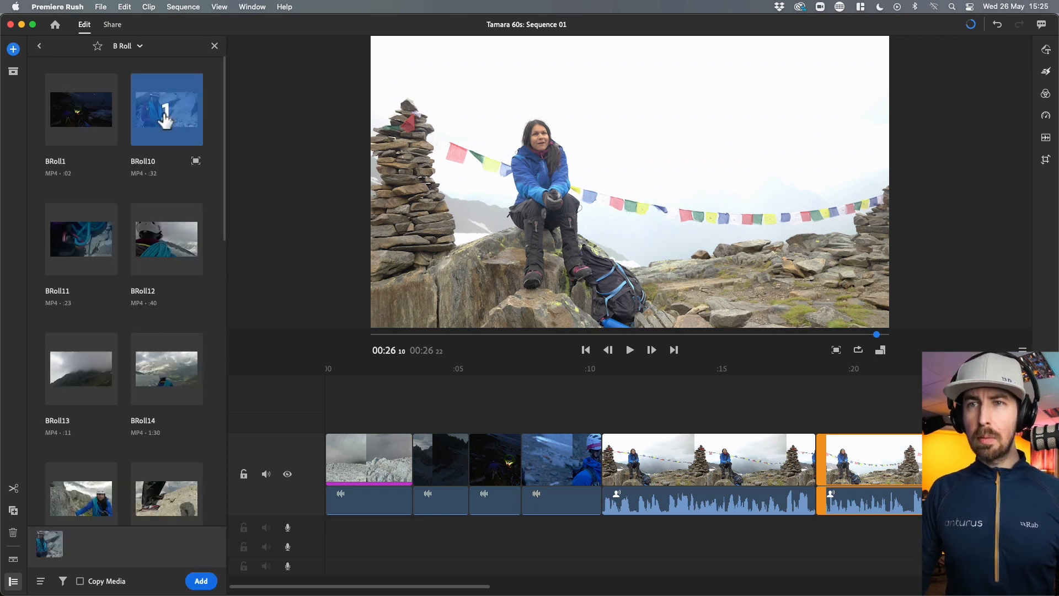
pyautogui.click(195, 160)
pyautogui.moveTo(53, 237); pyautogui.dragTo(91, 236)
pyautogui.moveTo(123, 177); pyautogui.dragTo(75, 204)
pyautogui.press('i')
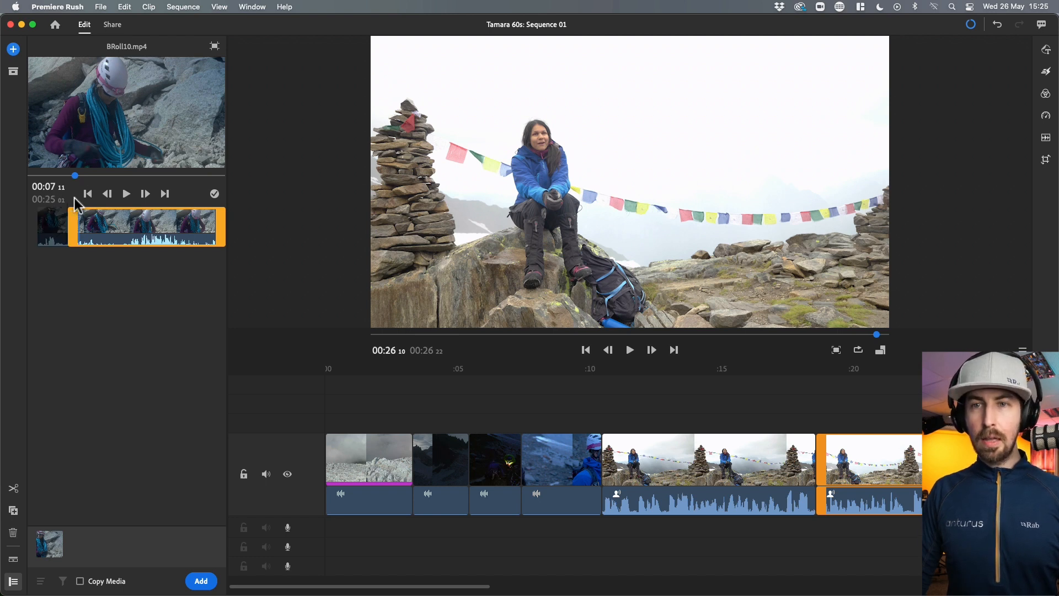
pyautogui.moveTo(76, 176); pyautogui.dragTo(99, 177)
pyautogui.press('o')
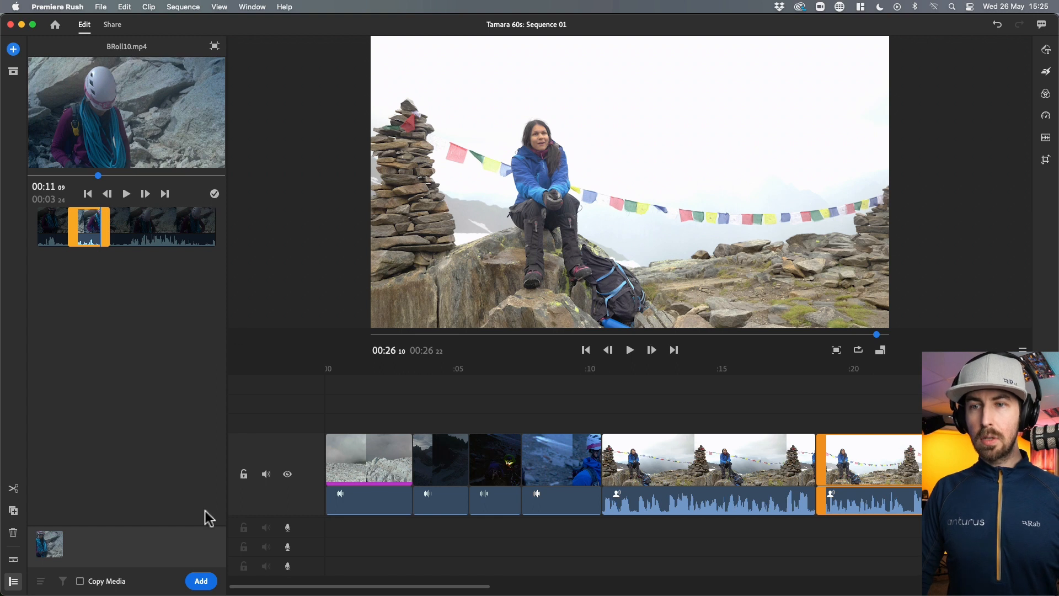
pyautogui.click(198, 586)
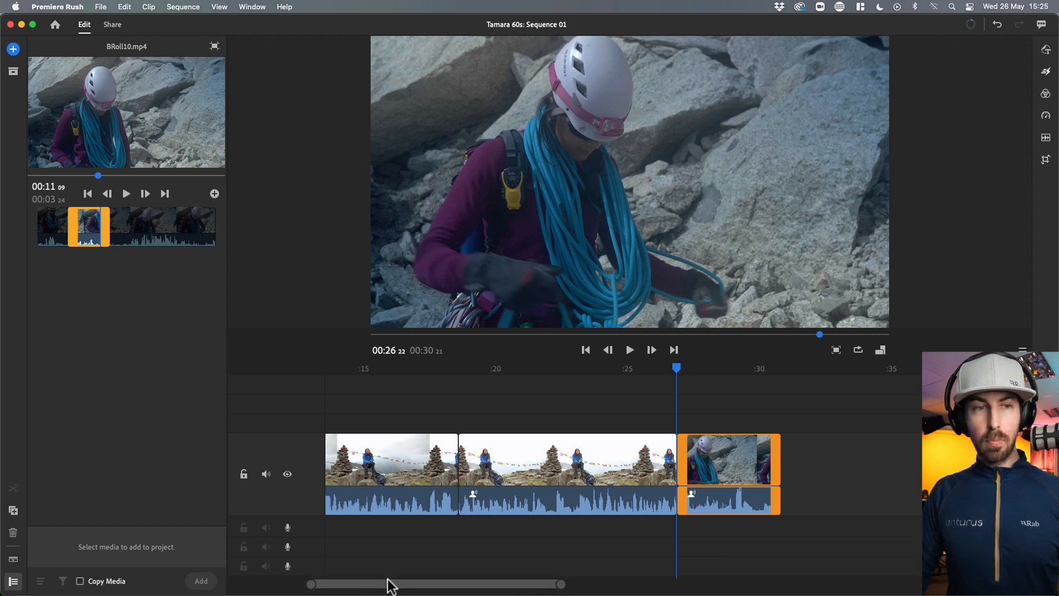
# - Move the timeline playhead to 00:30:06 near the sequence end, and look through the B Roll and Drone media folders
pyautogui.moveTo(560, 584); pyautogui.dragTo(598, 585)
pyautogui.moveTo(676, 368); pyautogui.dragTo(743, 373)
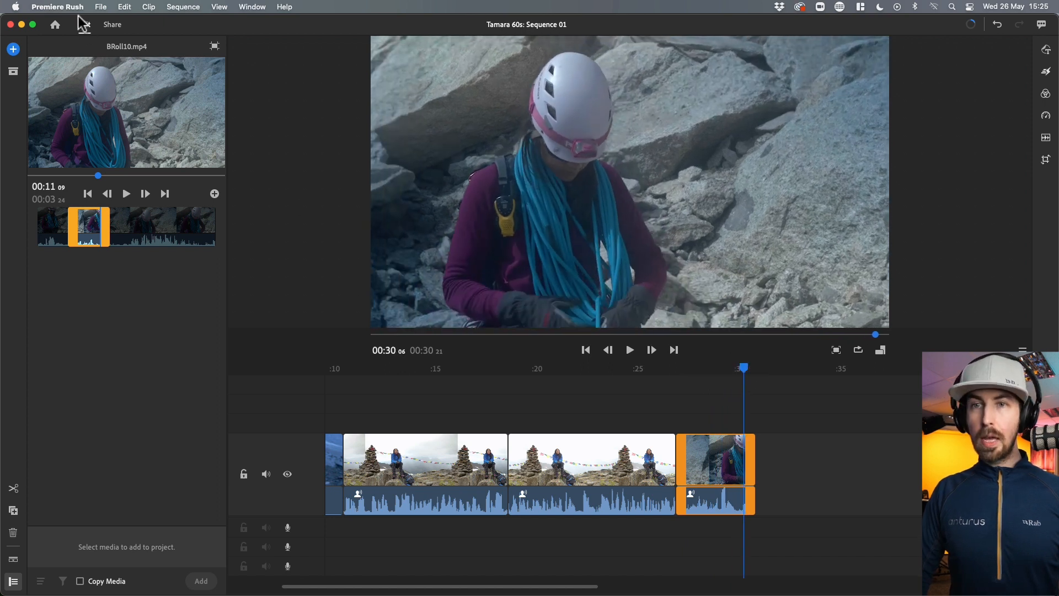
pyautogui.click(215, 45)
pyautogui.scroll(-5, 116, 386)
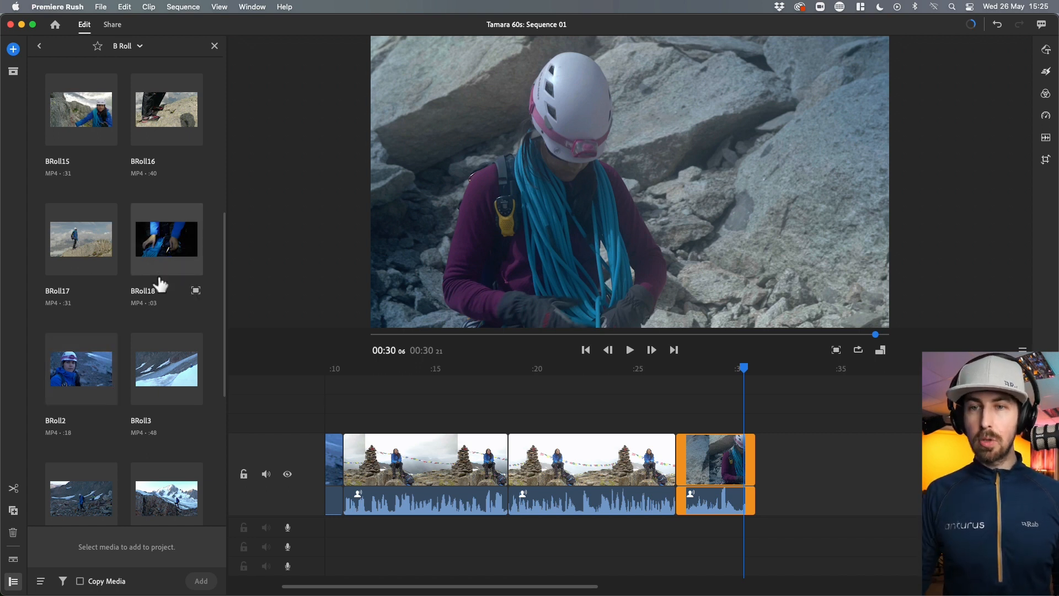
pyautogui.scroll(-5, 101, 377)
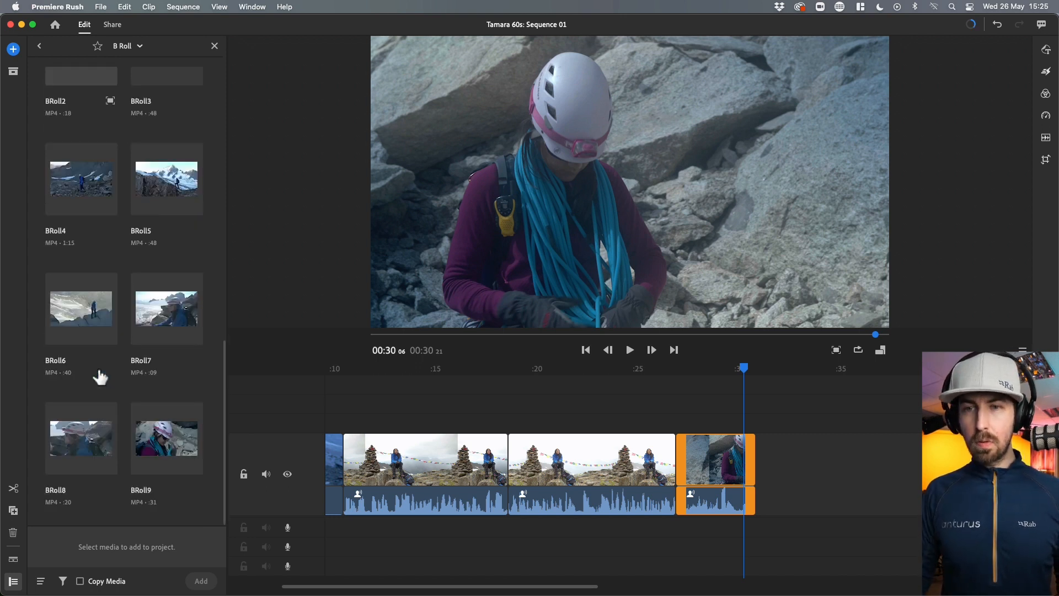
pyautogui.click(39, 45)
pyautogui.click(84, 234)
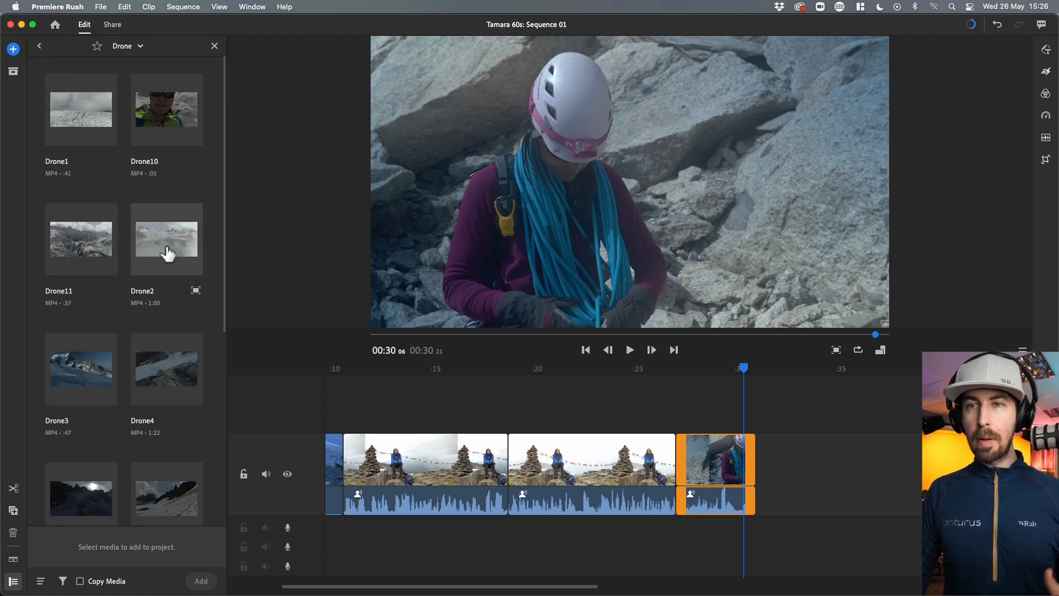
pyautogui.scroll(-5, 160, 326)
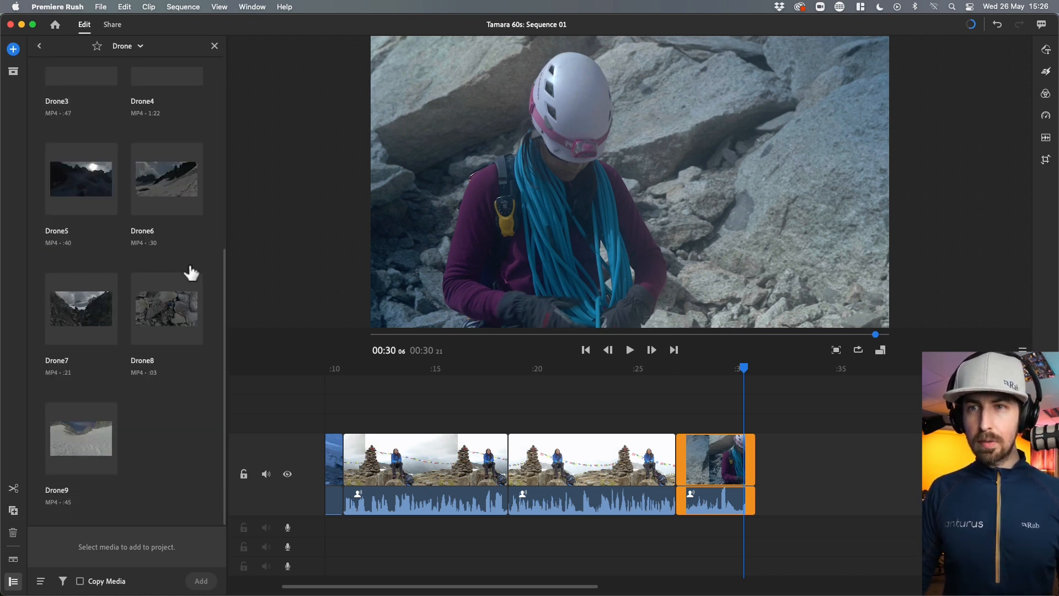
pyautogui.click(71, 308)
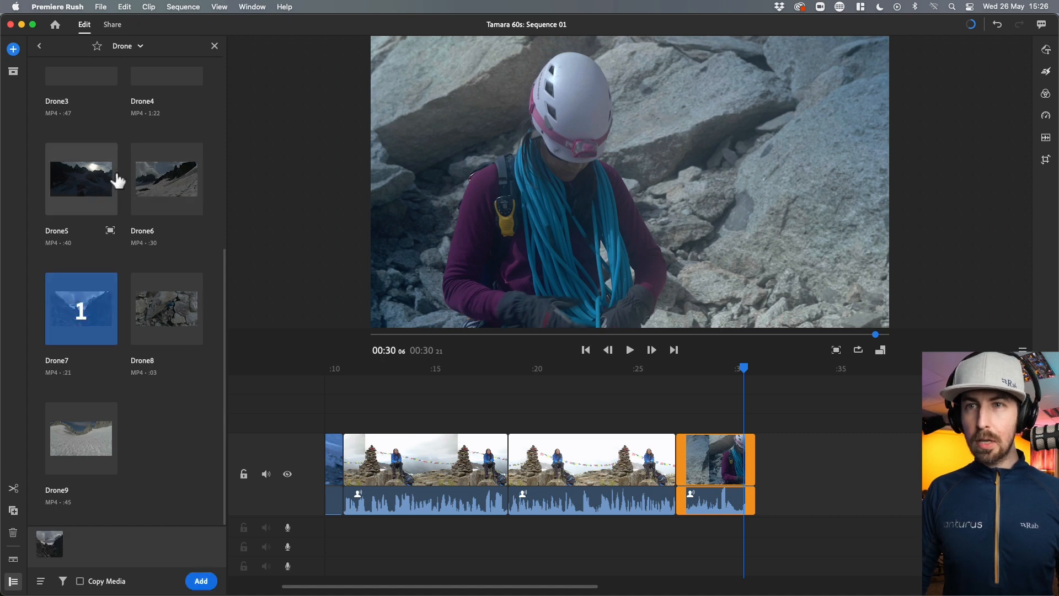
pyautogui.click(205, 581)
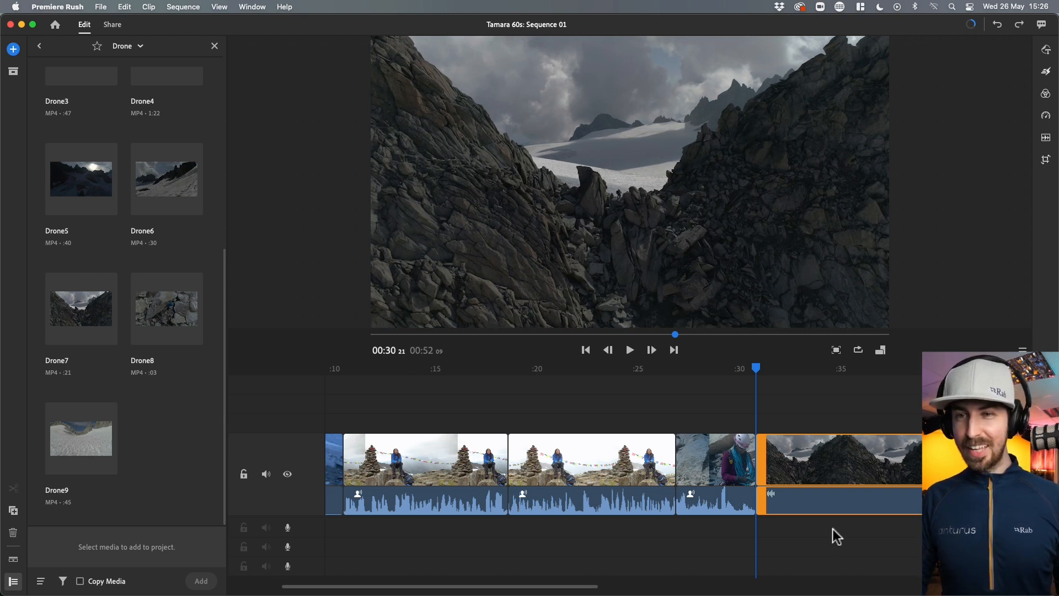
pyautogui.press('Delete')
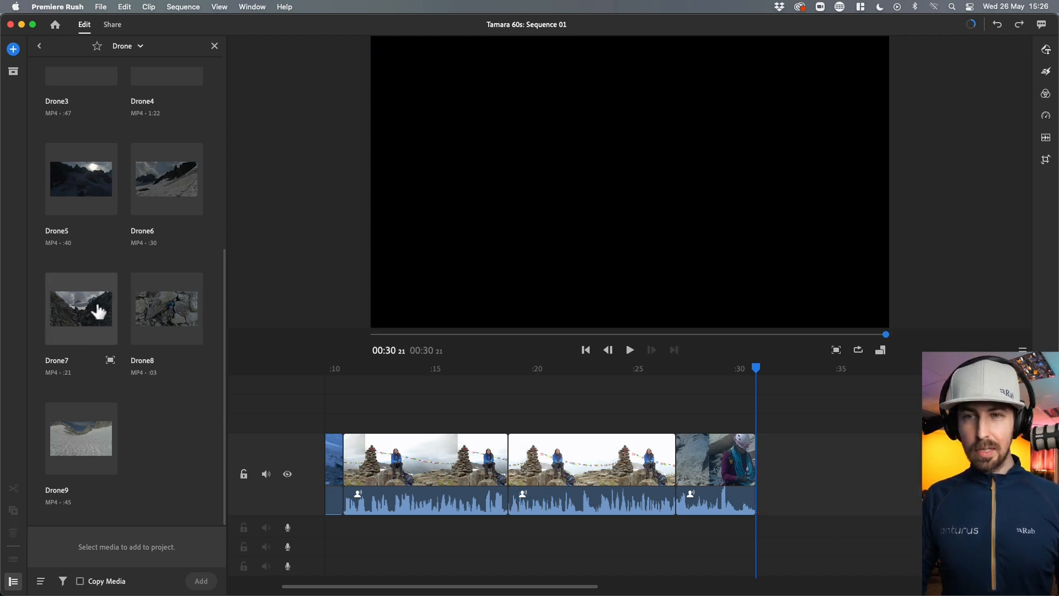
# - Trim Drone7 to a section of about 3 seconds starting near 00:06 and add it to the timeline after the BRoll10 clip
pyautogui.click(111, 363)
pyautogui.moveTo(39, 225); pyautogui.dragTo(82, 239)
pyautogui.moveTo(215, 226); pyautogui.dragTo(123, 255)
pyautogui.click(214, 193)
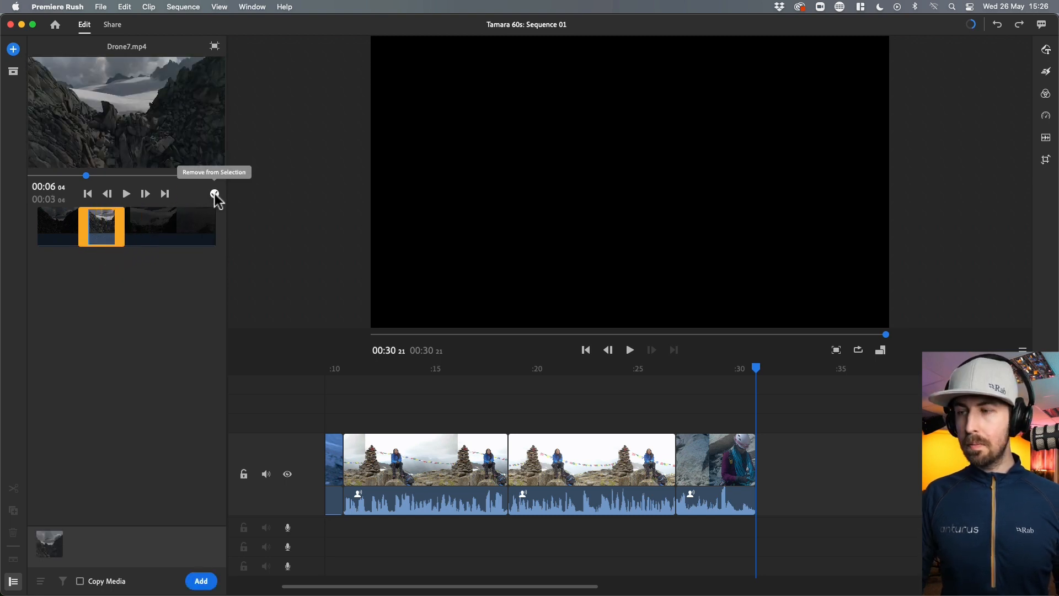
pyautogui.click(203, 580)
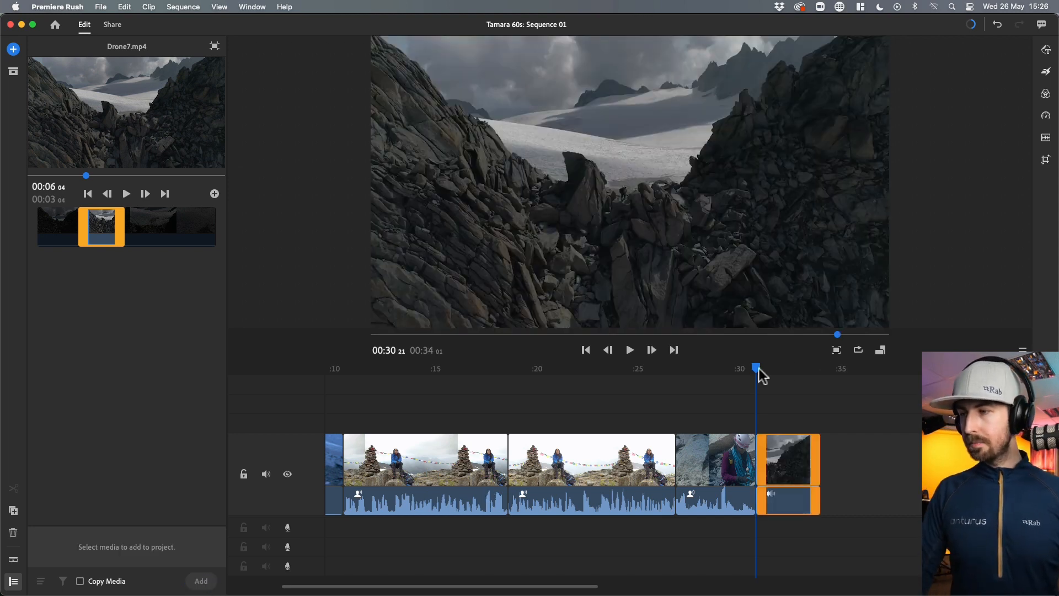
# - Move the timeline playhead to 00:33:17 near the end of the Drone7 clip, and open the A Roll media folder
pyautogui.moveTo(719, 373); pyautogui.dragTo(815, 422)
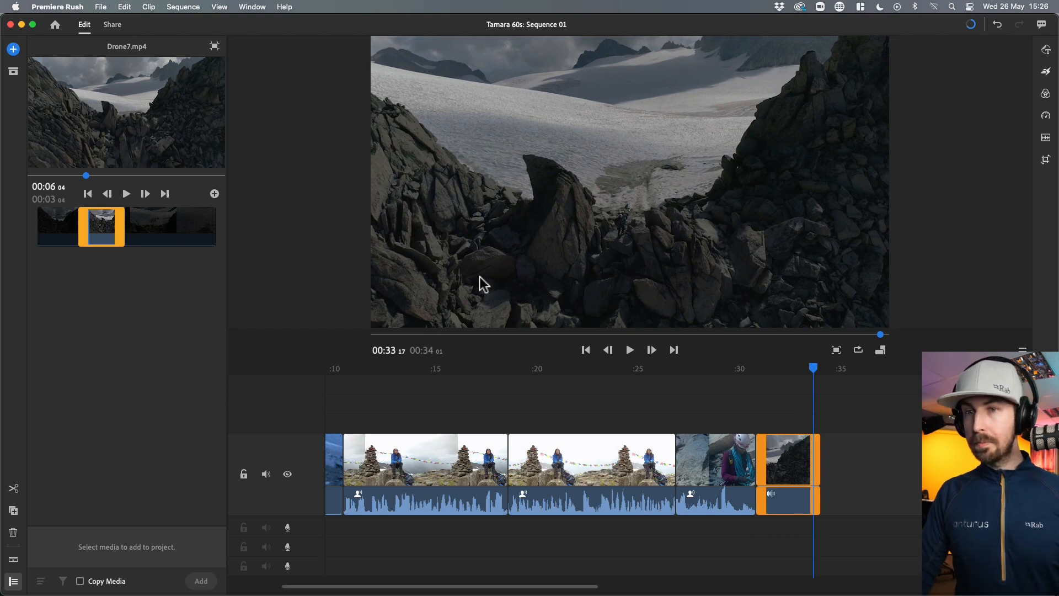
pyautogui.click(215, 49)
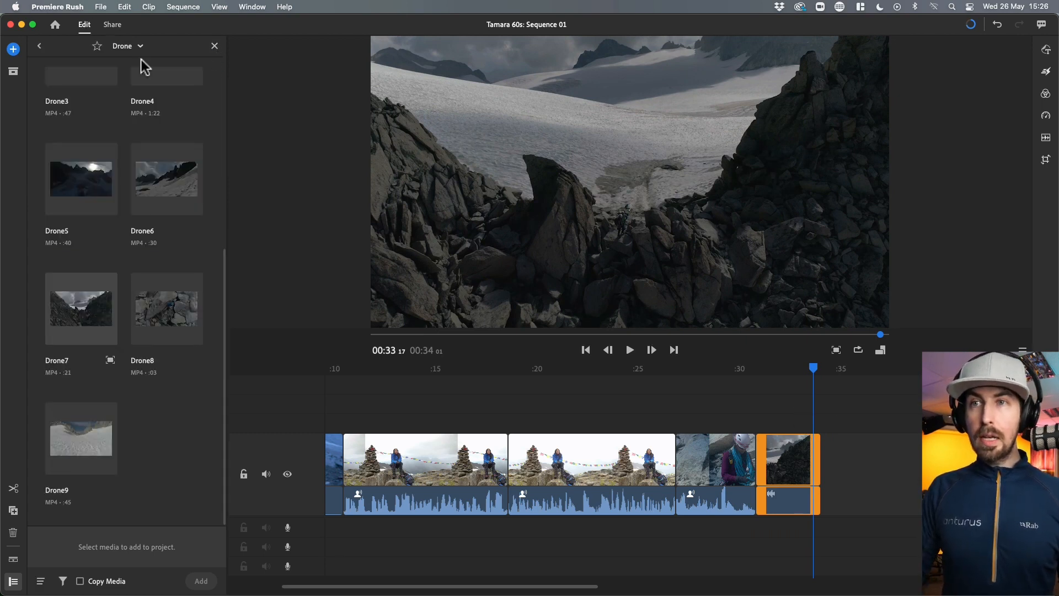
pyautogui.click(40, 47)
pyautogui.click(81, 111)
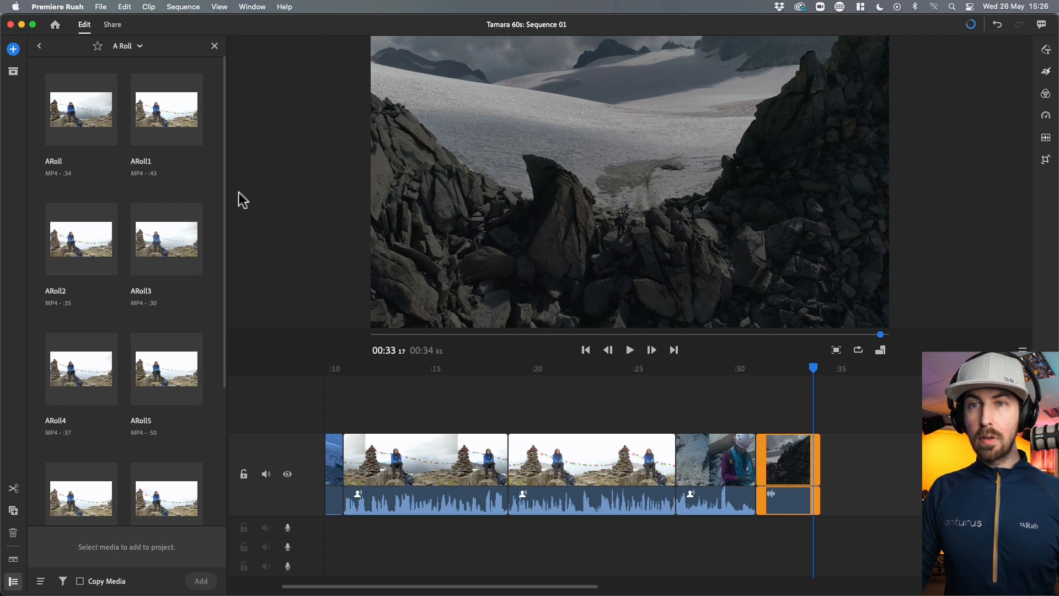
# - Select ARoll2, trim about 3 seconds off its start, and preview it from around 00:23
pyautogui.click(75, 255)
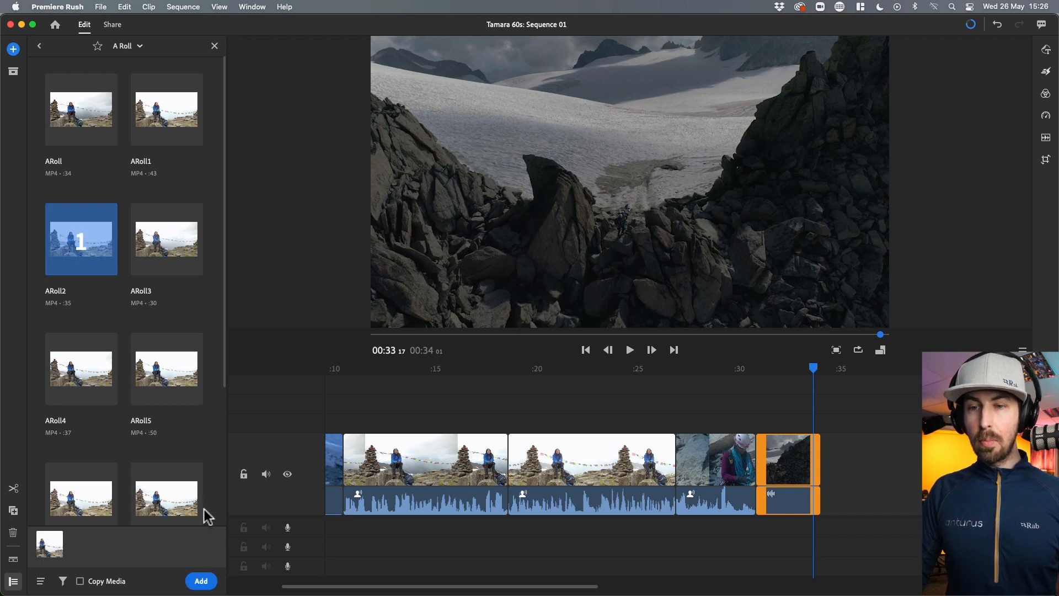
pyautogui.click(111, 291)
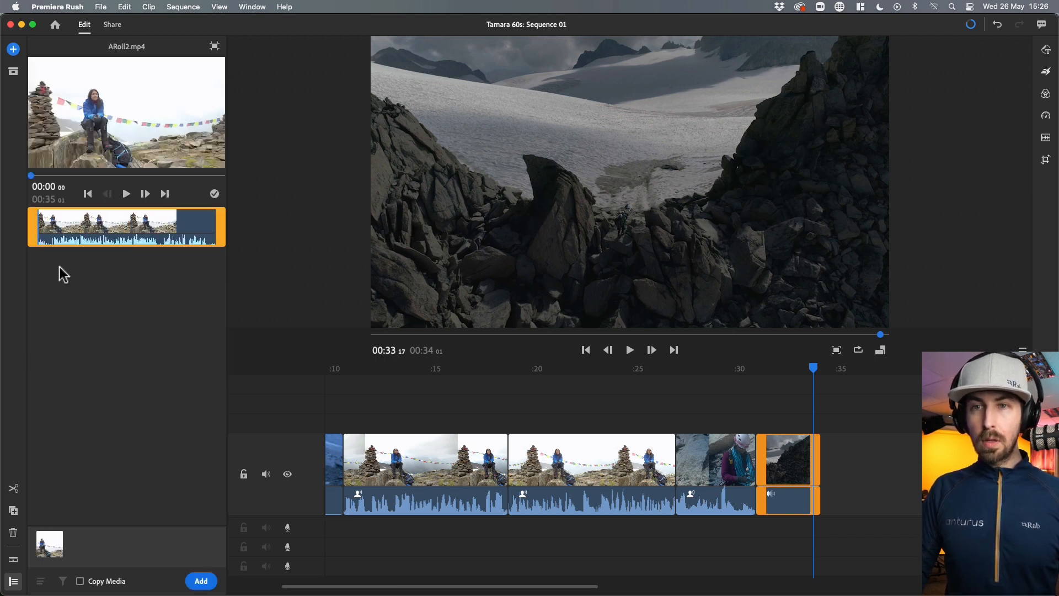
pyautogui.click(38, 231)
pyautogui.moveTo(38, 232); pyautogui.dragTo(52, 240)
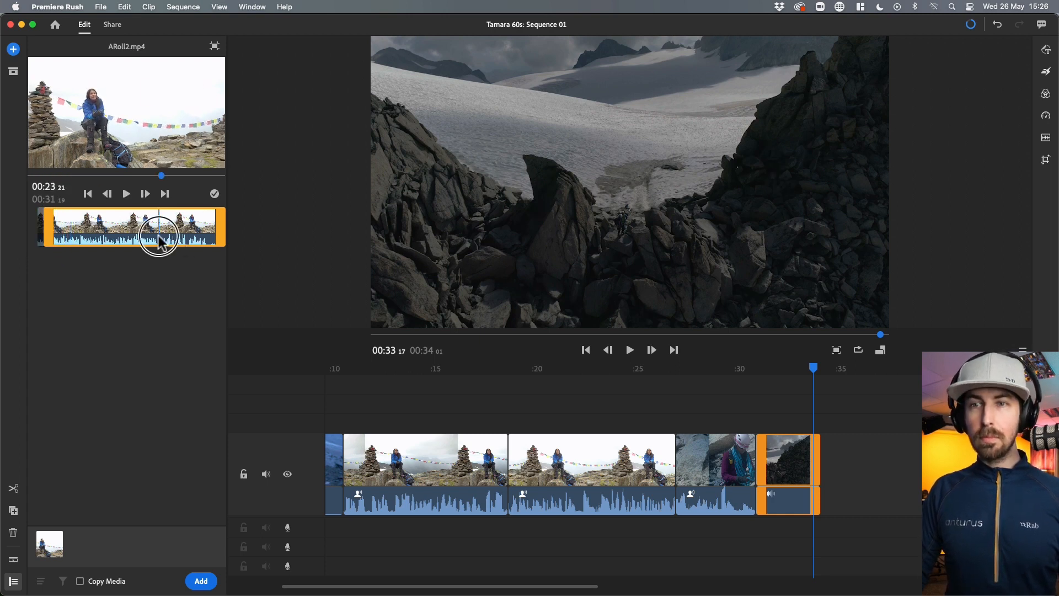
pyautogui.press('space')
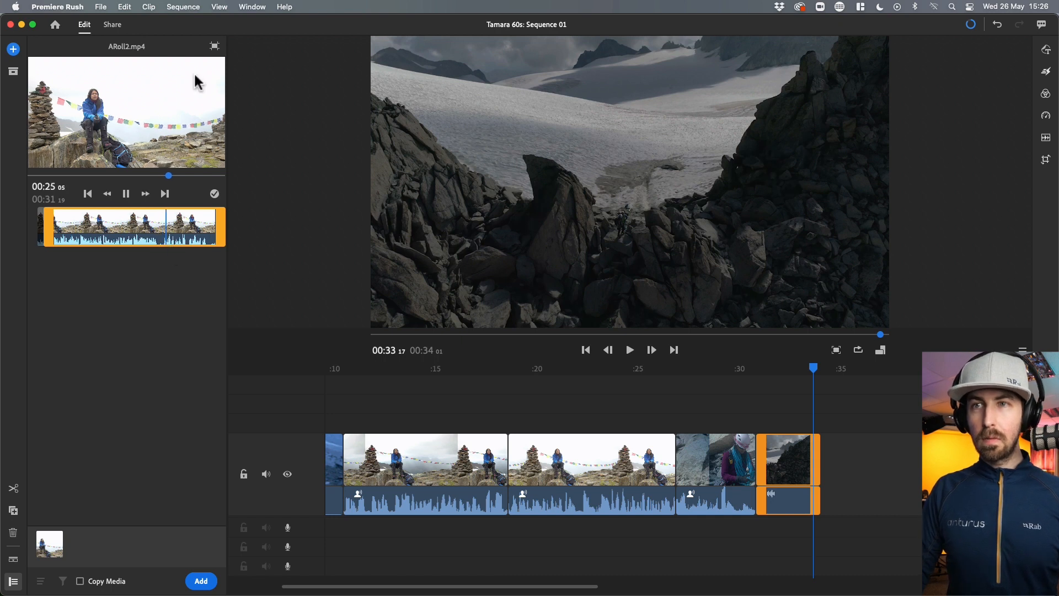
pyautogui.click(215, 46)
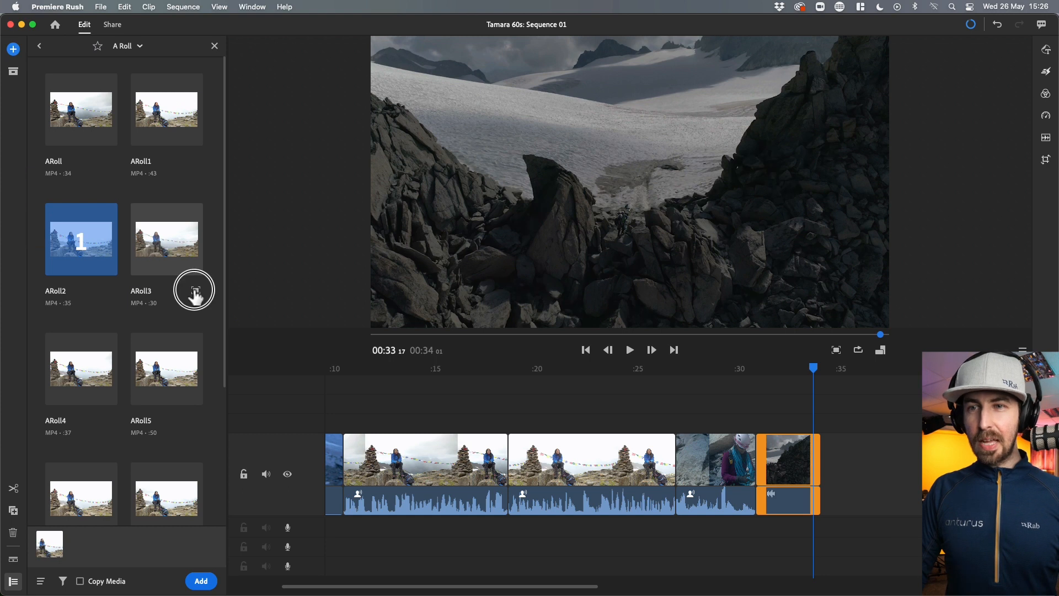
# - Preview the first 5 seconds of ARoll3 and return to the A Roll clips
pyautogui.click(195, 290)
pyautogui.click(36, 227)
pyautogui.press('space')
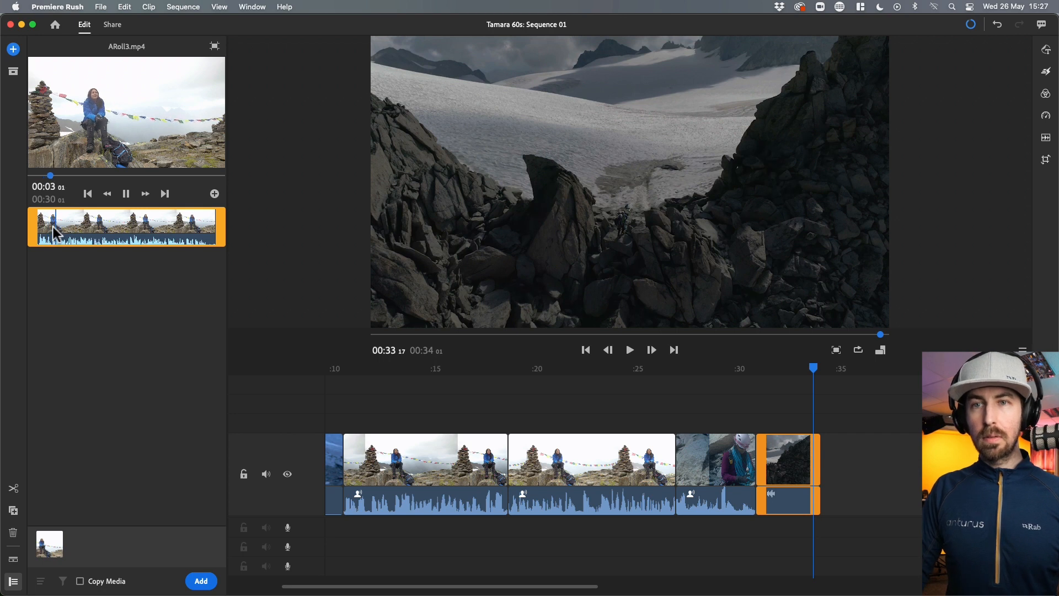
pyautogui.press('space')
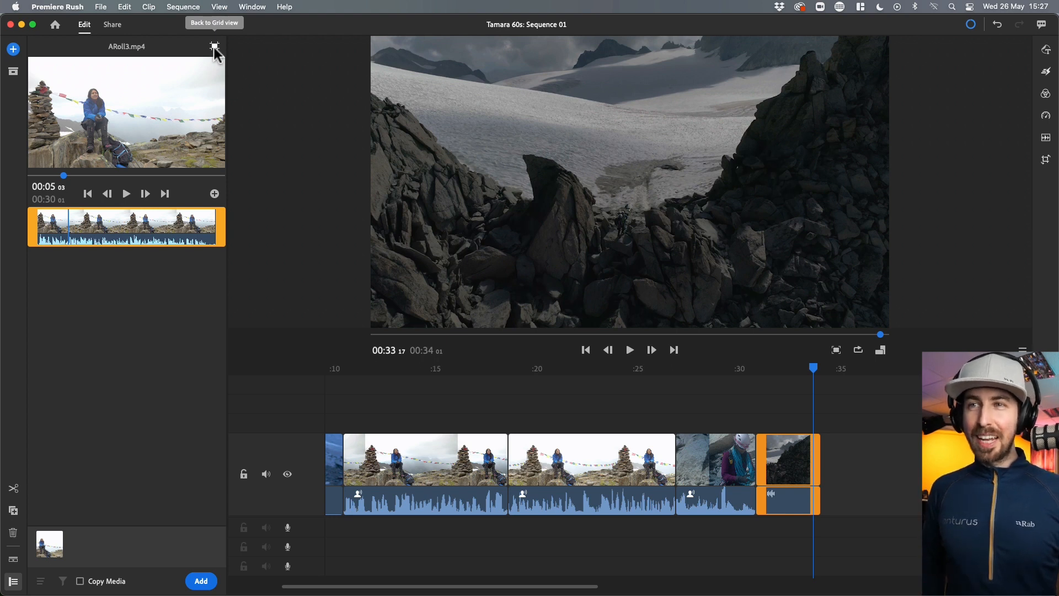
pyautogui.click(214, 47)
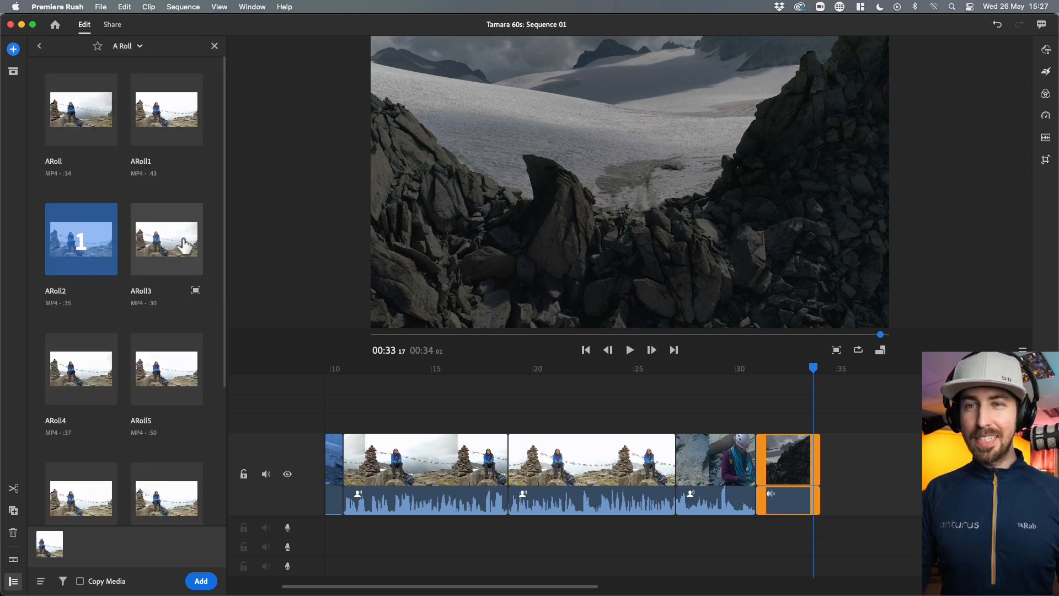
# - Select ARoll4 and preview it near 00:06, and clear the selection of both ARoll2 and ARoll4
pyautogui.click(91, 387)
pyautogui.click(110, 420)
pyautogui.click(66, 233)
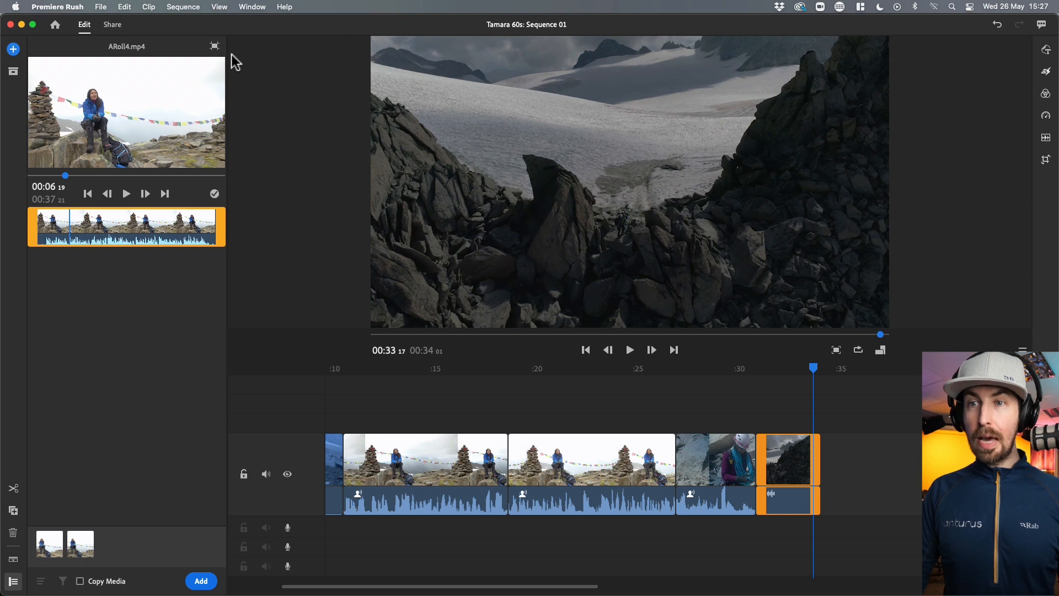
pyautogui.click(214, 46)
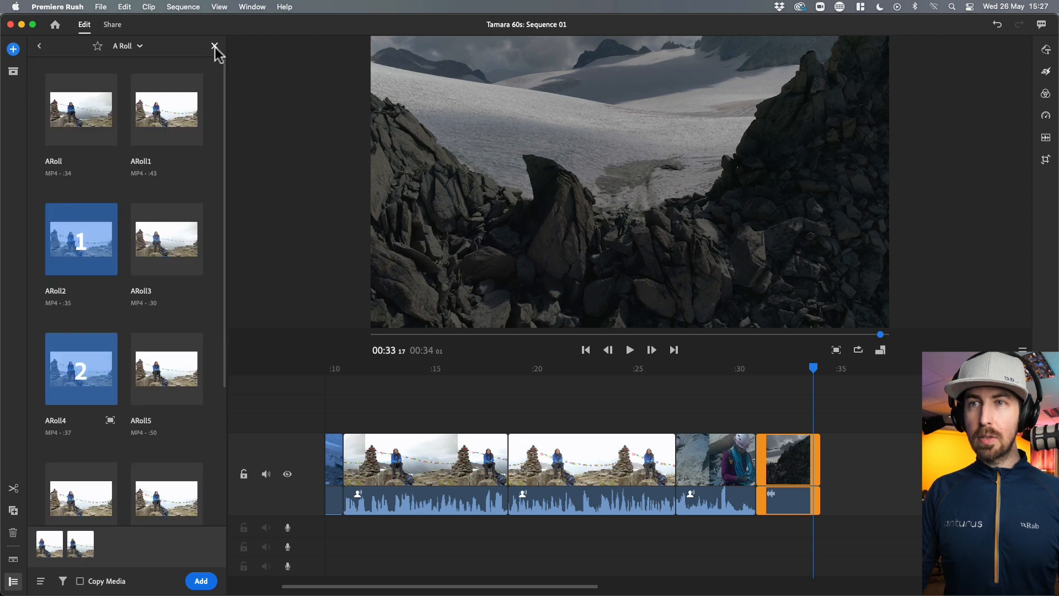
pyautogui.click(81, 228)
pyautogui.click(91, 378)
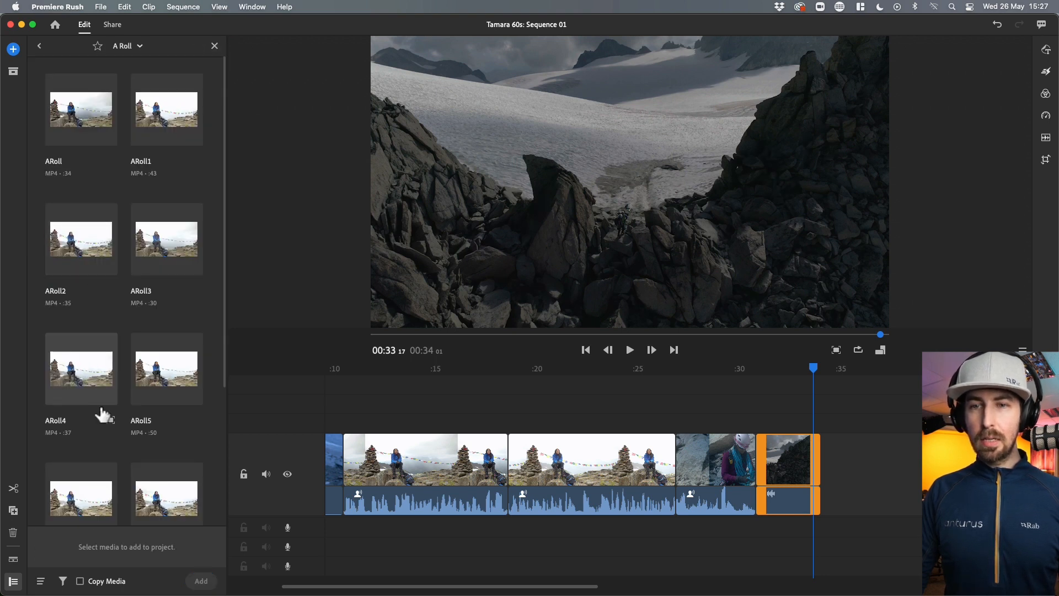
# - Trim ARoll4 to a section of about 7 seconds ending at 00:13:03 and add it to the timeline after the Drone7 clip
pyautogui.click(110, 421)
pyautogui.click(62, 232)
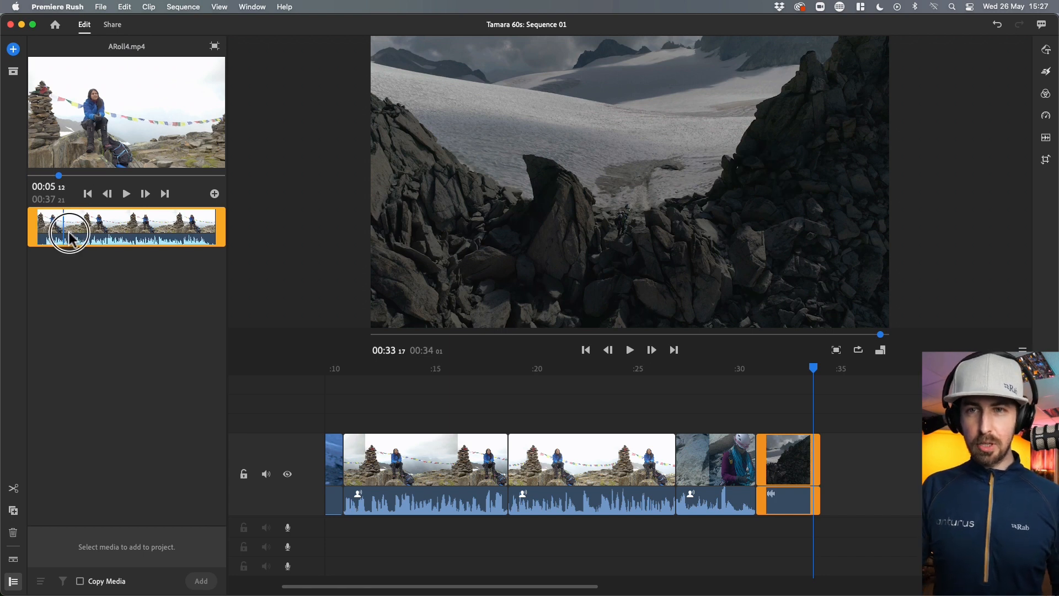
pyautogui.click(44, 232)
pyautogui.press('space')
pyautogui.press('i')
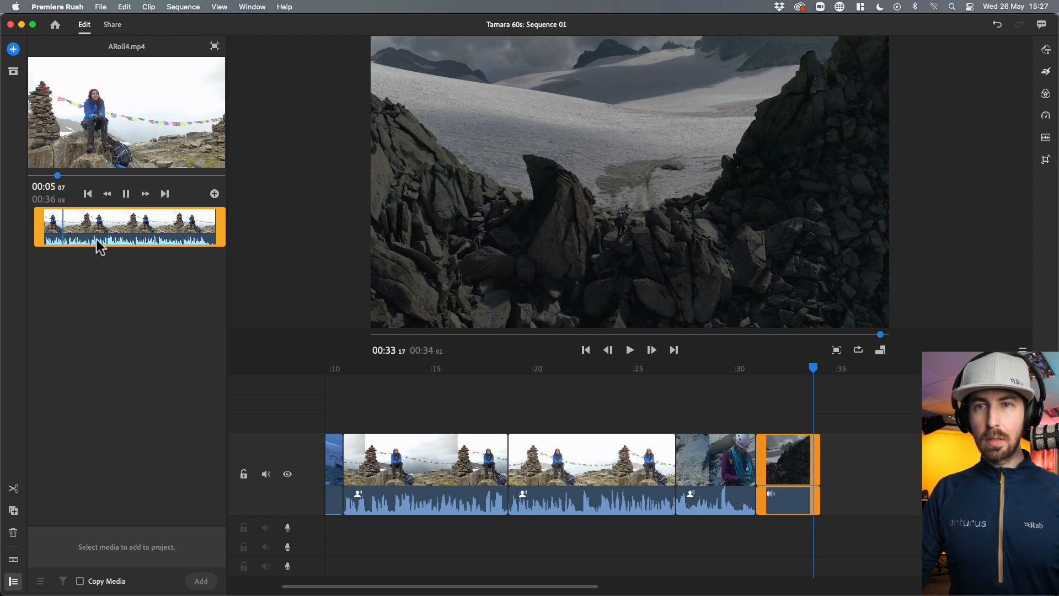
pyautogui.press('i')
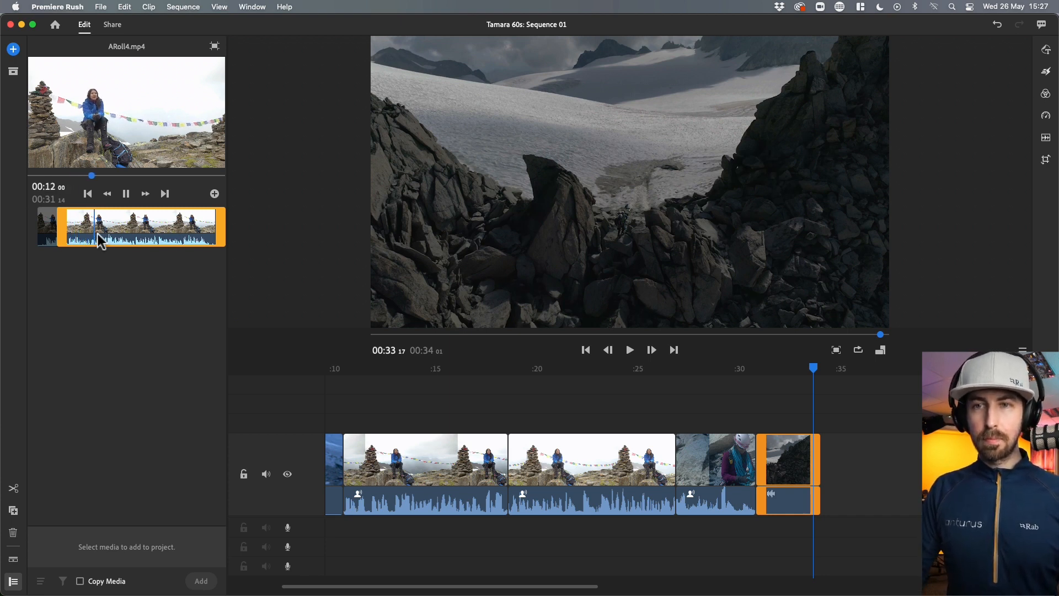
pyautogui.press('space')
pyautogui.press('o')
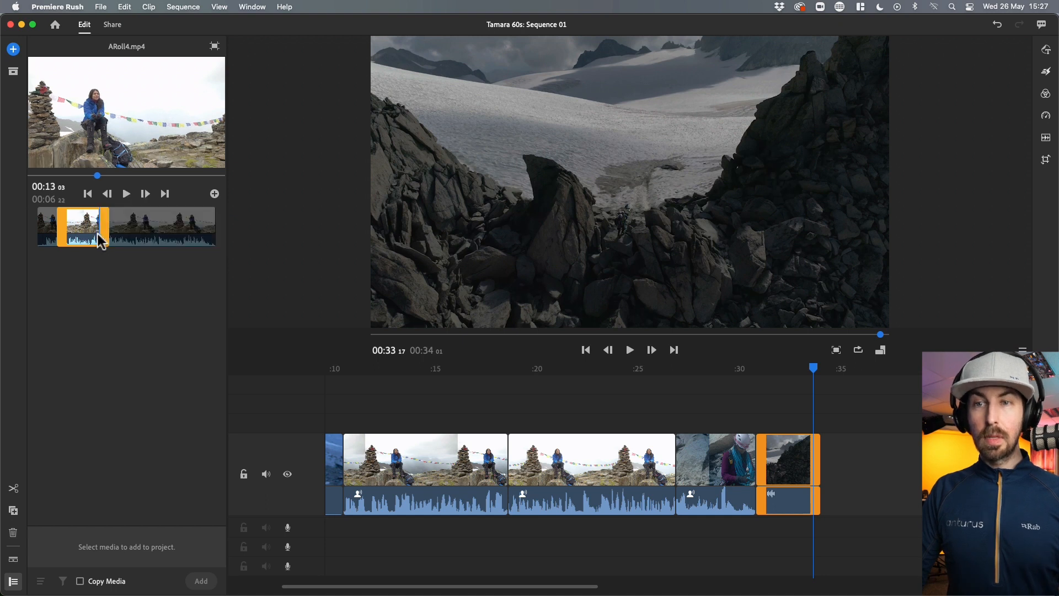
pyautogui.click(215, 195)
pyautogui.click(202, 584)
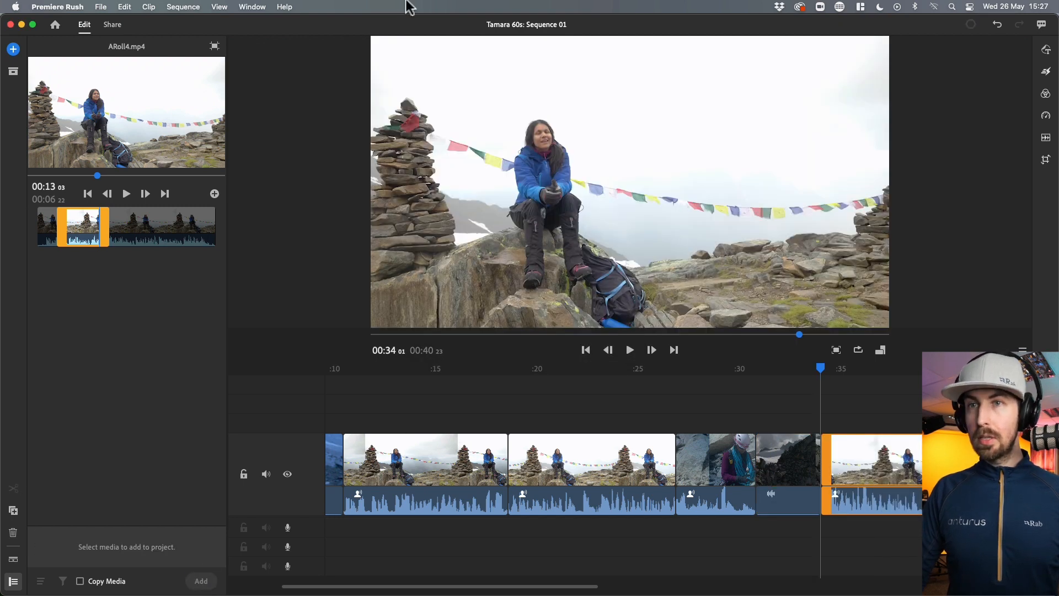
# - Preview ARoll5 from its beginning and set its out point at 00:14:13
pyautogui.click(215, 46)
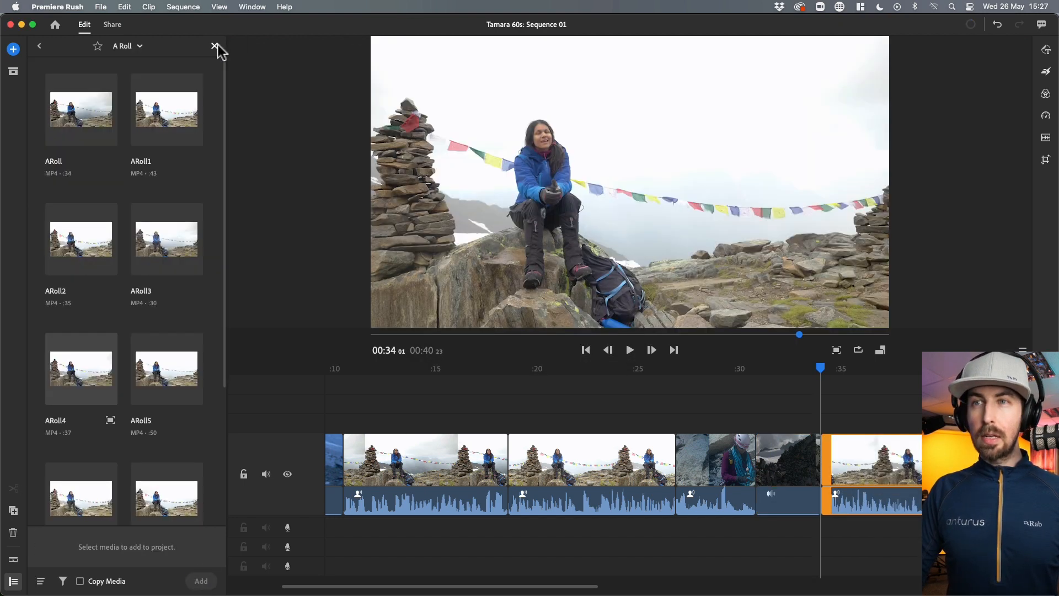
pyautogui.click(177, 362)
pyautogui.click(171, 375)
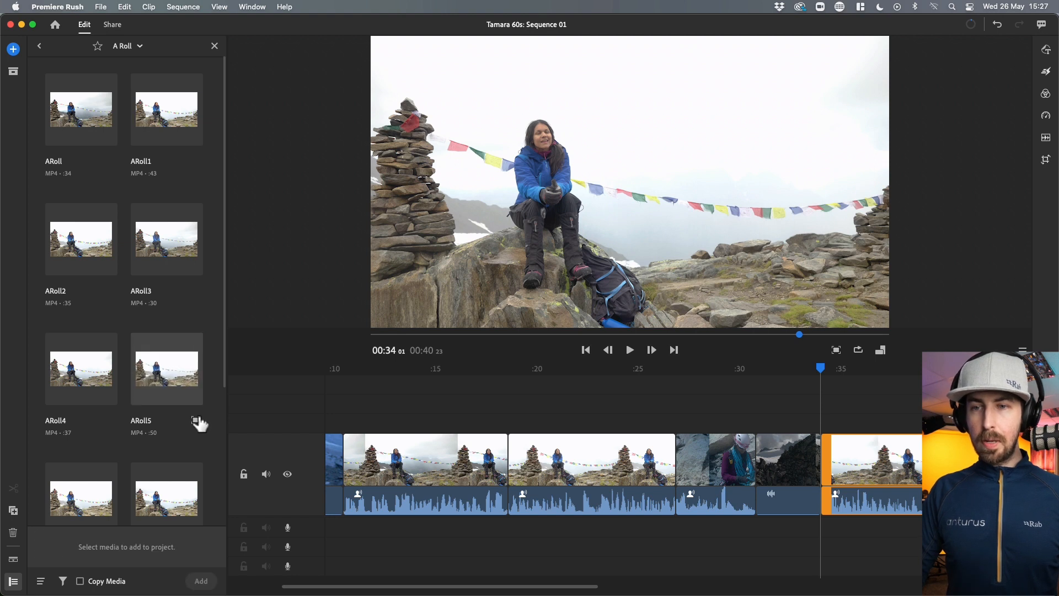
pyautogui.click(197, 422)
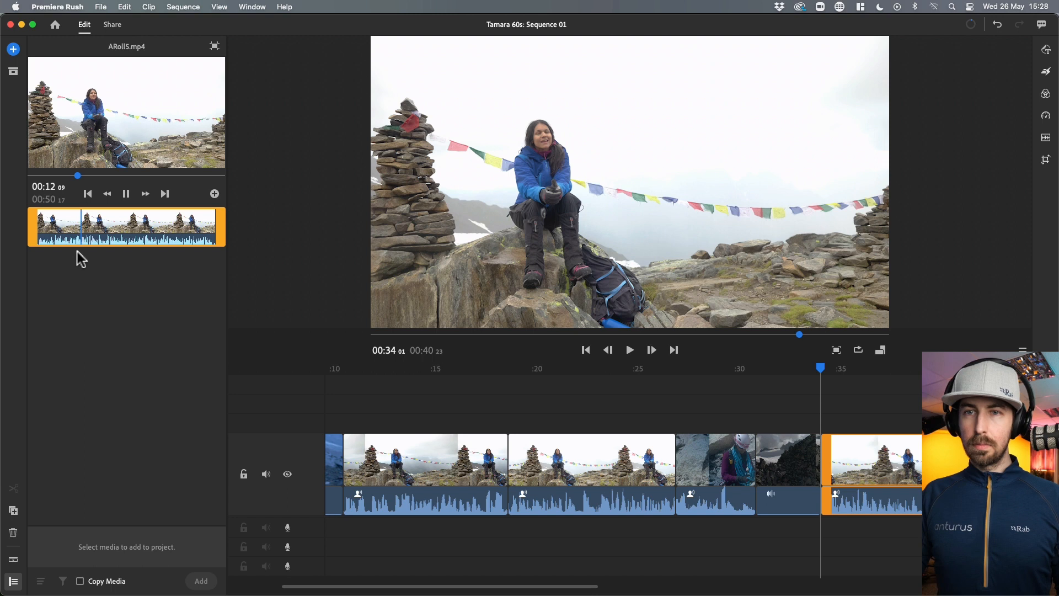
pyautogui.press('space')
pyautogui.press('o')
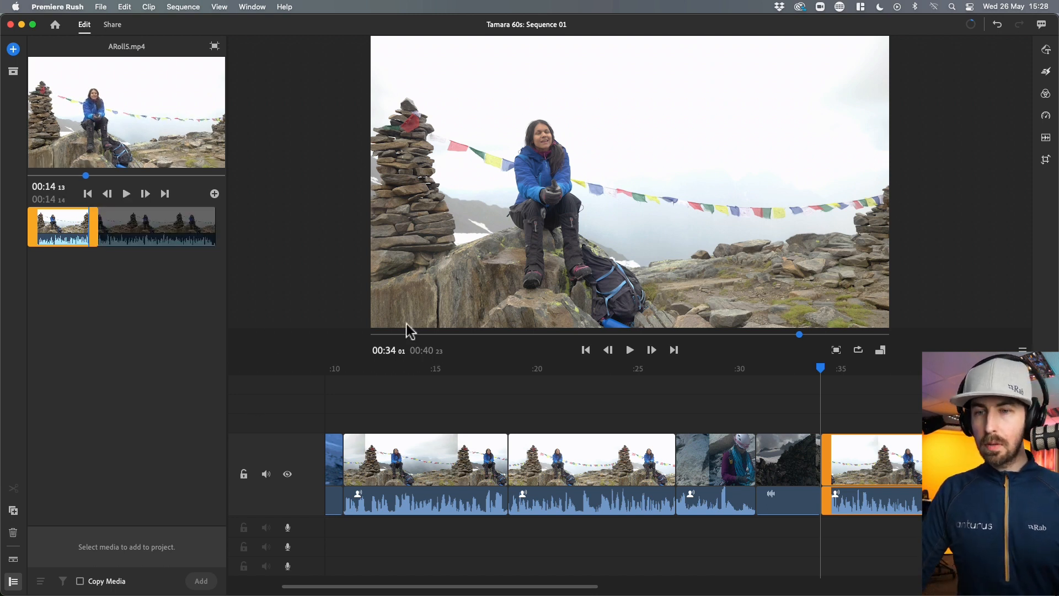
# - Move the timeline playhead to the sequence end at 00:40:23 and add the trimmed ARoll5 section after the ARoll4 clip
pyautogui.moveTo(456, 587); pyautogui.dragTo(509, 585)
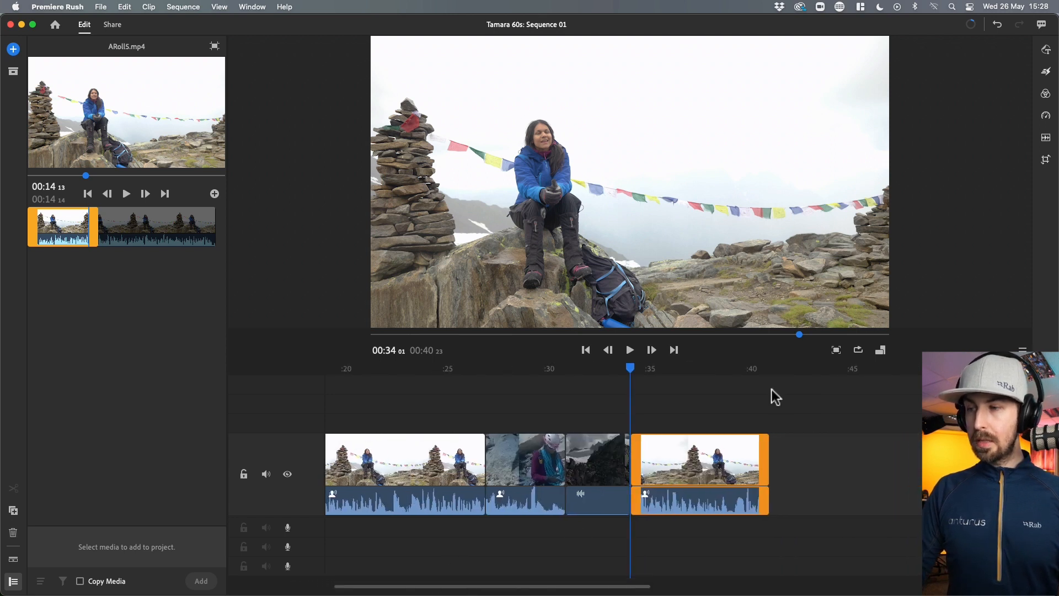
pyautogui.moveTo(762, 375); pyautogui.dragTo(768, 366)
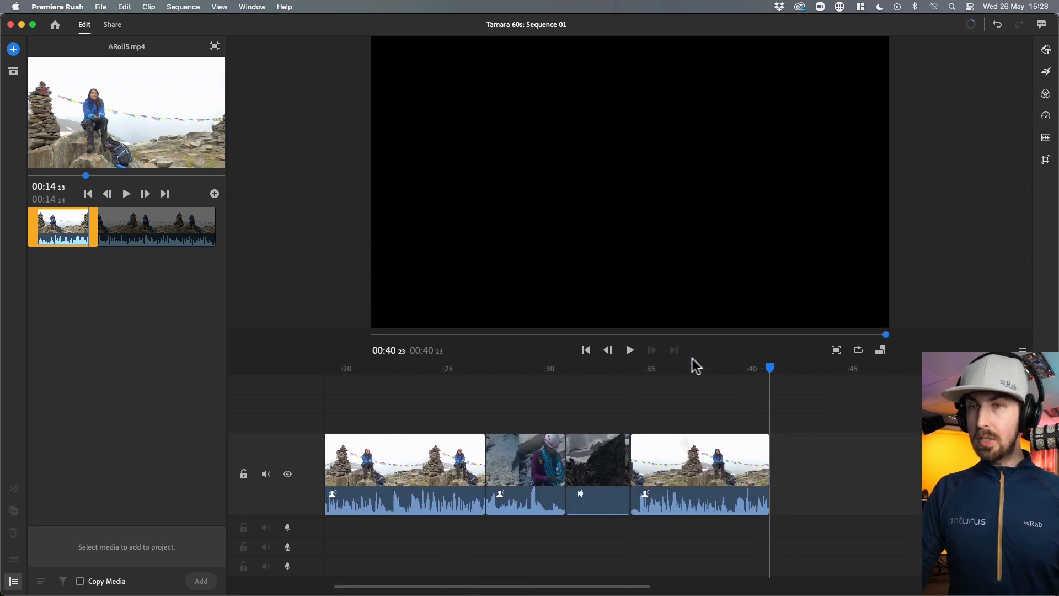
pyautogui.click(215, 194)
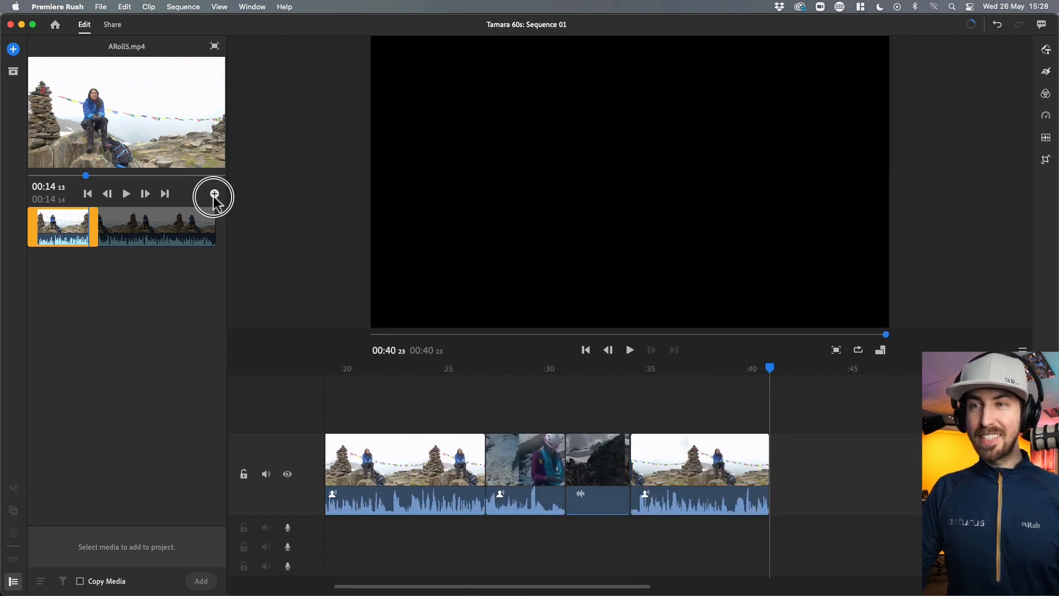
pyautogui.click(206, 581)
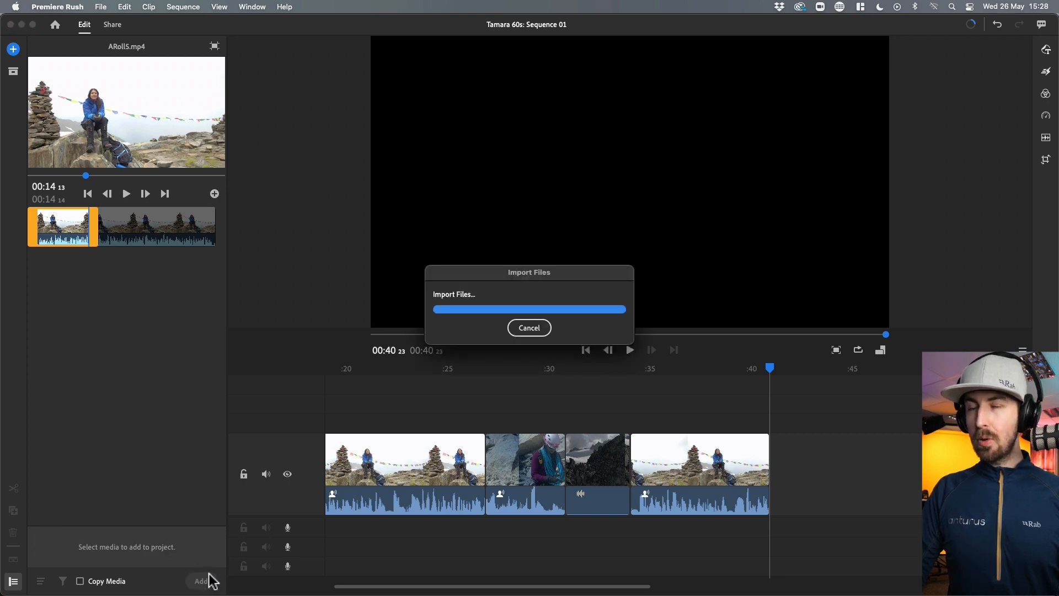
pyautogui.moveTo(486, 584); pyautogui.dragTo(616, 572)
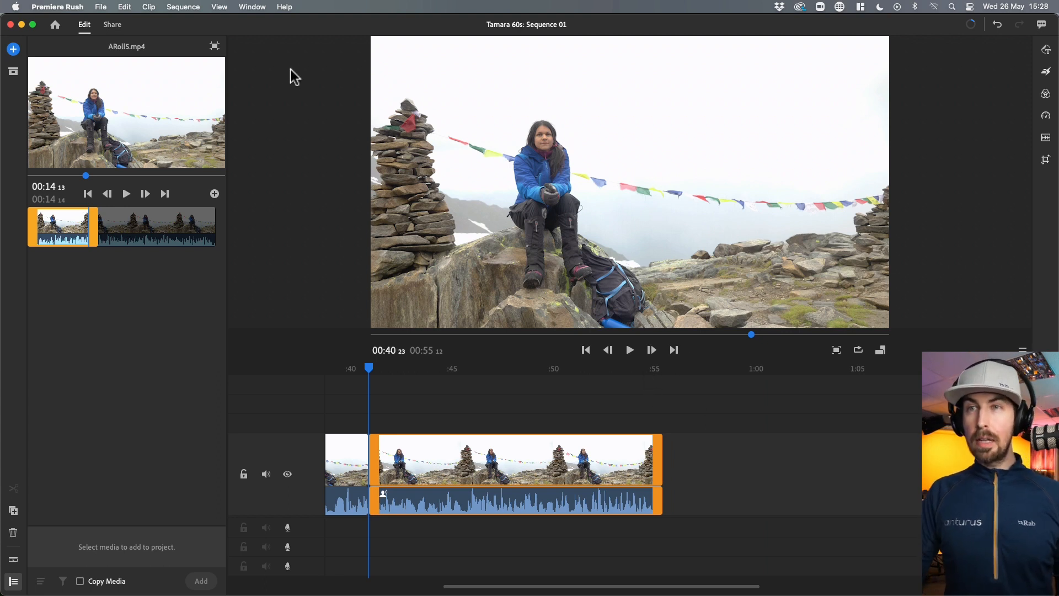
# - Look through the B Roll and Drone media folders for a clip to follow the ARoll5 section
pyautogui.click(215, 47)
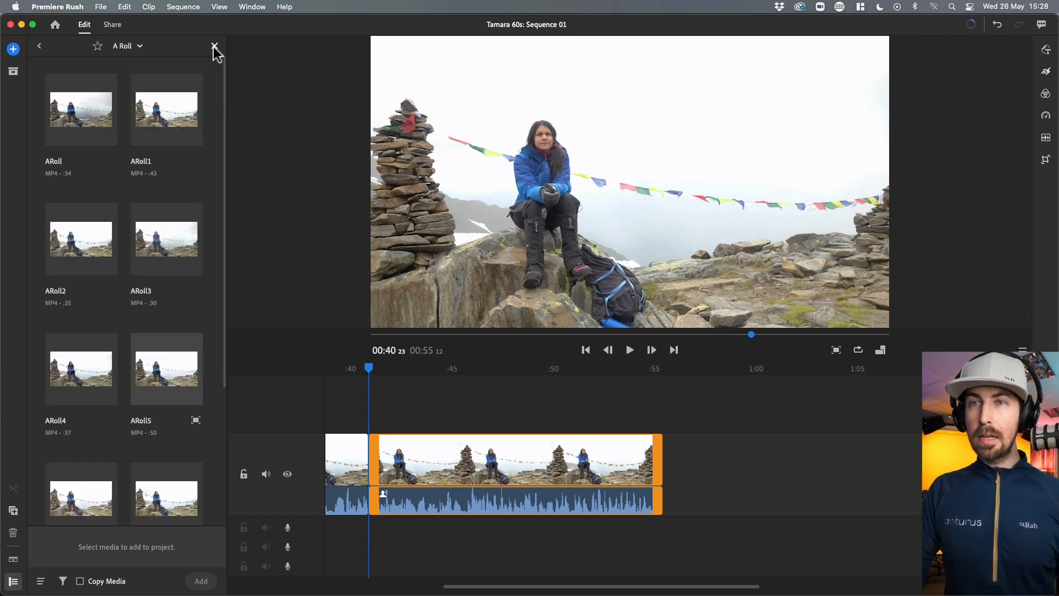
pyautogui.click(39, 46)
pyautogui.click(155, 132)
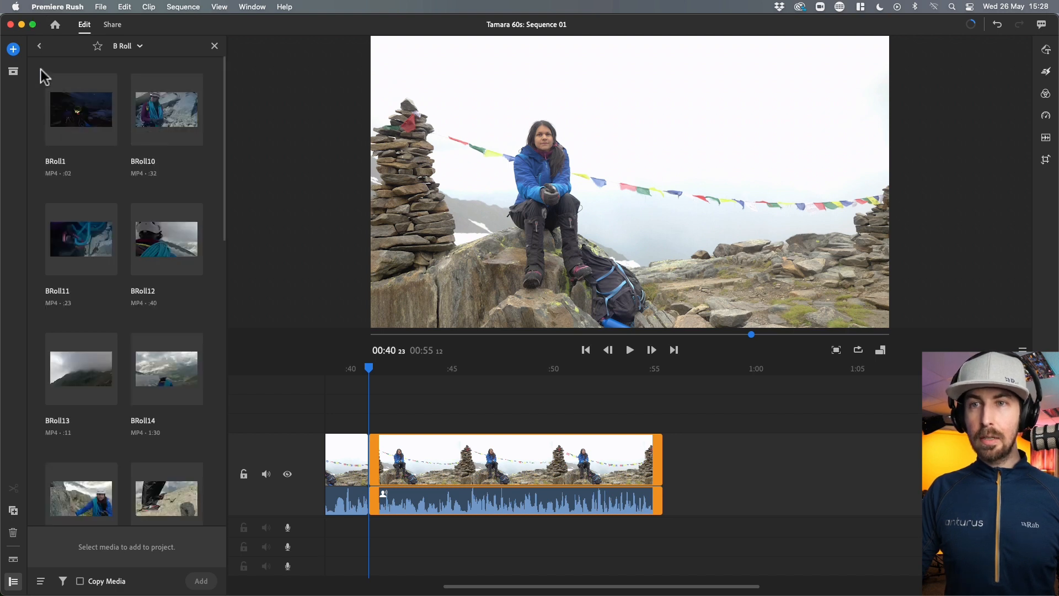
pyautogui.click(39, 47)
pyautogui.click(98, 233)
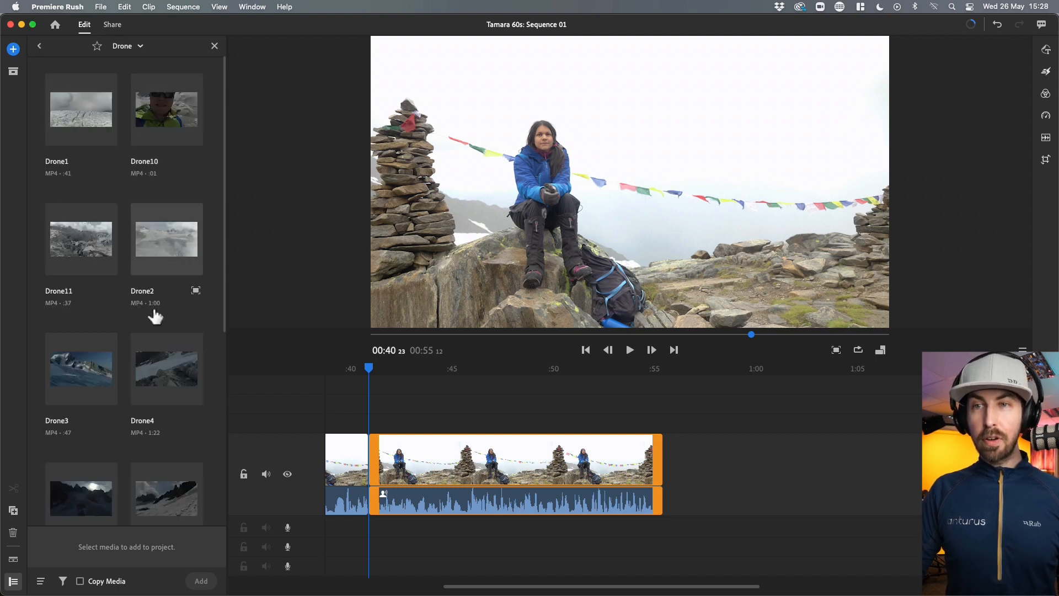
pyautogui.scroll(-6, 163, 354)
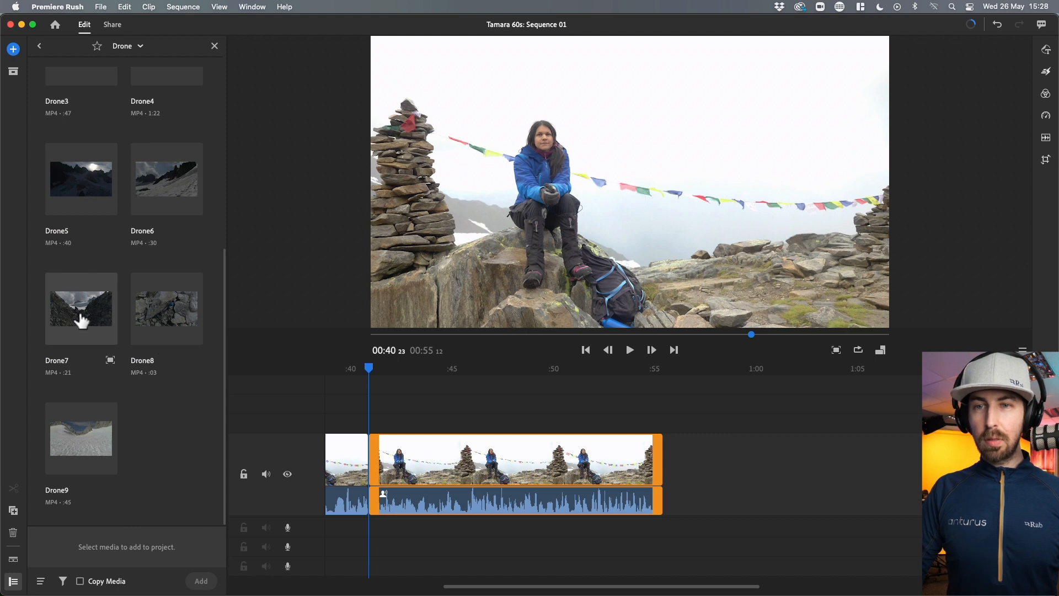
pyautogui.scroll(6, 138, 320)
pyautogui.scroll(-2, 147, 331)
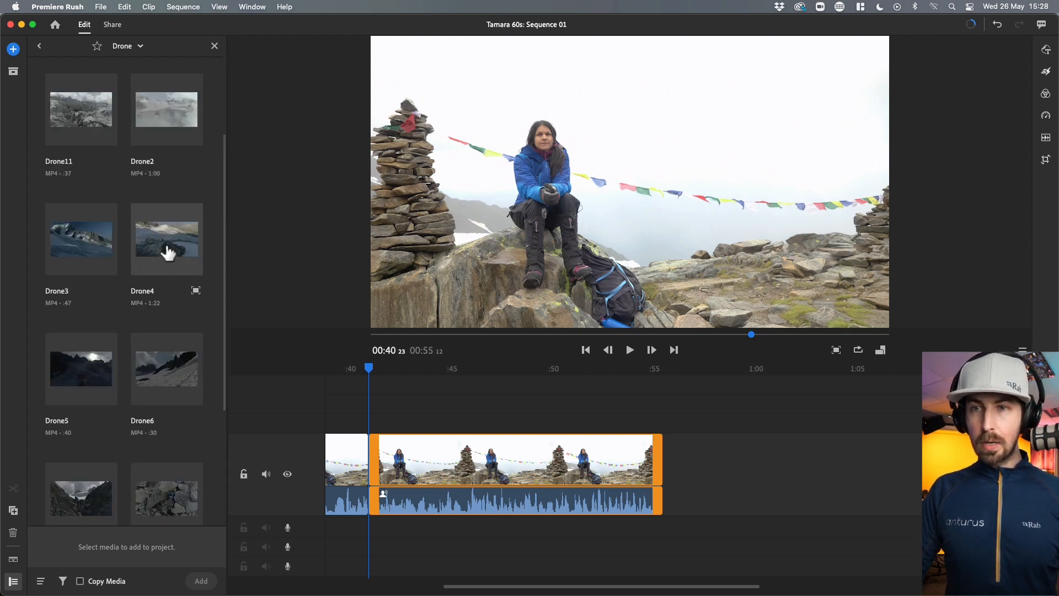
# - Trim Drone4 to a section of about 2 seconds near 00:28 and add it to the timeline after the ARoll5 clip
pyautogui.click(196, 291)
pyautogui.moveTo(32, 223); pyautogui.dragTo(94, 241)
pyautogui.moveTo(217, 242); pyautogui.dragTo(95, 272)
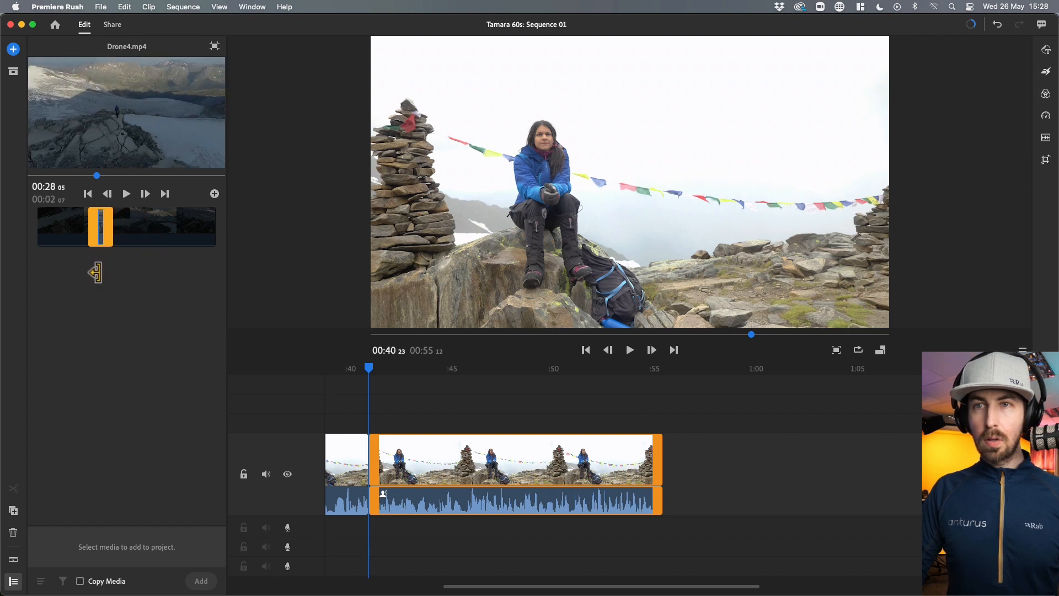
pyautogui.click(215, 194)
pyautogui.click(211, 586)
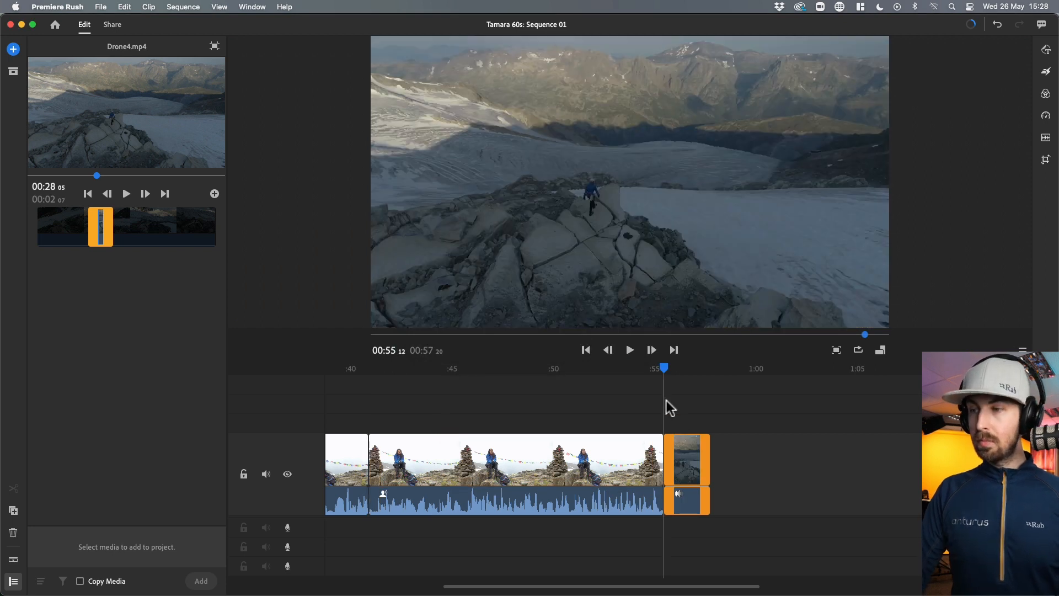
# - Find BRoll6 in the B Roll media folder and open it for preview
pyautogui.moveTo(666, 367); pyautogui.dragTo(670, 368)
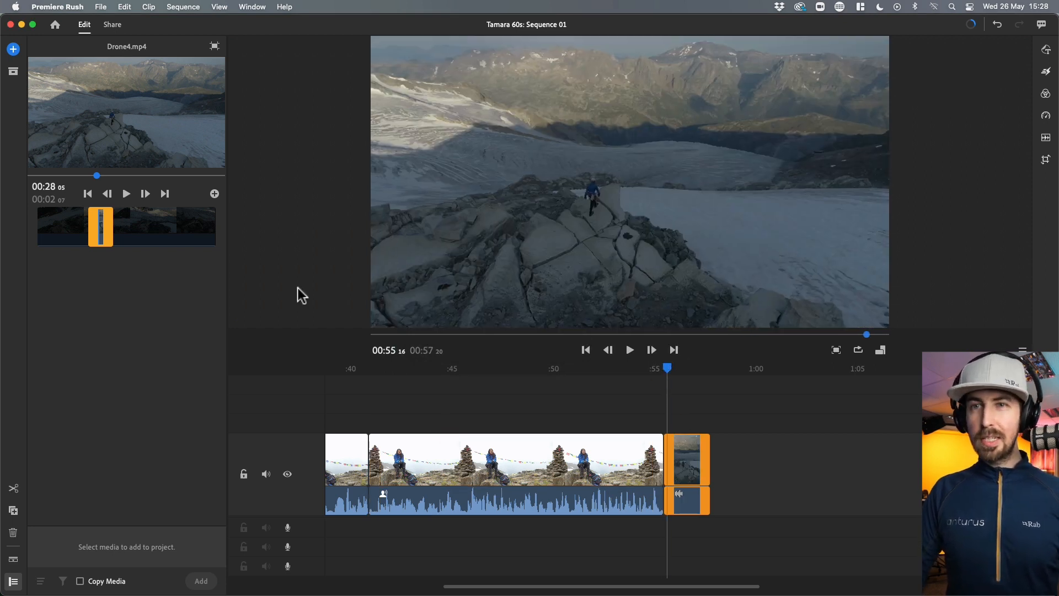
pyautogui.click(213, 46)
pyautogui.click(40, 47)
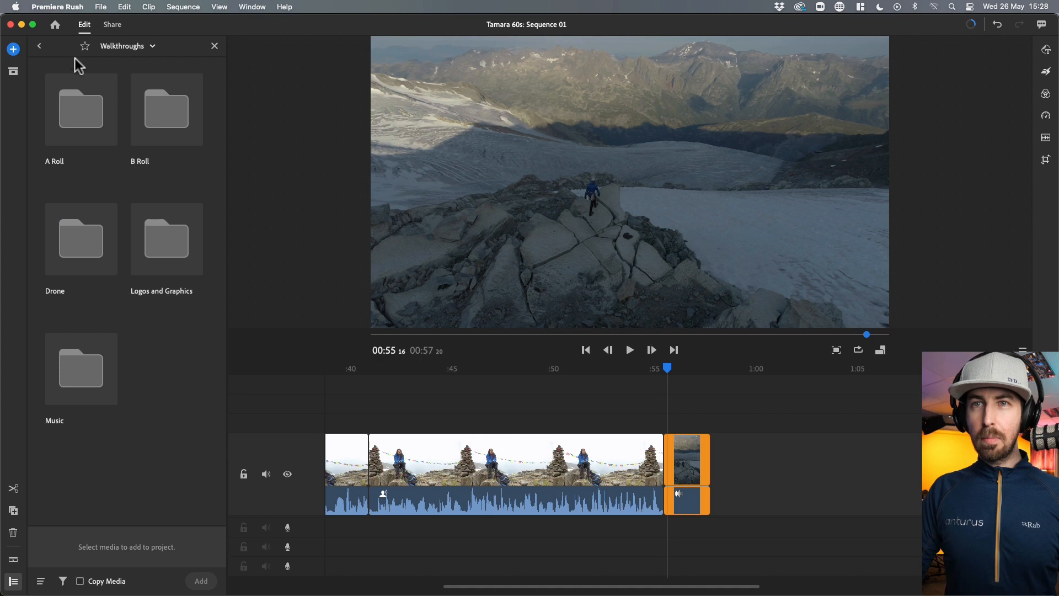
pyautogui.click(173, 113)
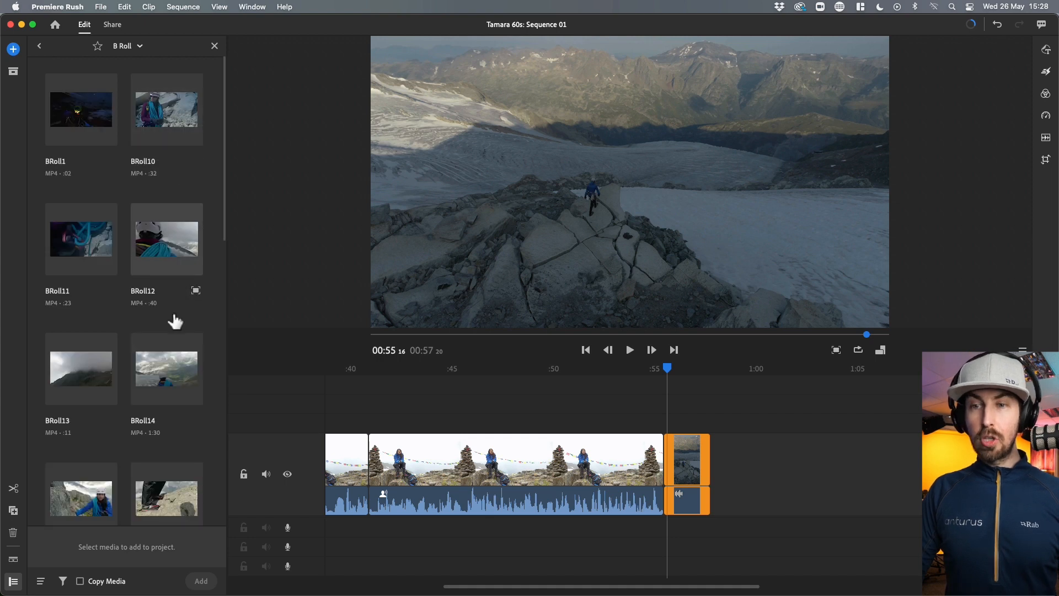
pyautogui.scroll(-5, 174, 328)
pyautogui.scroll(-3, 173, 336)
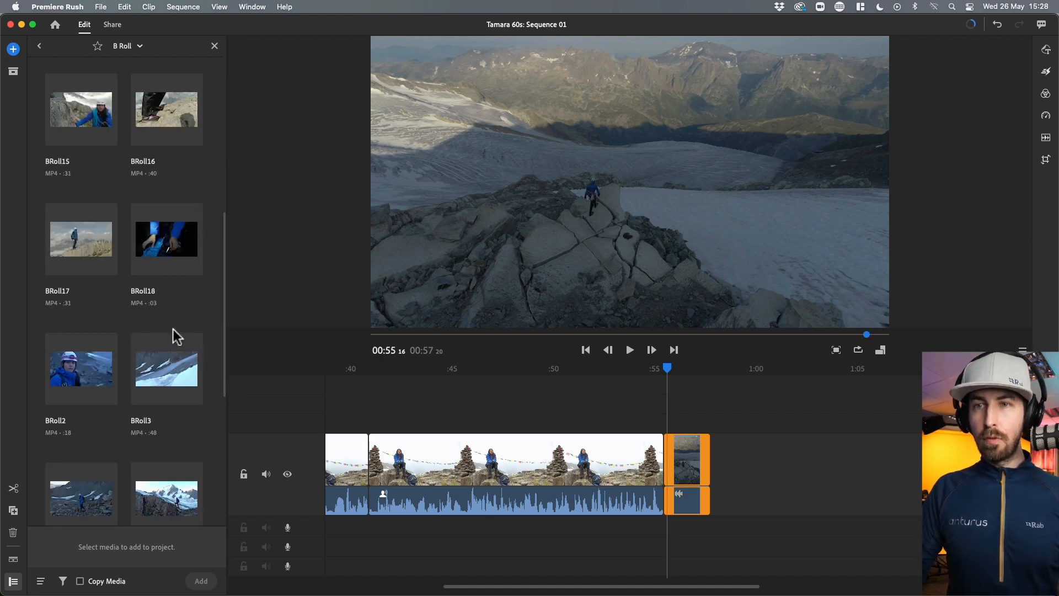
pyautogui.scroll(-8, 171, 322)
pyautogui.moveTo(78, 390)
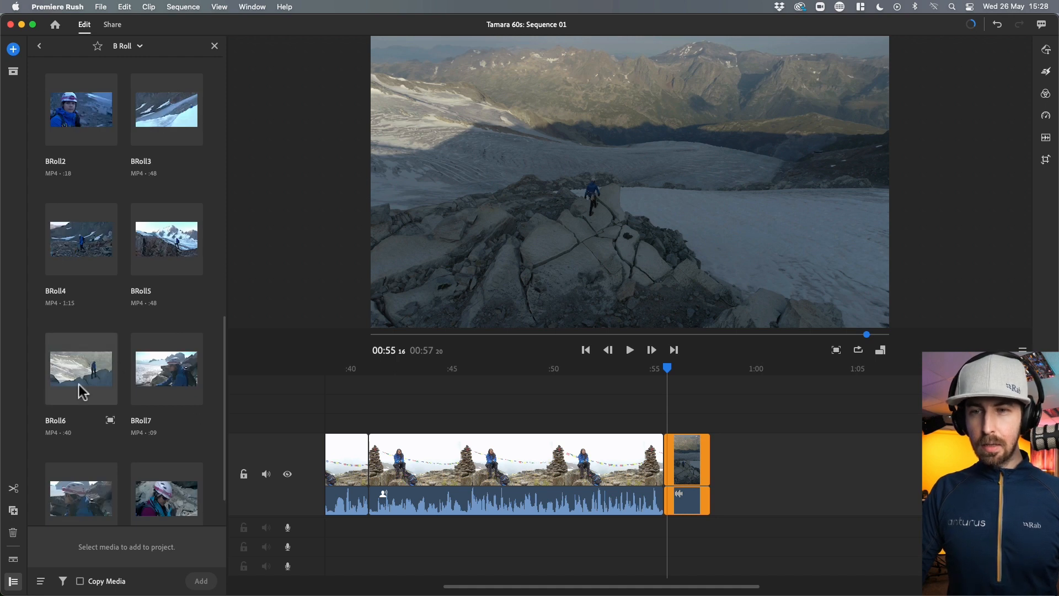
pyautogui.click(110, 420)
# - Trim BRoll6 to a section of about 3.5 seconds near 00:30 and add it to the timeline after the Drone4 clip
pyautogui.click(33, 230)
pyautogui.moveTo(33, 231); pyautogui.dragTo(200, 236)
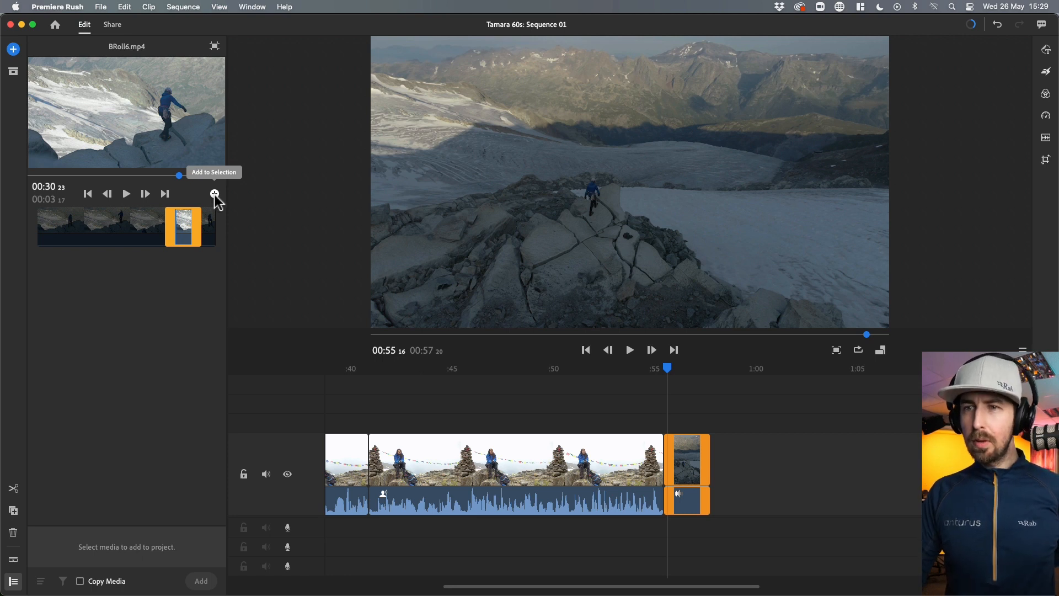
pyautogui.click(214, 195)
pyautogui.click(201, 581)
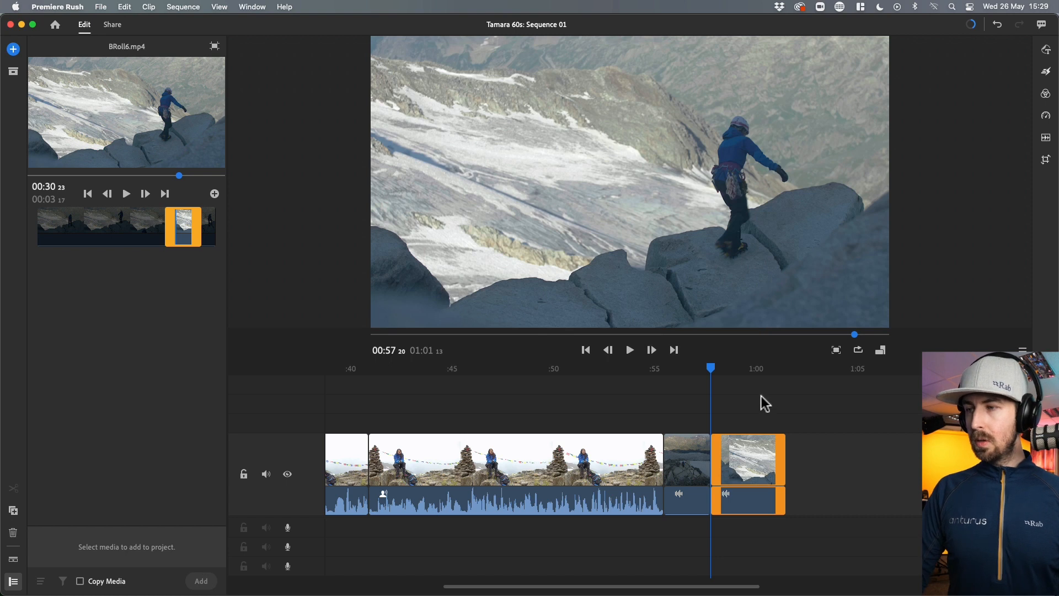
# - Trim the end of the BRoll6 clip on the timeline so the sequence ends at about 01:00
pyautogui.click(758, 367)
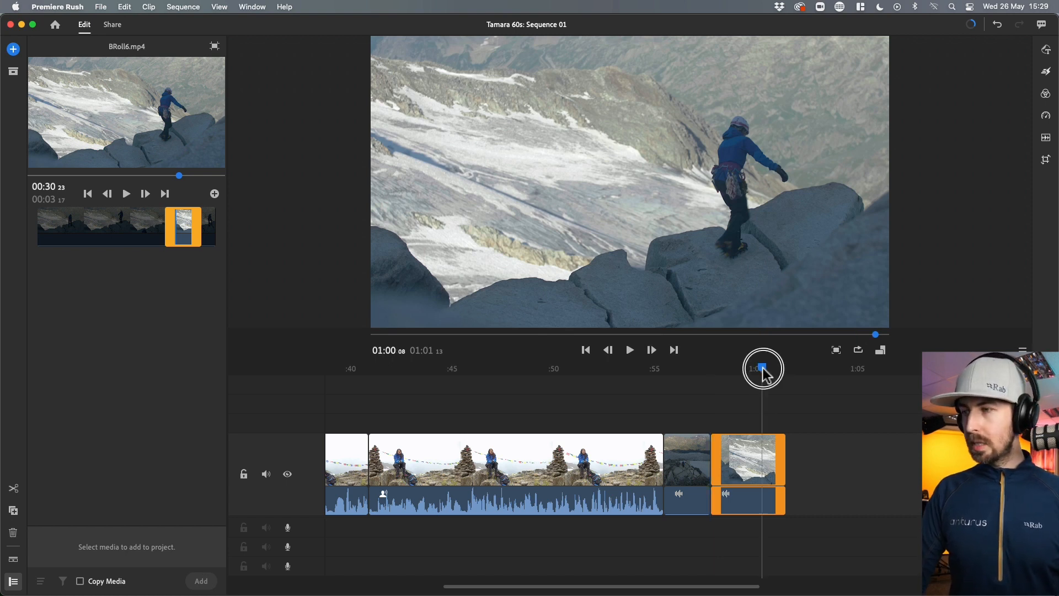
pyautogui.moveTo(776, 466); pyautogui.dragTo(759, 466)
pyautogui.moveTo(786, 499); pyautogui.dragTo(759, 499)
pyautogui.moveTo(714, 586); pyautogui.dragTo(407, 586)
pyautogui.moveTo(540, 585); pyautogui.dragTo(828, 590)
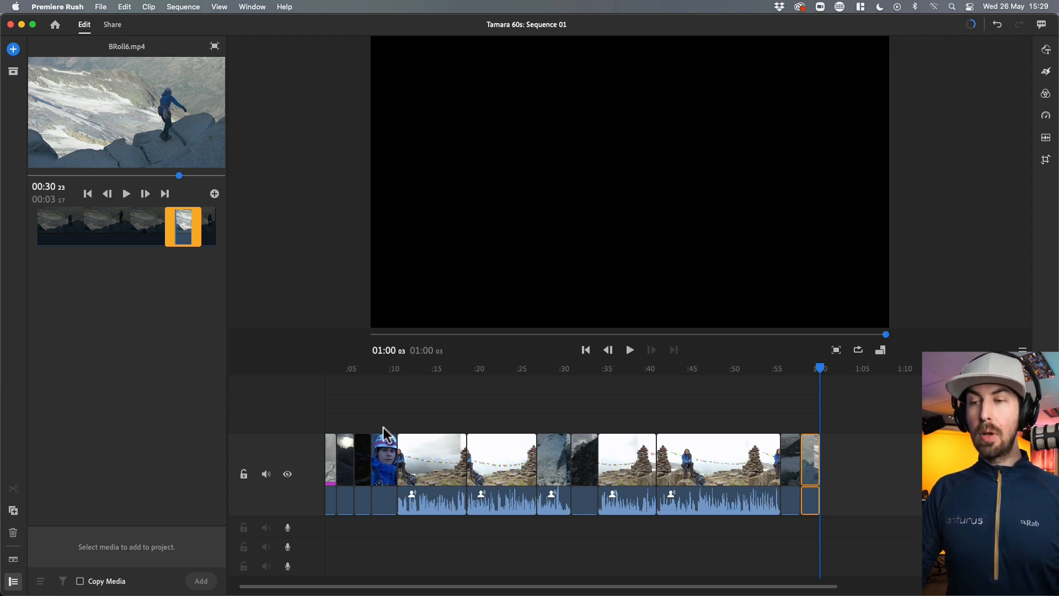
# - Try moving the Drone4 and BRoll6 clips onto the track above, and return them to the end of the main track
pyautogui.keyDown('shift'); pyautogui.click(791, 442); pyautogui.keyUp('shift')
pyautogui.moveTo(789, 441); pyautogui.dragTo(790, 430)
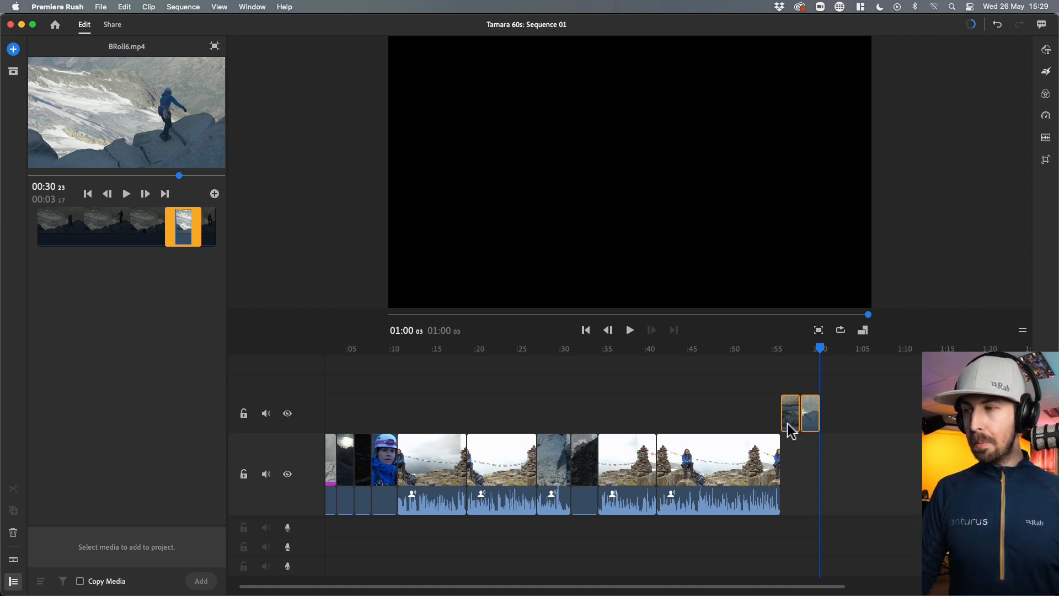
pyautogui.moveTo(583, 518); pyautogui.dragTo(551, 454)
pyautogui.moveTo(793, 390); pyautogui.dragTo(821, 463)
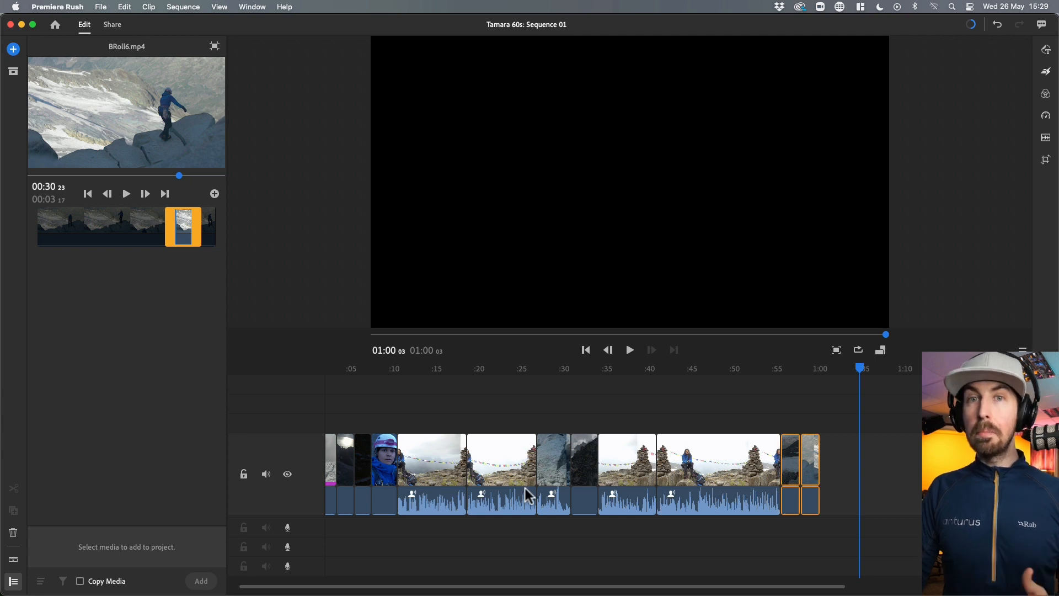
# - Review the sequence from its start and play the rope-coiling B-roll clip from about 00:27
pyautogui.click(339, 370)
pyautogui.moveTo(338, 370); pyautogui.dragTo(628, 415)
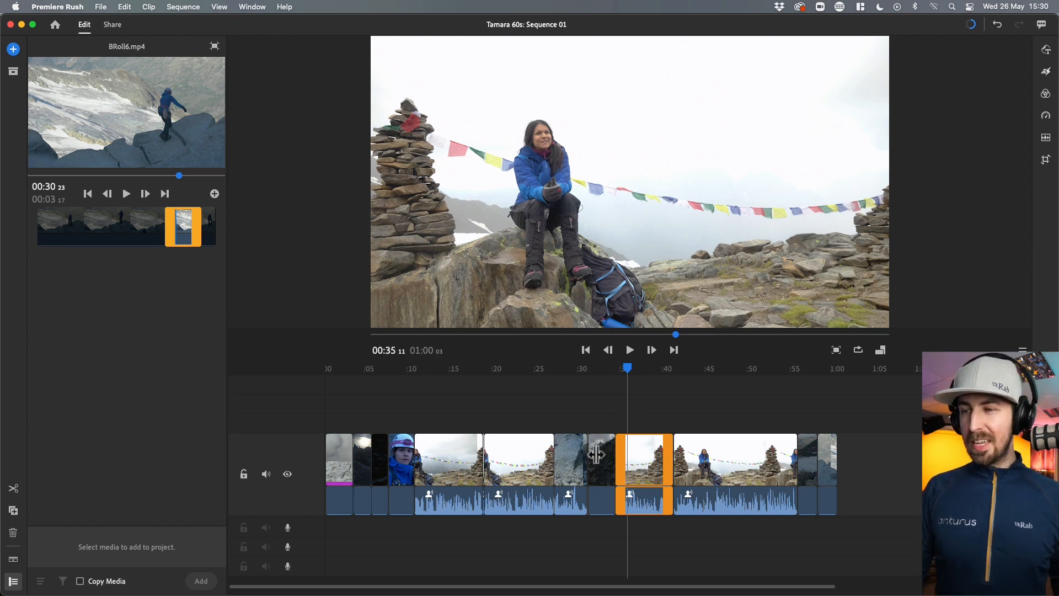
pyautogui.click(560, 369)
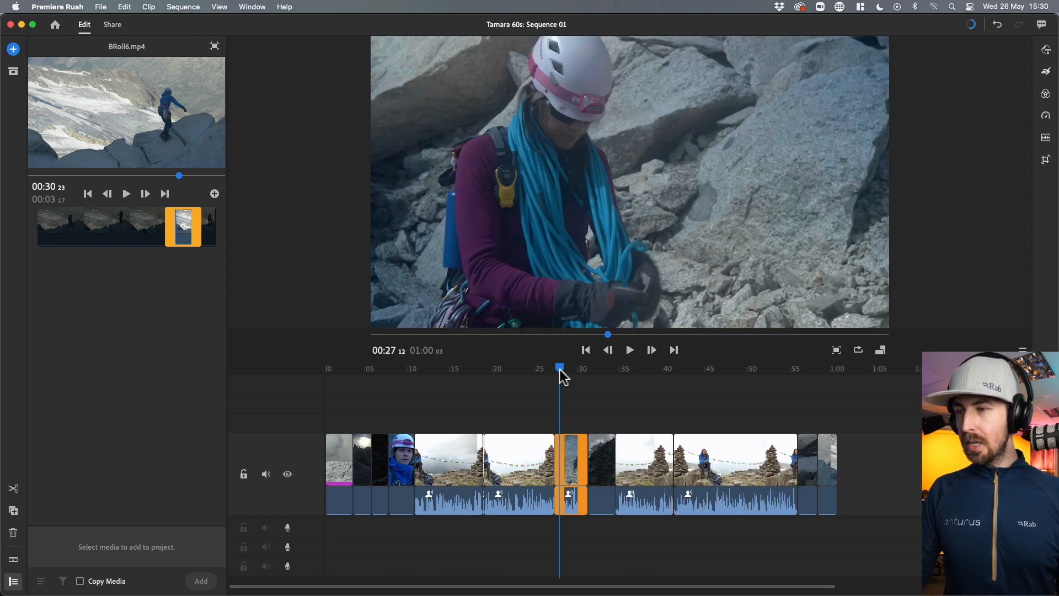
pyautogui.press('space')
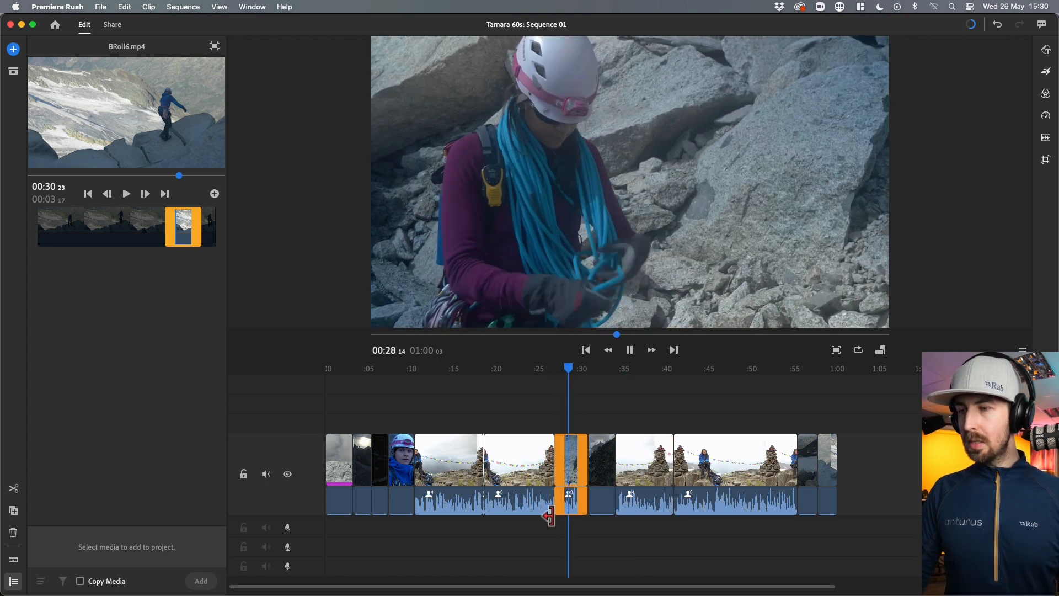
pyautogui.press('space')
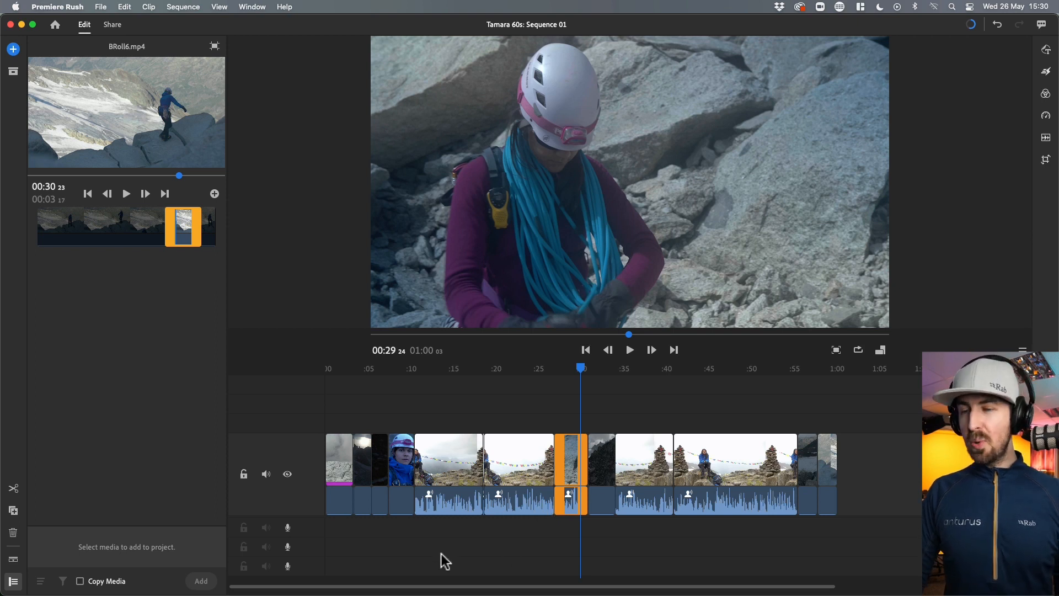
# - Show the audio settings and play the first interview clip, from about 00:13, to check its sound level
pyautogui.click(1045, 138)
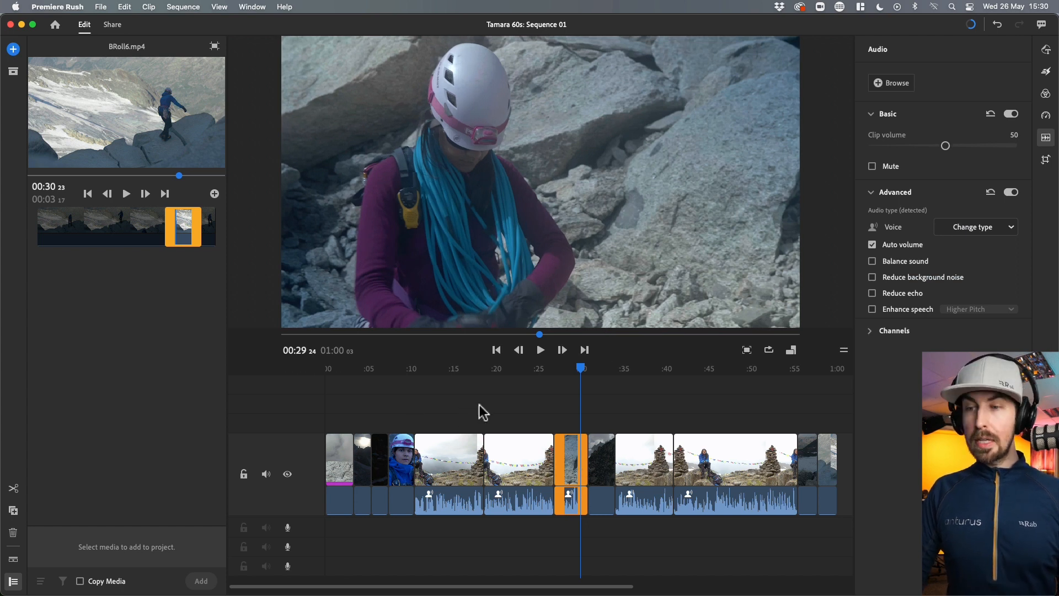
pyautogui.click(441, 395)
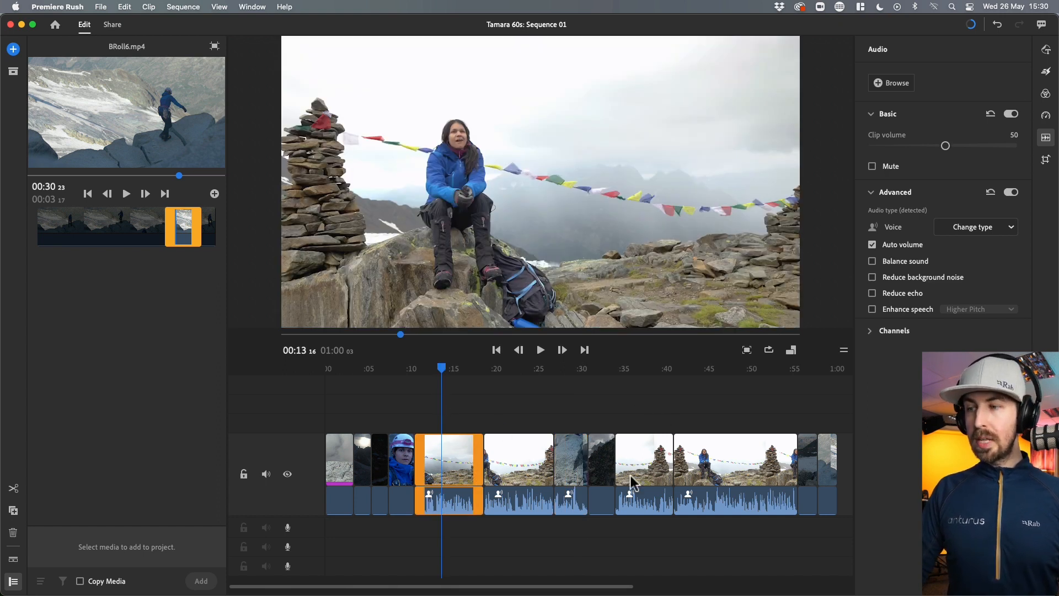
pyautogui.click(438, 368)
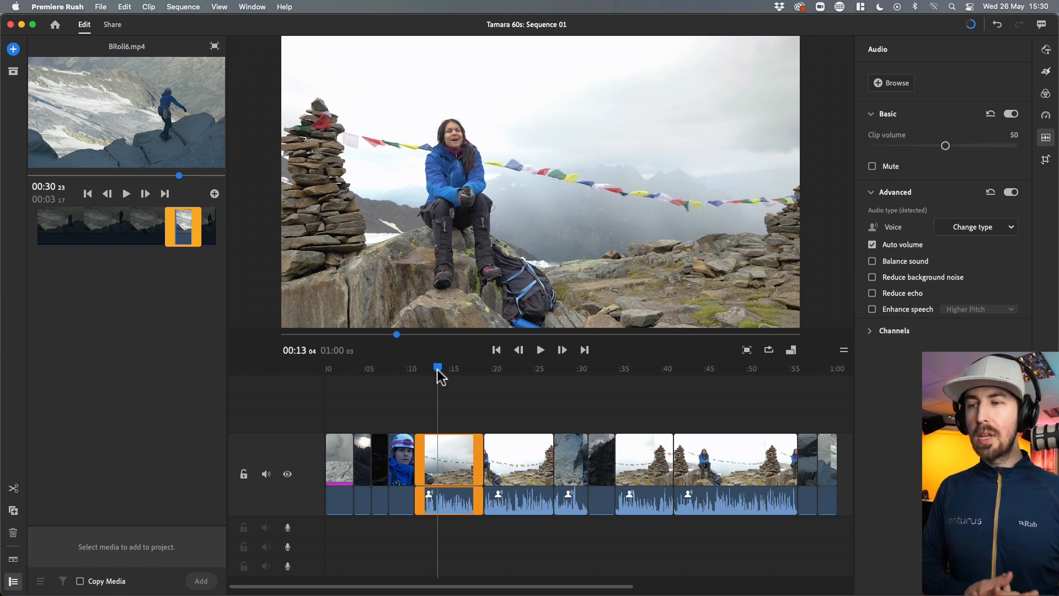
pyautogui.click(462, 492)
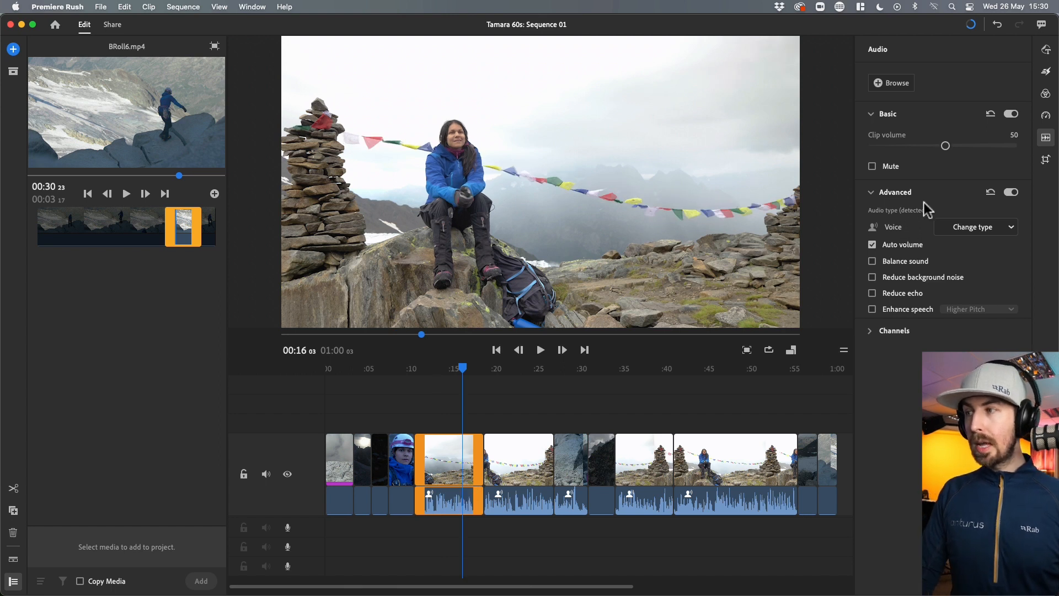
pyautogui.press('space')
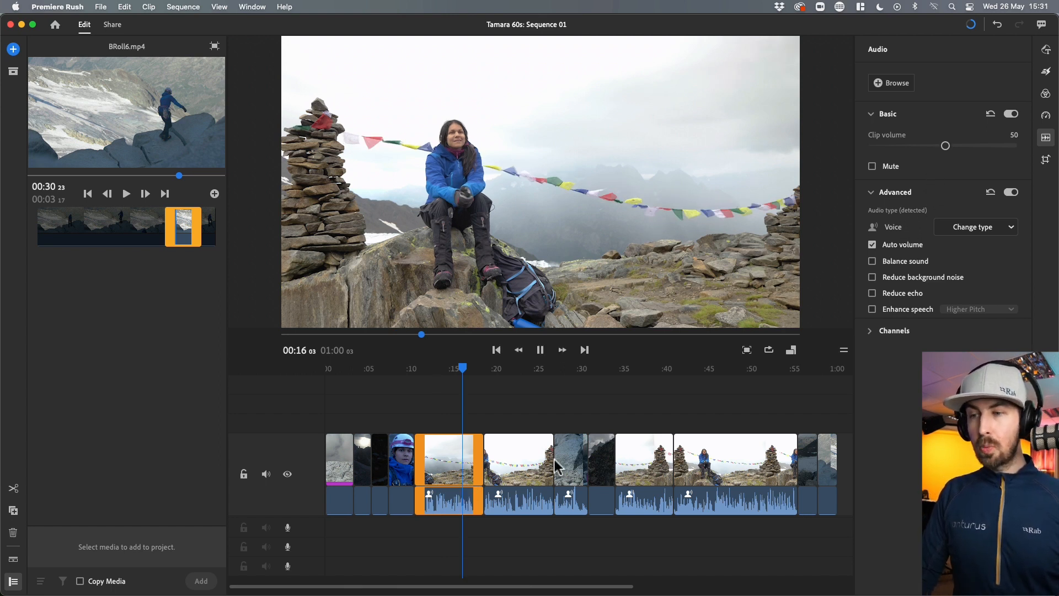
pyautogui.press('space')
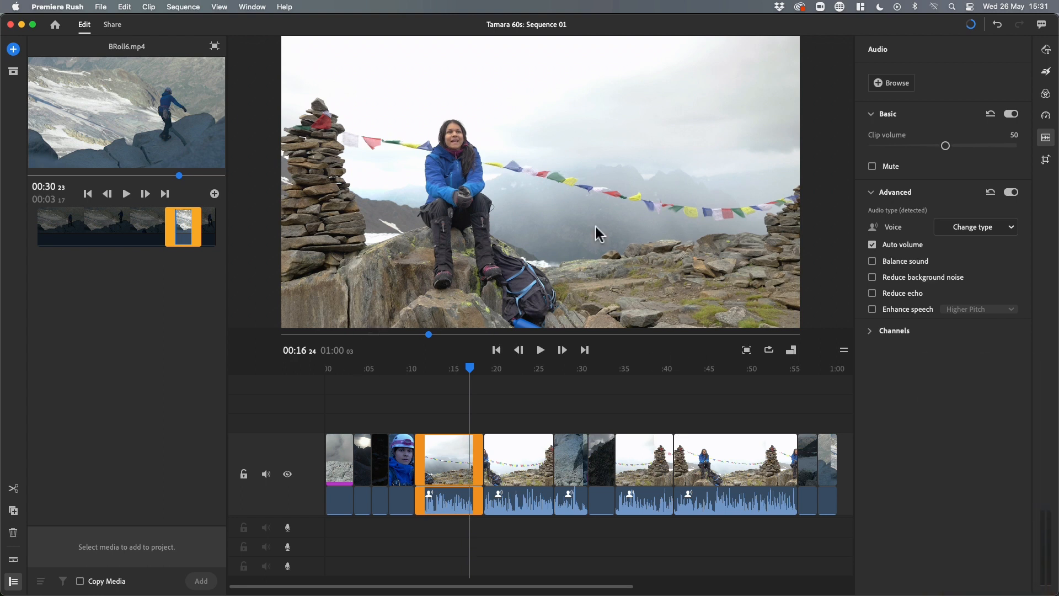
pyautogui.click(443, 368)
pyautogui.press('space')
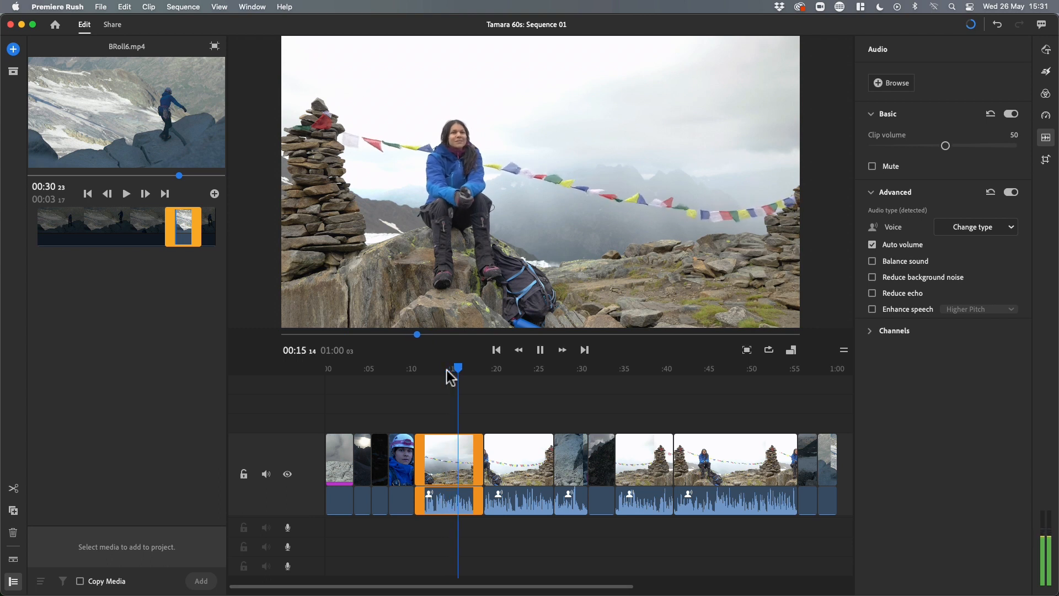
pyautogui.press('space')
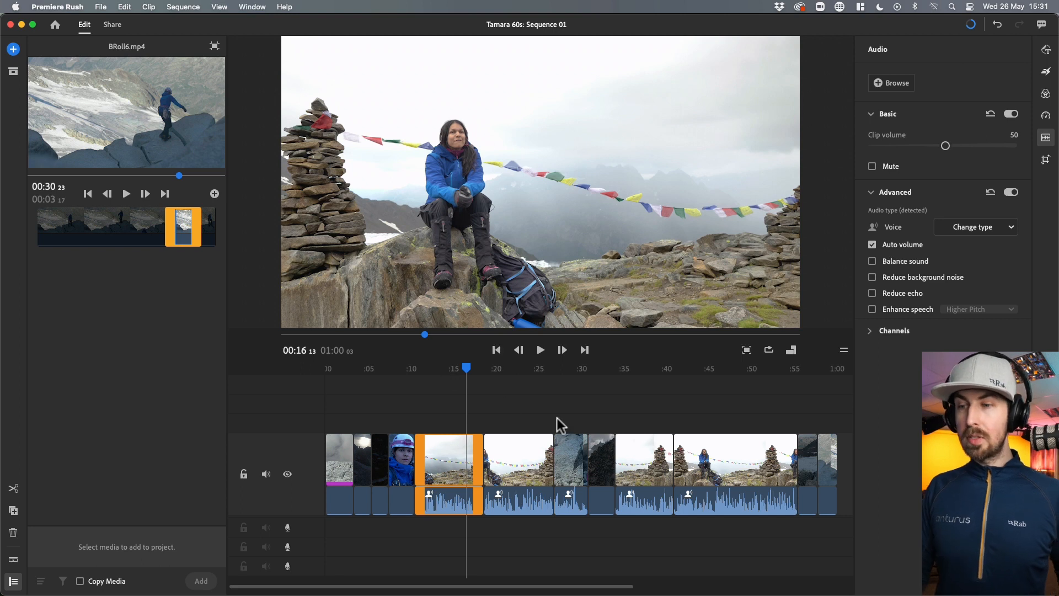
# - Try a clip volume of 80 on the first interview clip during playback, and adjust it to 66
pyautogui.moveTo(946, 145); pyautogui.dragTo(988, 146)
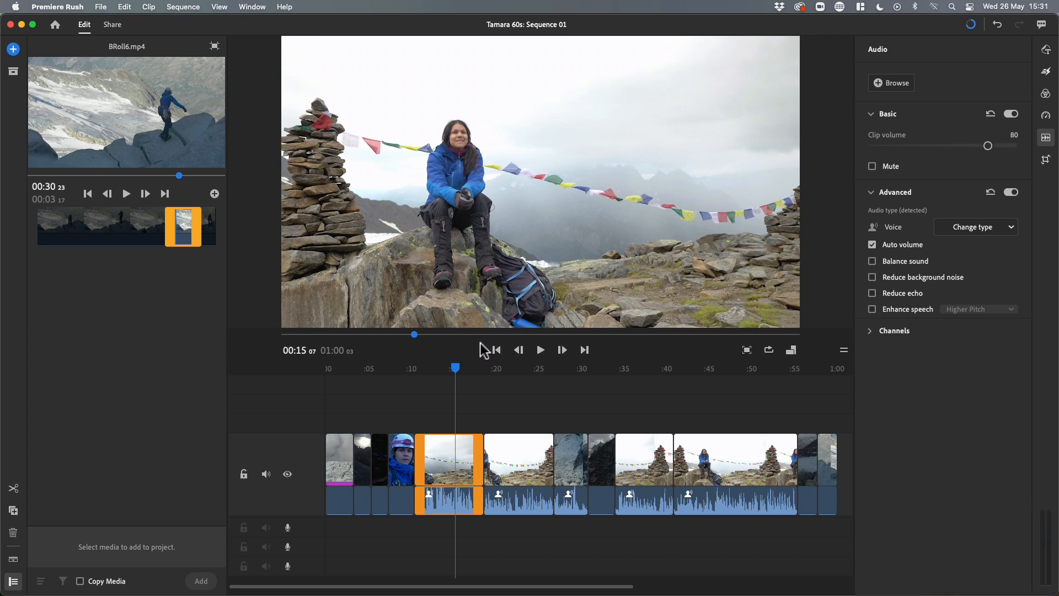
pyautogui.press('space')
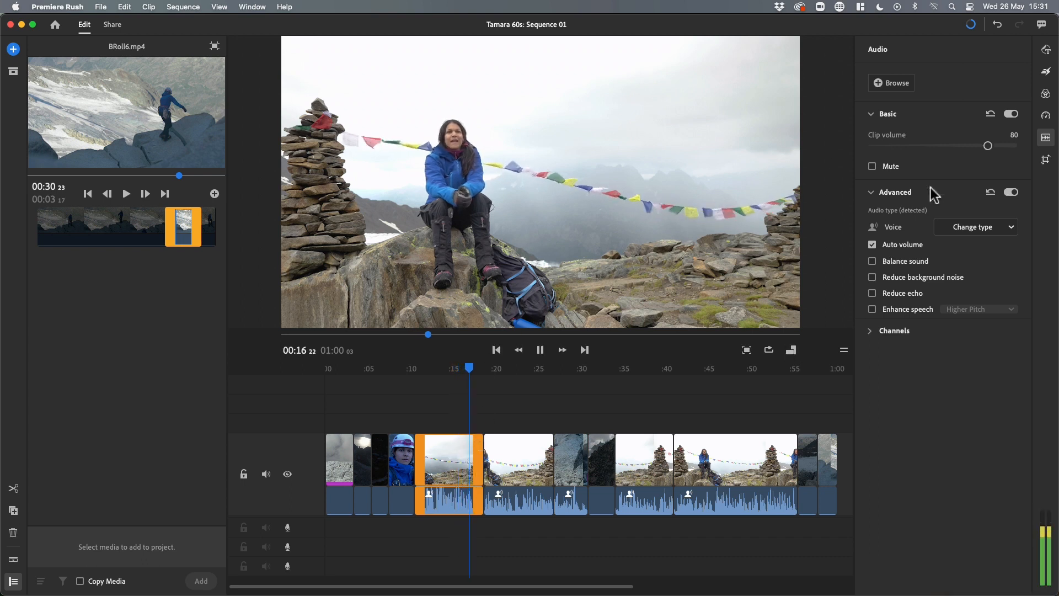
pyautogui.click(1017, 146)
pyautogui.moveTo(1015, 145); pyautogui.dragTo(967, 147)
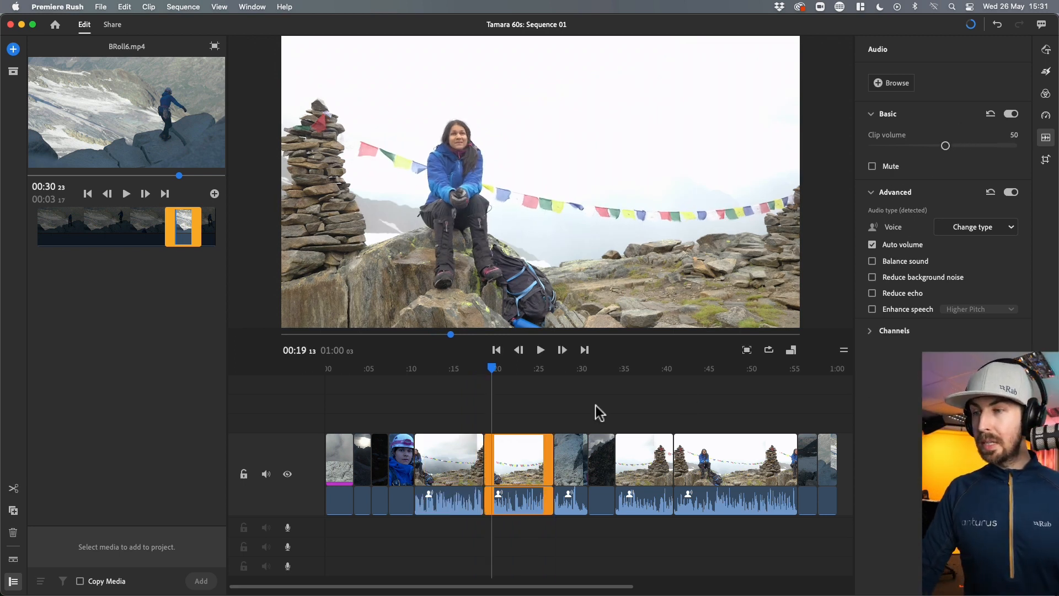
# - Select the first interview clip again and reset its clip volume to 50
pyautogui.moveTo(491, 368); pyautogui.dragTo(473, 368)
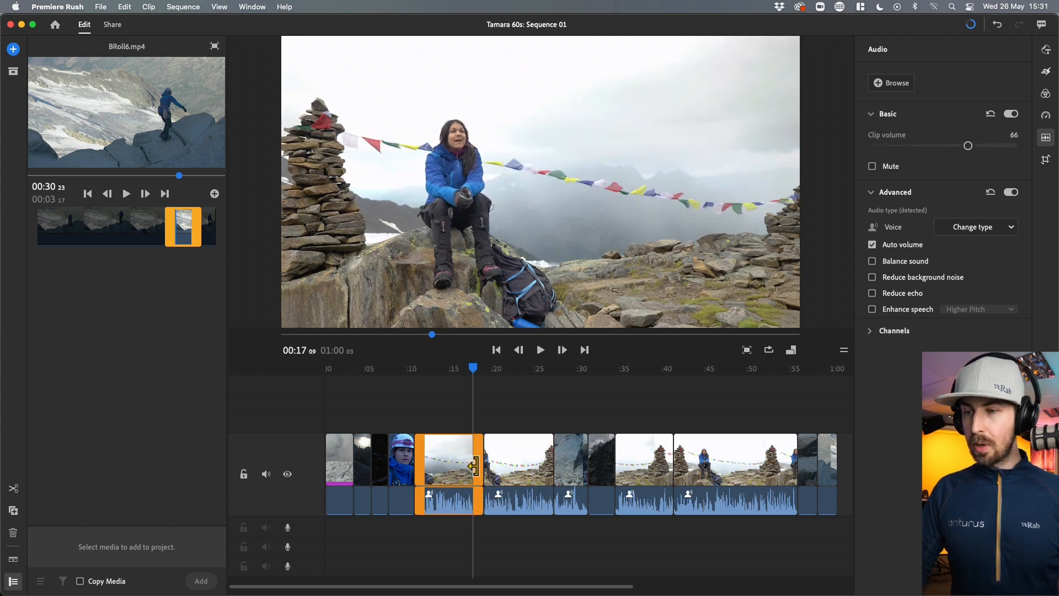
pyautogui.click(459, 505)
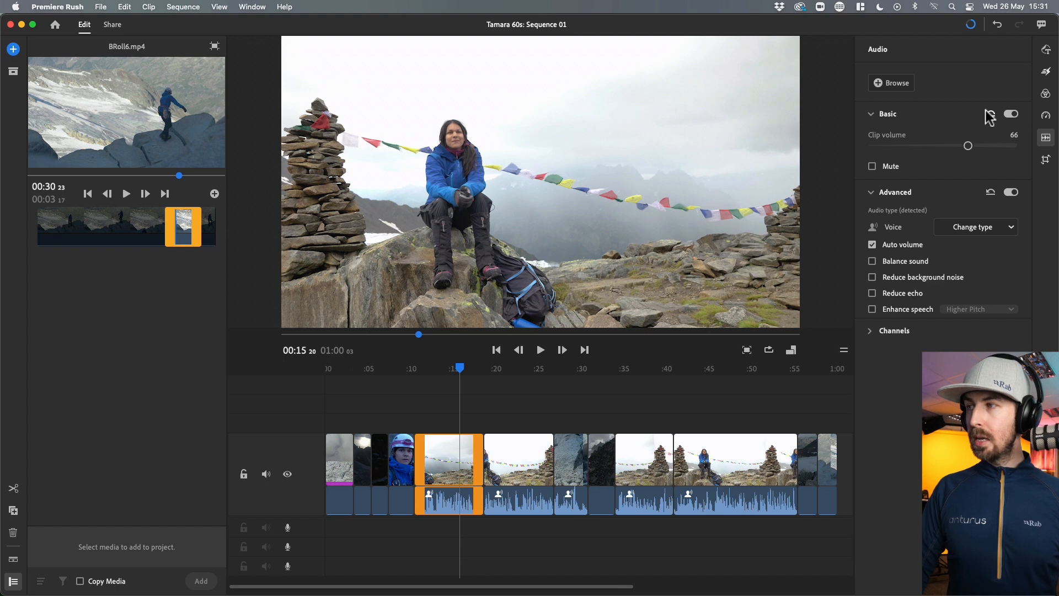
pyautogui.doubleClick(968, 147)
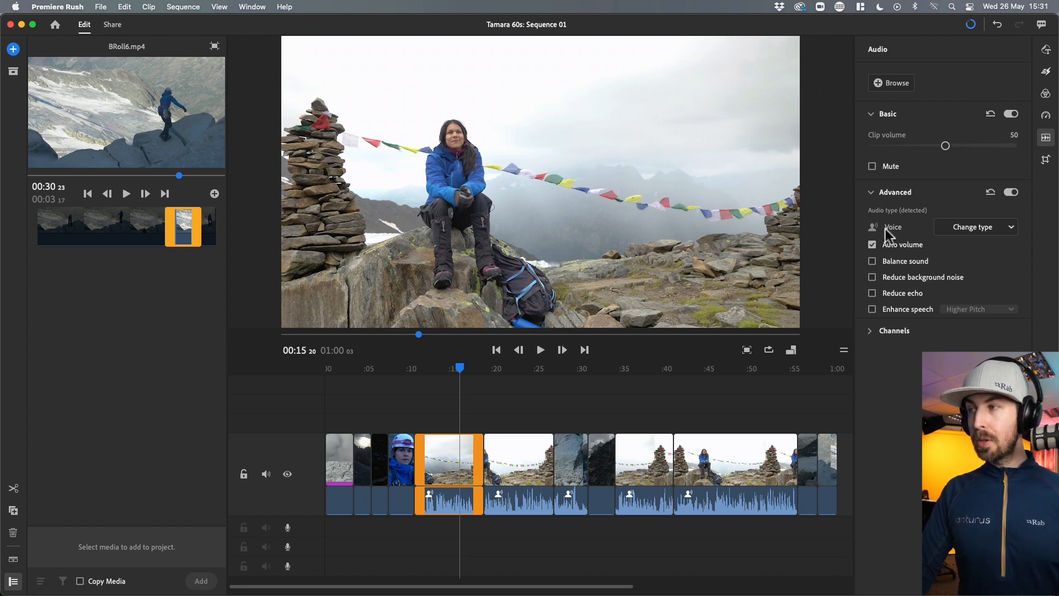
# - Examine the audio type choices and the Auto volume option for the first interview clip
pyautogui.click(451, 505)
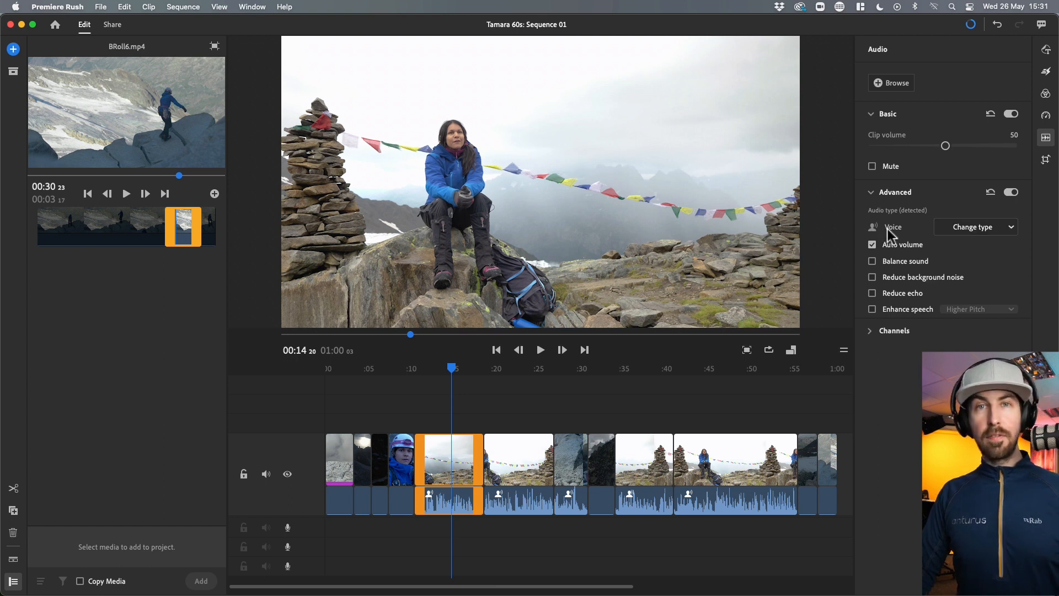
pyautogui.click(965, 228)
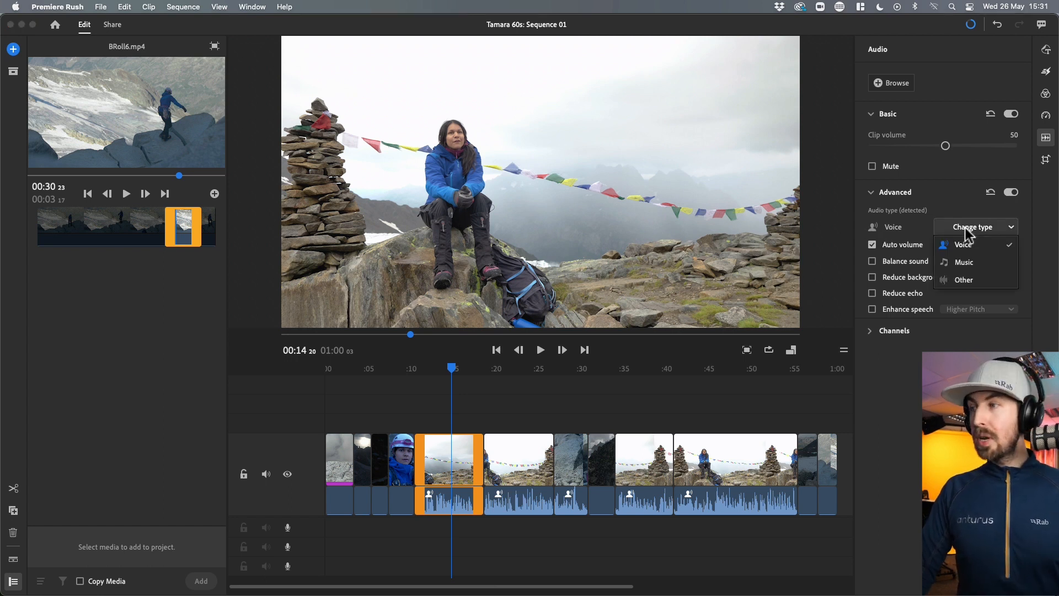
pyautogui.click(966, 227)
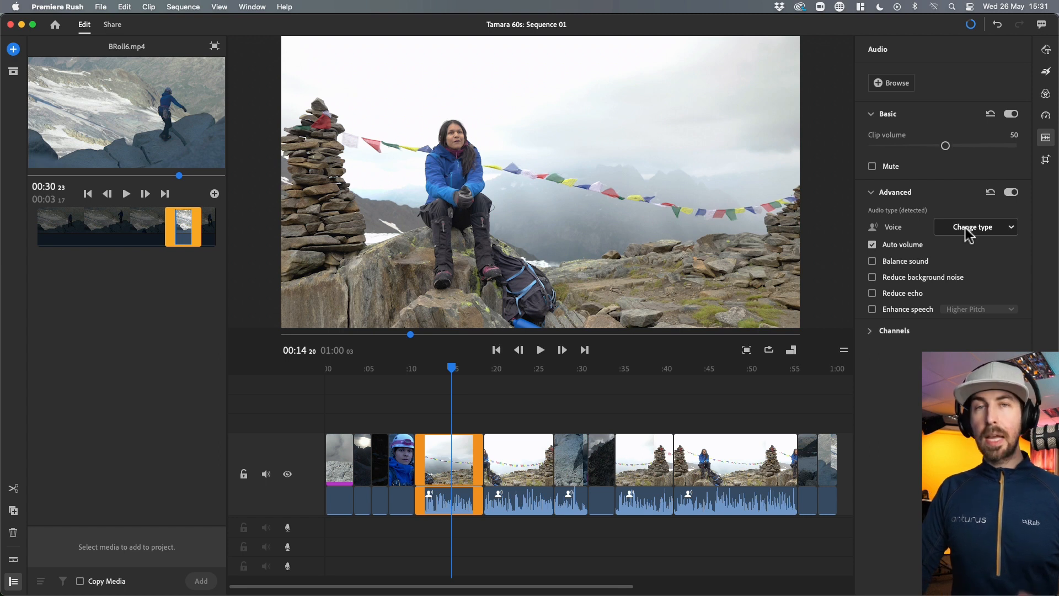
pyautogui.moveTo(903, 248)
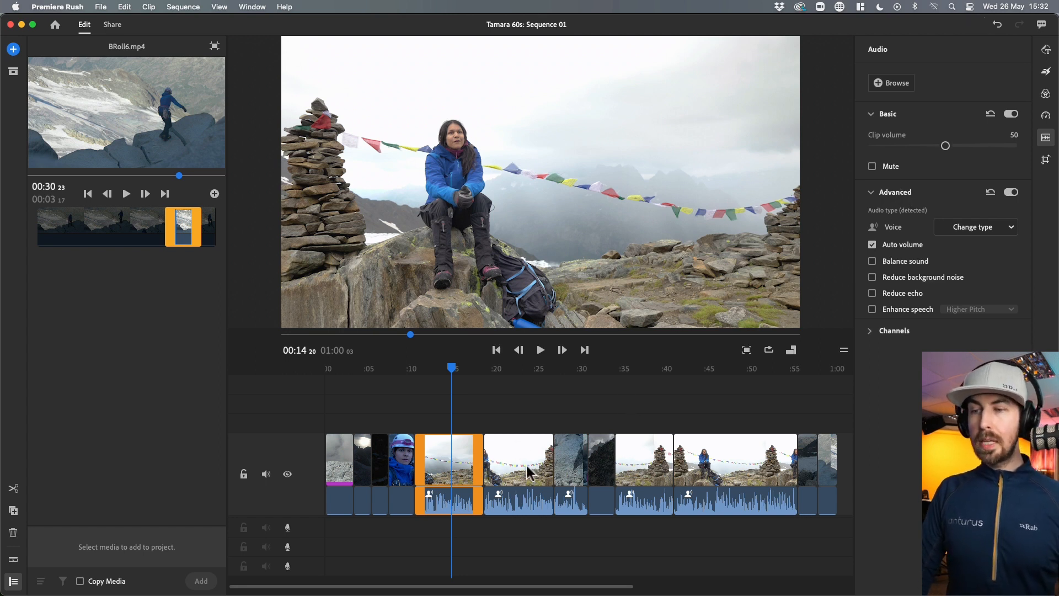
# - Select the rope-coiling B-roll clip near 00:28, play its sound, and mute its audio
pyautogui.click(562, 389)
pyautogui.click(564, 468)
pyautogui.press('space')
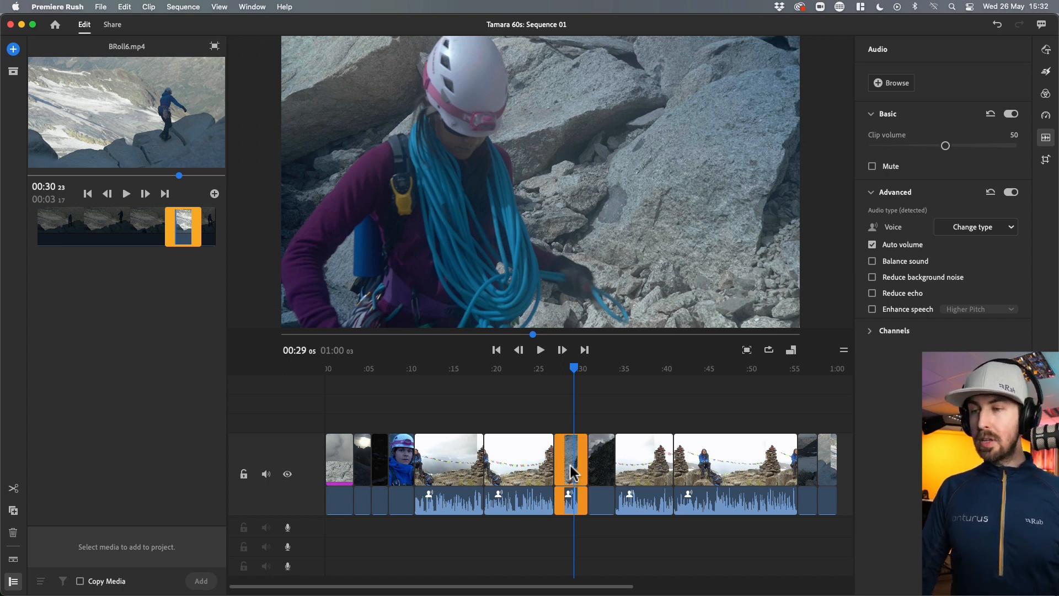
pyautogui.click(873, 166)
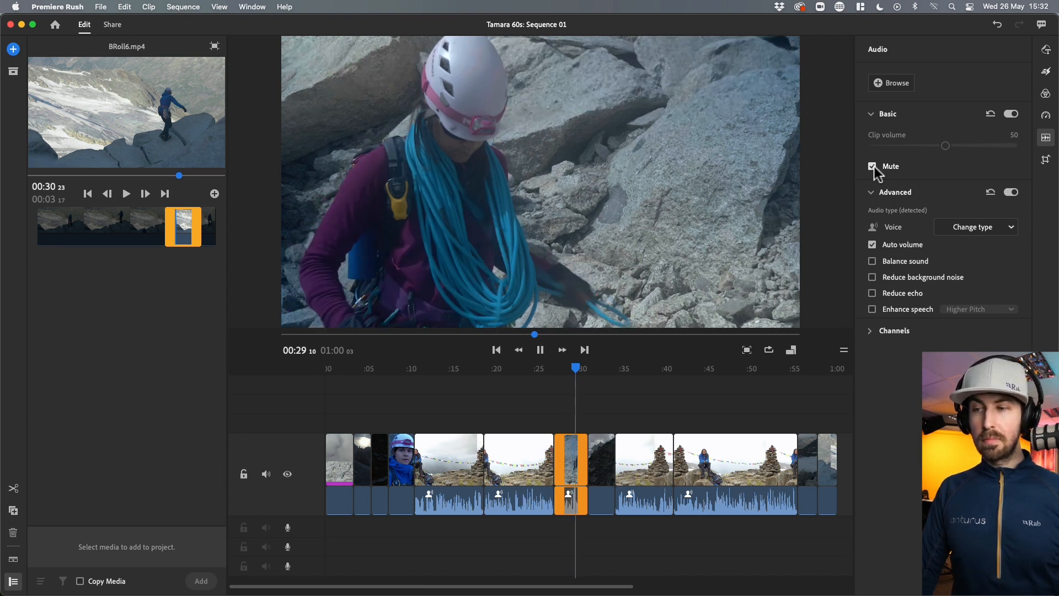
# - Unmute the rope-coiling B-roll clip, try a clip volume of 0, and reset the volume to 50
pyautogui.click(873, 166)
pyautogui.moveTo(945, 145); pyautogui.dragTo(851, 155)
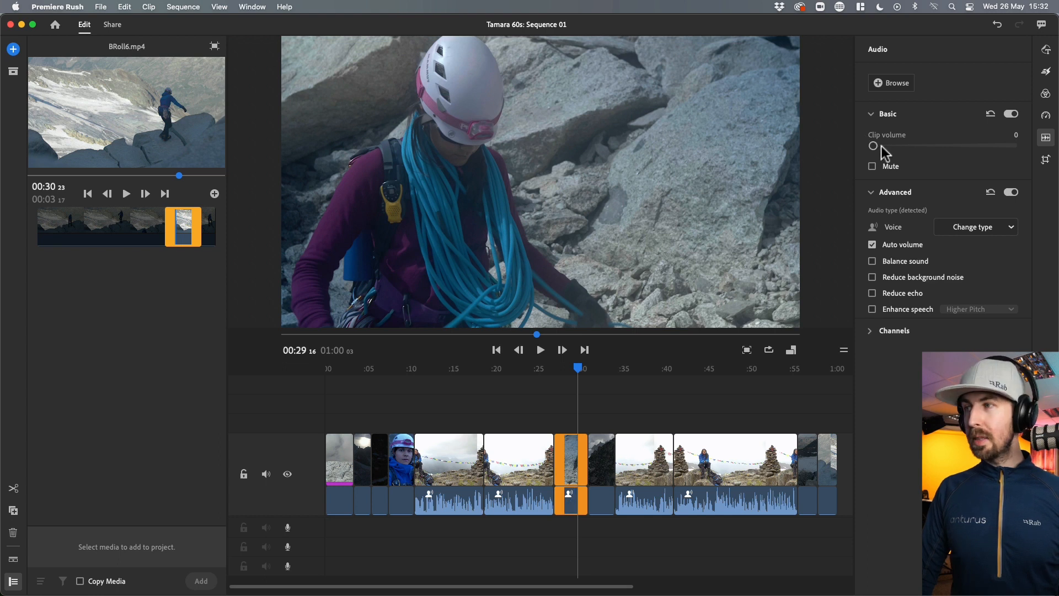
pyautogui.doubleClick(875, 147)
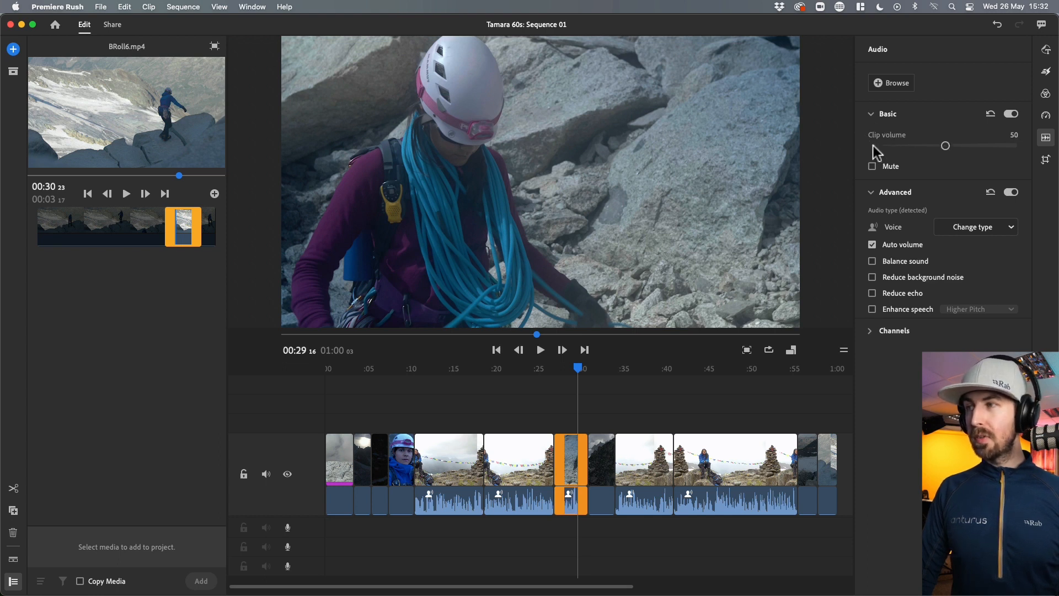
# - Try separating the rope-coiling clip's audio onto its own track and deleting it, and undo both changes
pyautogui.rightClick(572, 462)
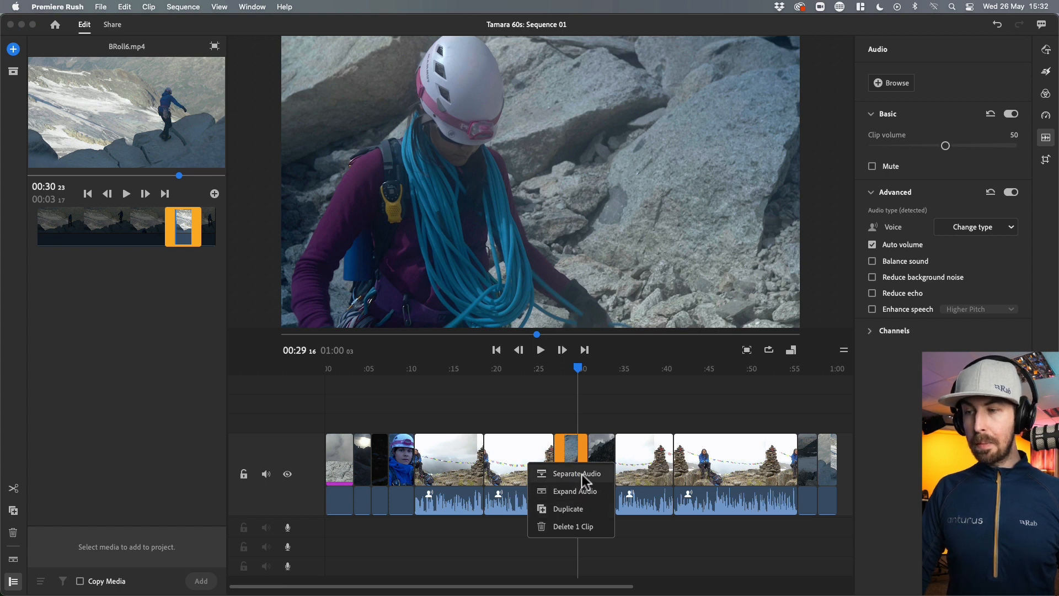
pyautogui.click(580, 475)
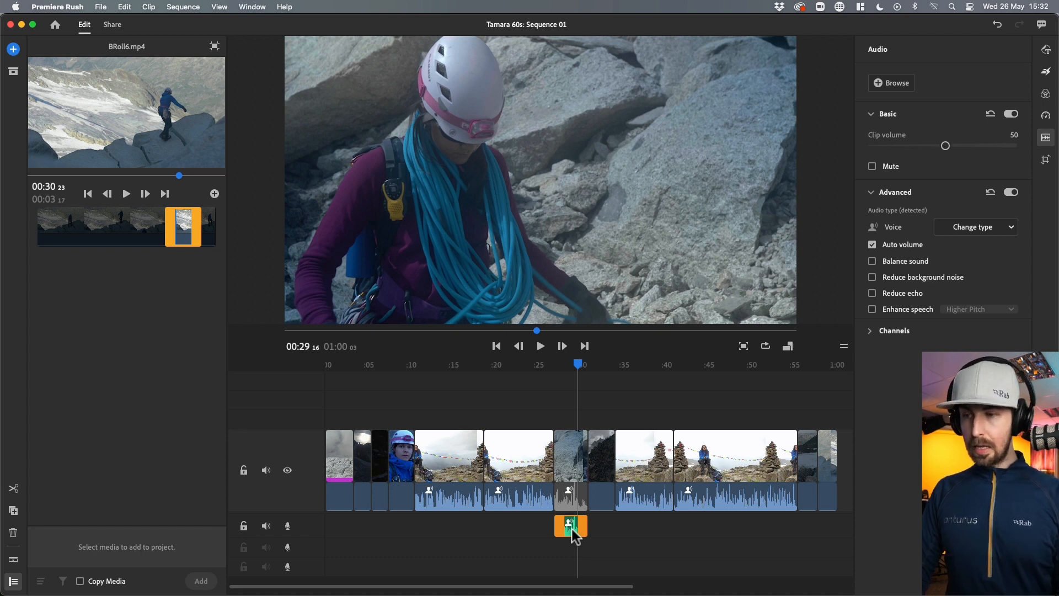
pyautogui.press('Delete')
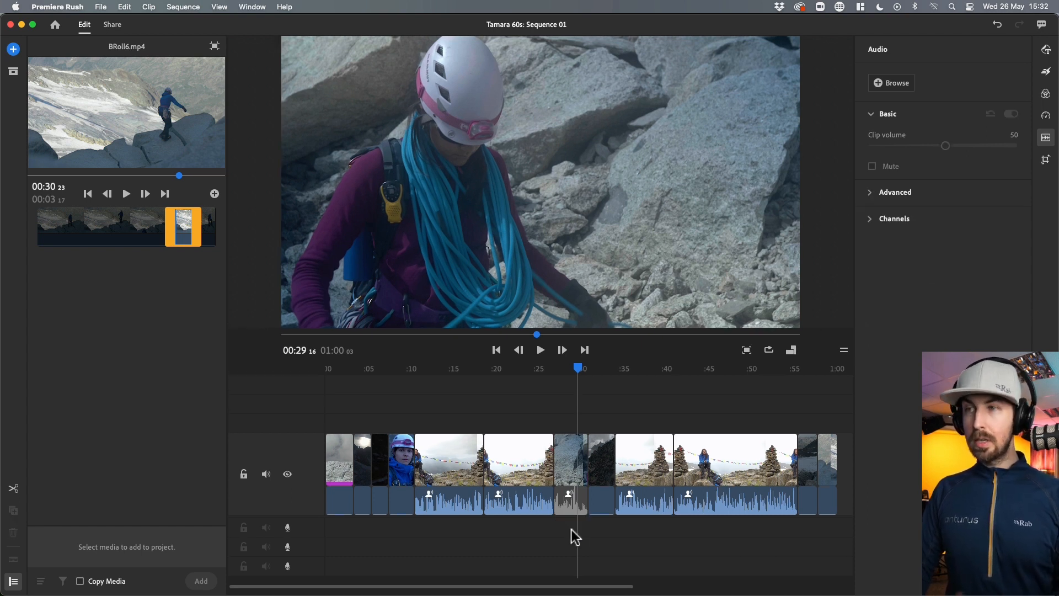
pyautogui.press('super+z')
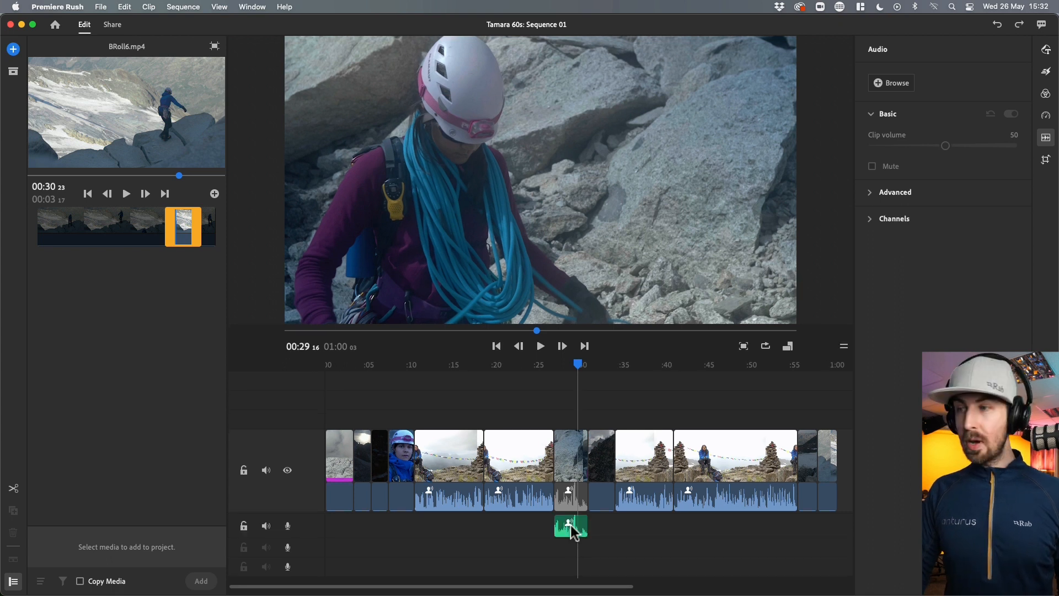
pyautogui.press('super+shift+z')
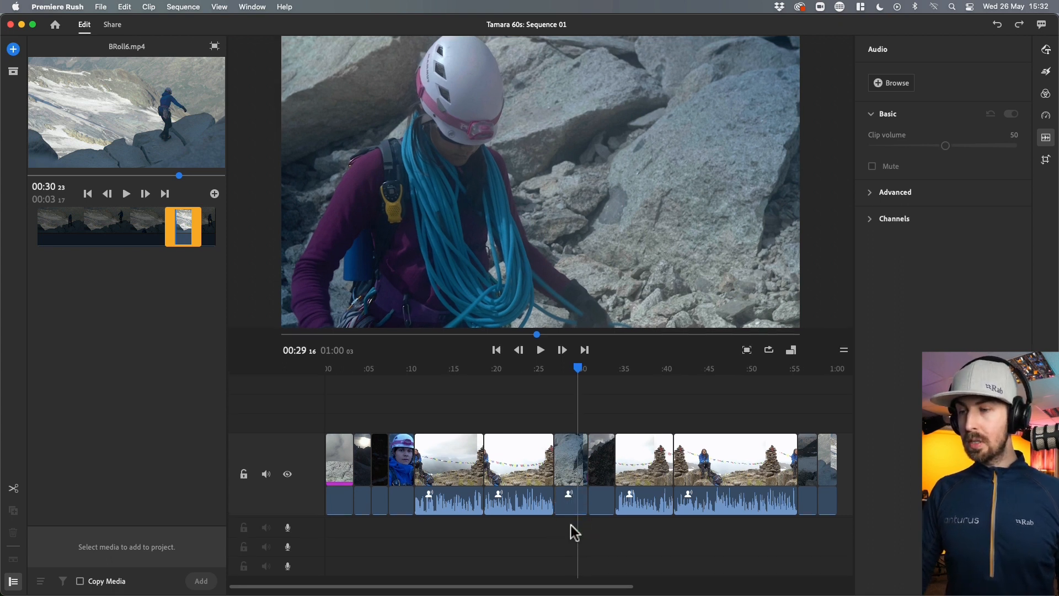
# - Mute the rope-coiling B-roll clip's audio and play the sequence from just before it into the following interview clip
pyautogui.click(574, 461)
pyautogui.click(872, 166)
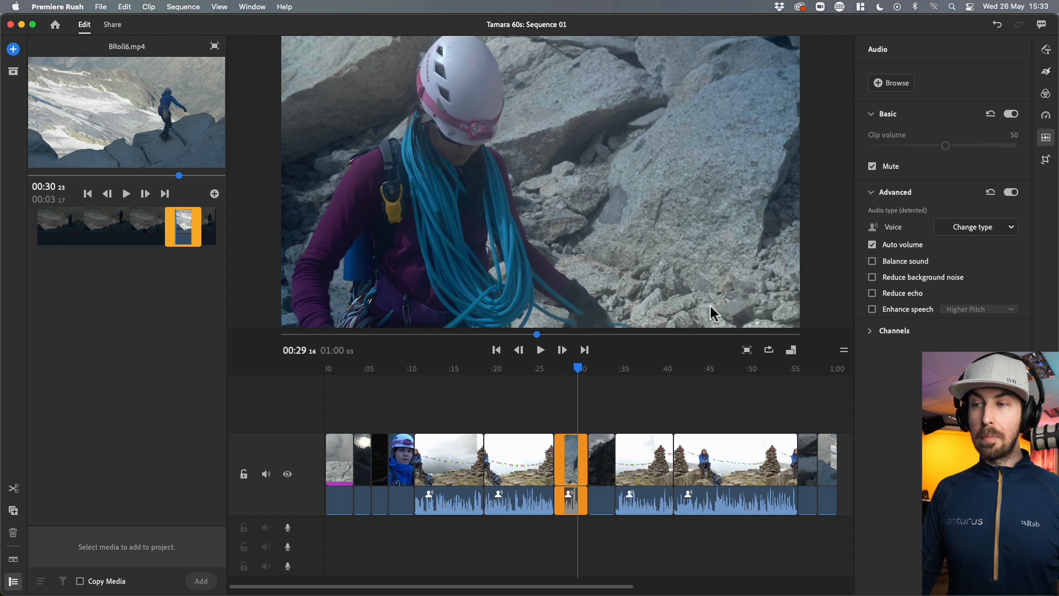
pyautogui.click(550, 368)
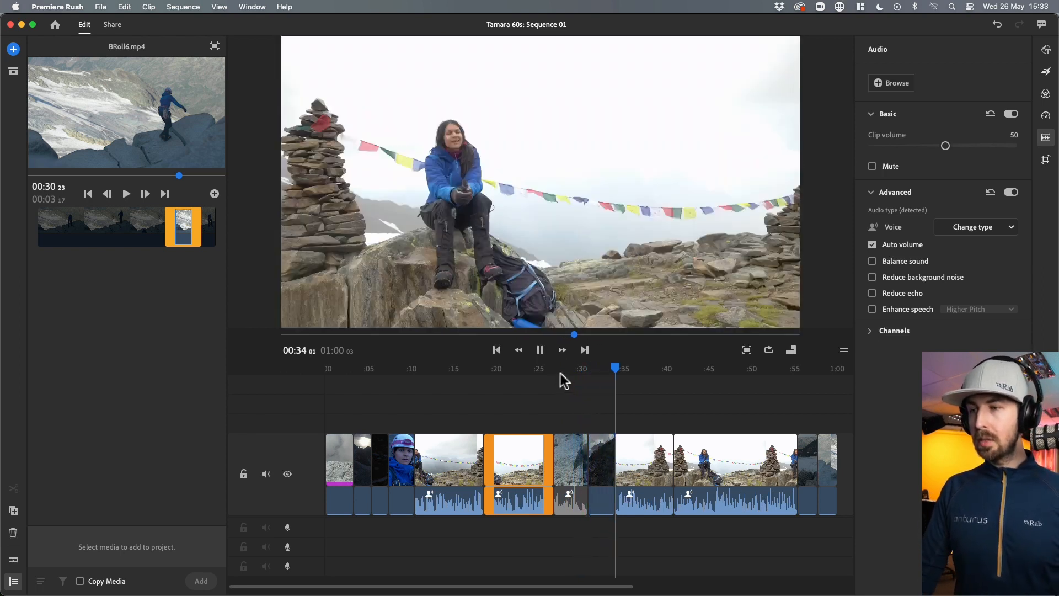
pyautogui.press('space')
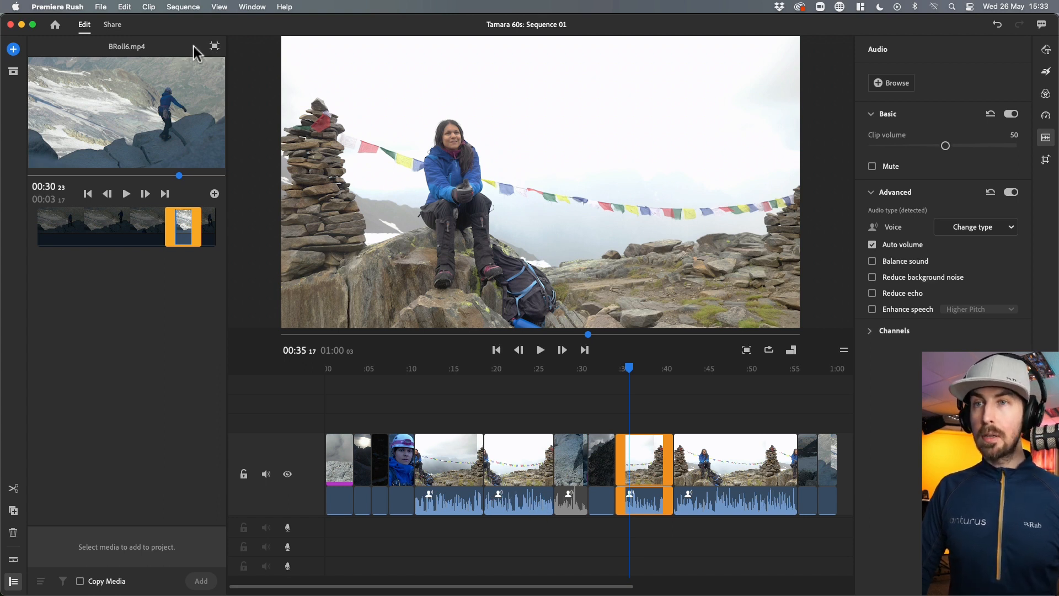
# - Leave the BRoll6 preview, go back to the Walkthroughs folder, and open the library of soundtracks, sound effects and loops
pyautogui.click(216, 47)
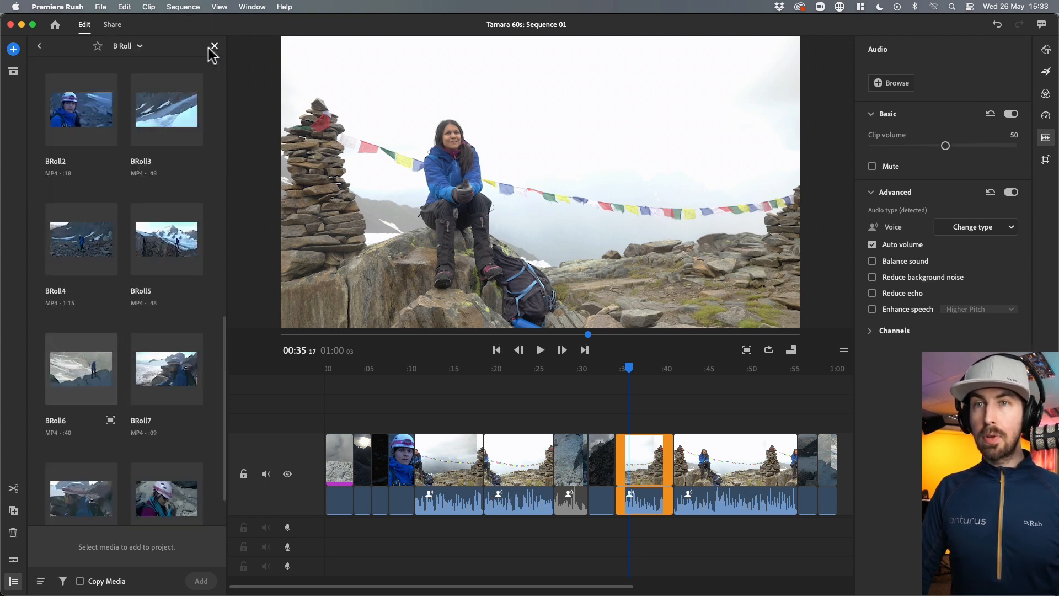
pyautogui.click(40, 47)
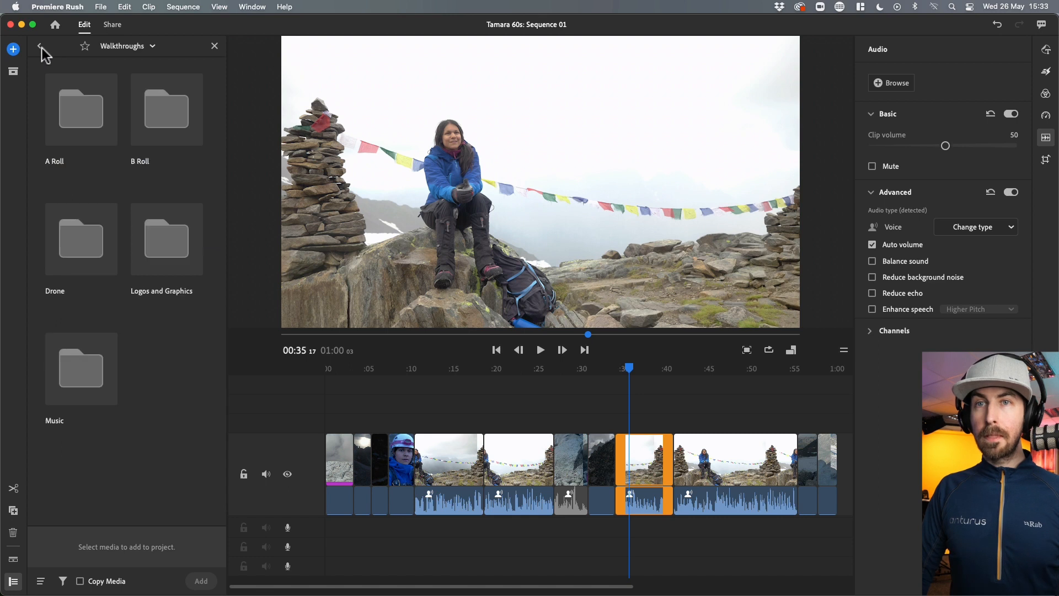
pyautogui.click(14, 50)
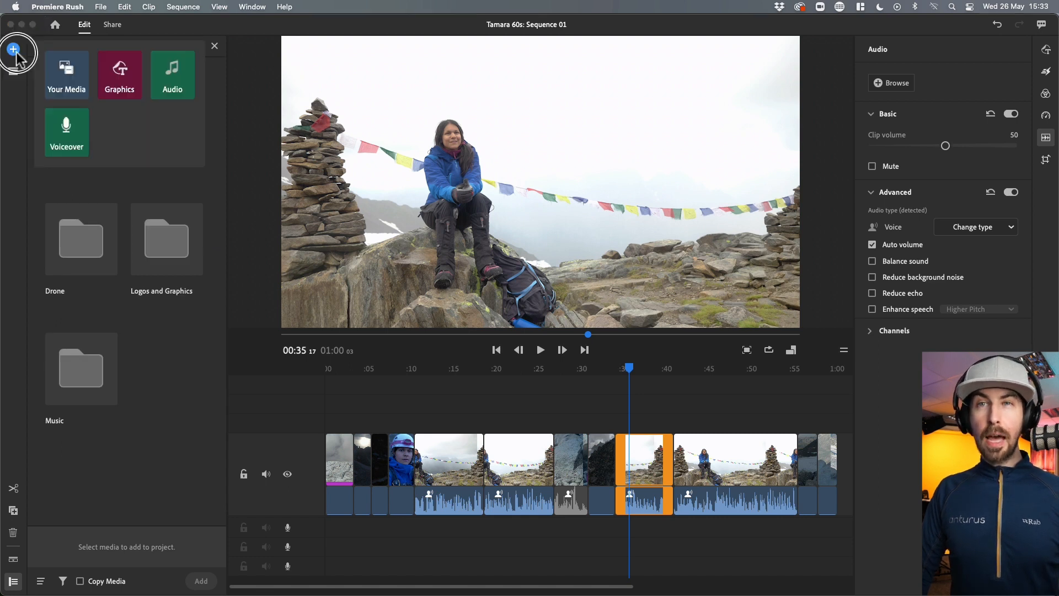
pyautogui.click(171, 75)
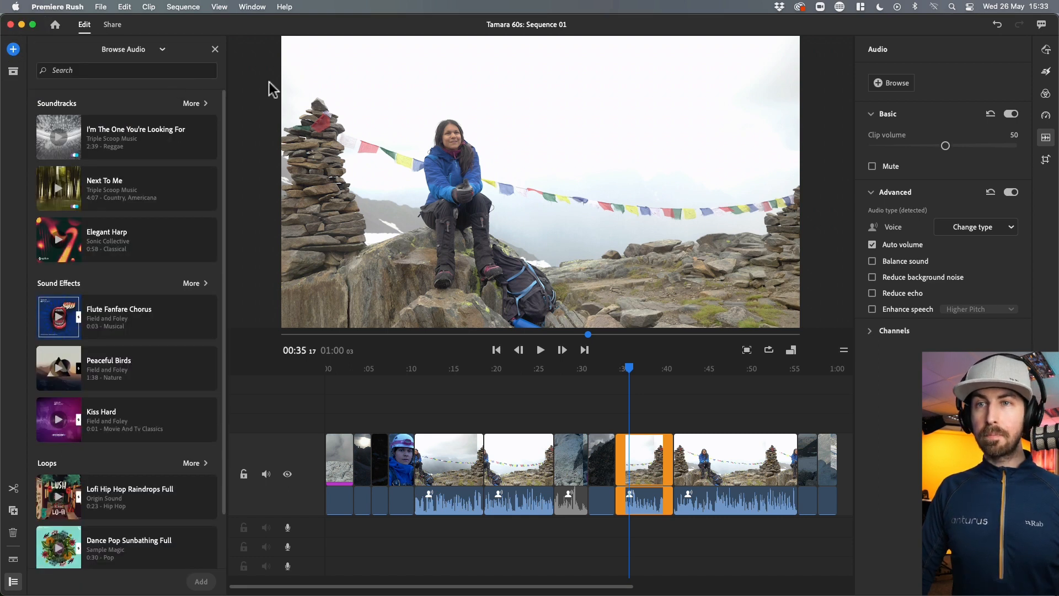
# - Browse the built-in soundtracks, sound effects and loops, and close the audio library
pyautogui.click(16, 50)
pyautogui.click(171, 83)
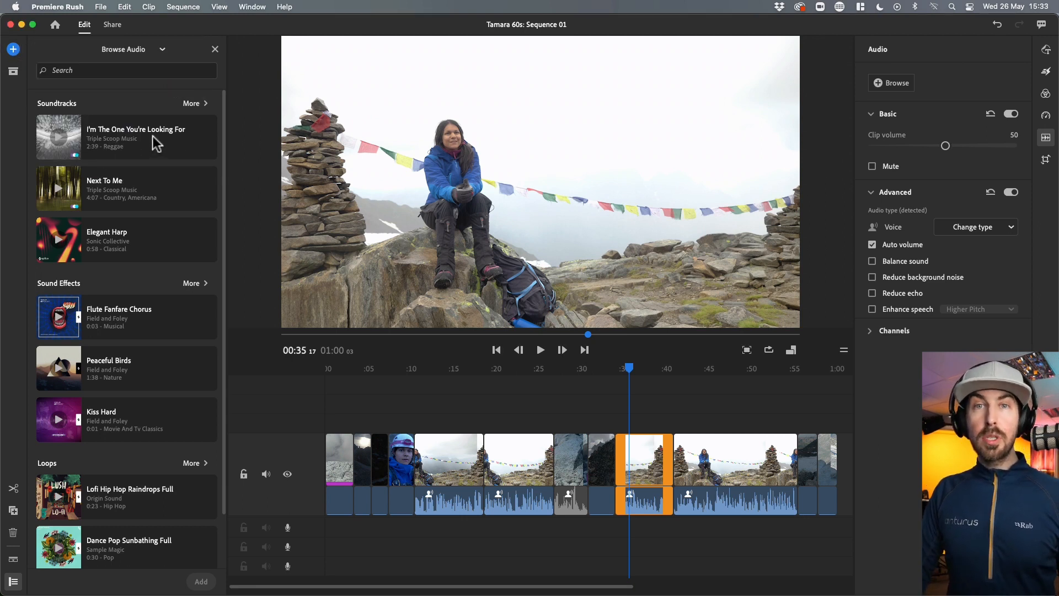
pyautogui.scroll(-2, 182, 255)
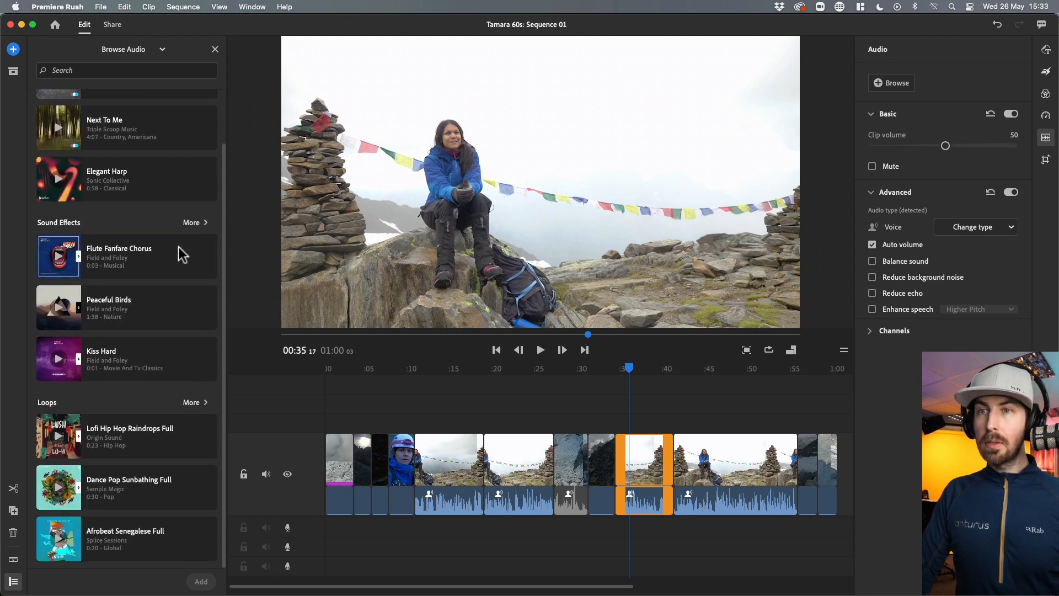
pyautogui.scroll(2, 172, 248)
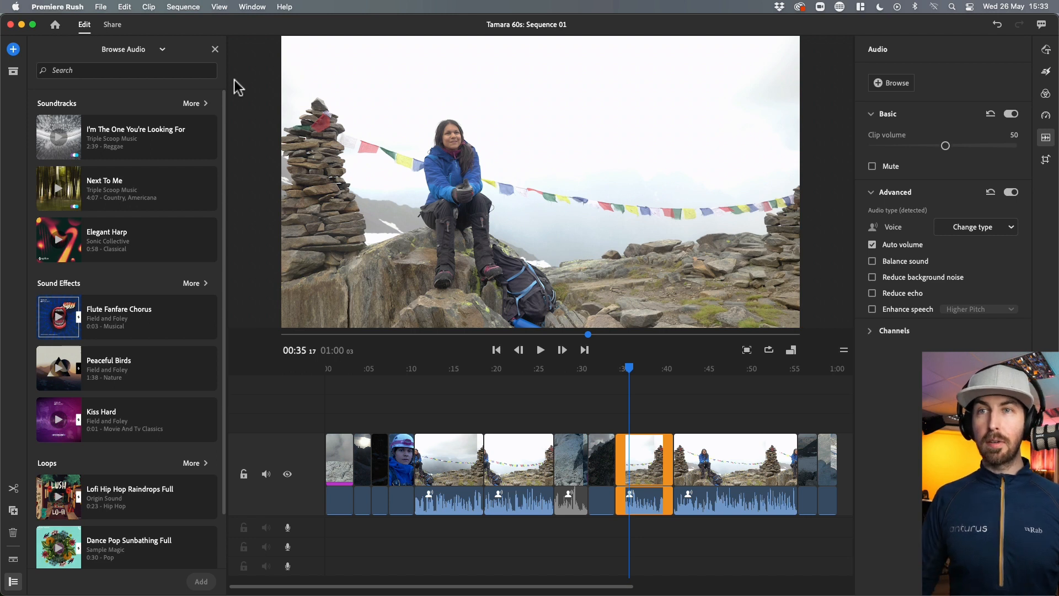
pyautogui.click(214, 50)
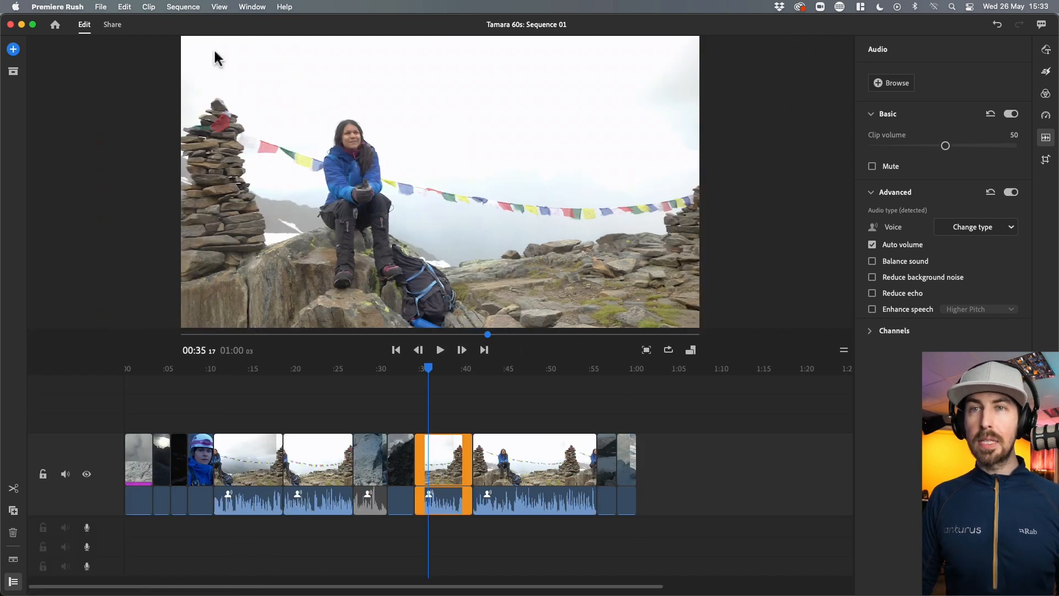
# - Open the Music folder in your own media and preview the GLASWING Sunne instrumental from about 16 seconds in
pyautogui.click(17, 49)
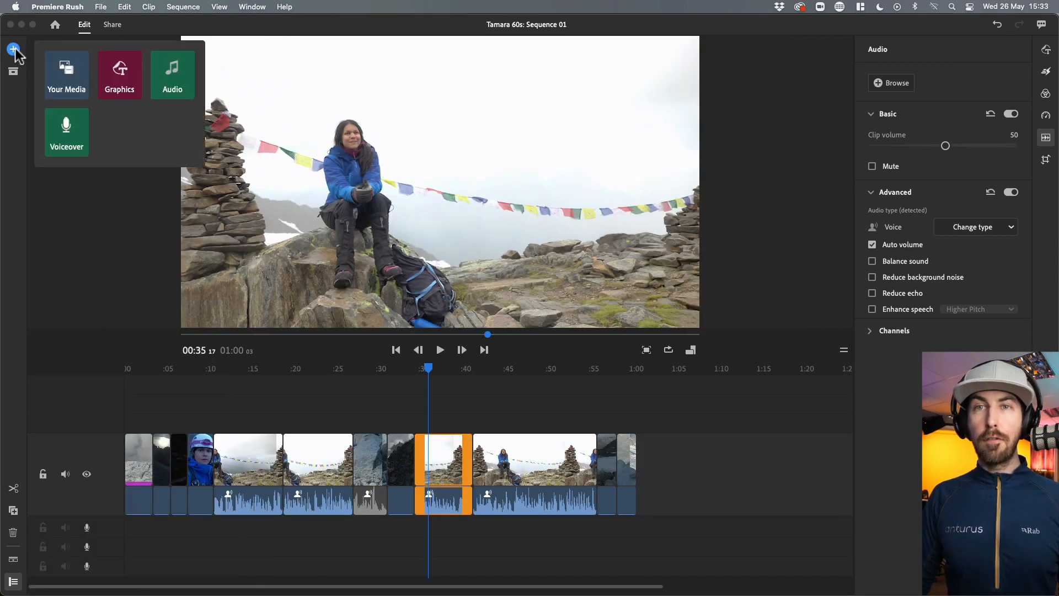
pyautogui.click(63, 67)
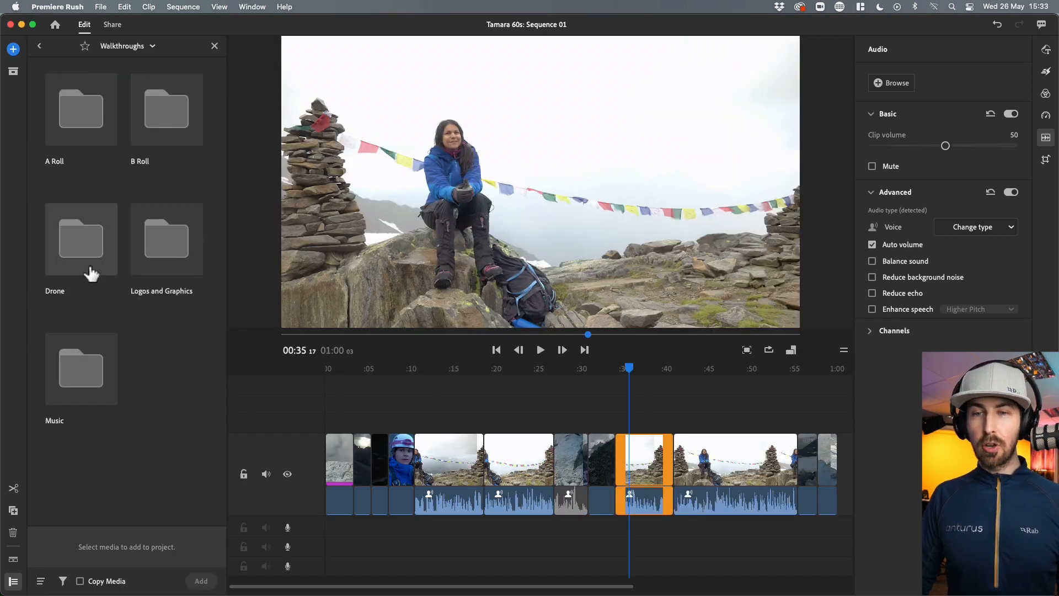
pyautogui.doubleClick(83, 361)
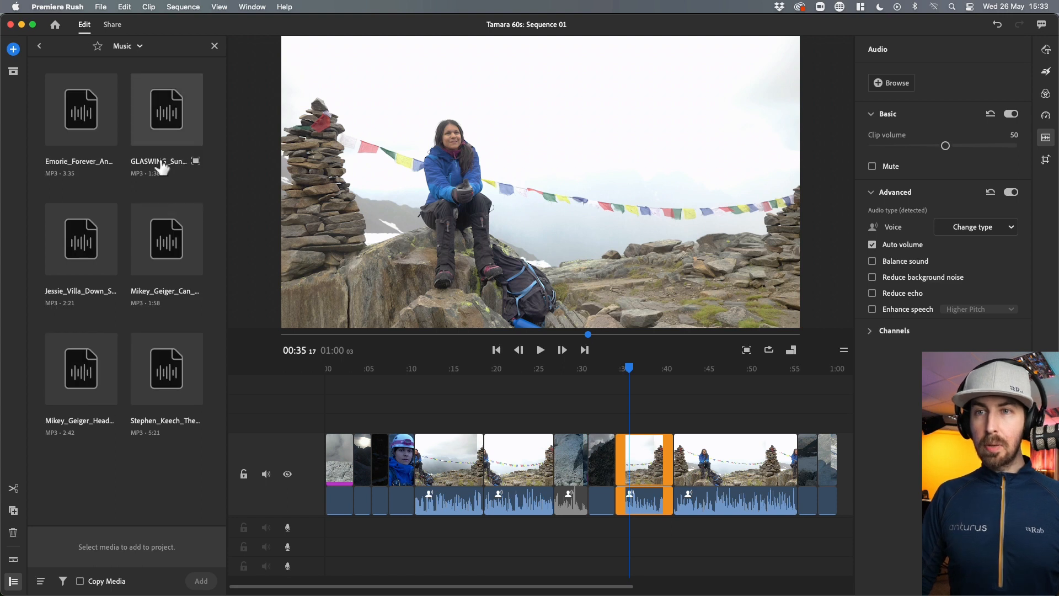
pyautogui.click(196, 162)
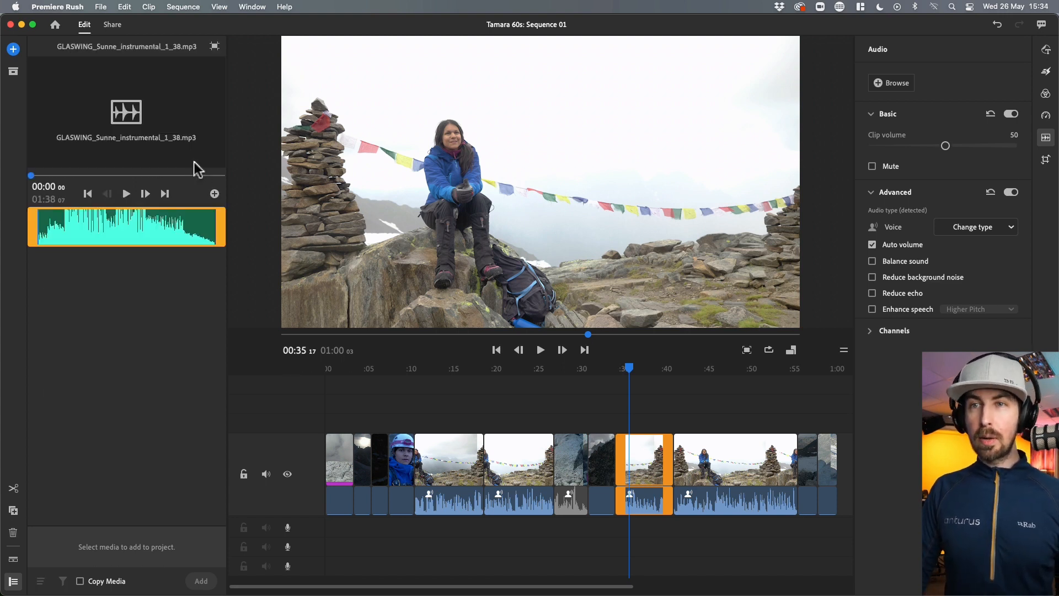
pyautogui.click(66, 223)
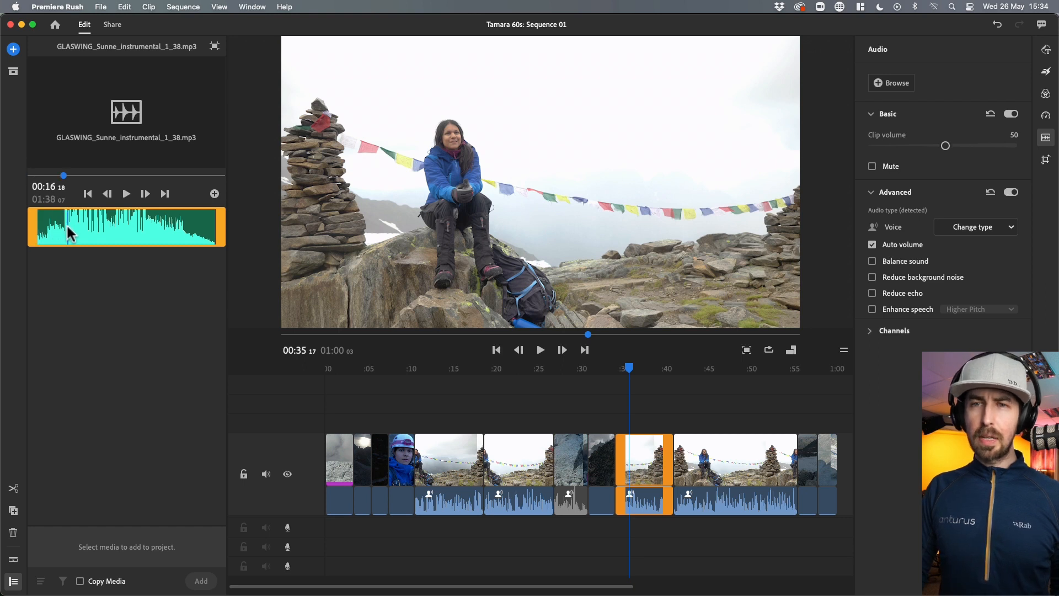
pyautogui.click(127, 194)
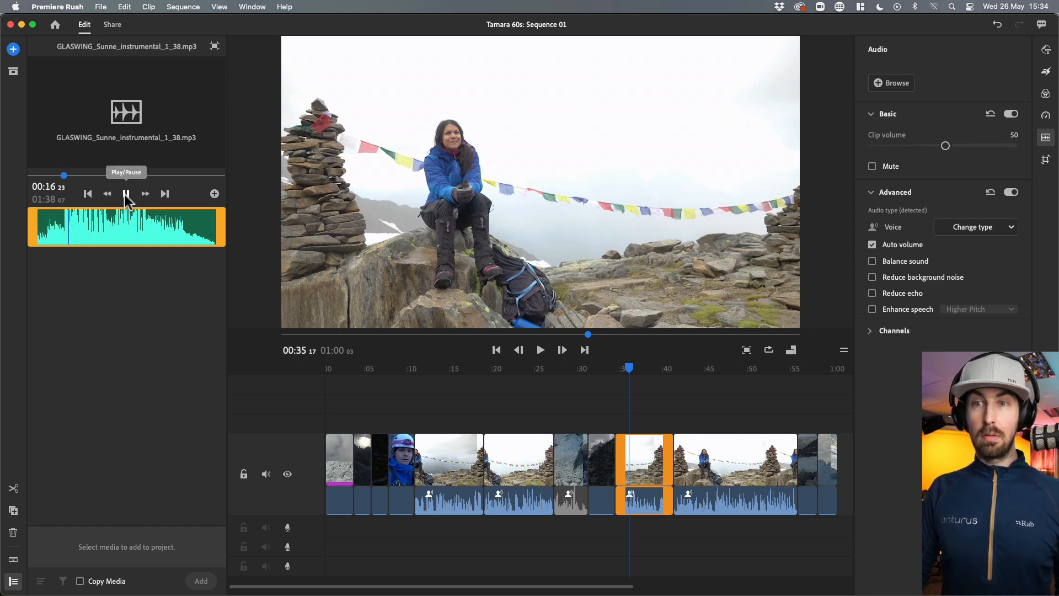
pyautogui.click(126, 194)
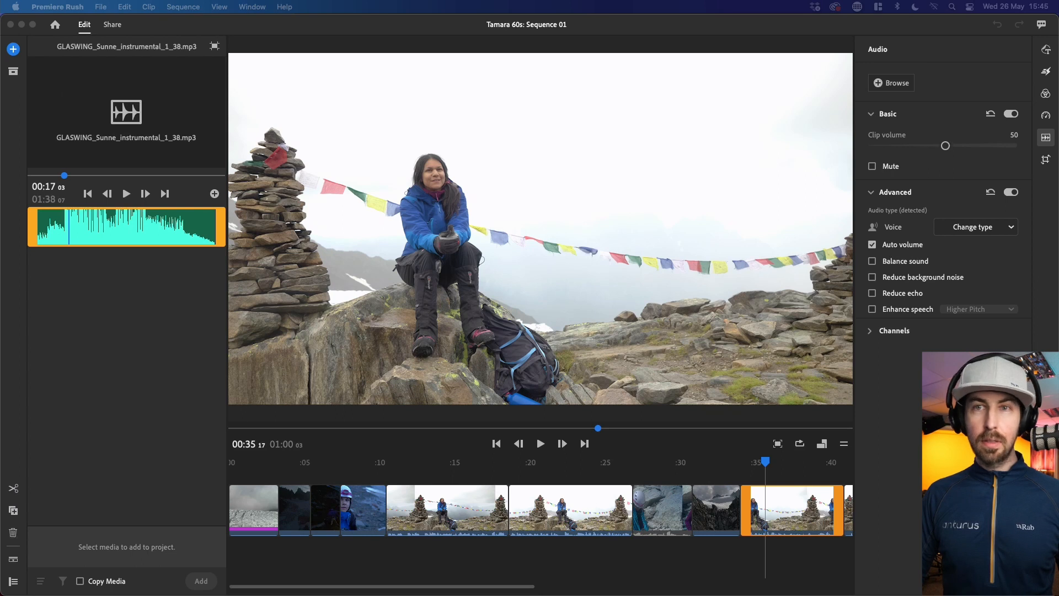
pyautogui.click(215, 46)
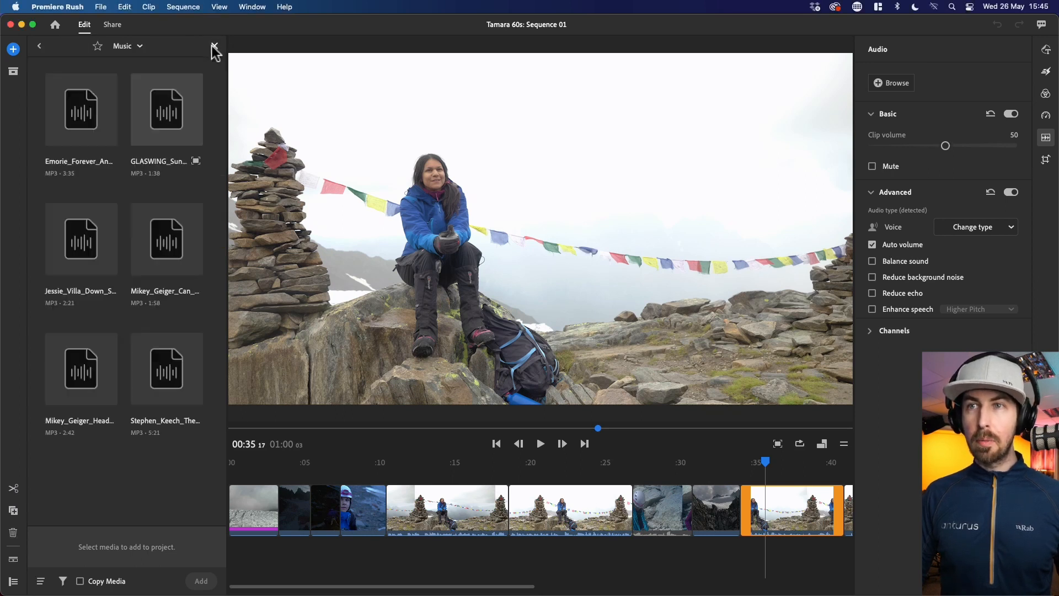
# - Preview the Down Stripped lead vocal track from about 52 seconds in and return to the Music folder
pyautogui.click(107, 282)
pyautogui.click(104, 220)
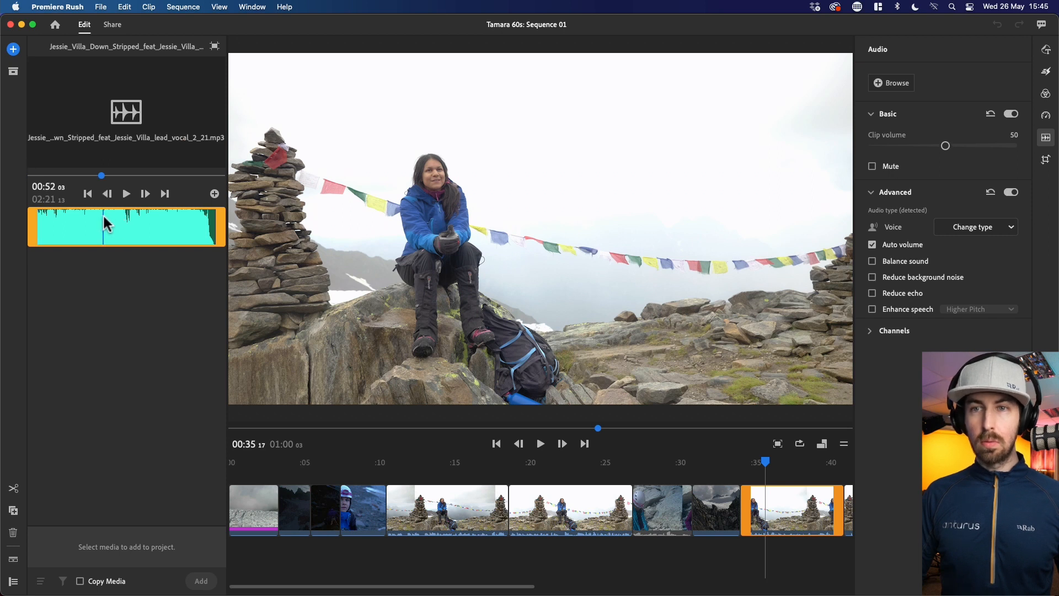
pyautogui.press('space')
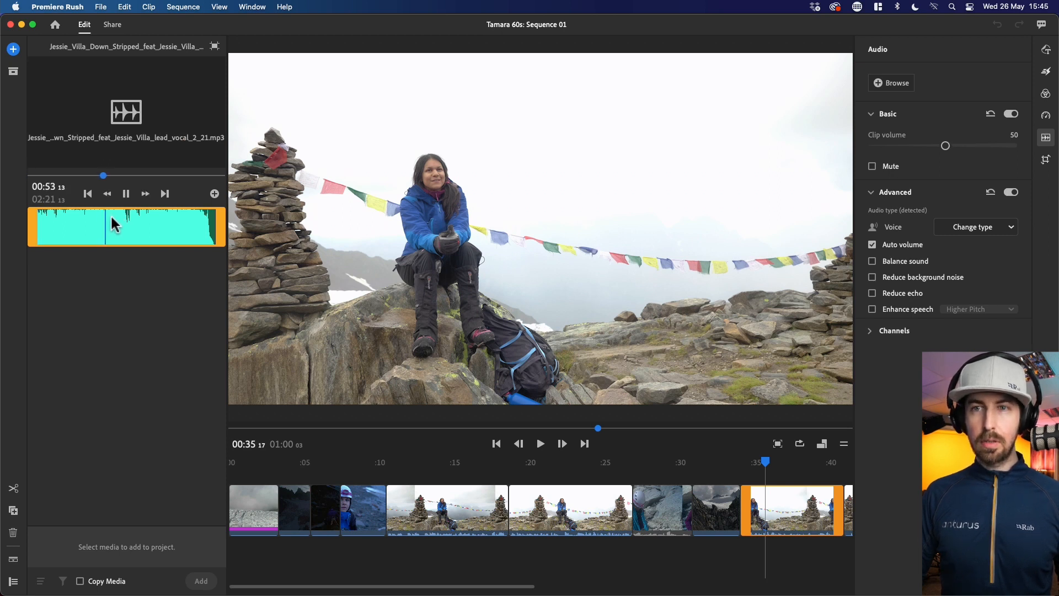
pyautogui.press('space')
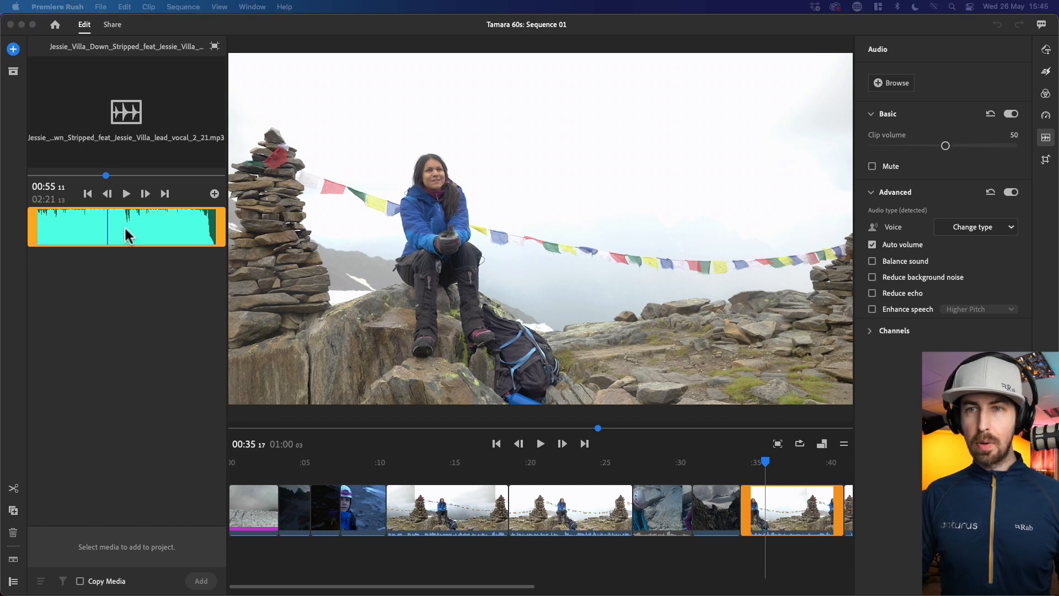
pyautogui.click(101, 224)
pyautogui.press('space')
pyautogui.press('space')
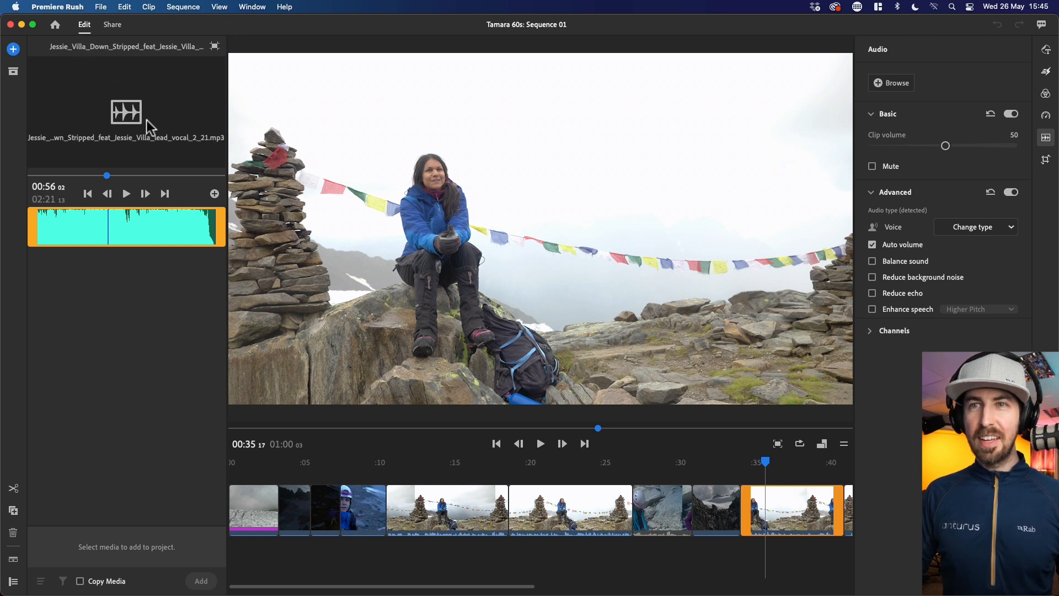
pyautogui.click(216, 48)
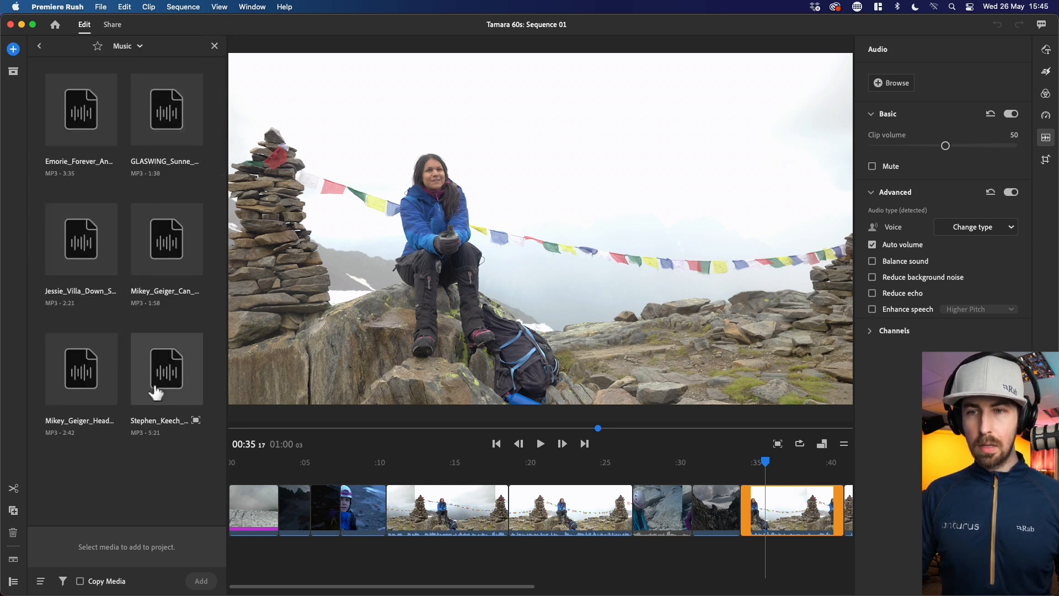
# - Preview the instrumental "The Part Where They Got Into A Fight" near the one-minute mark and set its out point at 01:02:16
pyautogui.click(163, 391)
pyautogui.click(177, 402)
pyautogui.click(196, 421)
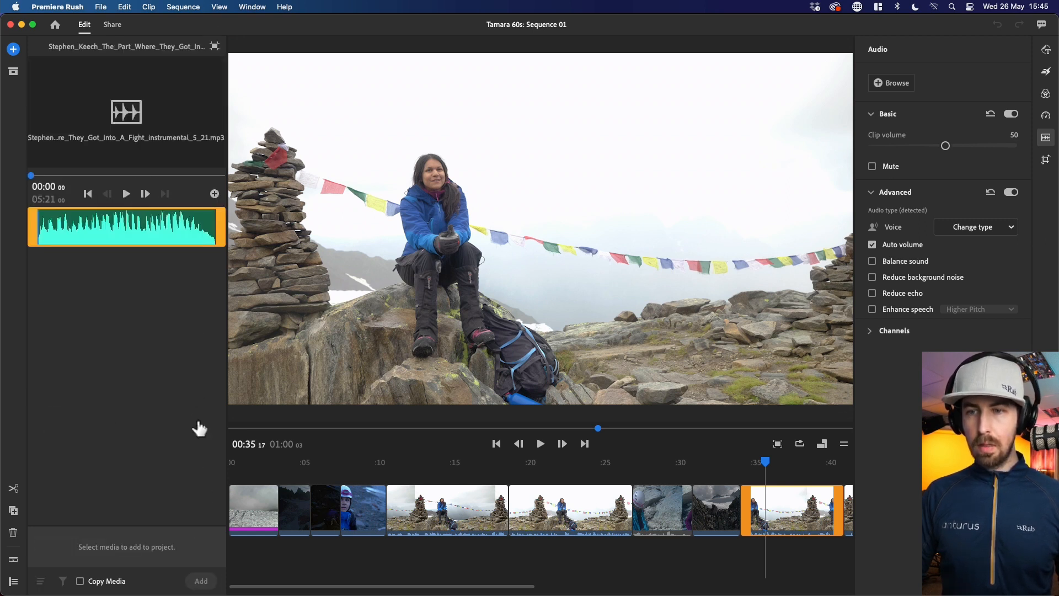
pyautogui.click(71, 226)
pyautogui.click(68, 224)
pyautogui.press('space')
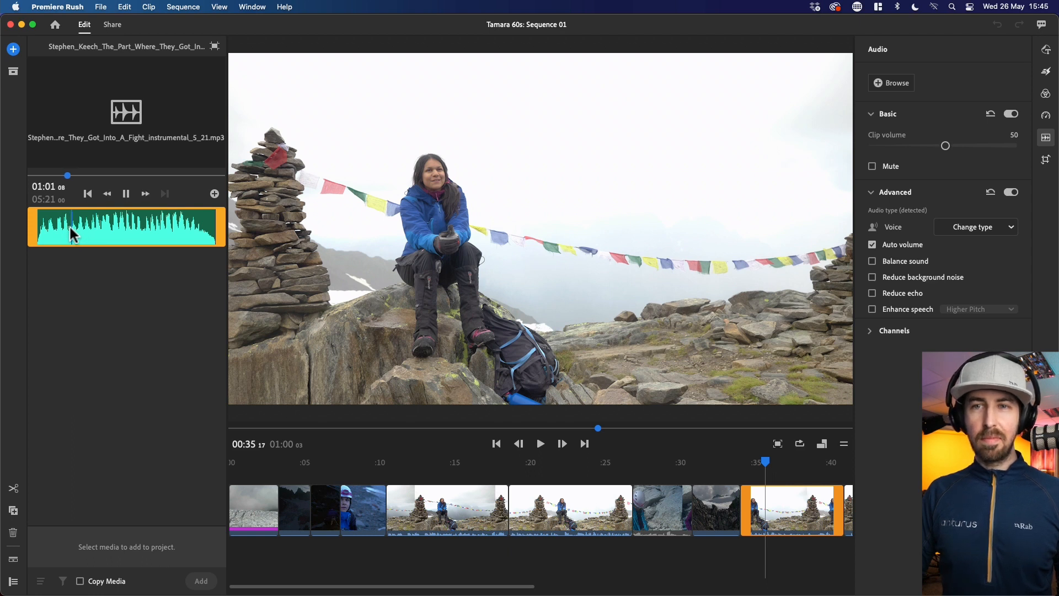
pyautogui.press('space')
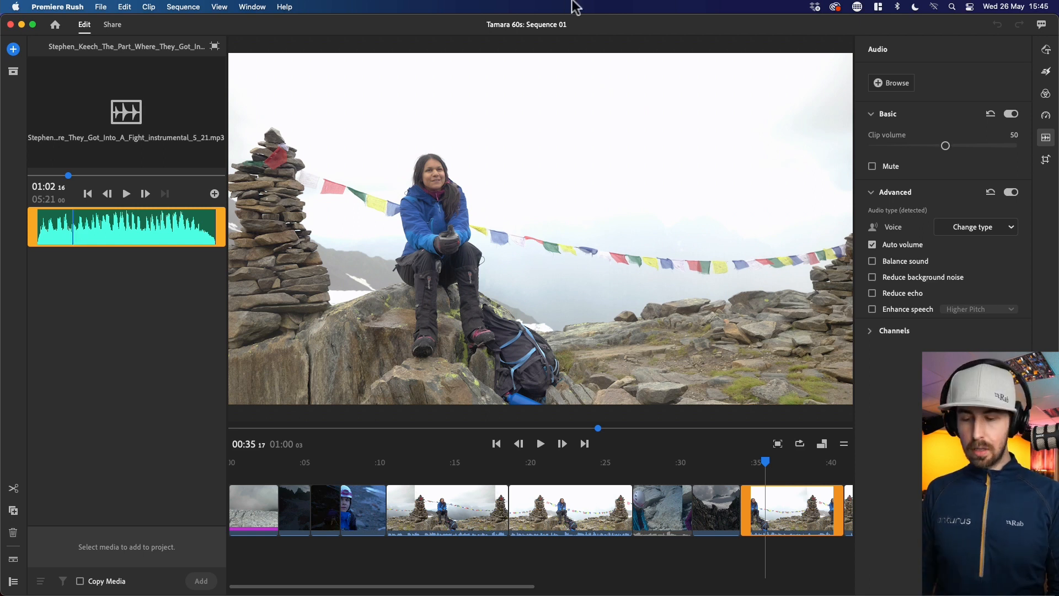
pyautogui.press('o')
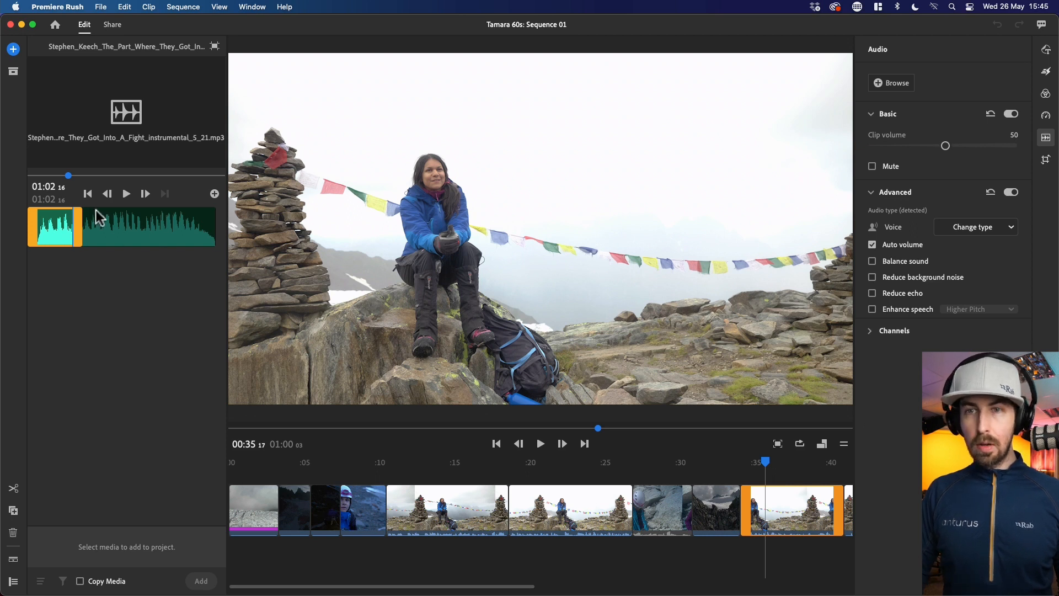
# - Add the trimmed instrumental to the sequence, starting at 00:00
pyautogui.click(214, 193)
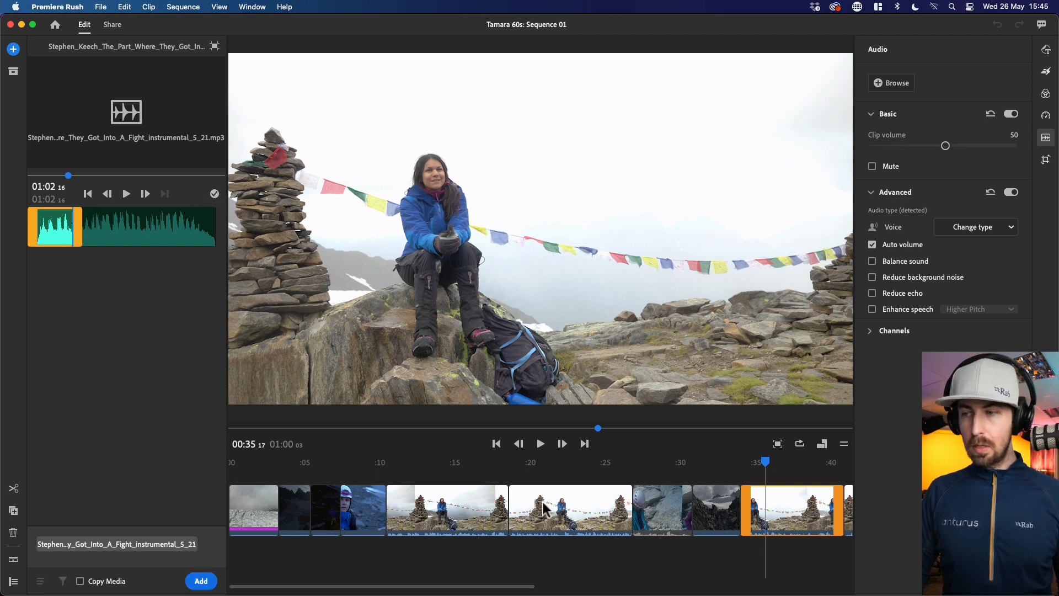
pyautogui.click(274, 467)
pyautogui.moveTo(275, 467); pyautogui.dragTo(232, 467)
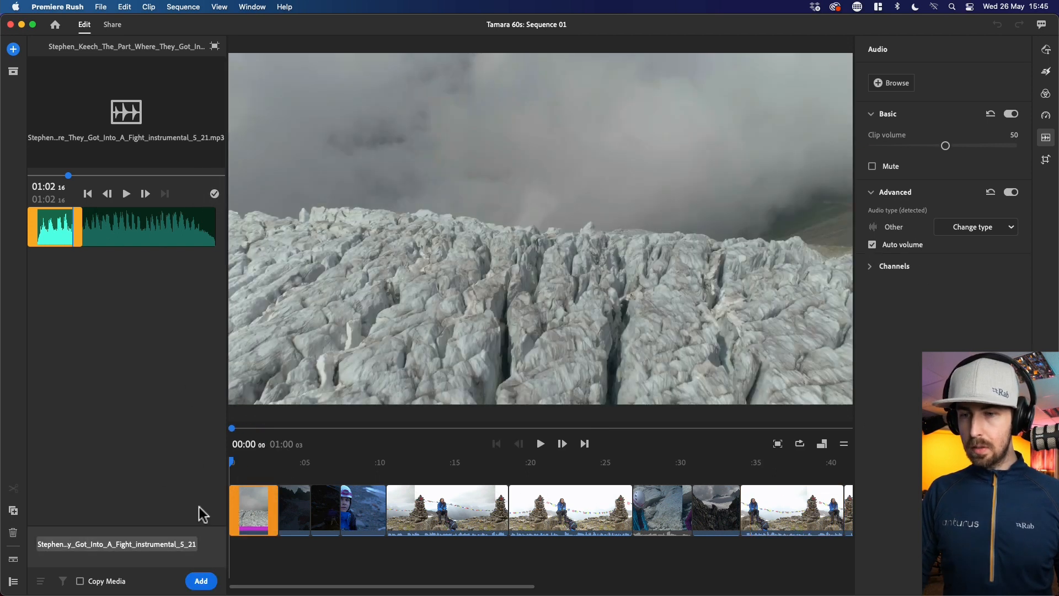
pyautogui.click(201, 581)
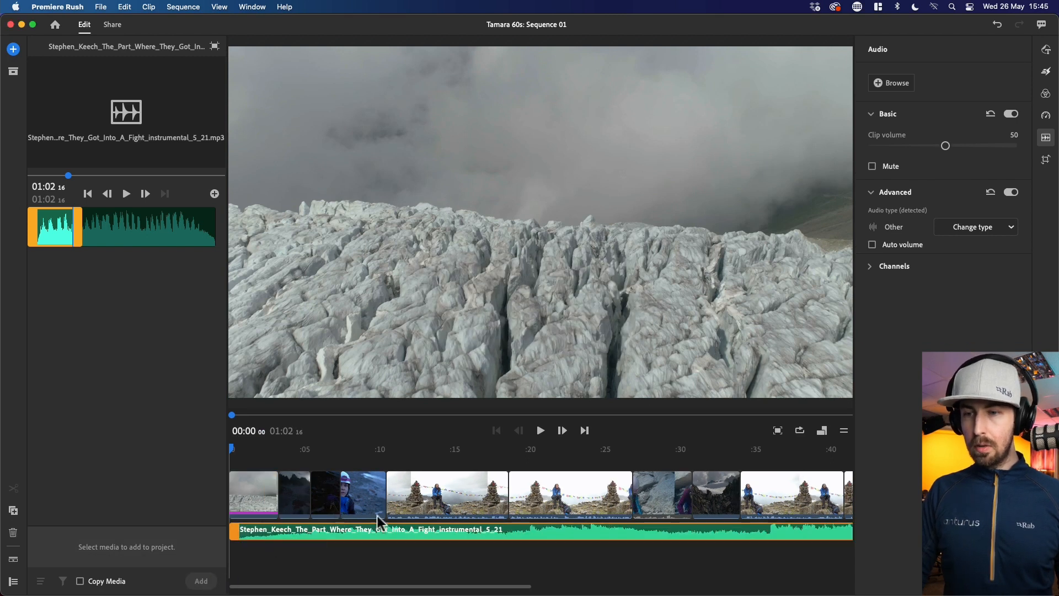
# - Expand the audio on the timeline and shorten the music clip to end at about 22 seconds
pyautogui.click(13, 561)
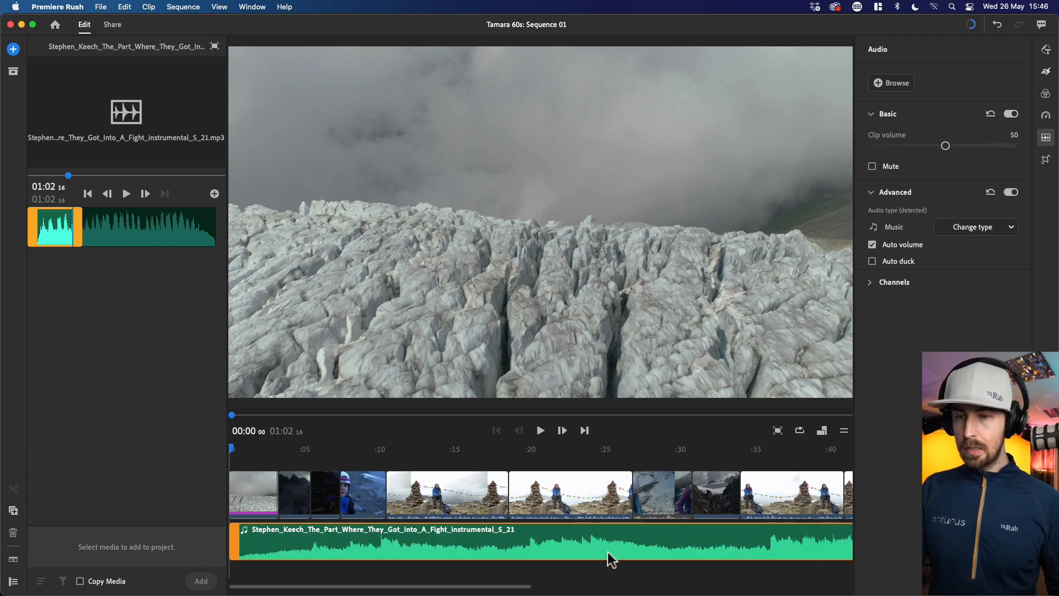
pyautogui.moveTo(535, 585); pyautogui.dragTo(701, 591)
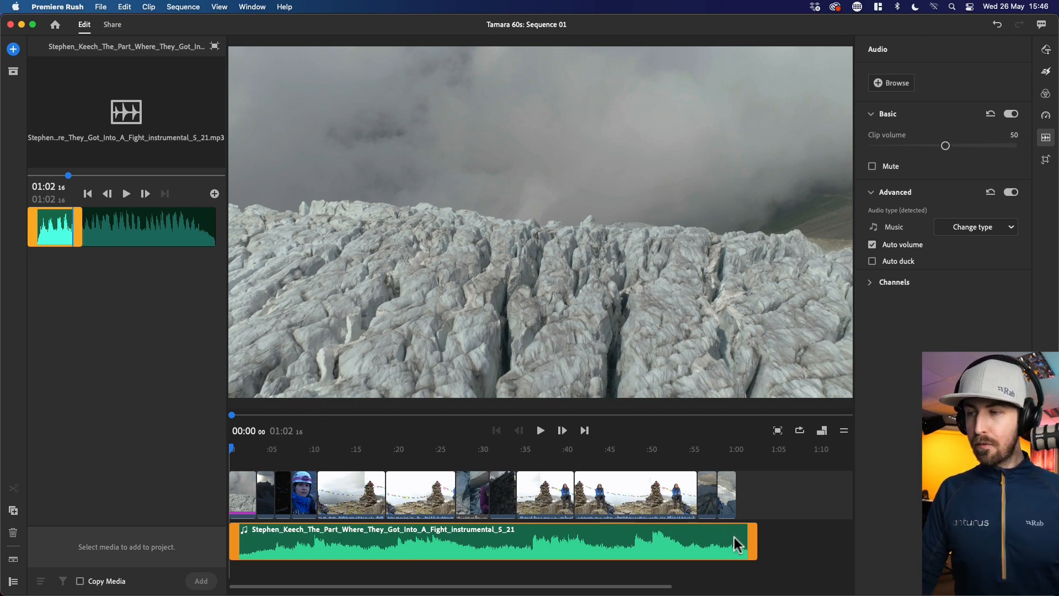
pyautogui.moveTo(752, 542); pyautogui.dragTo(414, 545)
# - Set the source track's in point to 04:25:08 and add this closing section to the sequence at 00:33:16
pyautogui.click(173, 224)
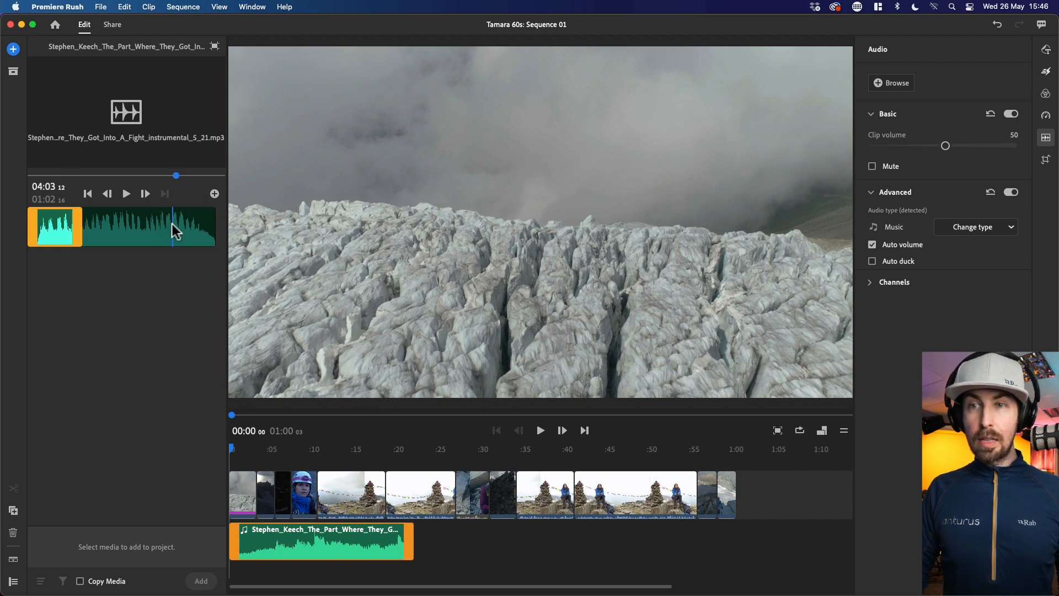
pyautogui.press('i')
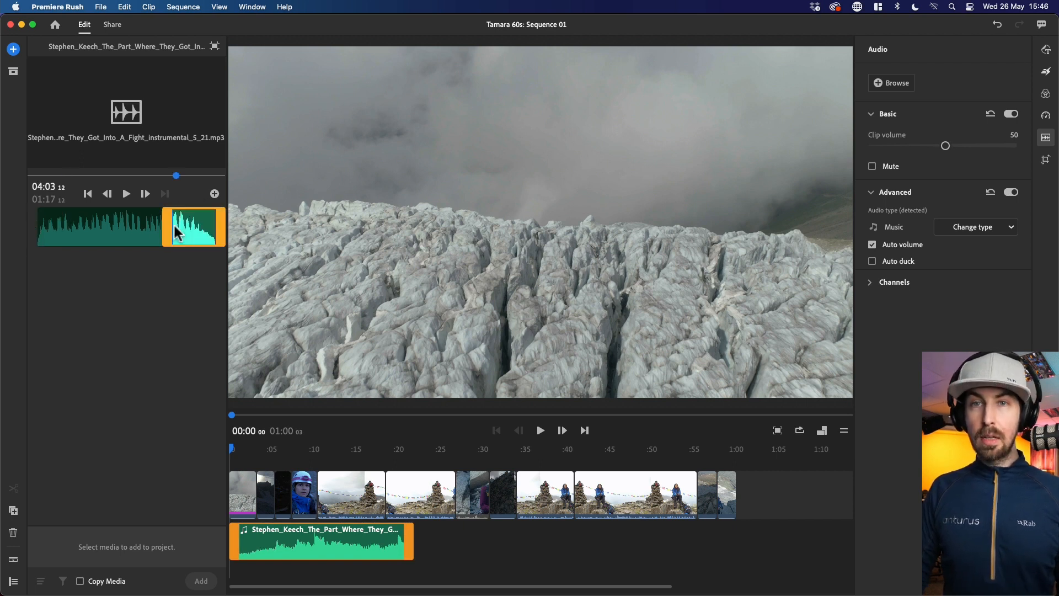
pyautogui.click(184, 223)
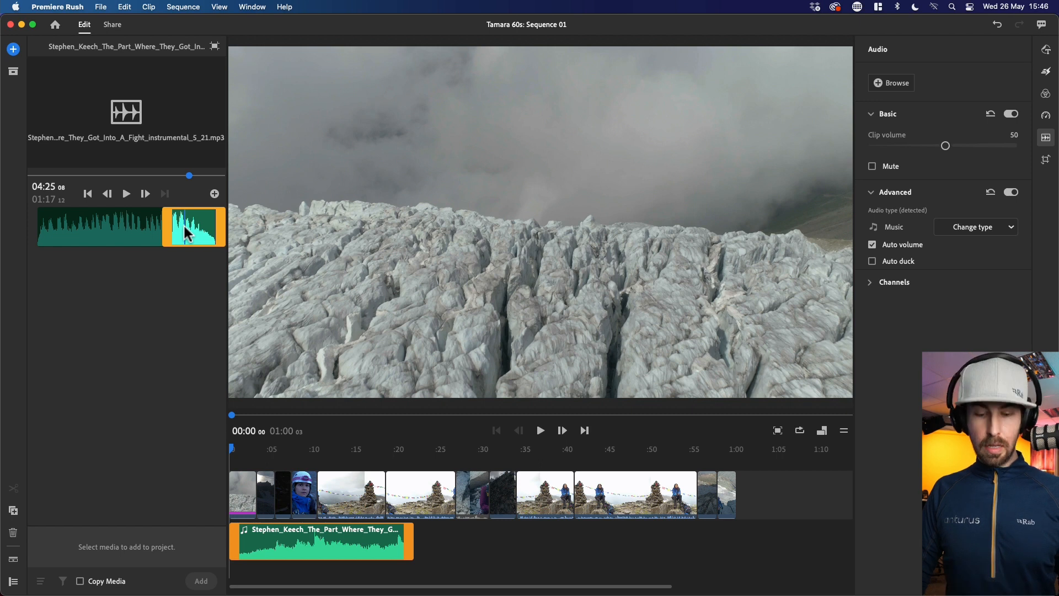
pyautogui.press('i')
pyautogui.click(215, 194)
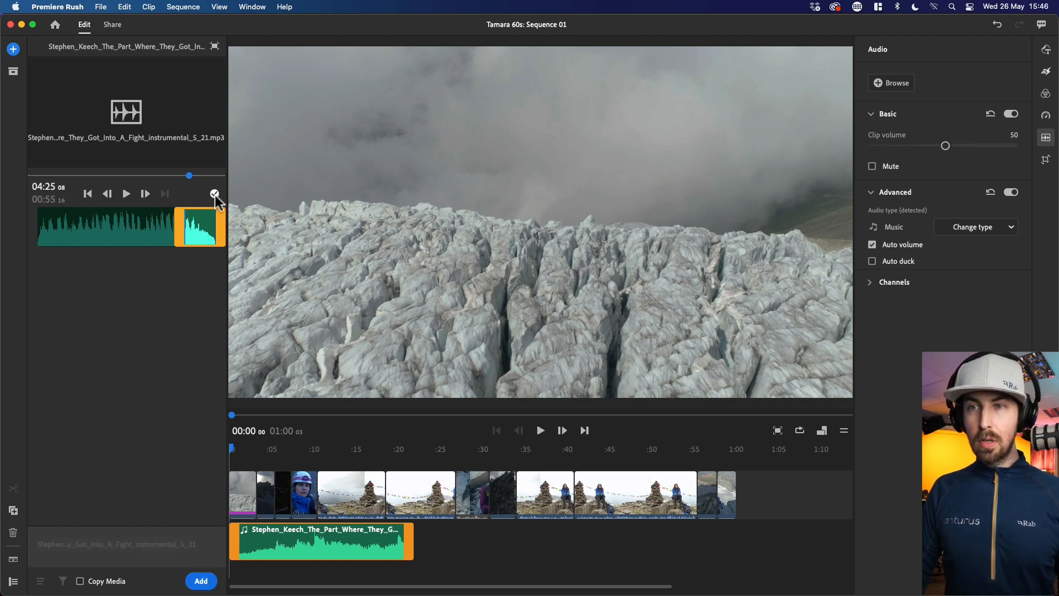
pyautogui.click(513, 449)
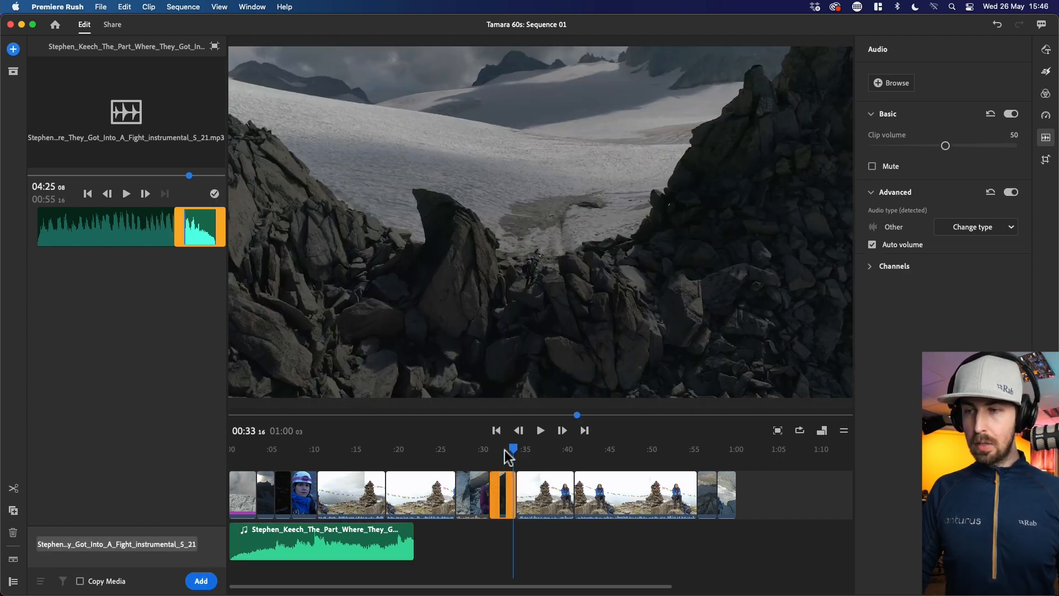
pyautogui.click(202, 581)
# - Fit the closing music section to end with the video at about one minute and extend its start back to meet the first music clip
pyautogui.moveTo(682, 543); pyautogui.dragTo(612, 547)
pyautogui.moveTo(449, 545); pyautogui.dragTo(692, 545)
pyautogui.moveTo(772, 544); pyautogui.dragTo(601, 554)
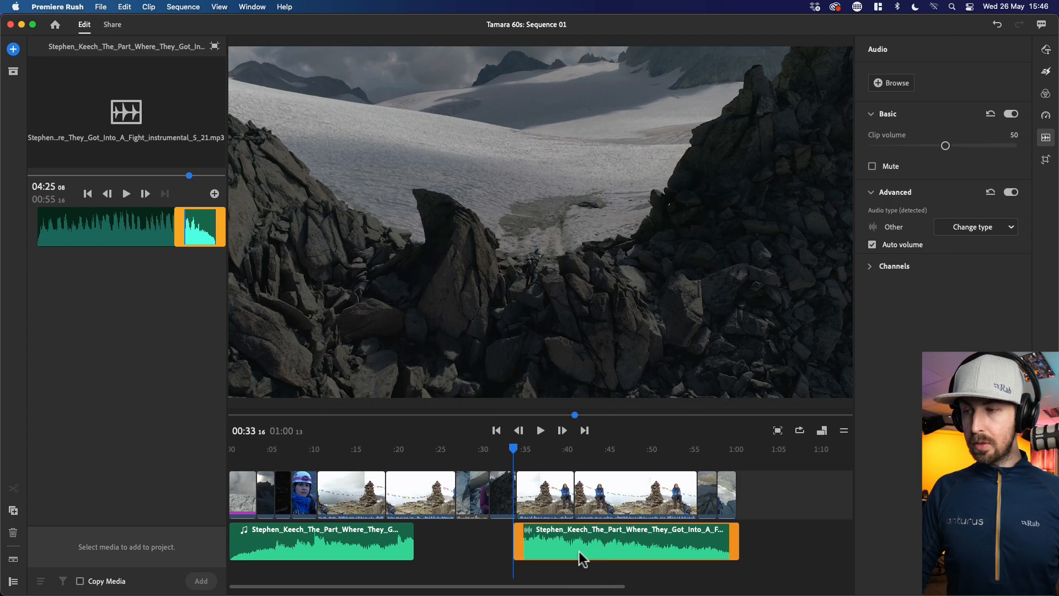
pyautogui.moveTo(524, 548); pyautogui.dragTo(426, 550)
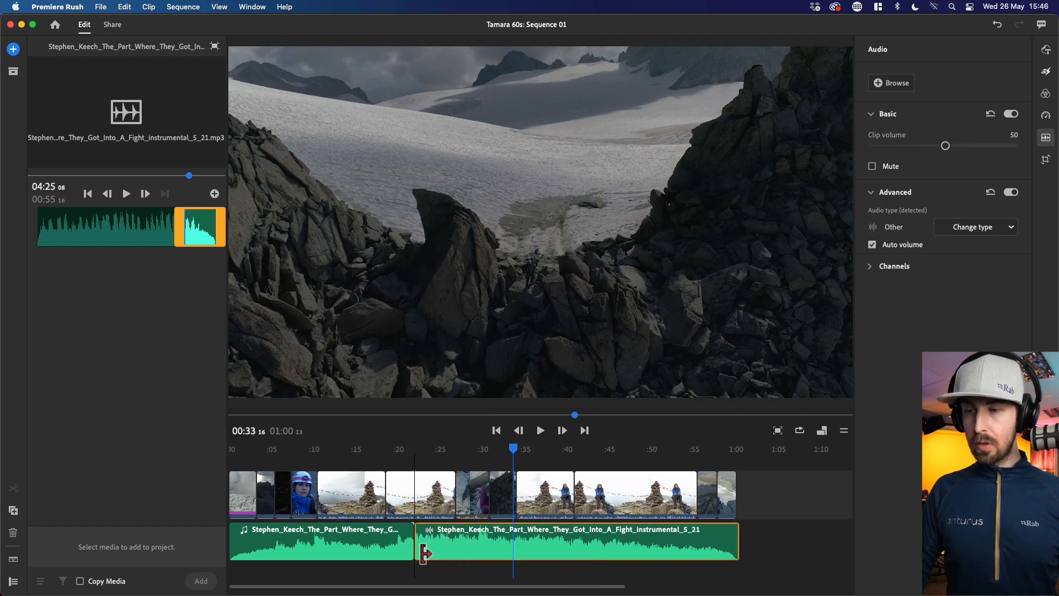
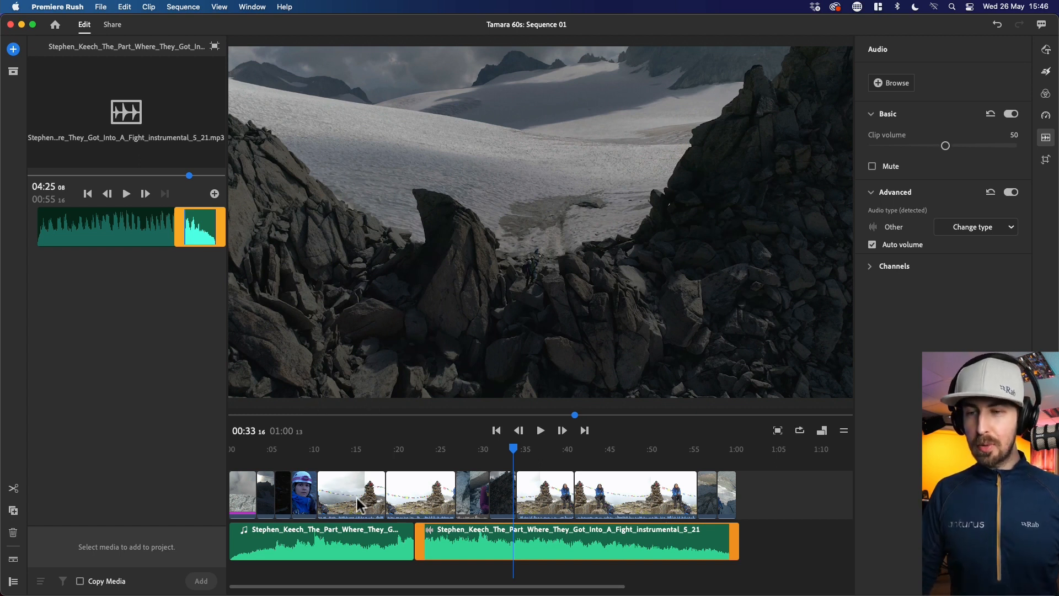
# - Split the music track at about 10, 26 and 34 seconds, in line with the cuts around the interview shots
pyautogui.click(319, 549)
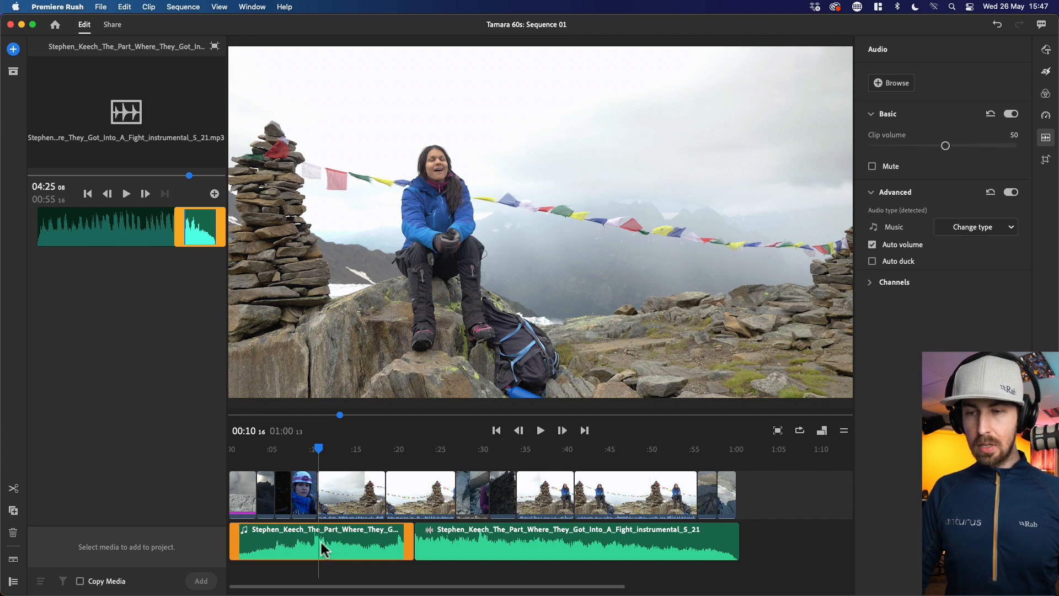
pyautogui.click(13, 488)
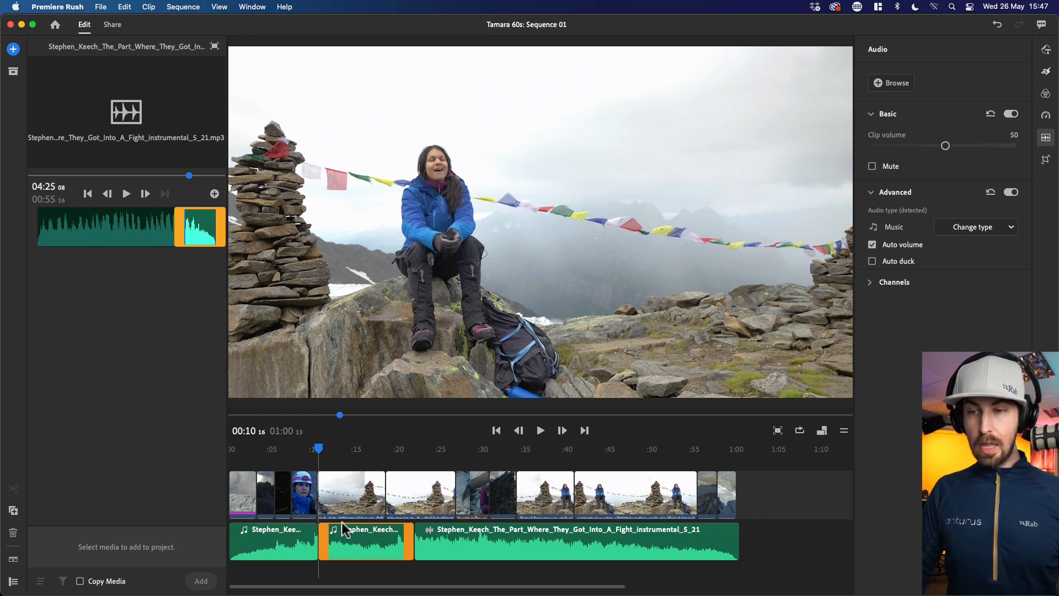
pyautogui.click(455, 542)
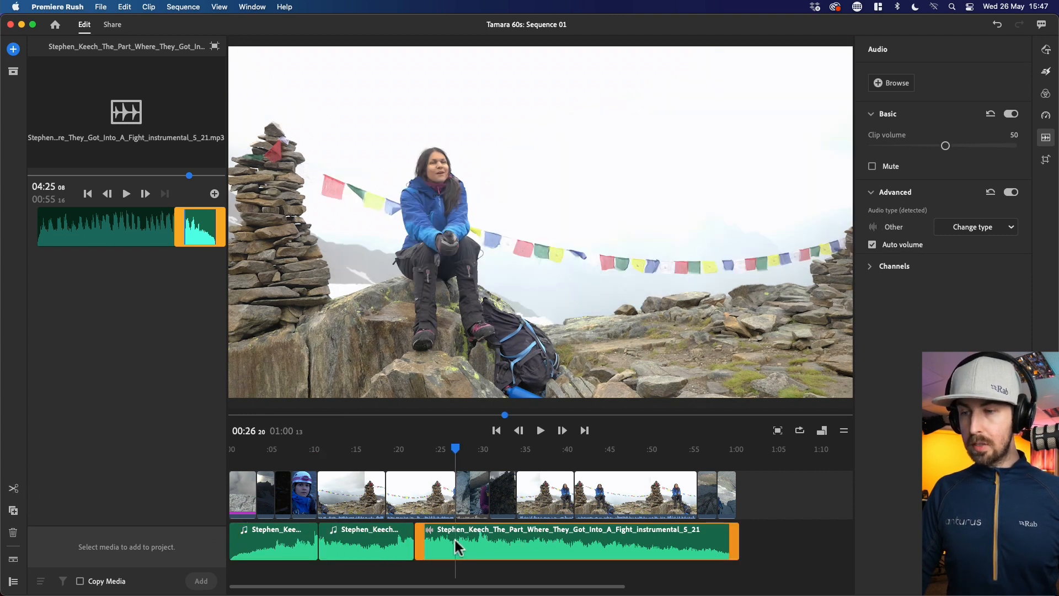
pyautogui.press('s')
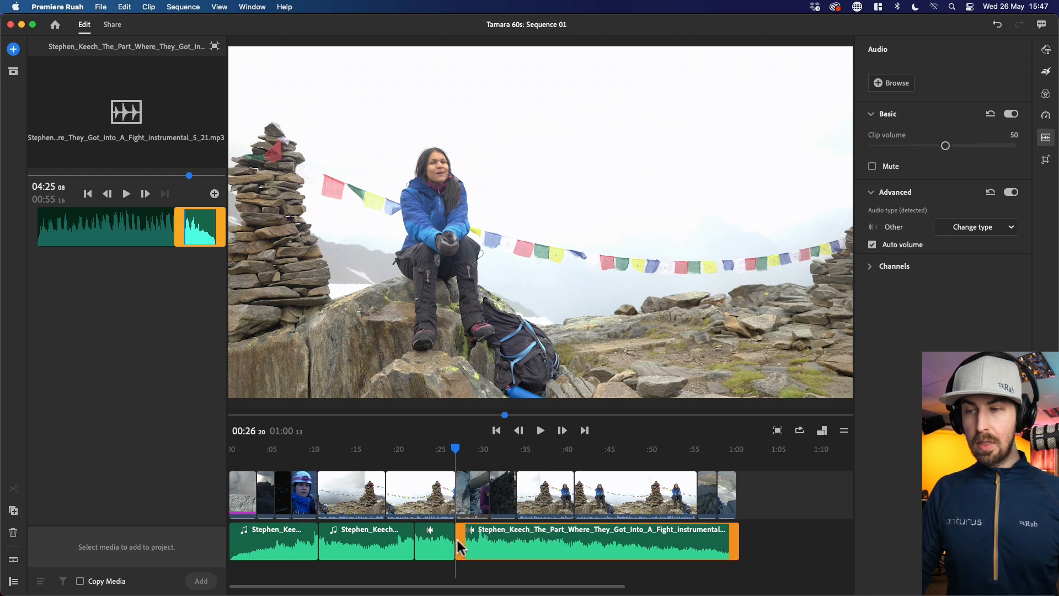
pyautogui.click(517, 536)
pyautogui.press('s')
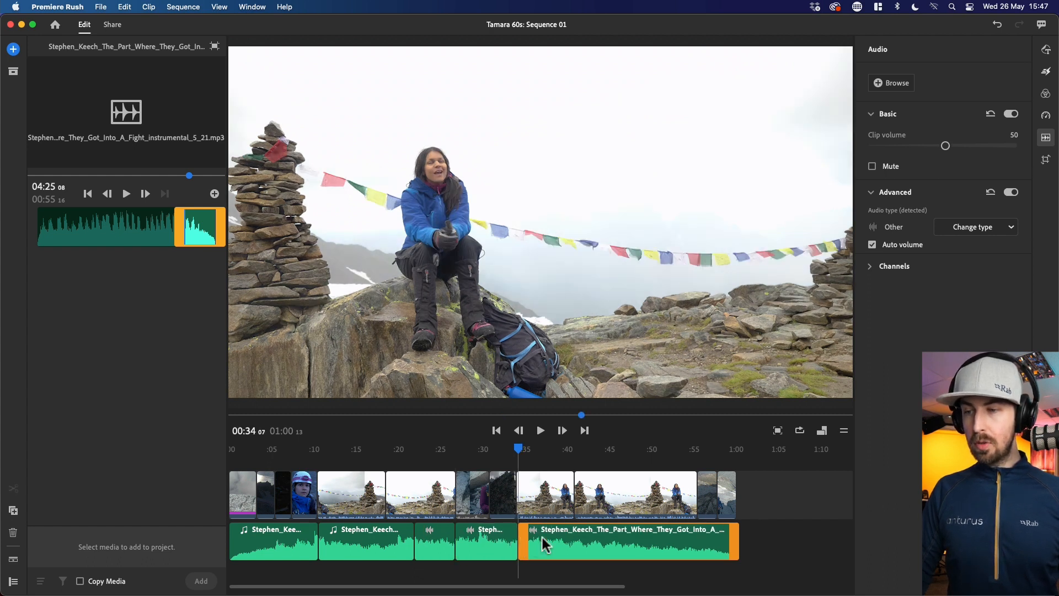
# - Undo the accidental shift of the last music clip and split it at about 55 seconds, where the interview ends
pyautogui.click(699, 541)
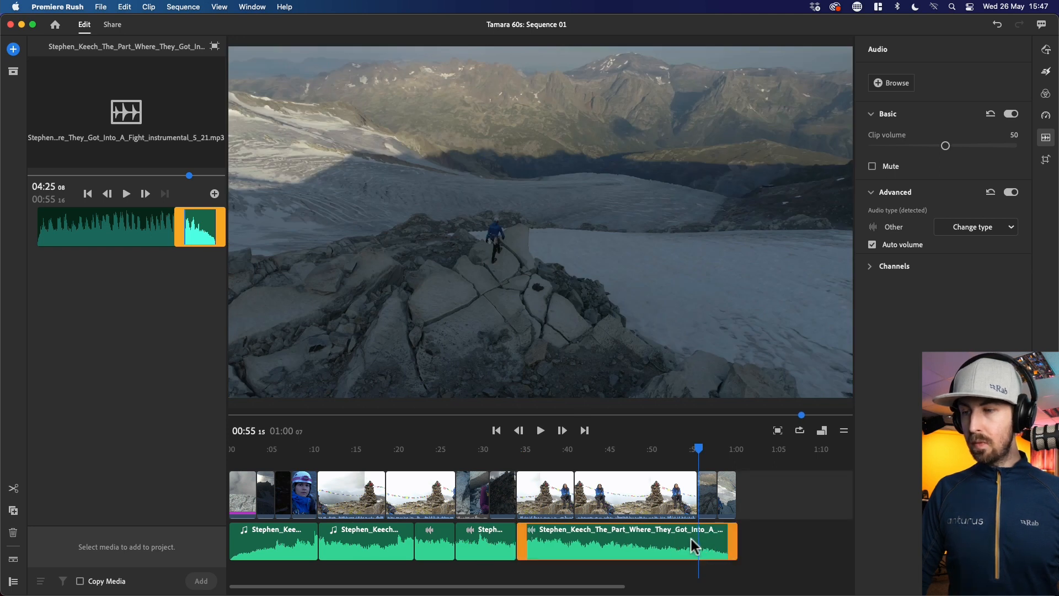
pyautogui.press('super+z')
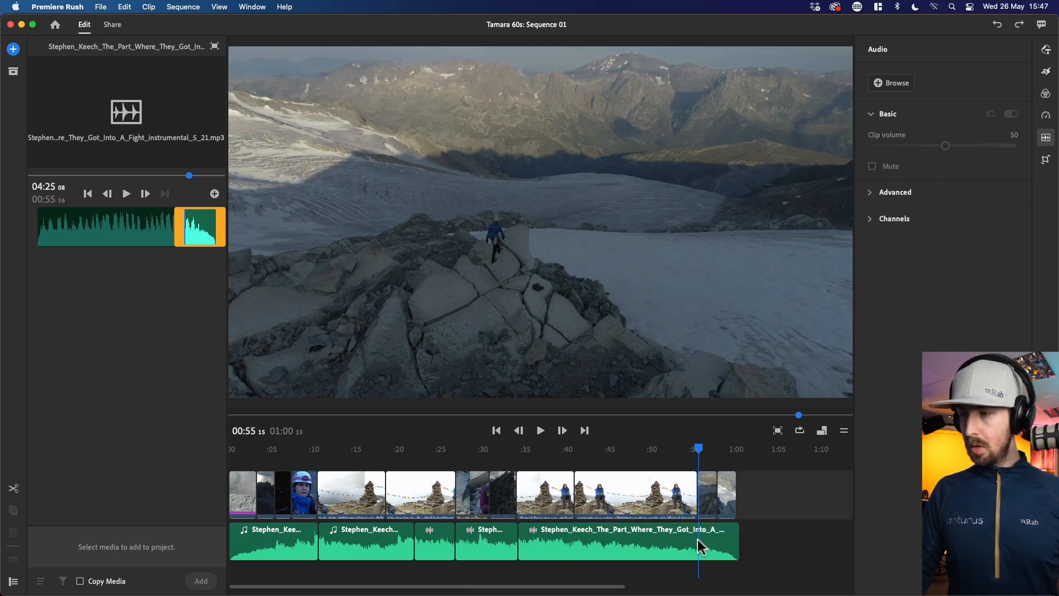
pyautogui.click(698, 539)
pyautogui.click(697, 449)
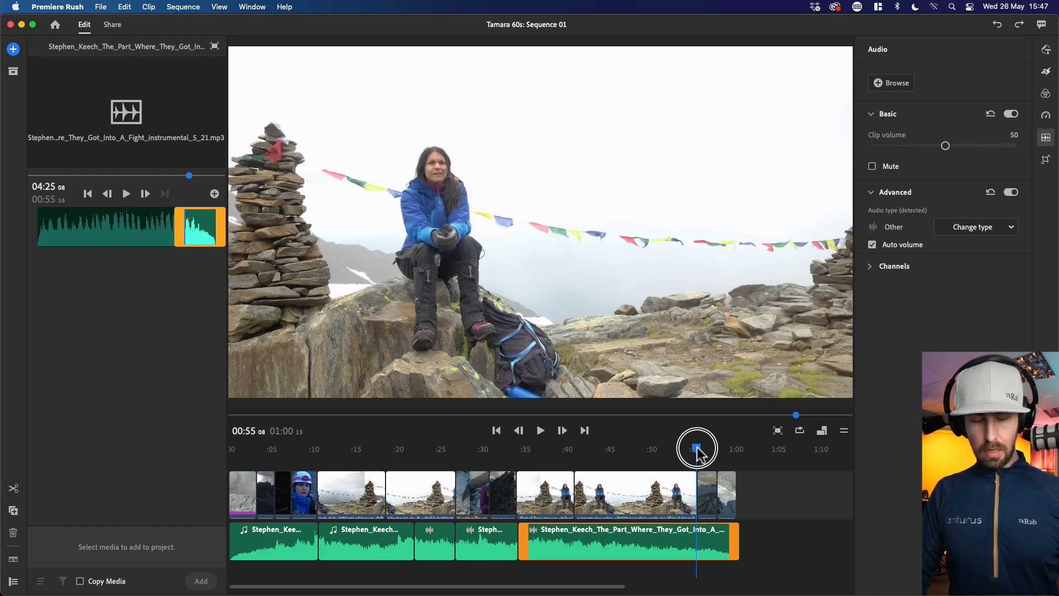
pyautogui.press('s')
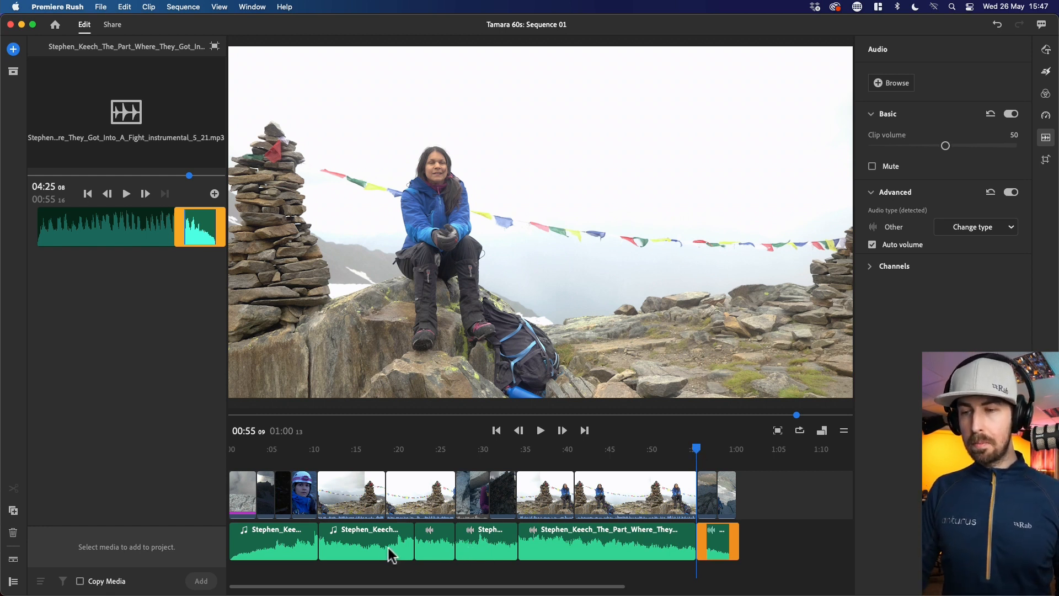
# - Lower the clip volume to about 20 on the music segments beneath the interview, from 10 to 26 and 34 to 55 seconds
pyautogui.click(357, 456)
pyautogui.press('space')
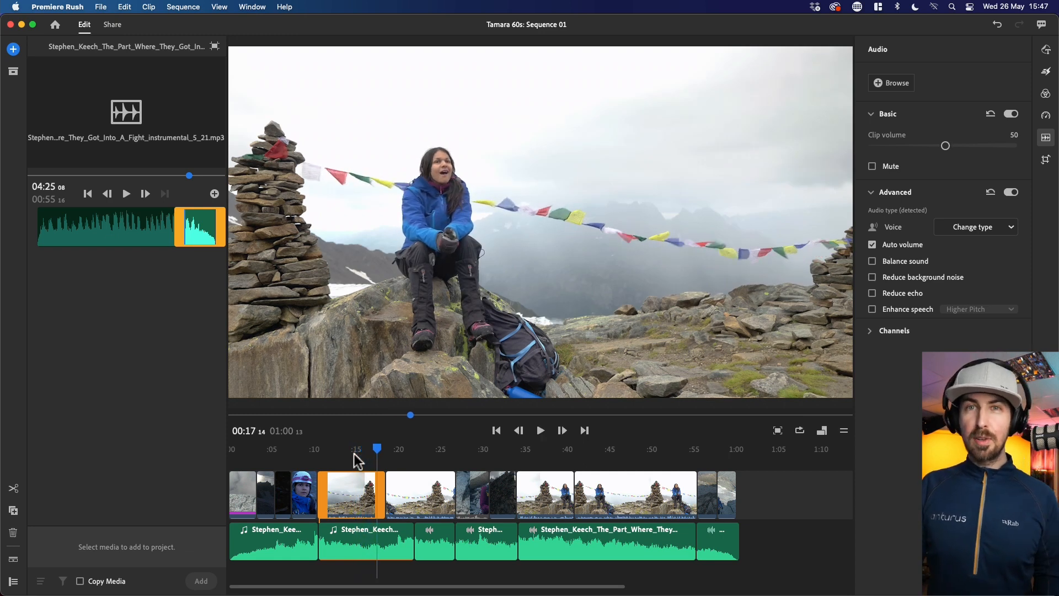
pyautogui.click(384, 541)
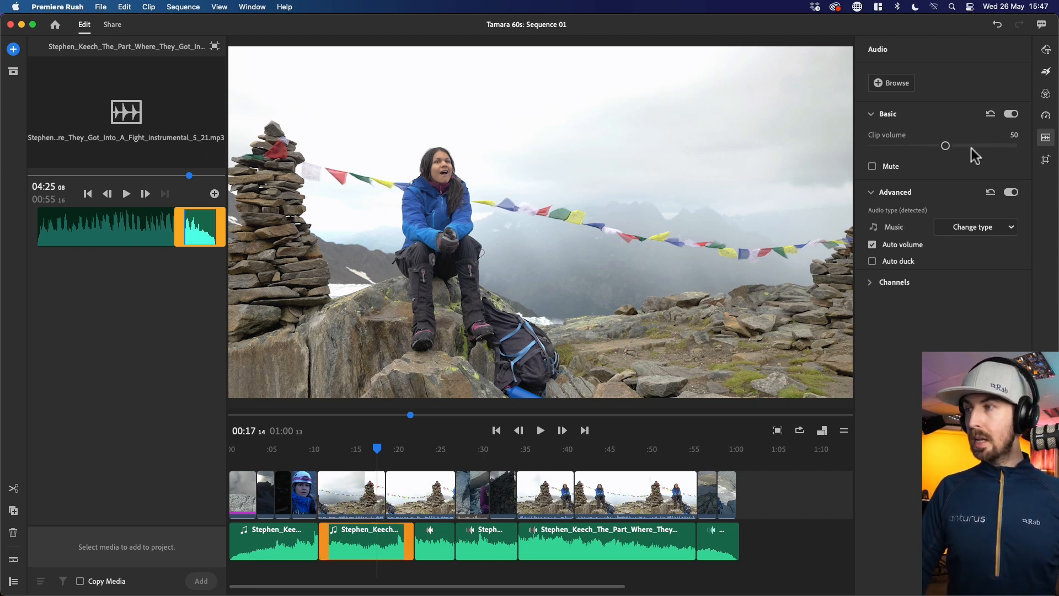
pyautogui.moveTo(947, 146); pyautogui.dragTo(904, 150)
pyautogui.click(429, 556)
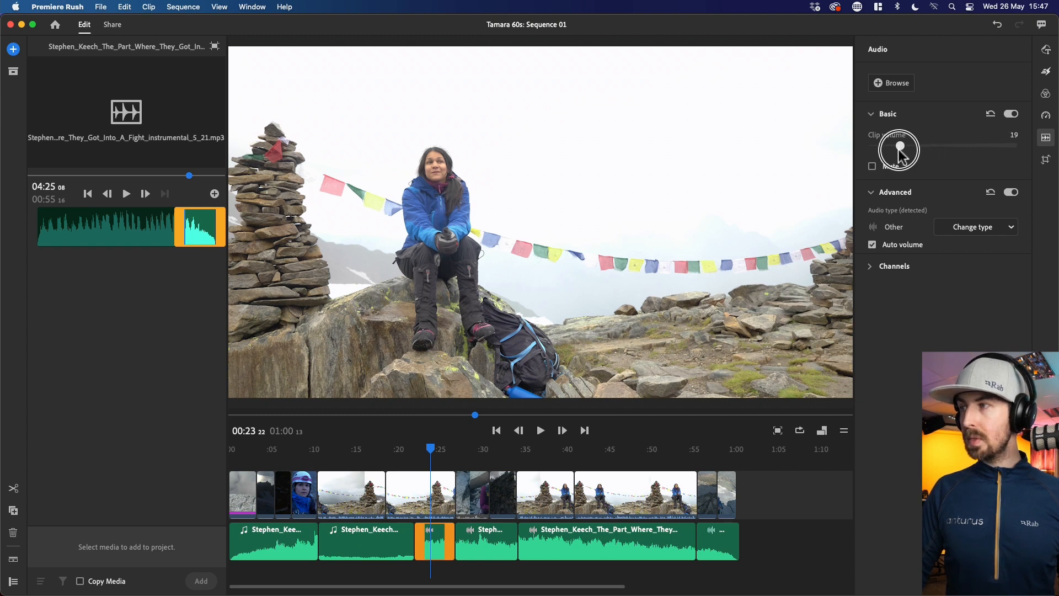
pyautogui.click(555, 549)
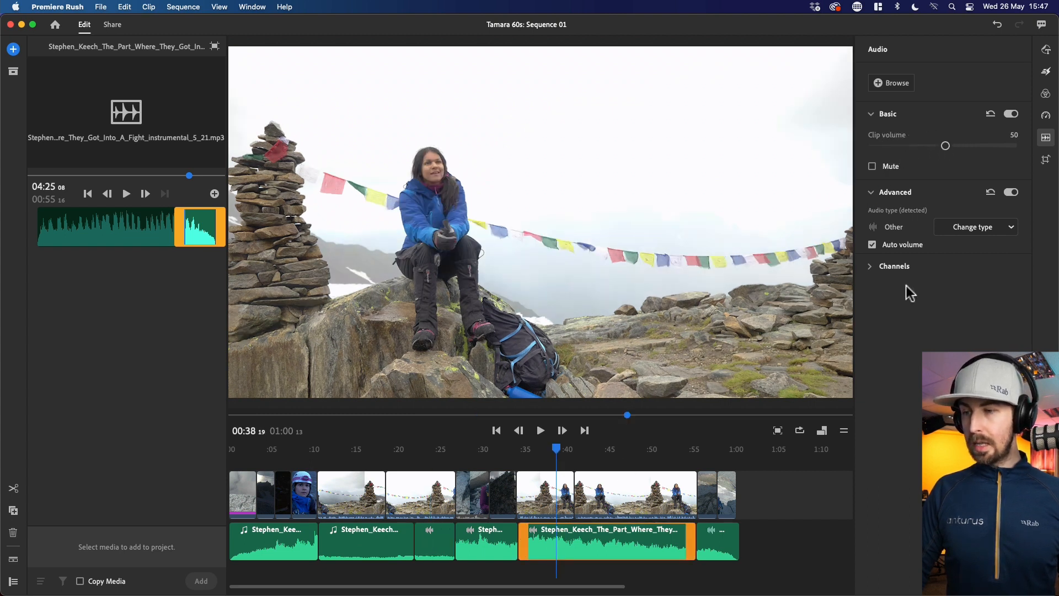
pyautogui.moveTo(951, 149); pyautogui.dragTo(899, 149)
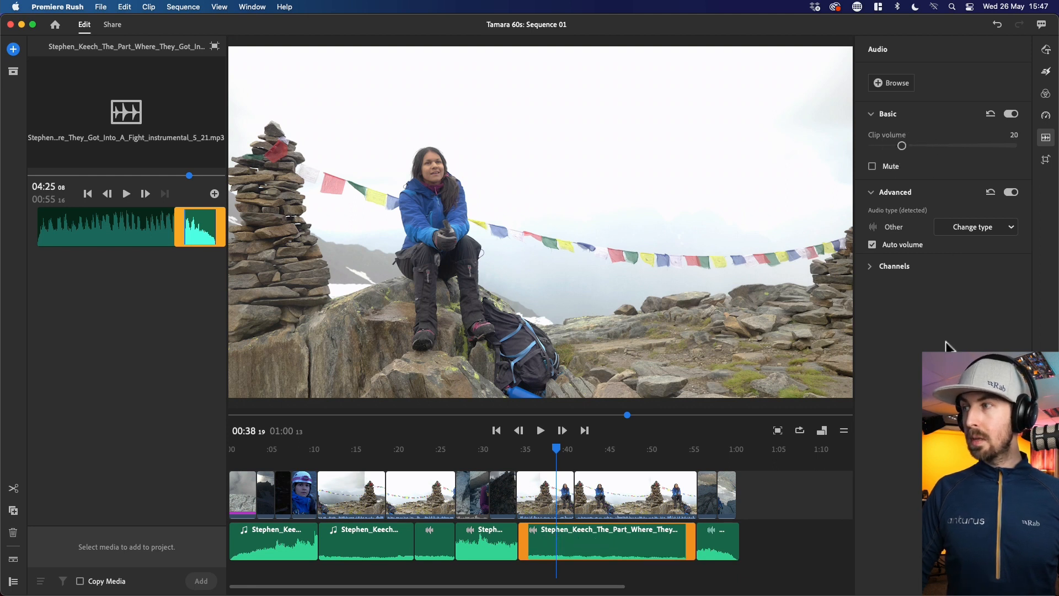
# - Play back the passage from about 5 to 15 seconds to check how the music volume changes going into the interview
pyautogui.click(272, 456)
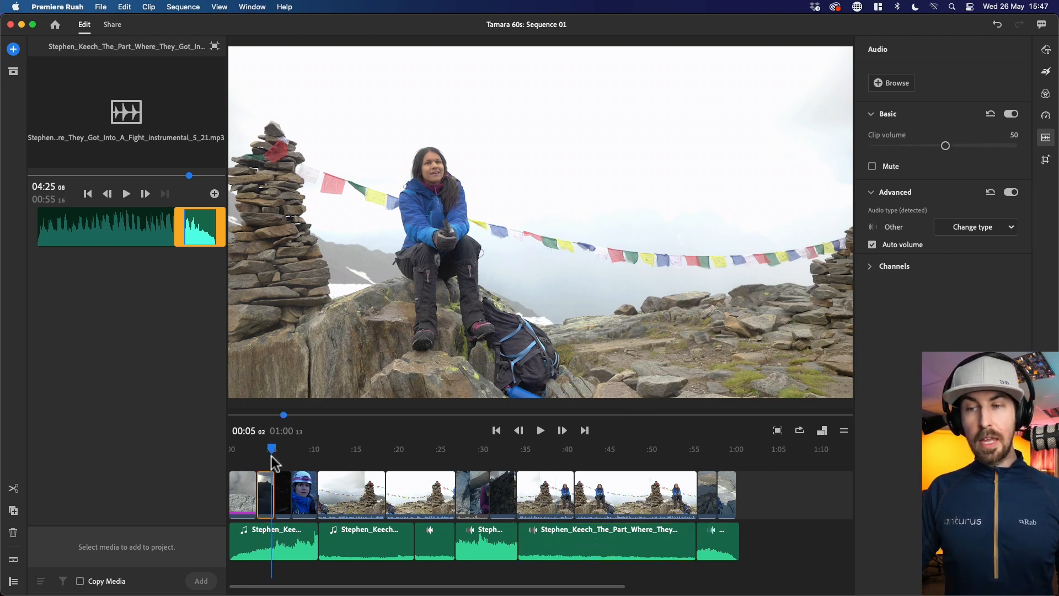
pyautogui.press('space')
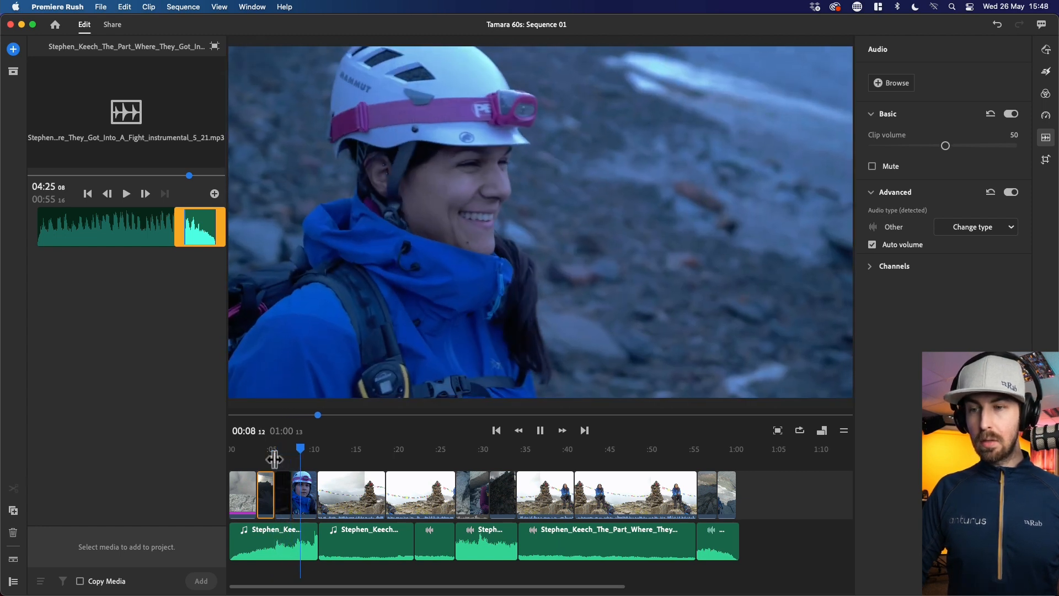
pyautogui.press('space')
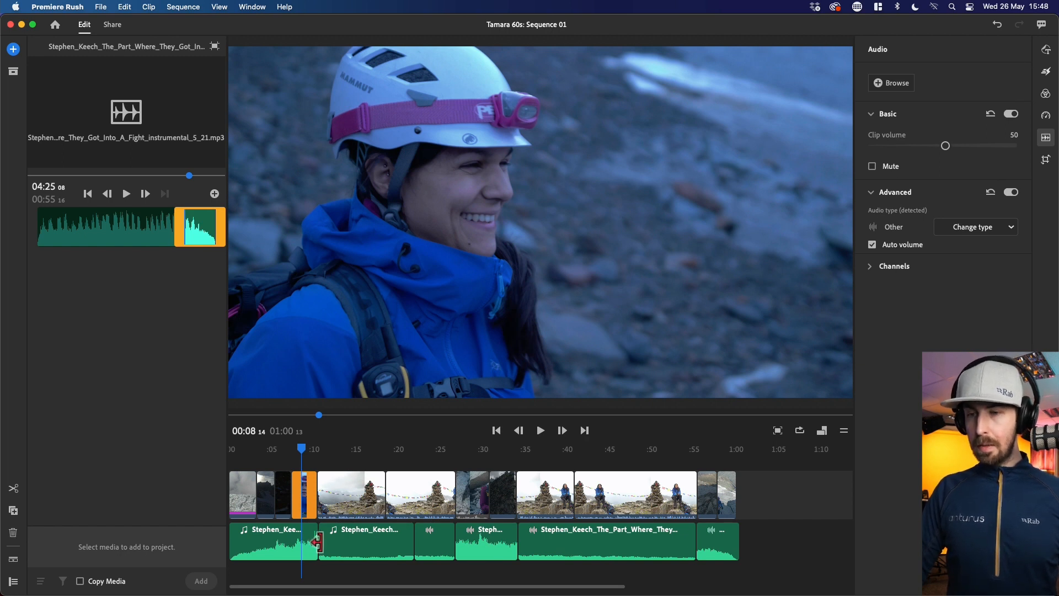
pyautogui.press('space')
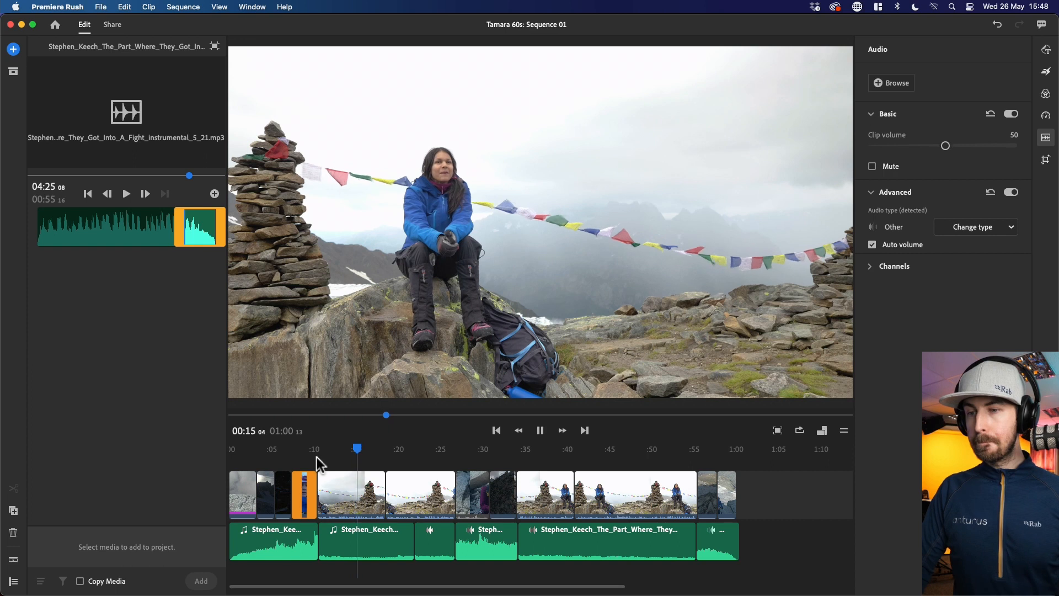
pyautogui.press('space')
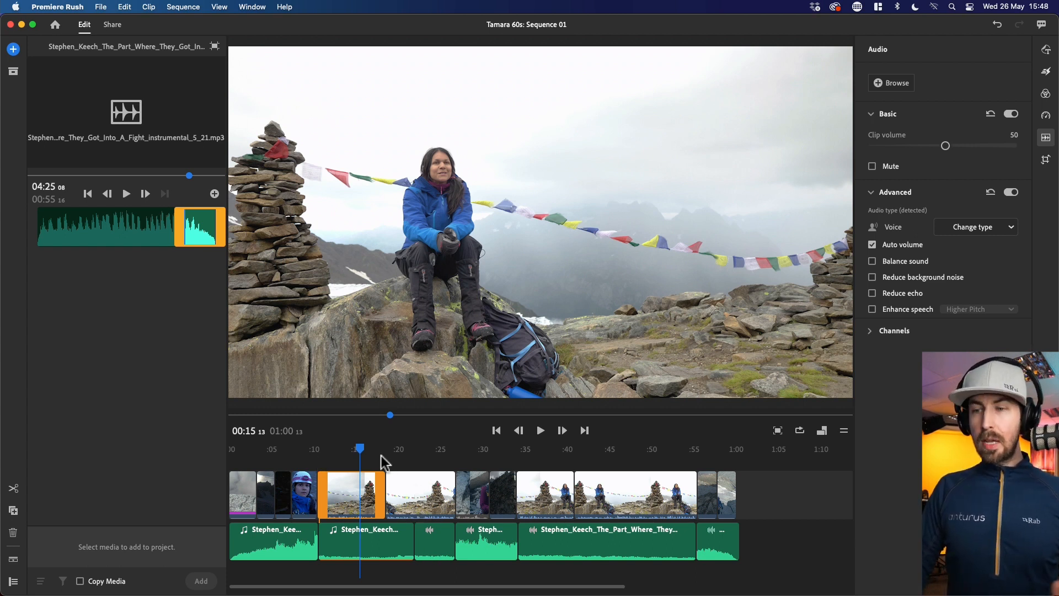
pyautogui.click(312, 460)
pyautogui.press('space')
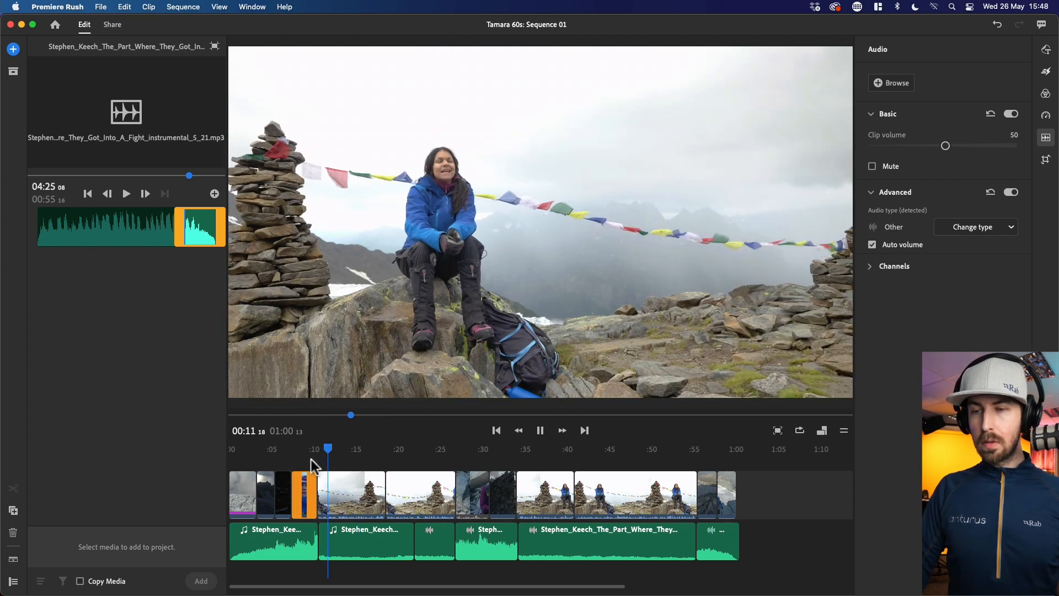
pyautogui.press('space')
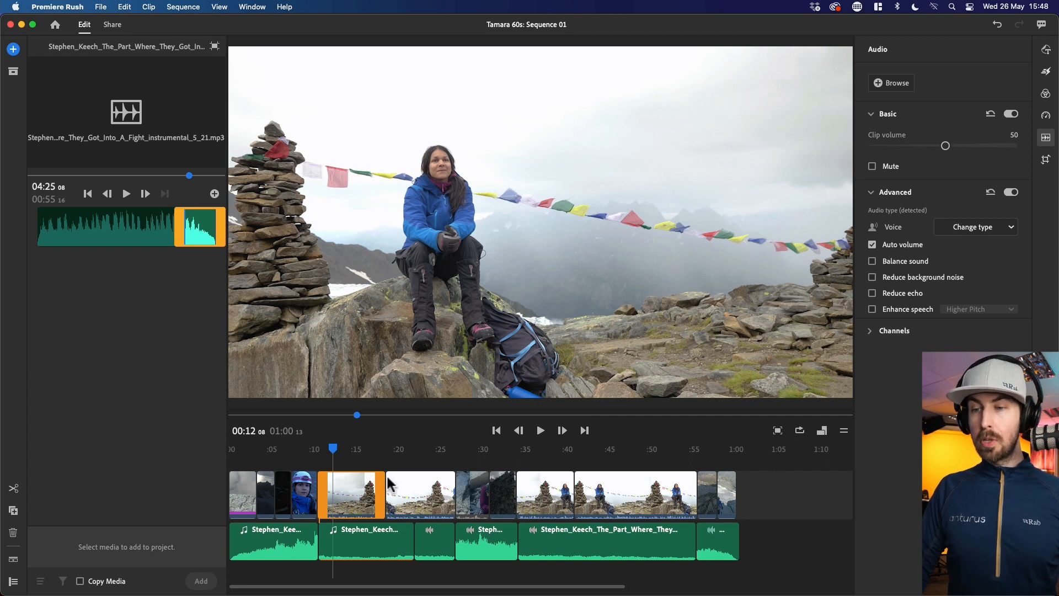
# - Add a Dissolve transition between the music segments at about 10 seconds and play it back
pyautogui.click(1046, 49)
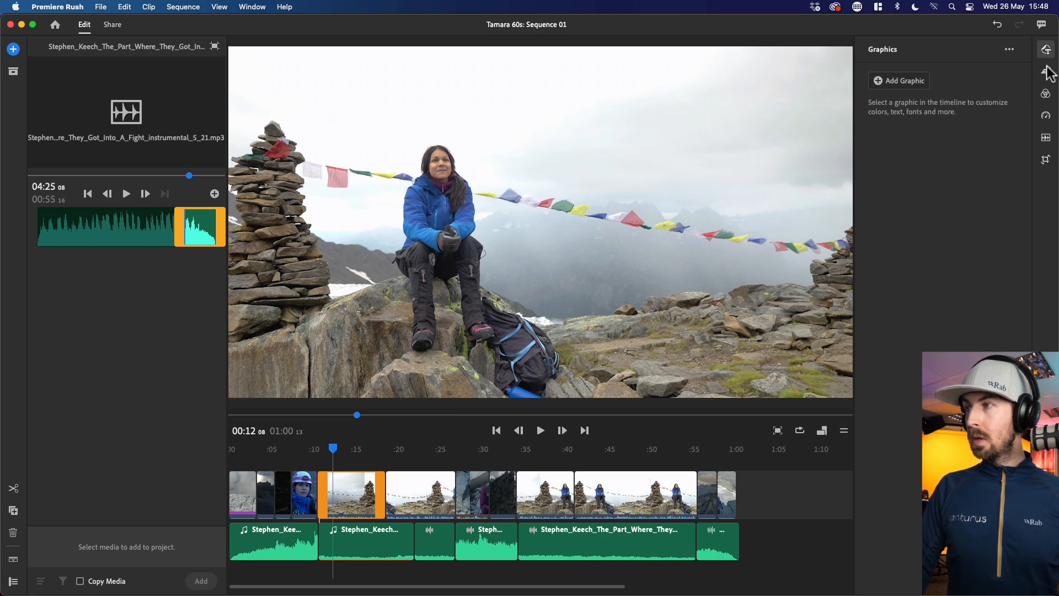
pyautogui.click(1047, 72)
pyautogui.click(925, 148)
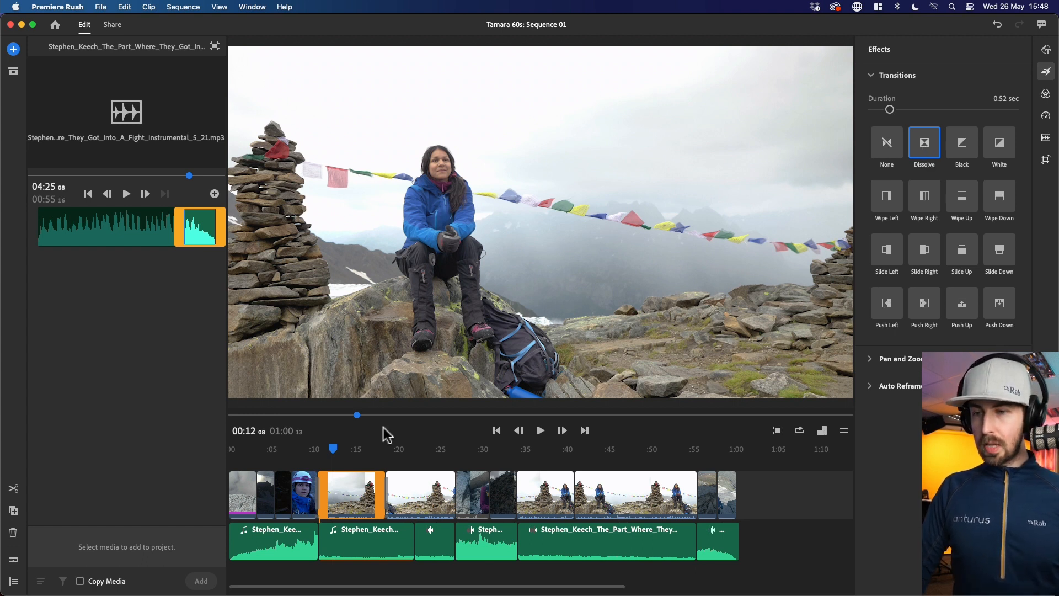
pyautogui.click(303, 547)
pyautogui.moveTo(923, 155)
pyautogui.mouseDown()
pyautogui.moveTo(478, 429)
pyautogui.moveTo(307, 548)
pyautogui.moveTo(320, 549)
pyautogui.mouseUp()
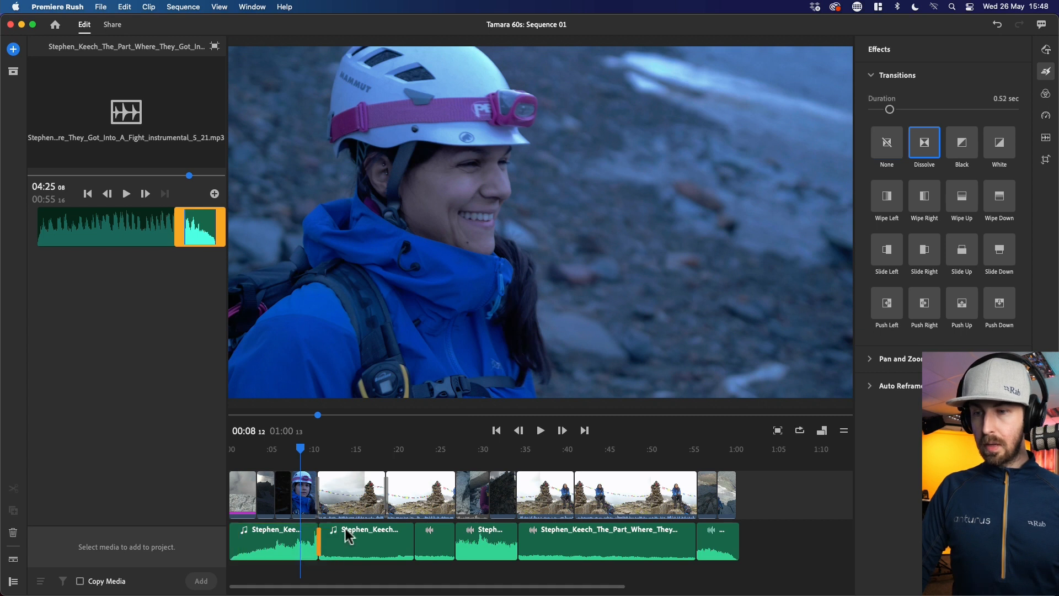
pyautogui.click(314, 469)
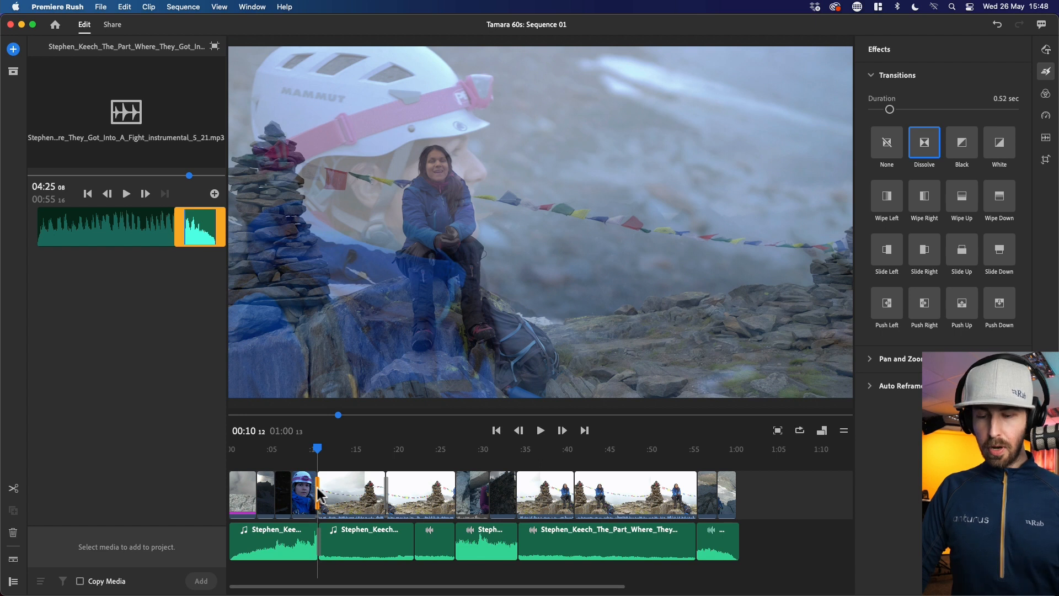
pyautogui.click(318, 493)
pyautogui.click(314, 450)
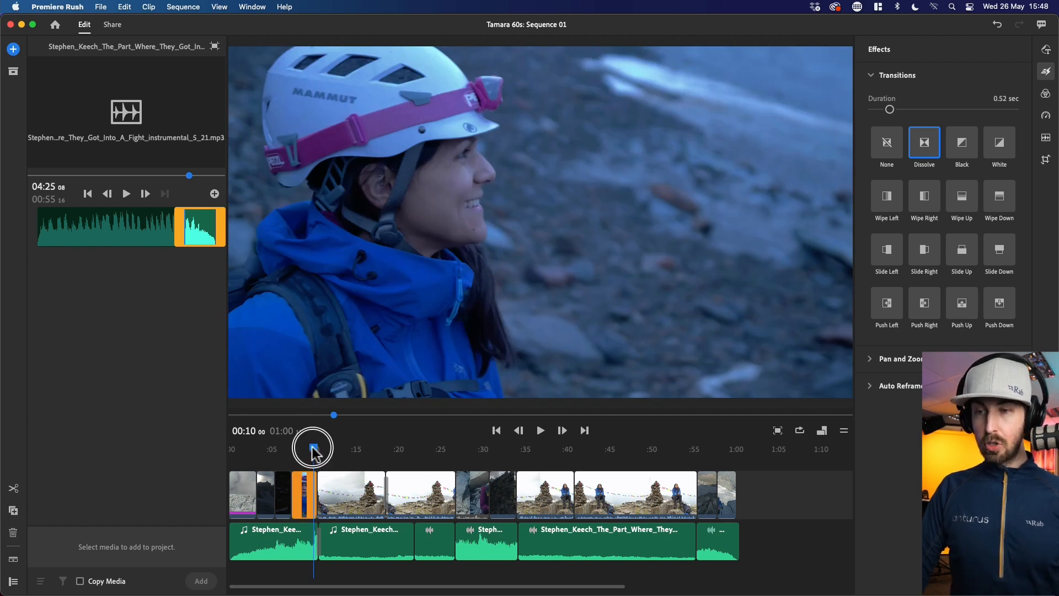
pyautogui.press('space')
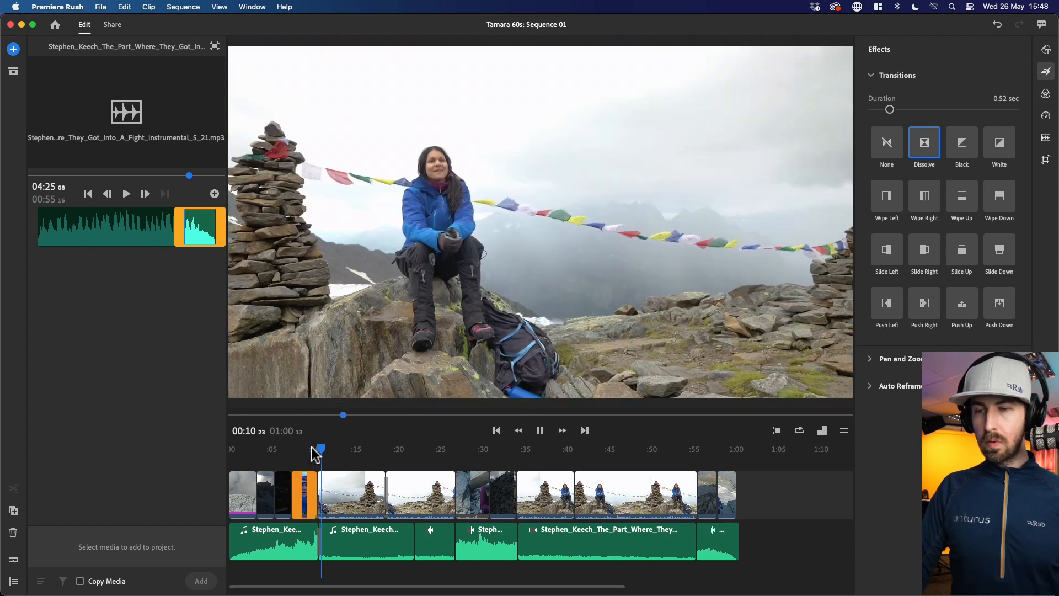
pyautogui.press('space')
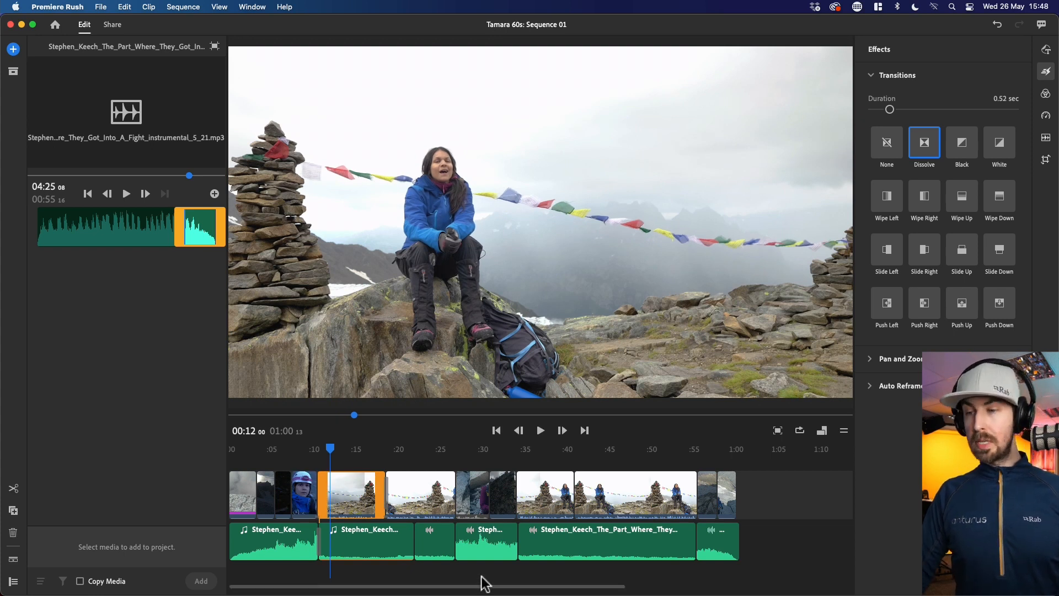
# - Add Dissolve transitions to the music cuts at about 26, 34 and 55 seconds and play back the first two
pyautogui.moveTo(925, 142)
pyautogui.mouseDown()
pyautogui.moveTo(634, 414)
pyautogui.moveTo(456, 534)
pyautogui.mouseUp()
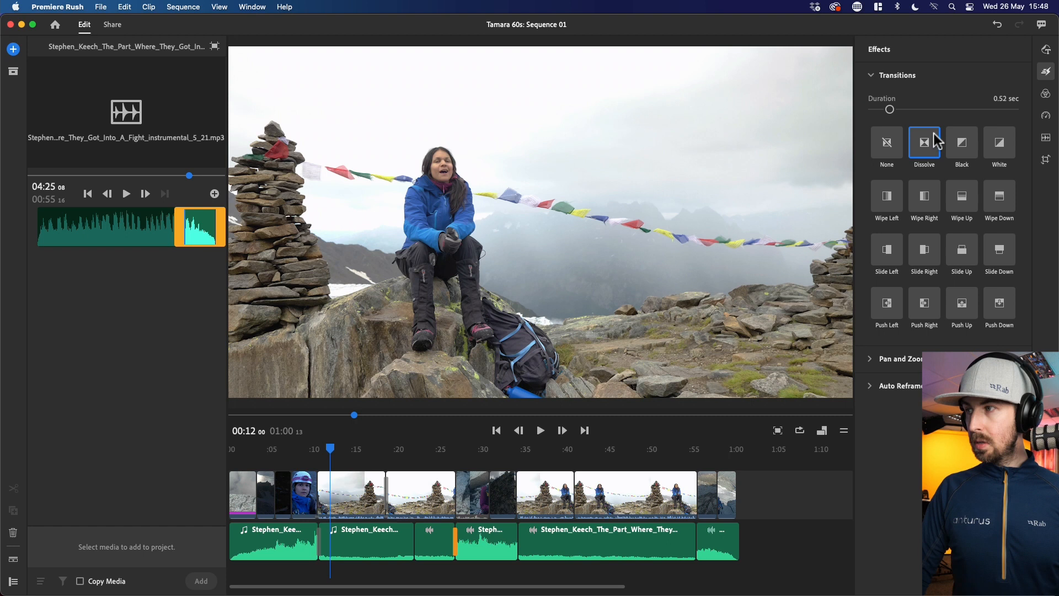
pyautogui.moveTo(937, 142)
pyautogui.mouseDown()
pyautogui.moveTo(527, 532)
pyautogui.moveTo(564, 523)
pyautogui.mouseUp()
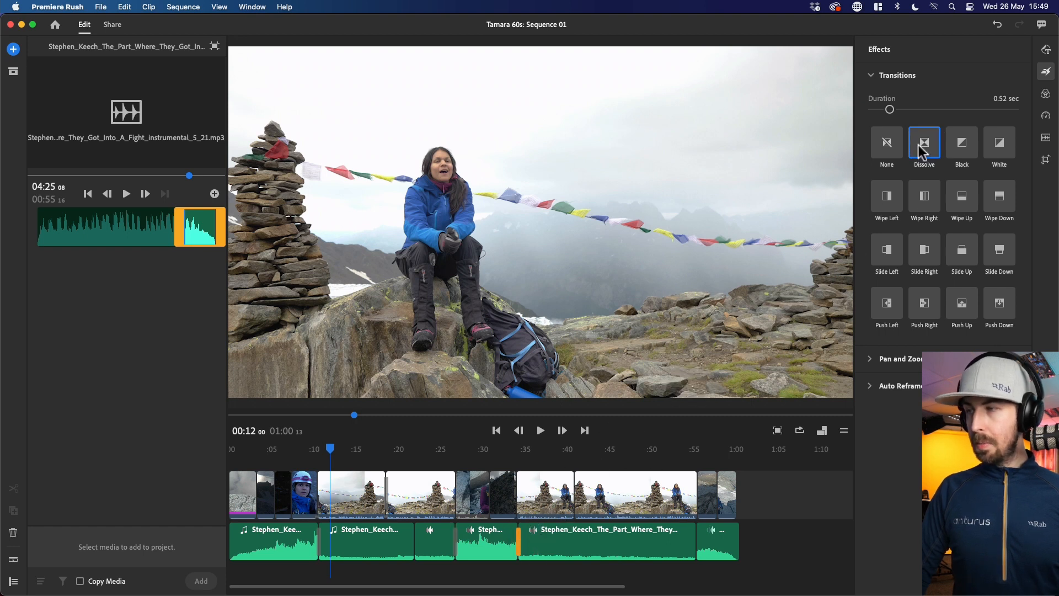
pyautogui.moveTo(919, 145)
pyautogui.mouseDown()
pyautogui.moveTo(745, 426)
pyautogui.moveTo(698, 545)
pyautogui.mouseUp()
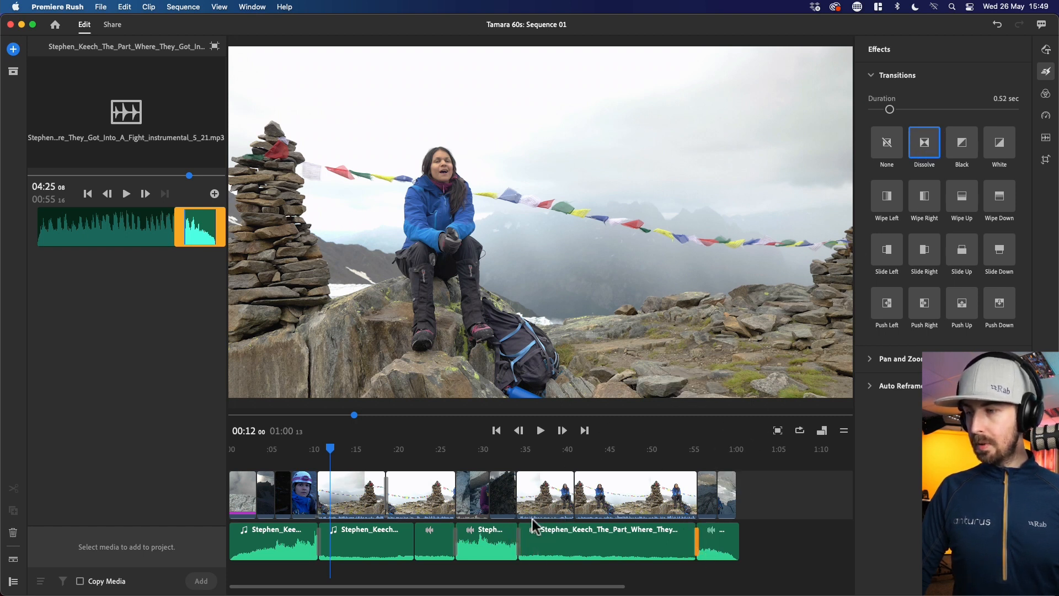
pyautogui.click(450, 460)
pyautogui.press('space')
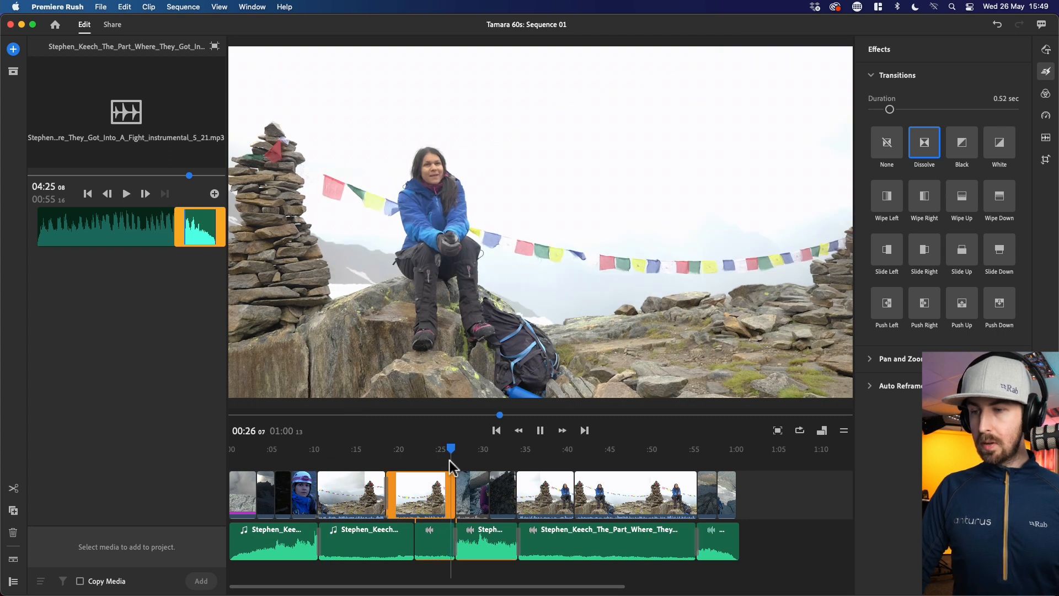
pyautogui.press('space')
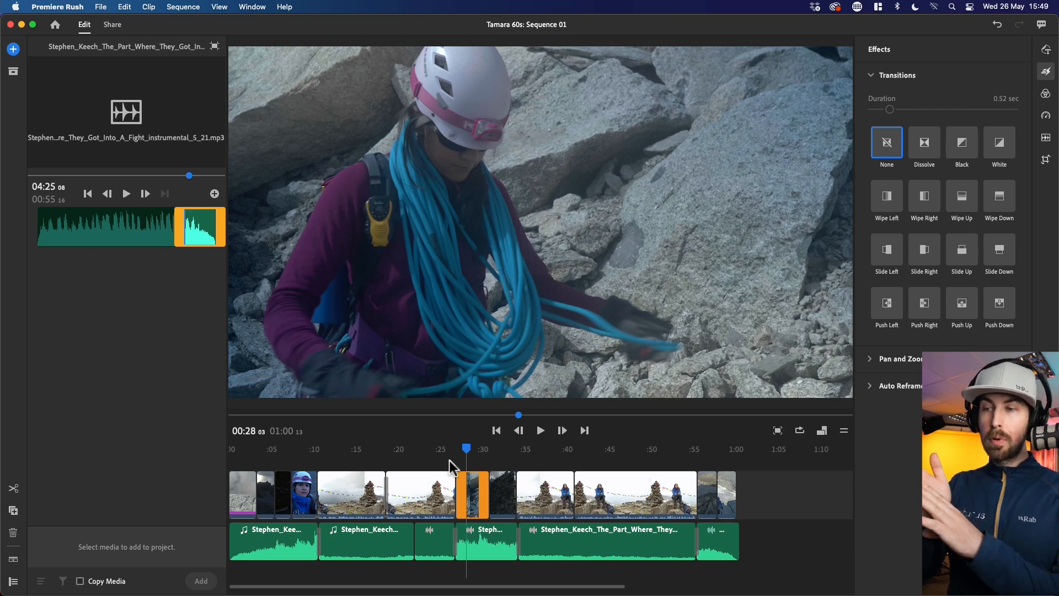
pyautogui.click(512, 461)
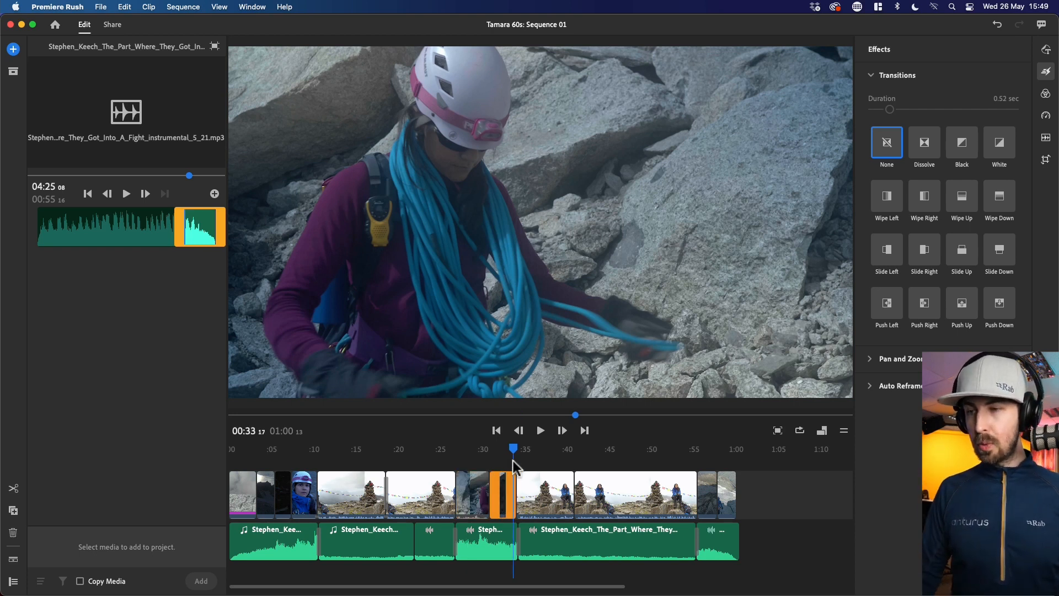
pyautogui.press('space')
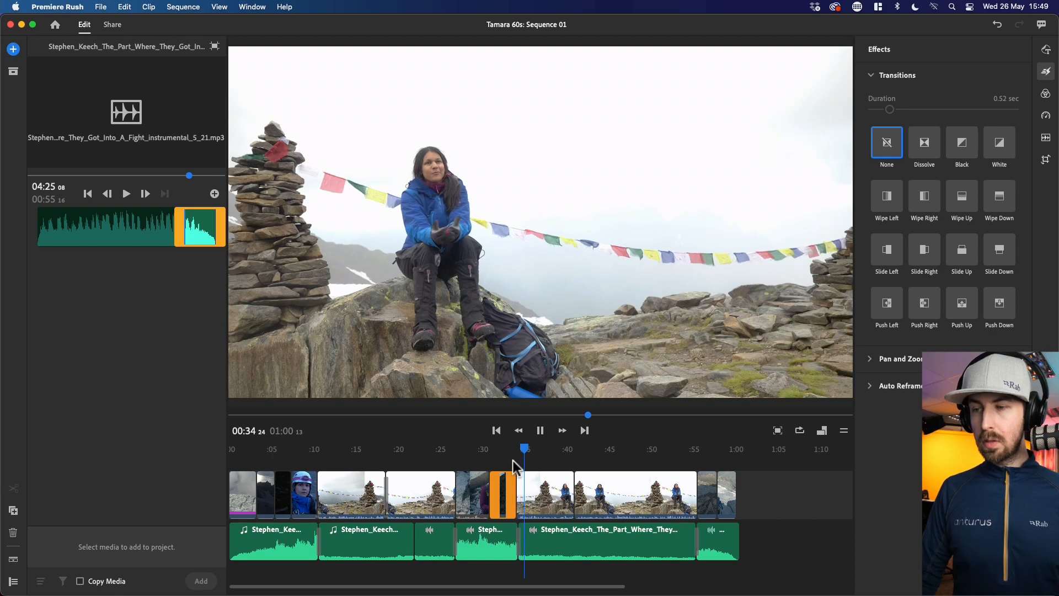
# - Stop playback, show the graphics settings and move the playhead to about 13 seconds, early in the first interview clip
pyautogui.press('space')
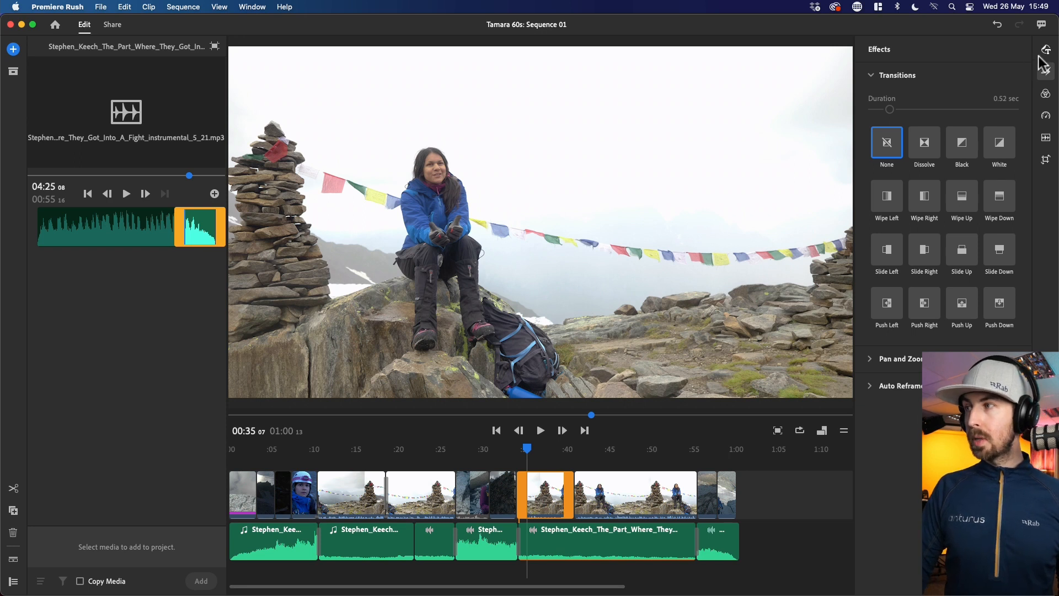
pyautogui.click(13, 49)
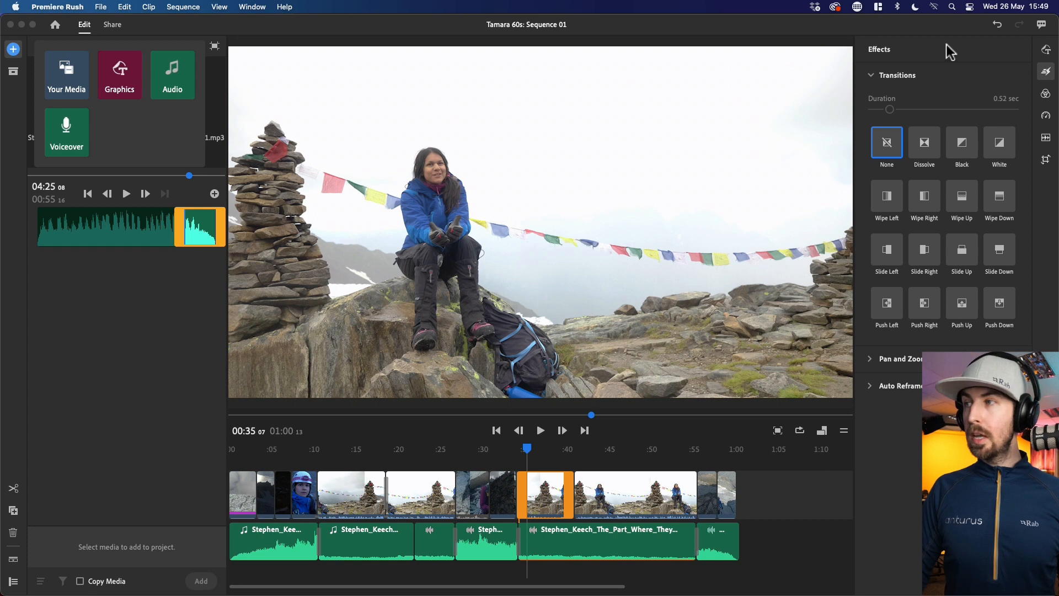
pyautogui.click(1042, 50)
pyautogui.click(1045, 52)
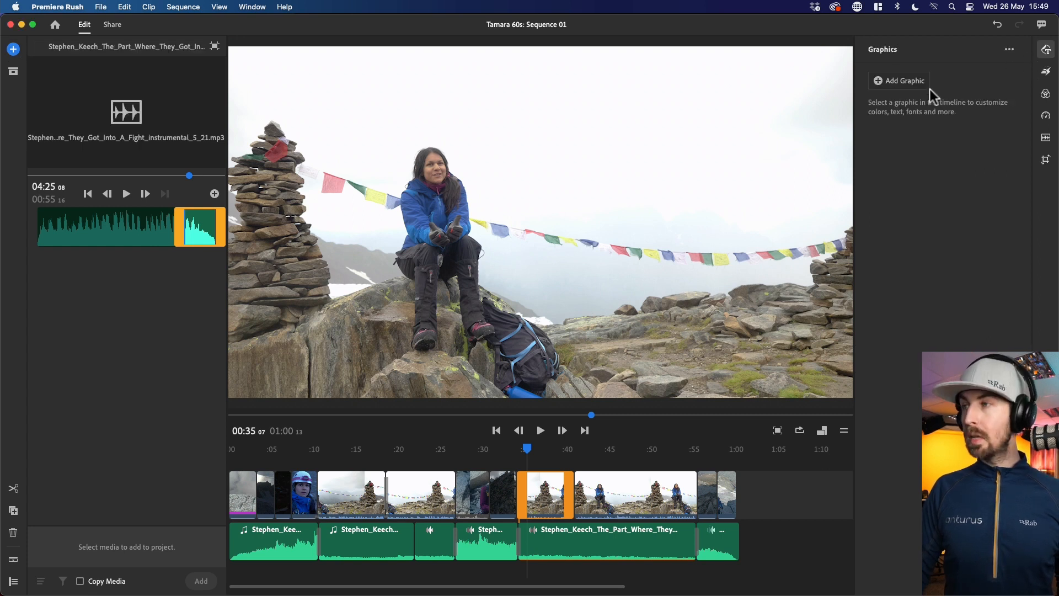
pyautogui.click(329, 462)
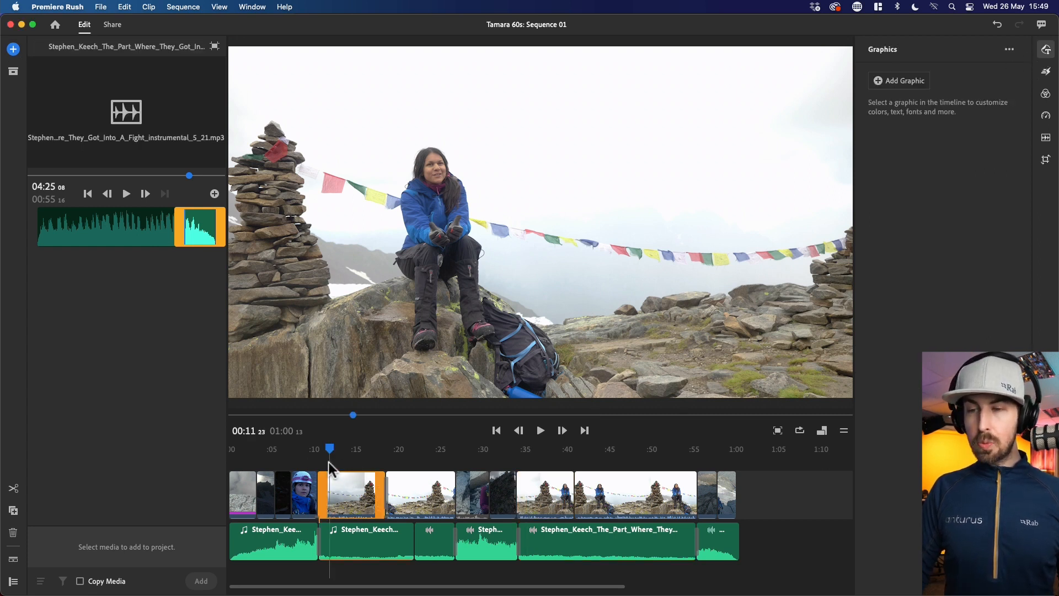
pyautogui.moveTo(329, 462); pyautogui.dragTo(337, 457)
pyautogui.moveTo(336, 452); pyautogui.dragTo(340, 453)
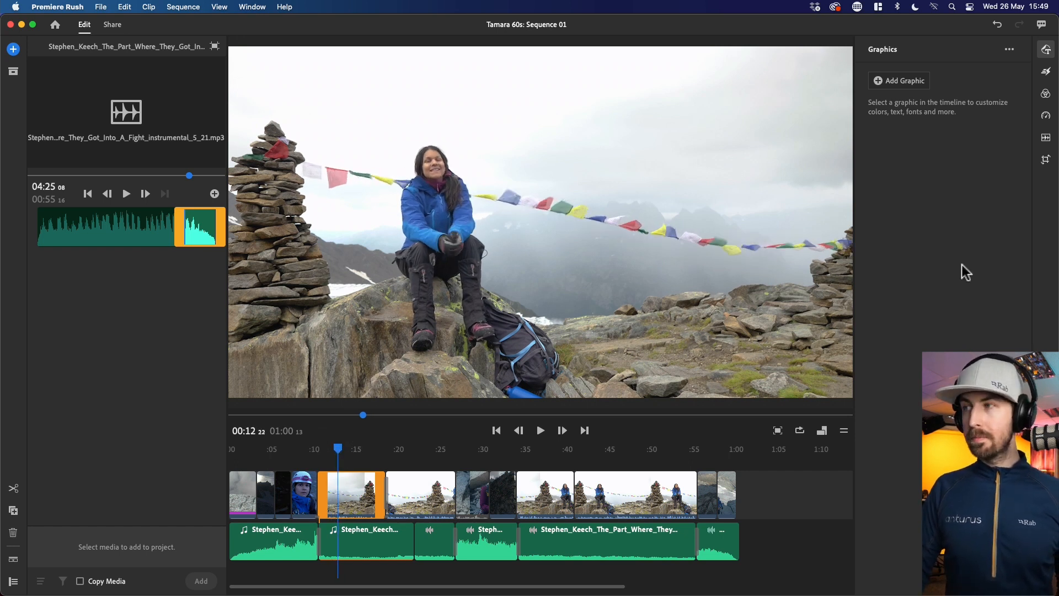
# - Open the Titles category of the graphics library and browse its templates for a suitable caption style
pyautogui.click(897, 86)
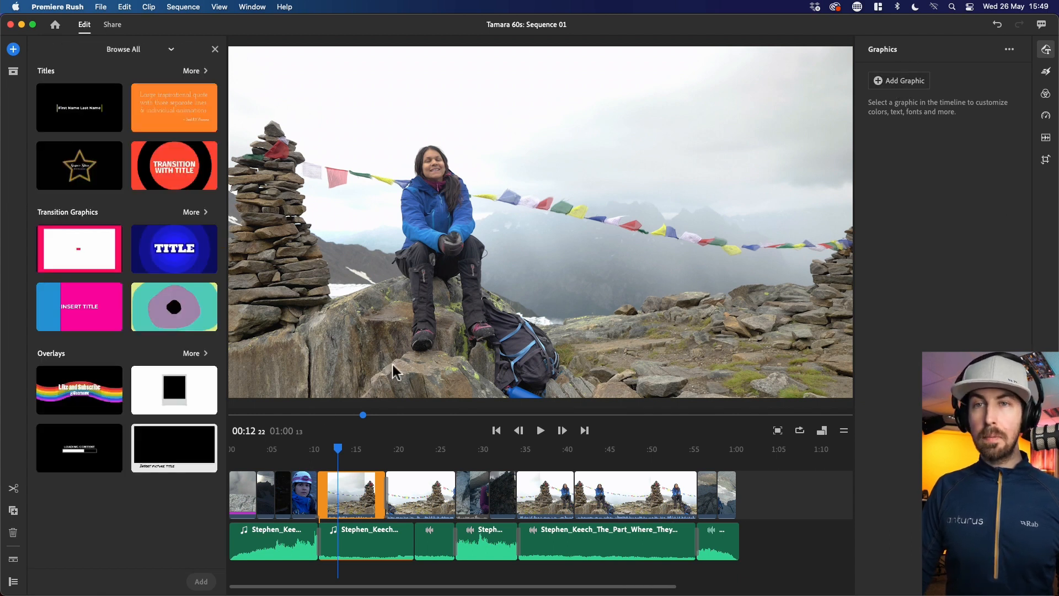
pyautogui.click(138, 49)
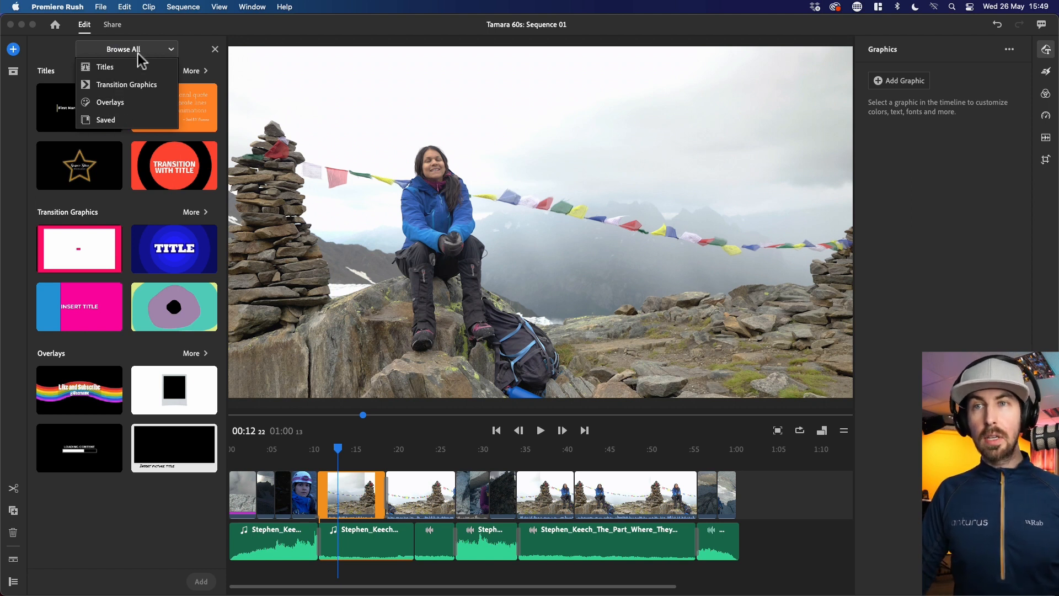
pyautogui.click(111, 66)
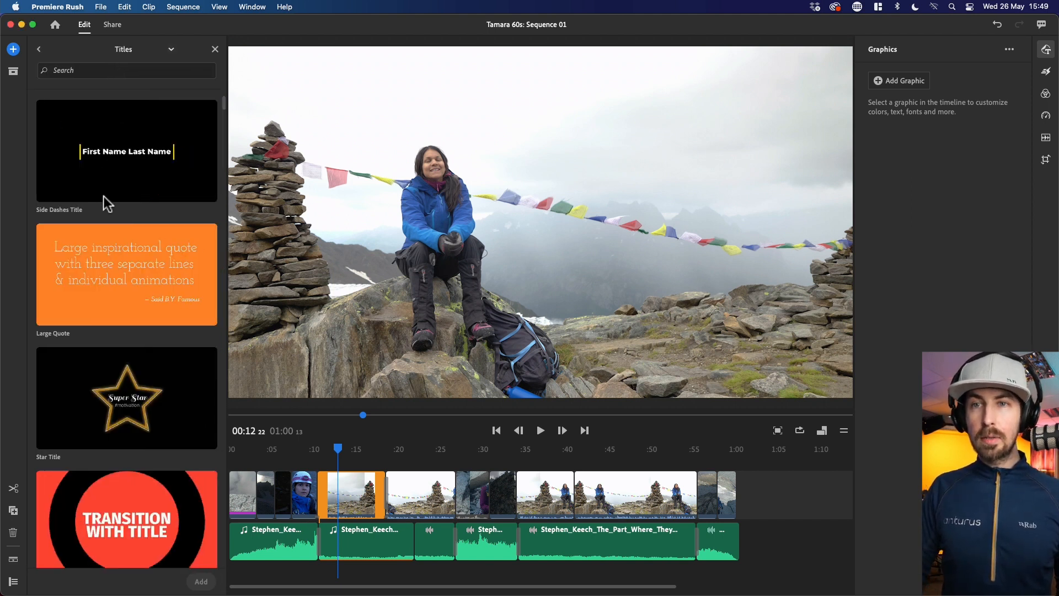
pyautogui.scroll(-15, 104, 197)
pyautogui.scroll(-10, 104, 196)
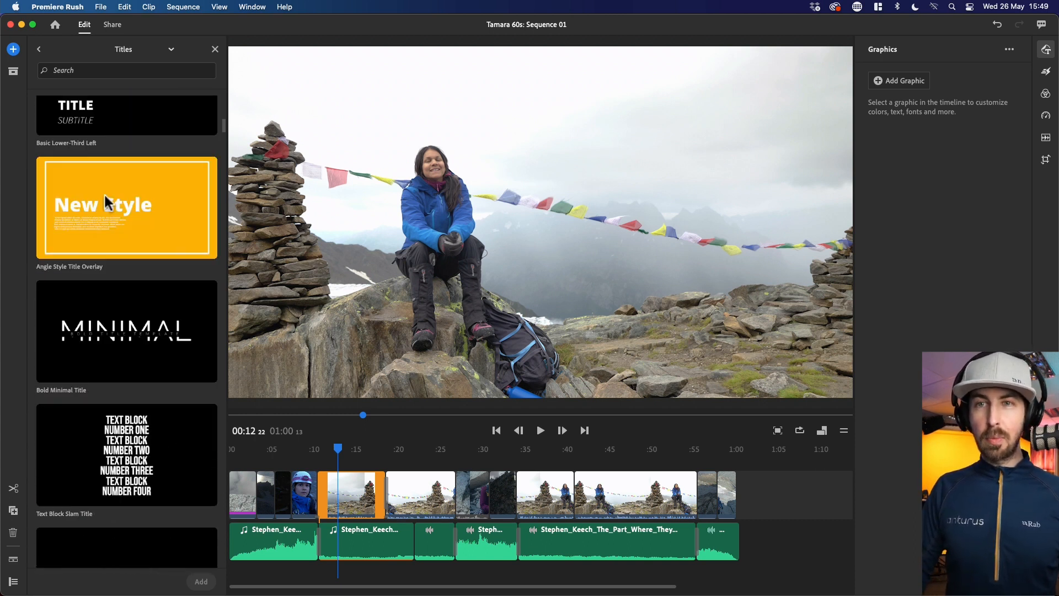
pyautogui.scroll(3, 106, 201)
pyautogui.scroll(-10, 128, 204)
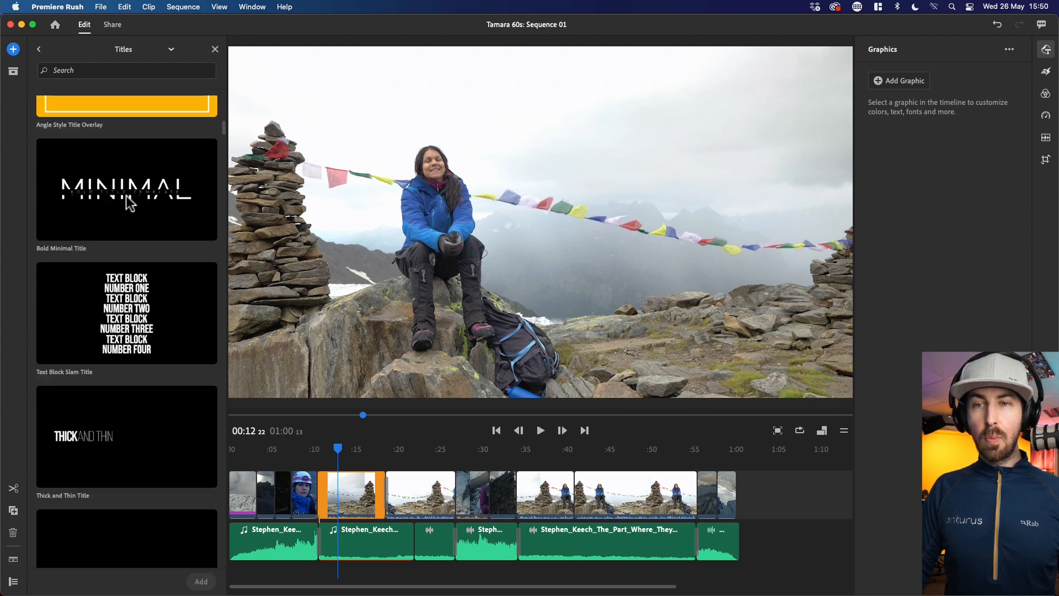
pyautogui.scroll(-5, 128, 203)
pyautogui.scroll(-4, 128, 203)
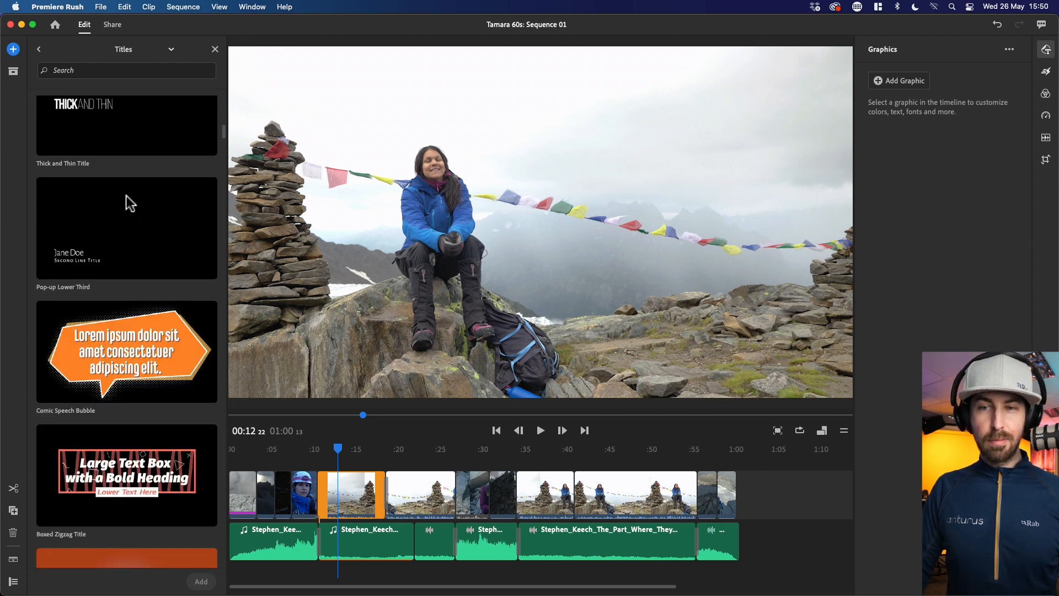
pyautogui.scroll(-5, 127, 196)
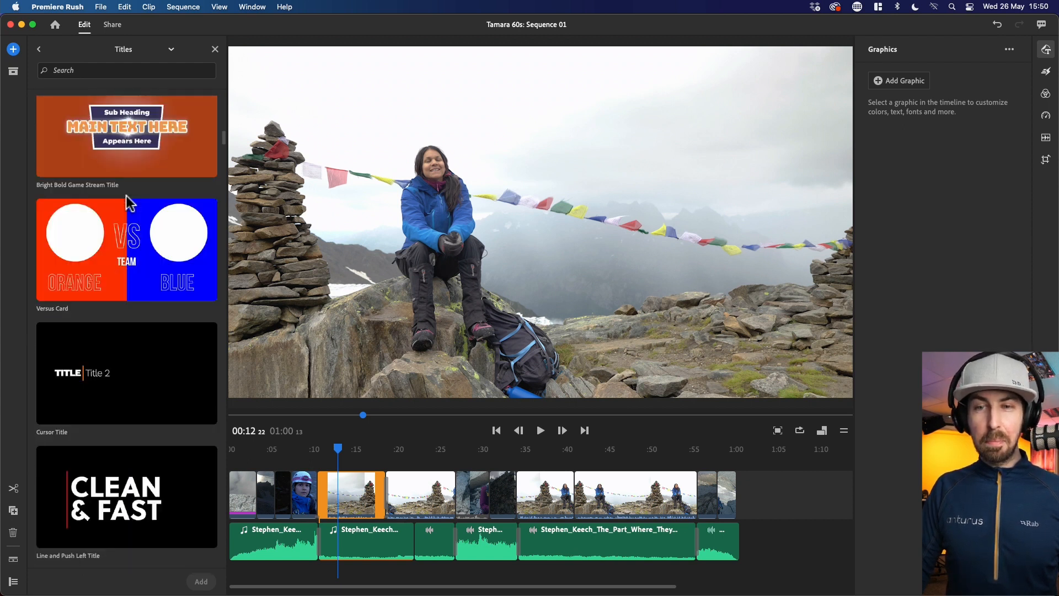
pyautogui.scroll(-20, 126, 196)
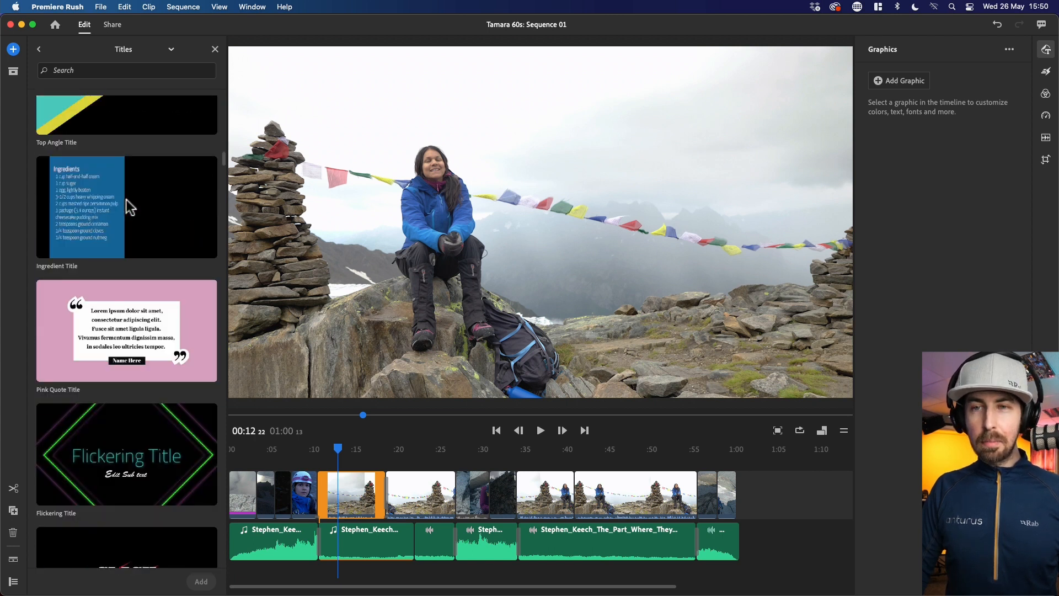
pyautogui.scroll(-15, 126, 200)
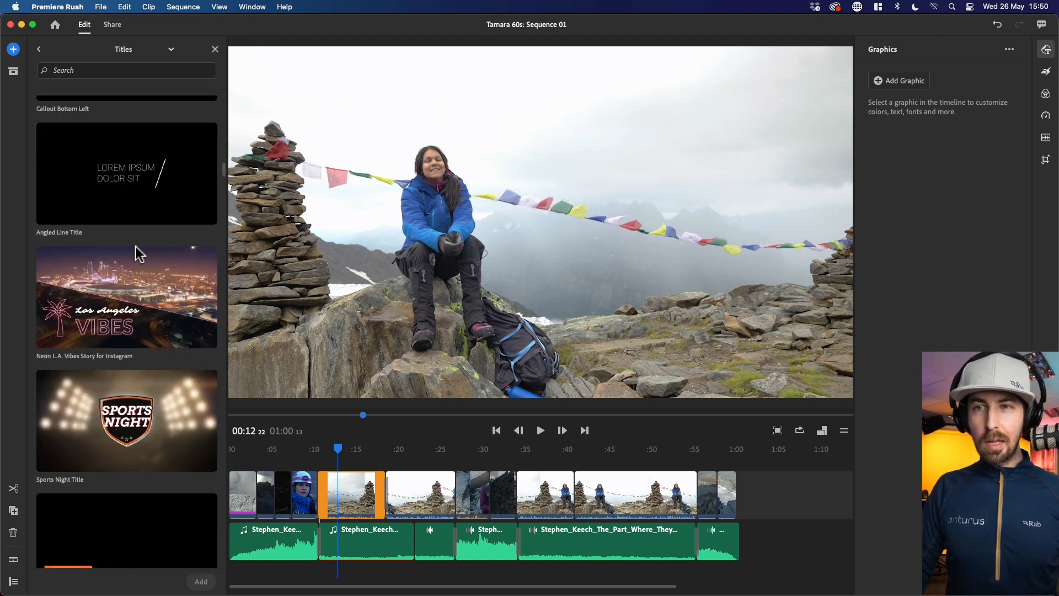
pyautogui.scroll(3, 130, 199)
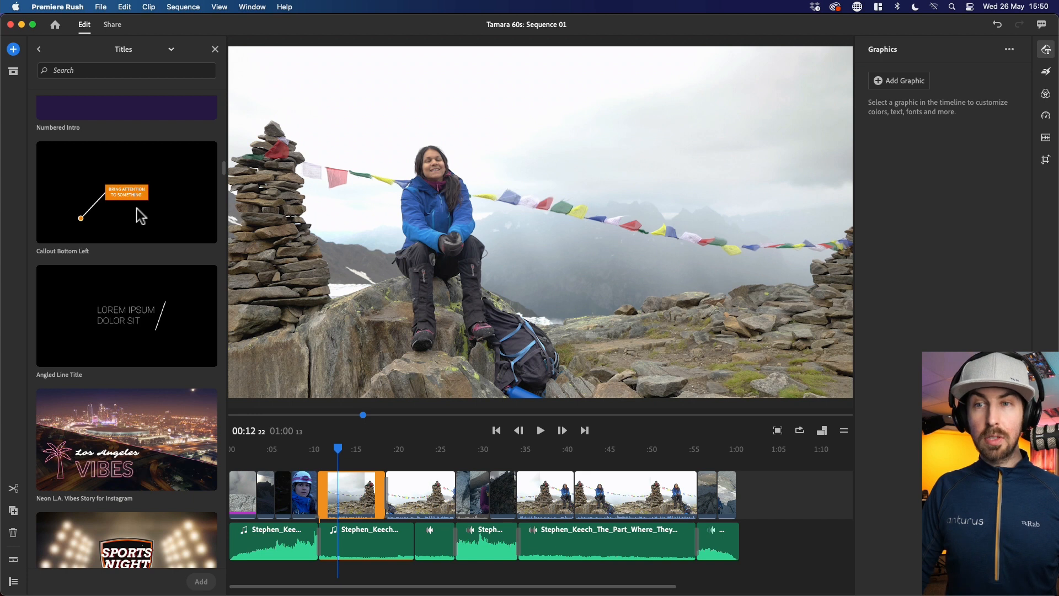
pyautogui.scroll(-10, 135, 213)
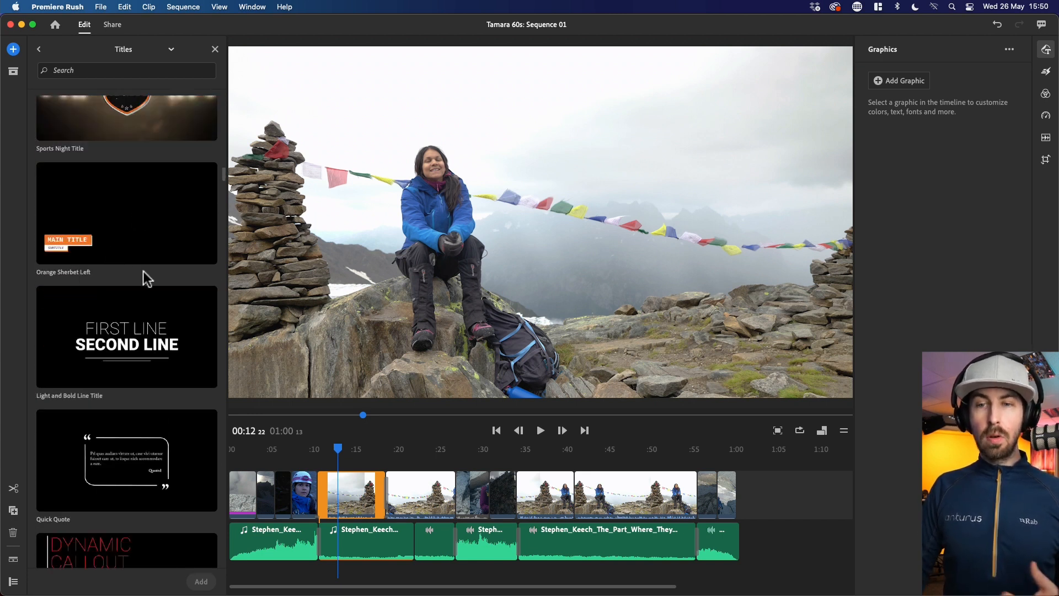
pyautogui.scroll(20, 130, 257)
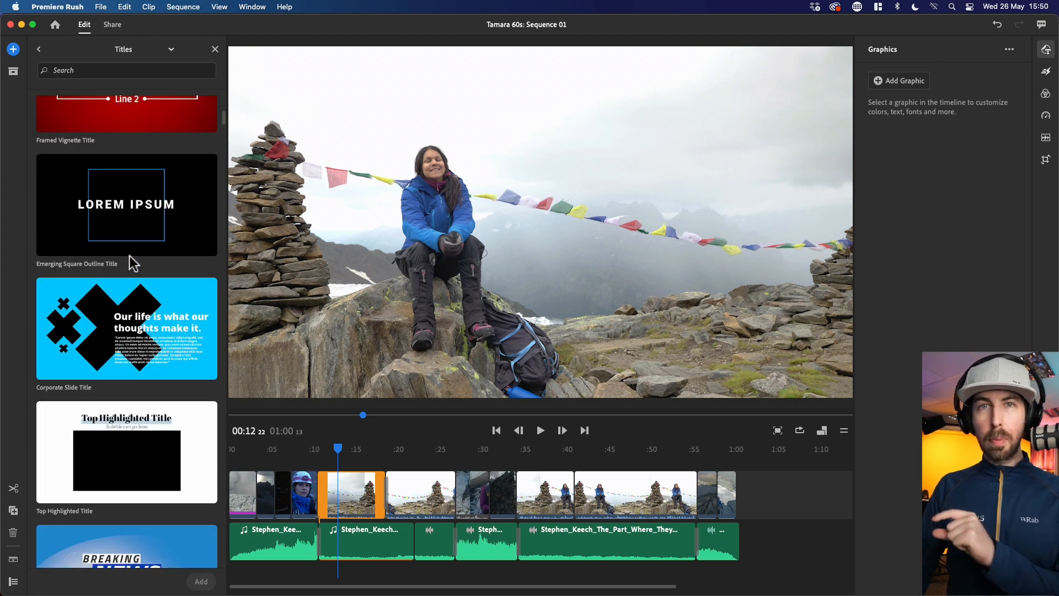
# - Search the title templates for "basic" and place Basic Lower-Third Right above the first interview clip at about 13 seconds
pyautogui.click(110, 68)
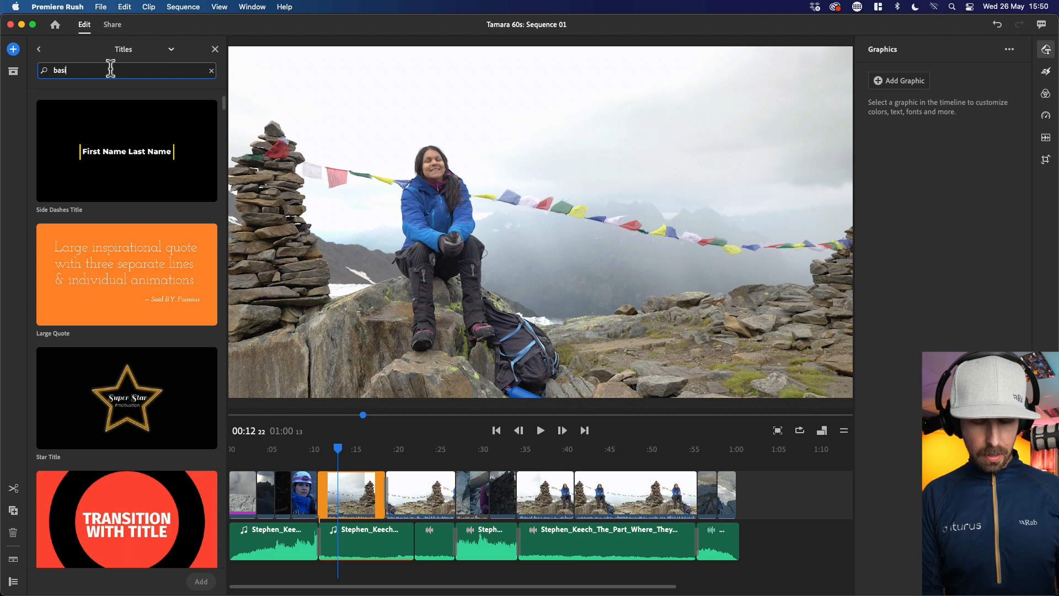
pyautogui.press('Return')
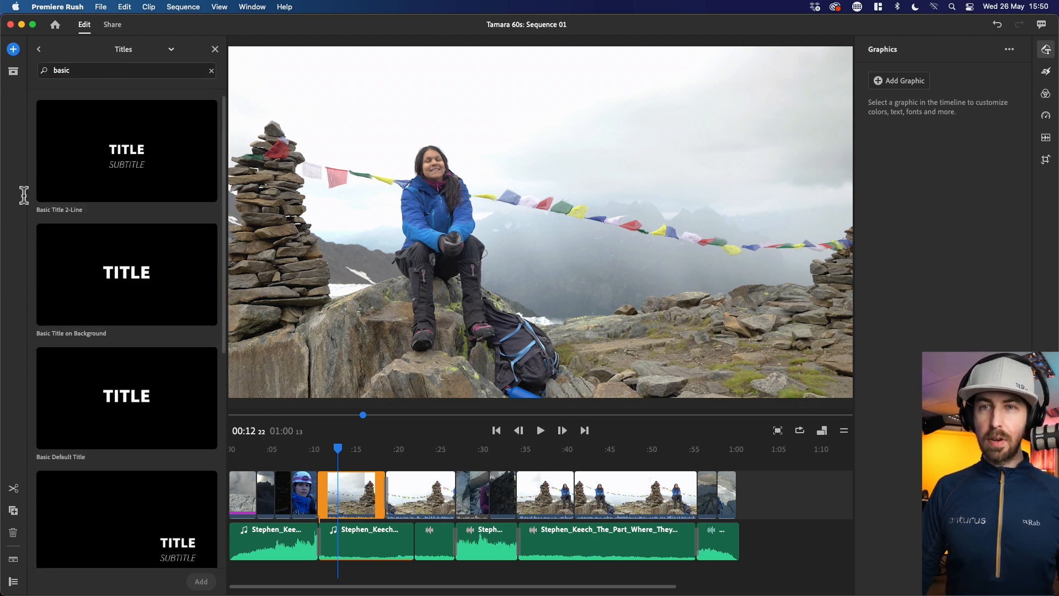
pyautogui.scroll(-5, 100, 224)
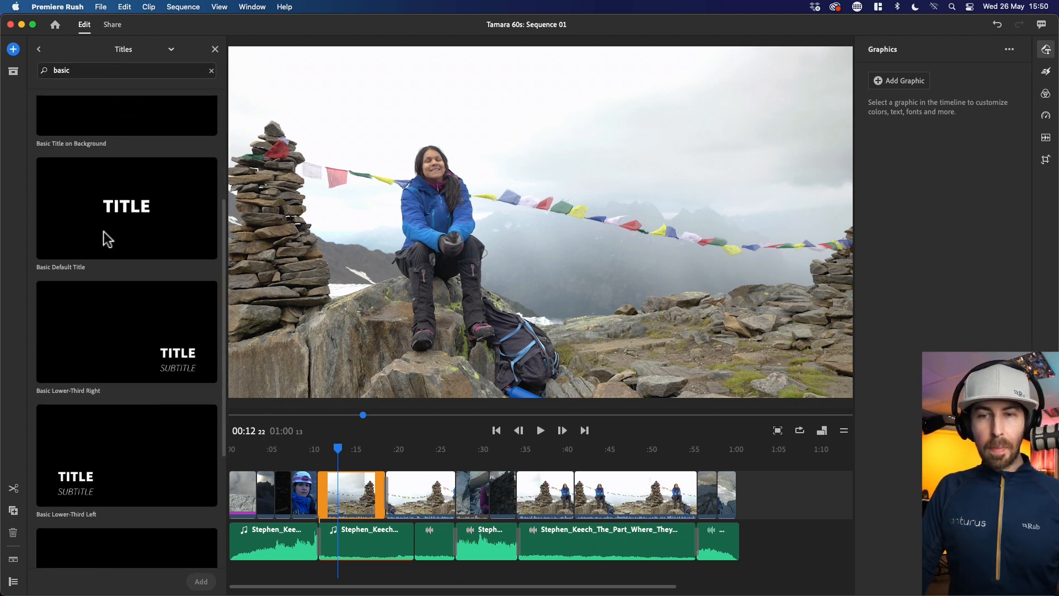
pyautogui.scroll(-4, 104, 227)
pyautogui.scroll(3, 103, 226)
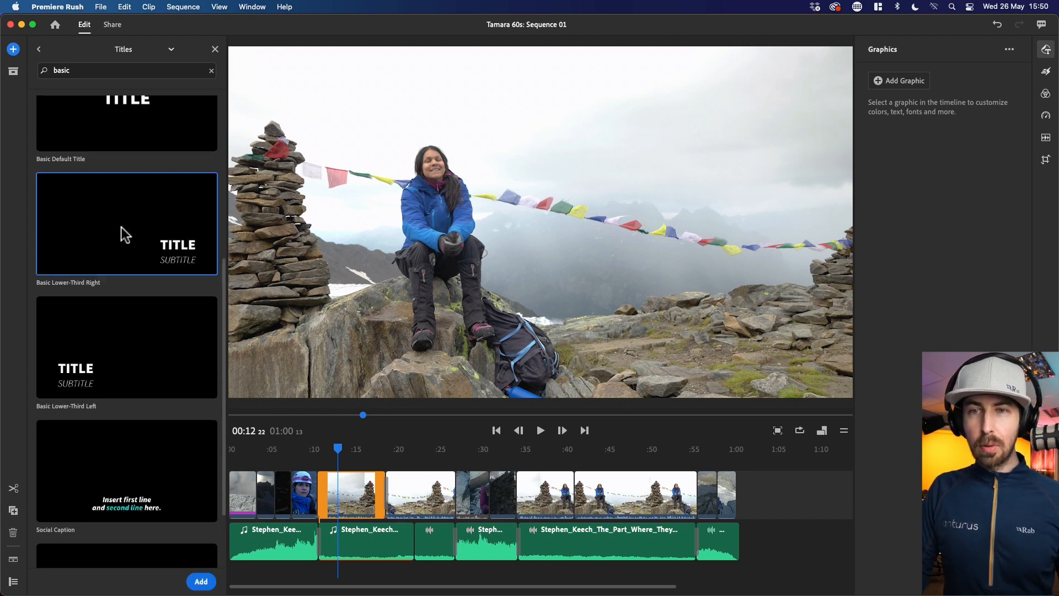
pyautogui.moveTo(110, 229); pyautogui.dragTo(340, 469)
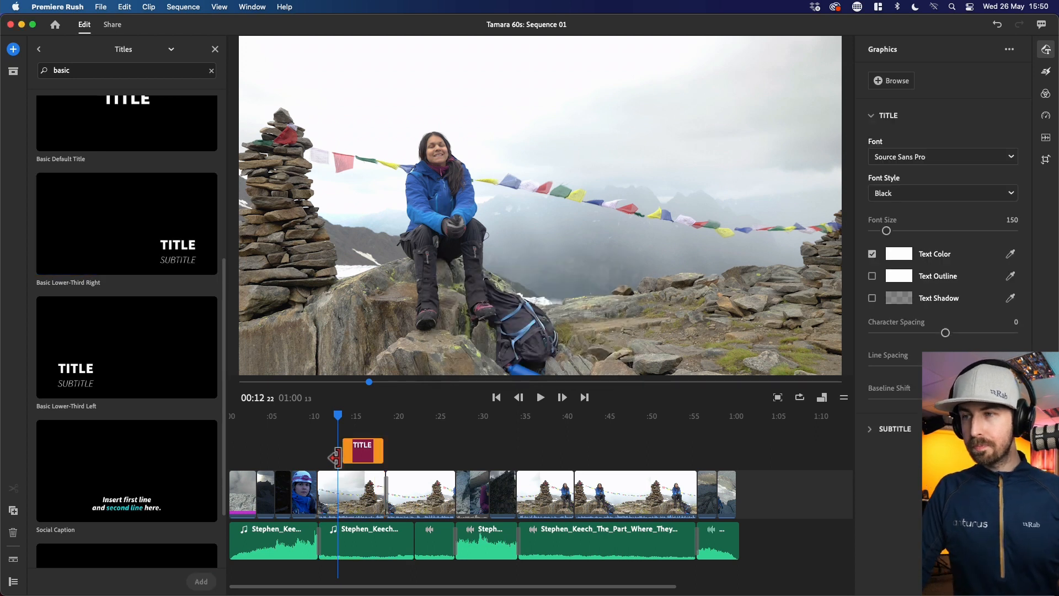
# - Shift the title graphic slightly later so it ends at the interview cut at about 18.5 seconds, and scrub back over it
pyautogui.click(361, 417)
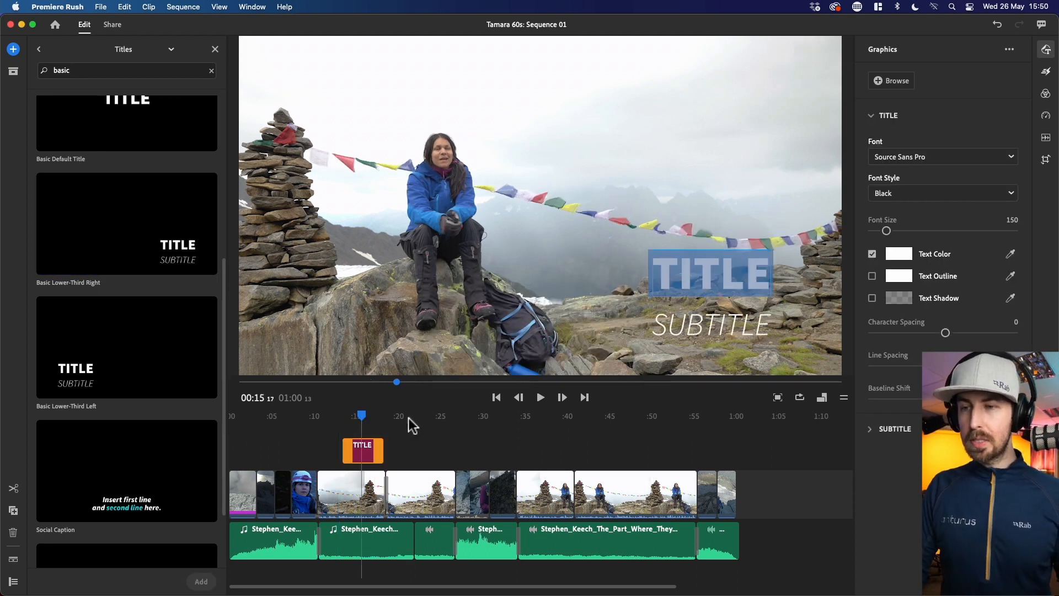
pyautogui.moveTo(671, 584); pyautogui.dragTo(555, 593)
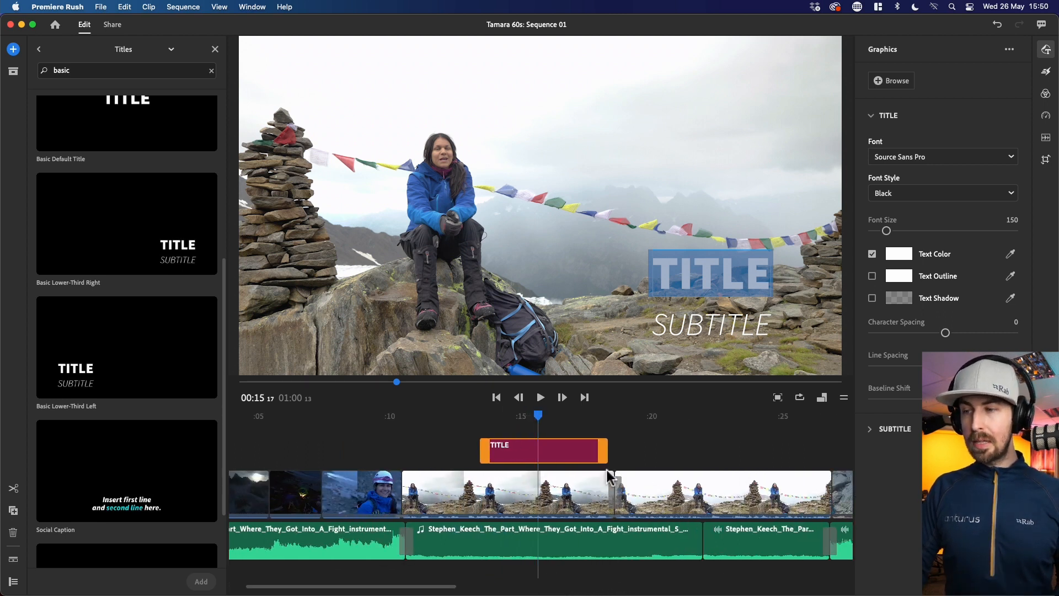
pyautogui.moveTo(573, 455); pyautogui.dragTo(578, 454)
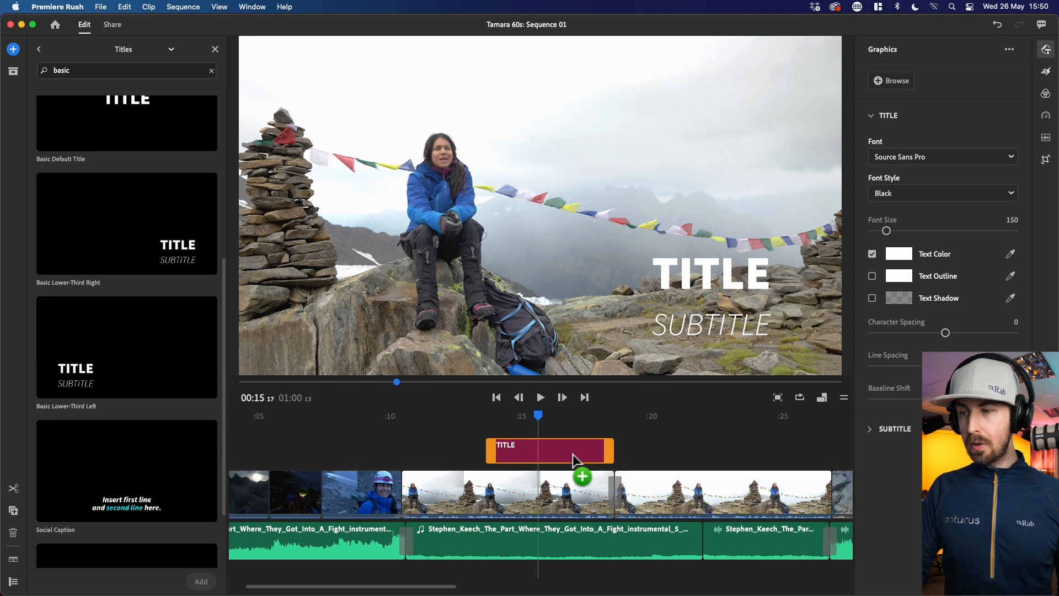
pyautogui.click(614, 492)
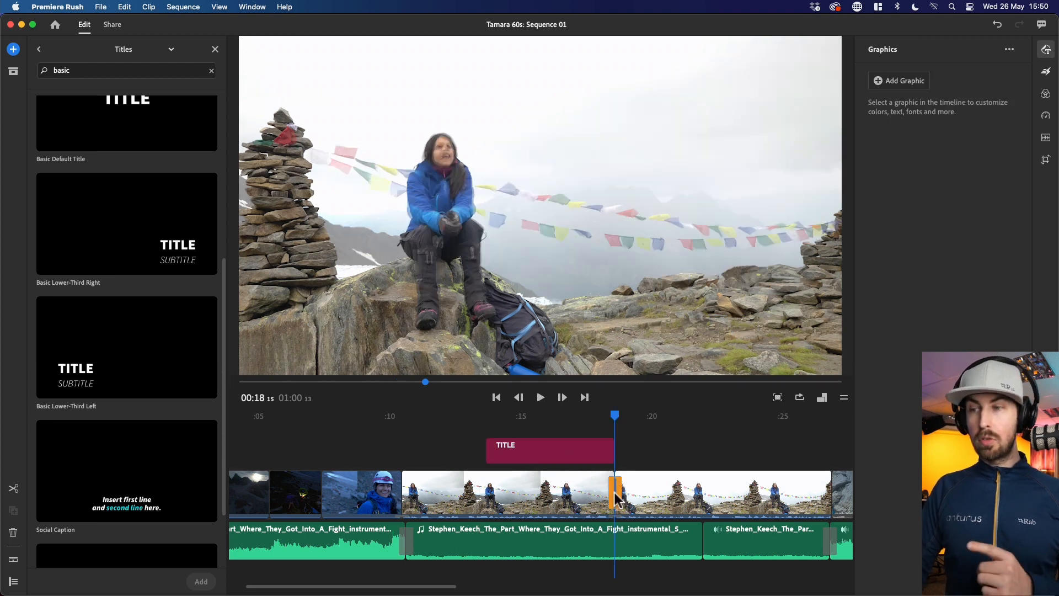
pyautogui.click(615, 492)
pyautogui.moveTo(604, 414); pyautogui.dragTo(537, 417)
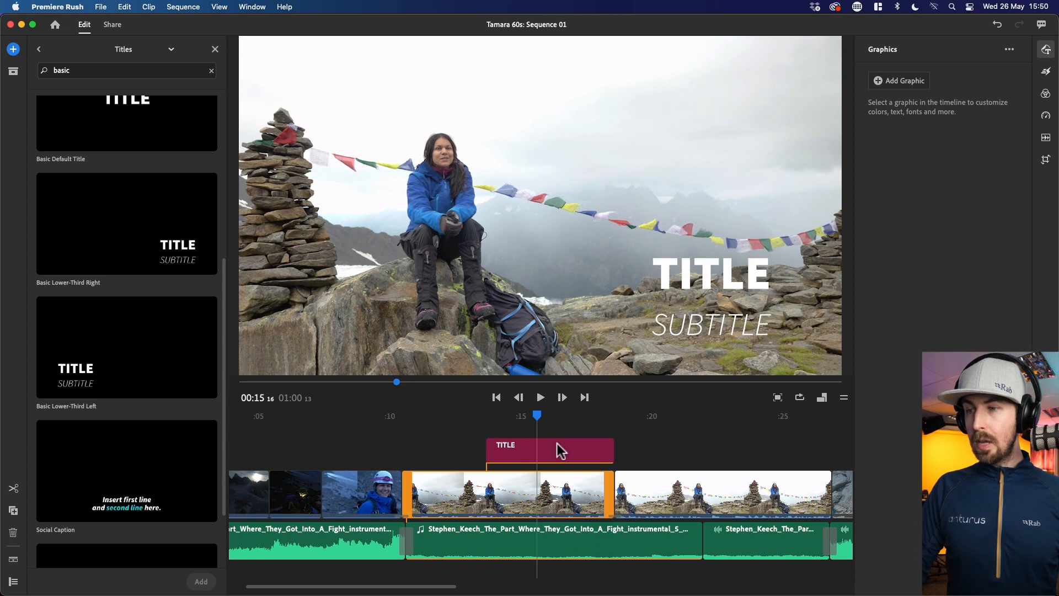
# - Replace the lower third's title text with the interviewee's first name in capitals
pyautogui.click(559, 450)
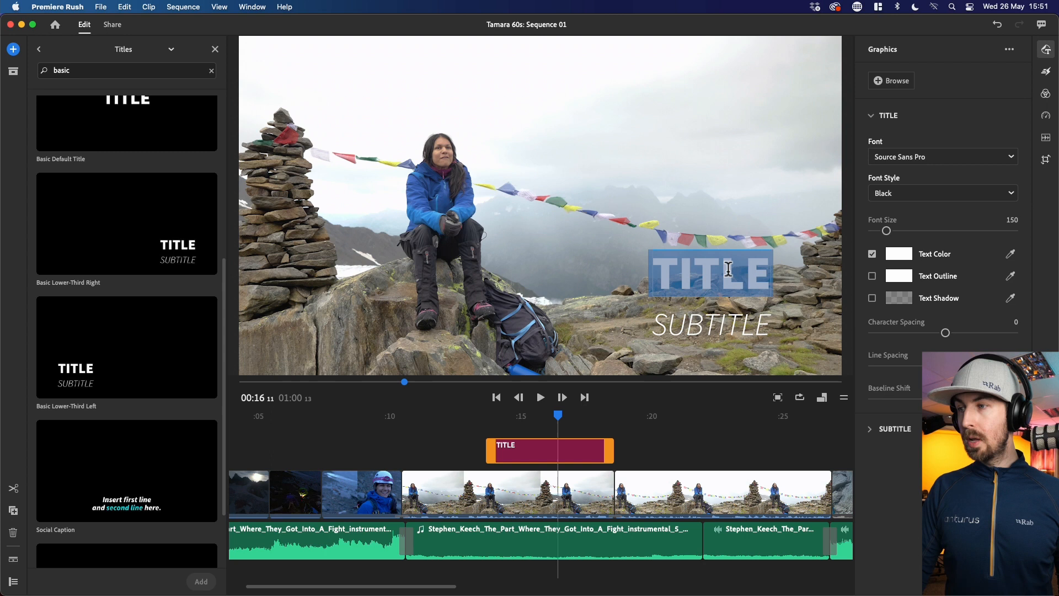
pyautogui.click(890, 116)
pyautogui.click(880, 119)
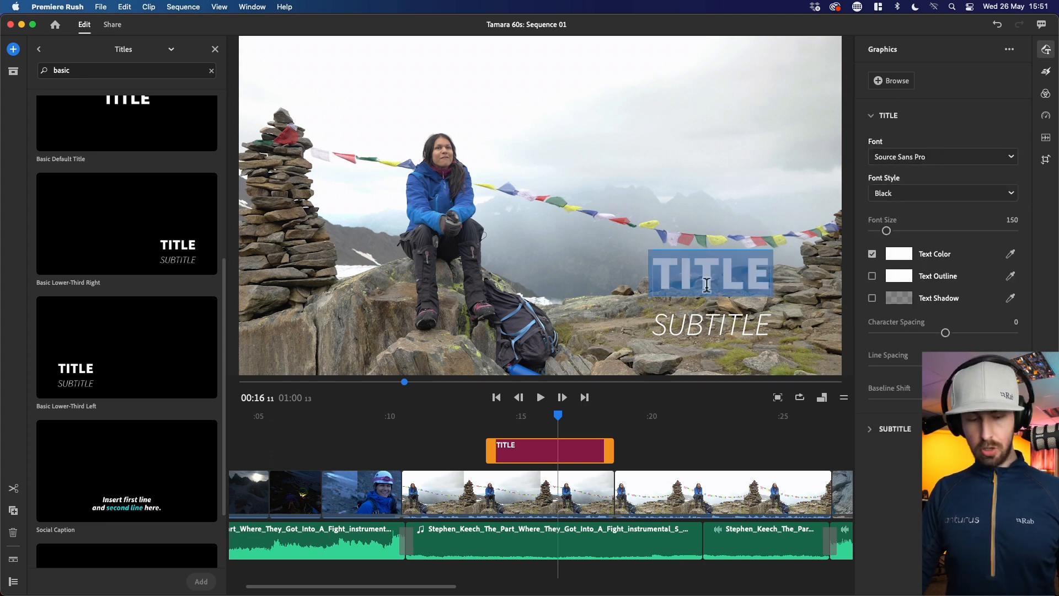
pyautogui.write('TAMARA')
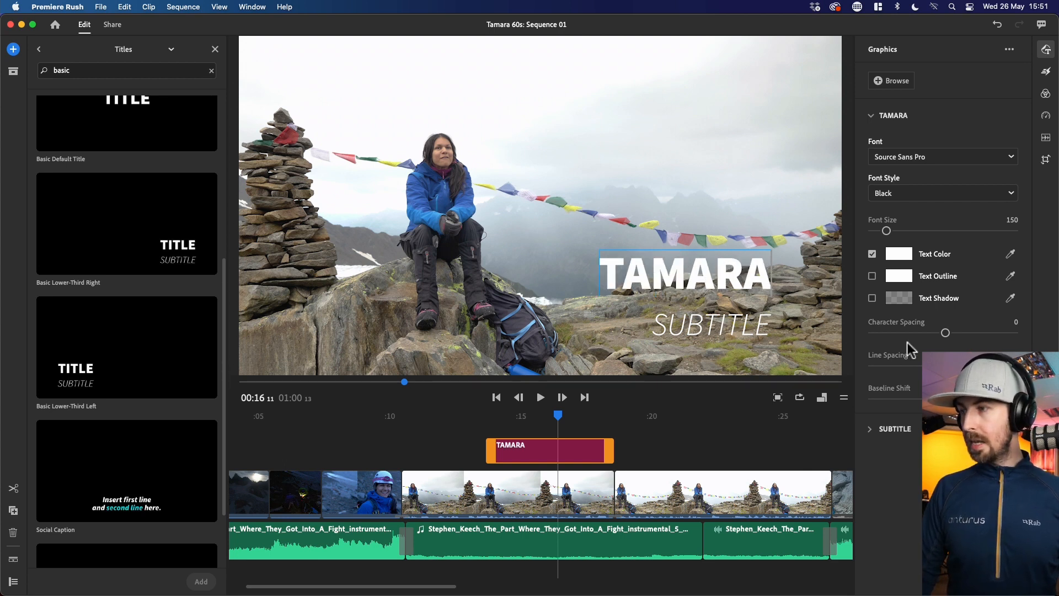
# - Change the lower third's subtitle to "CLIMBER/SCIENTIST" and set its font size to 51
pyautogui.click(878, 118)
pyautogui.click(875, 149)
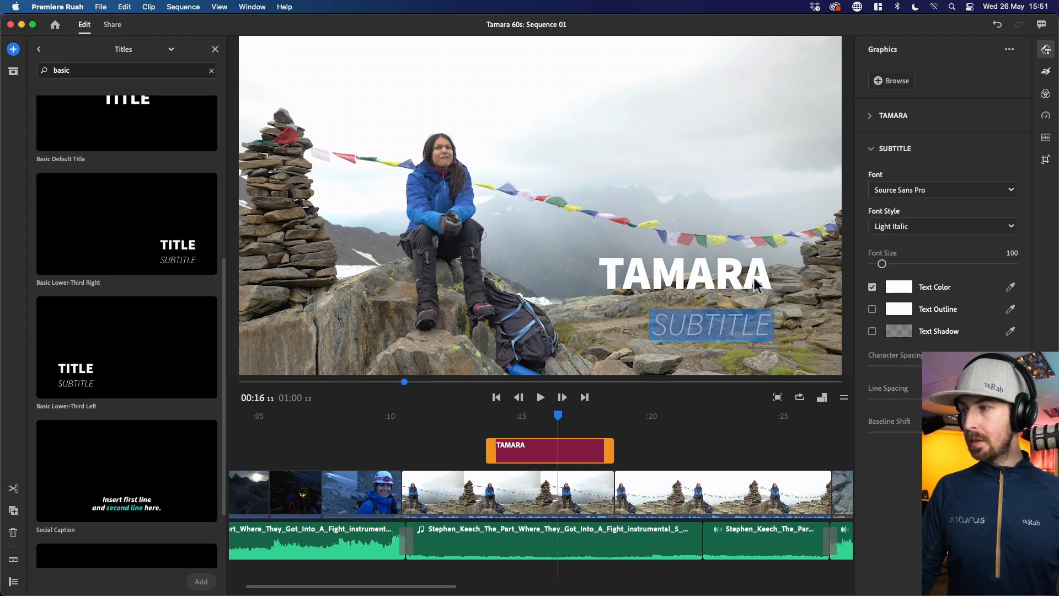
pyautogui.write('CL')
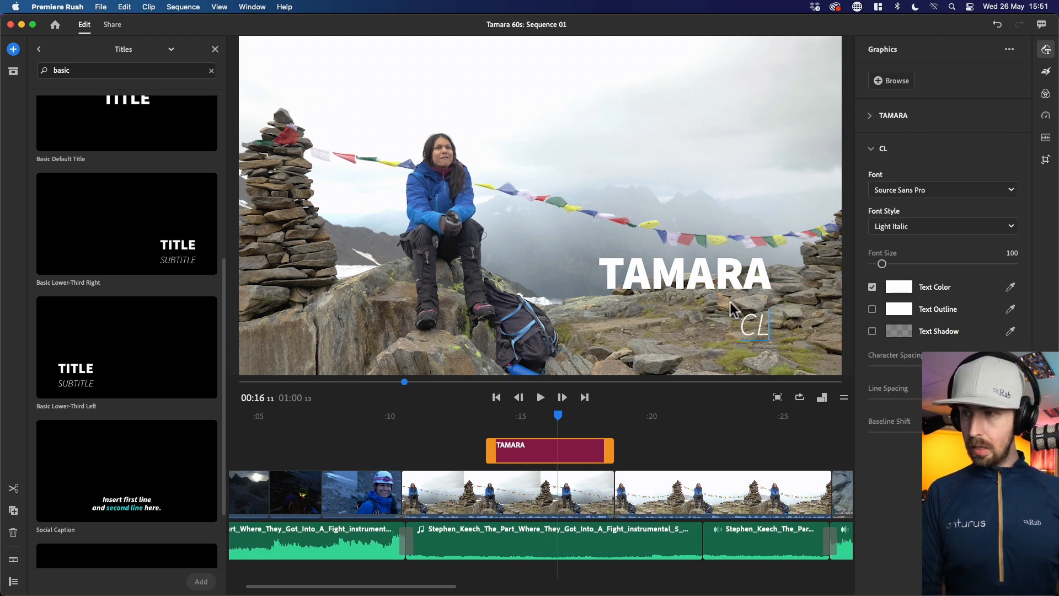
pyautogui.write('IMBER/SCIENTISR')
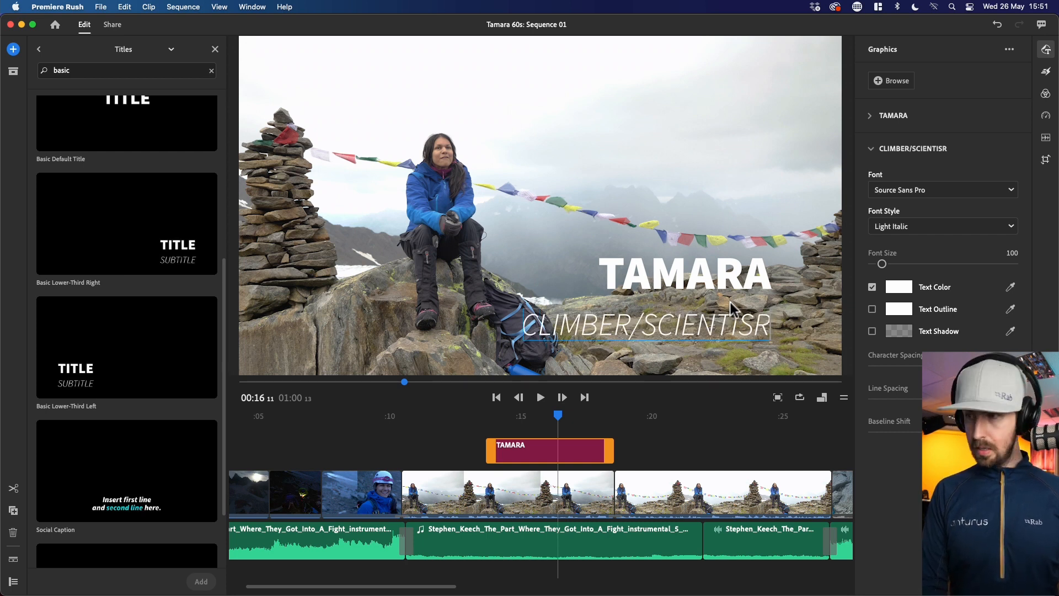
pyautogui.press('BackSpace')
pyautogui.write('T')
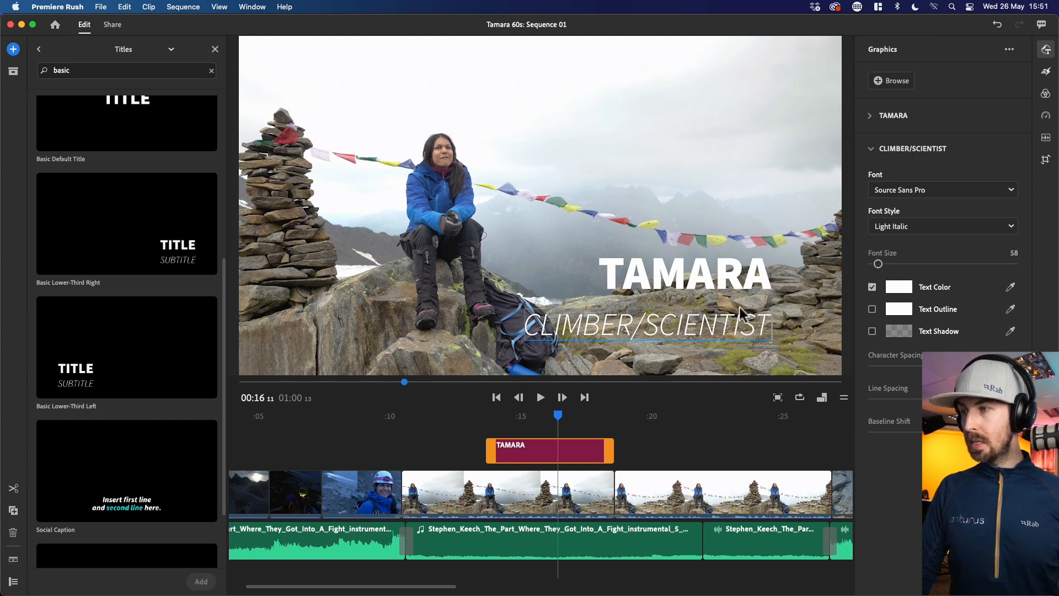
pyautogui.doubleClick(700, 323)
pyautogui.moveTo(884, 268); pyautogui.dragTo(878, 269)
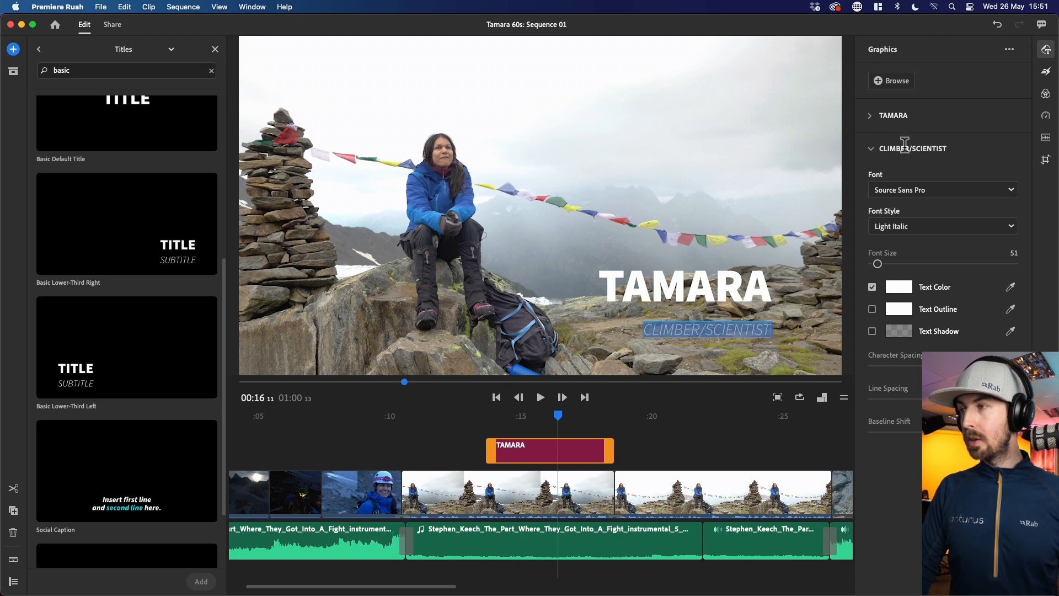
# - Change the font of the lower third's name line to Helvetica Light
pyautogui.click(870, 116)
pyautogui.click(912, 156)
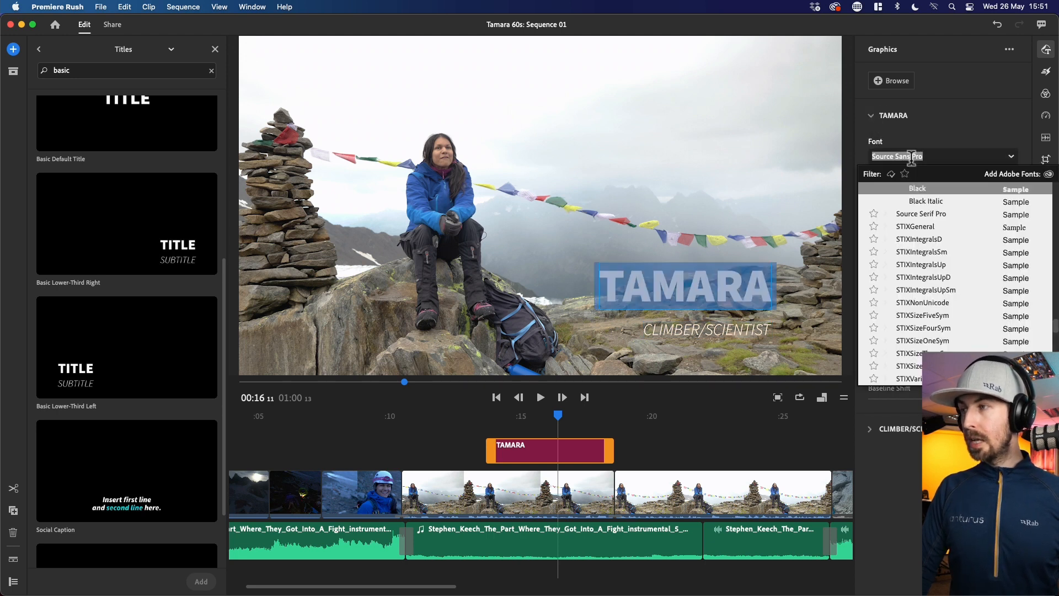
pyautogui.scroll(20, 929, 221)
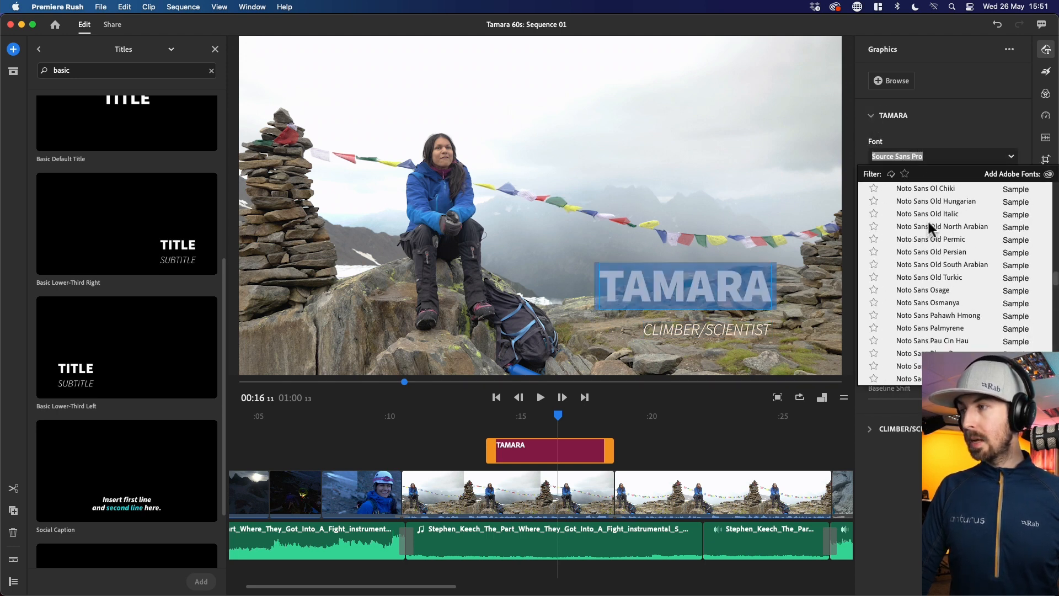
pyautogui.scroll(10, 928, 217)
pyautogui.click(926, 214)
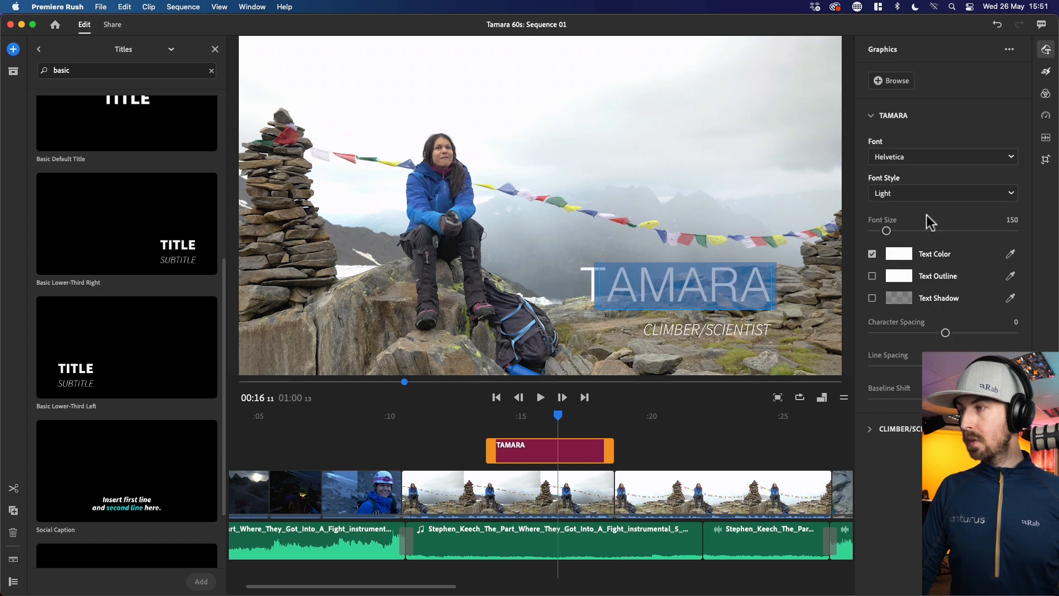
pyautogui.click(742, 308)
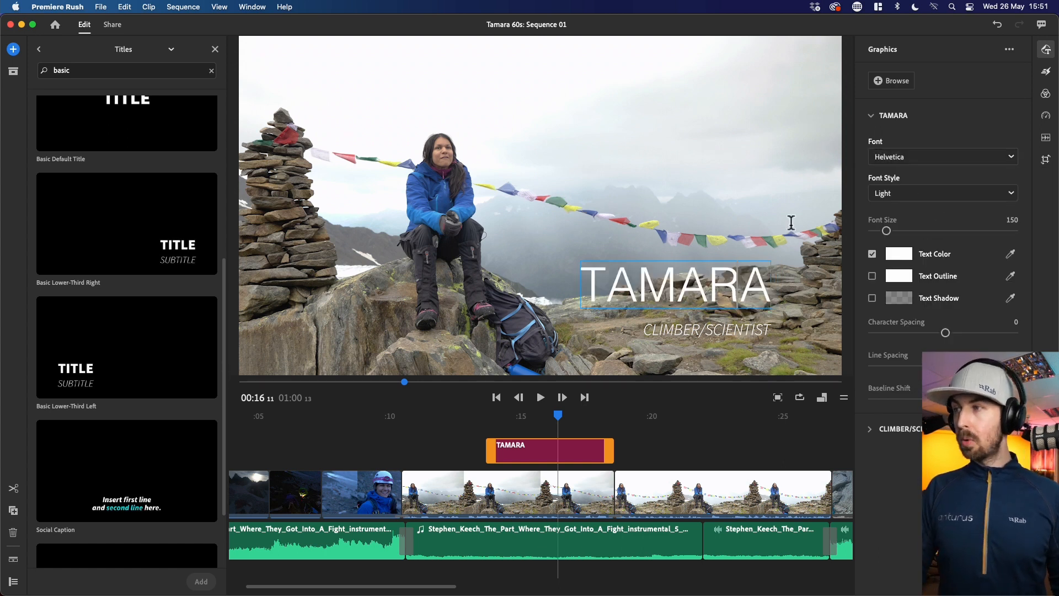
# - Scale the lower third proportionally to 61, move it to horizontal position 2646 and vertical position 1454, and play it back
pyautogui.click(576, 456)
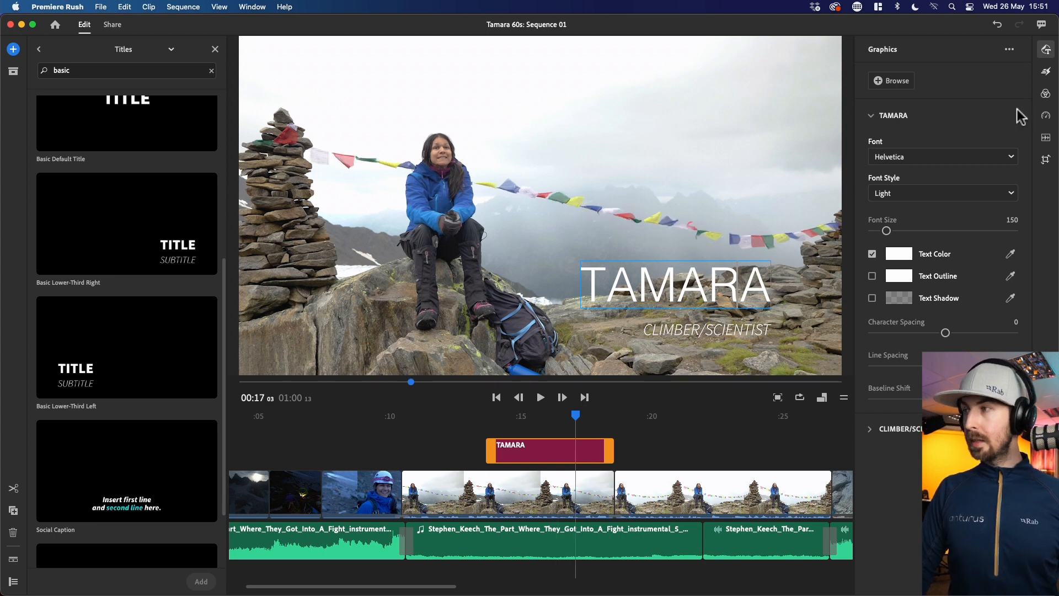
pyautogui.click(1046, 161)
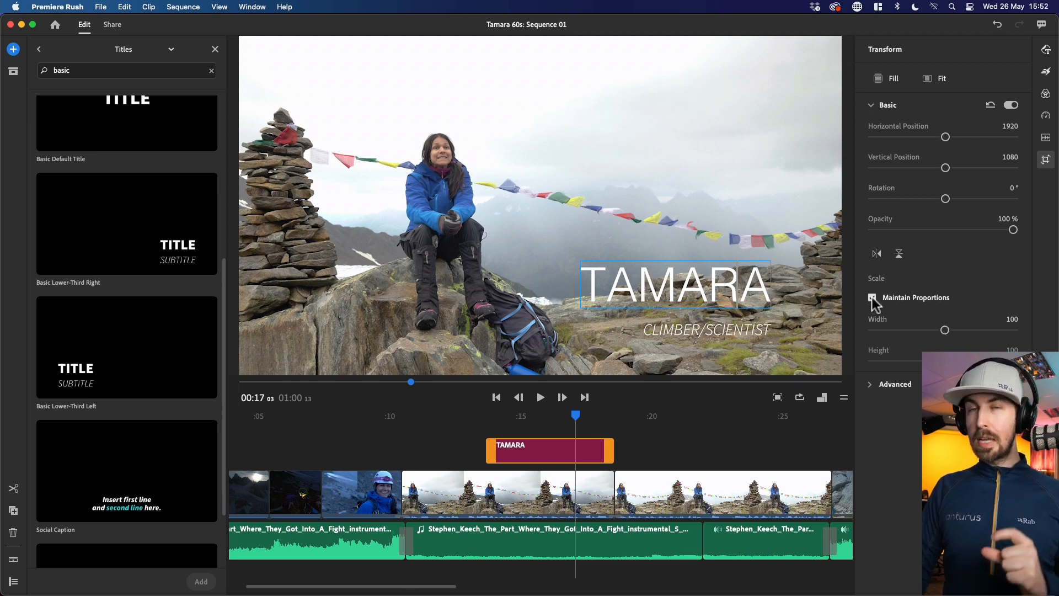
pyautogui.moveTo(944, 330); pyautogui.dragTo(915, 331)
pyautogui.moveTo(942, 142); pyautogui.dragTo(954, 170)
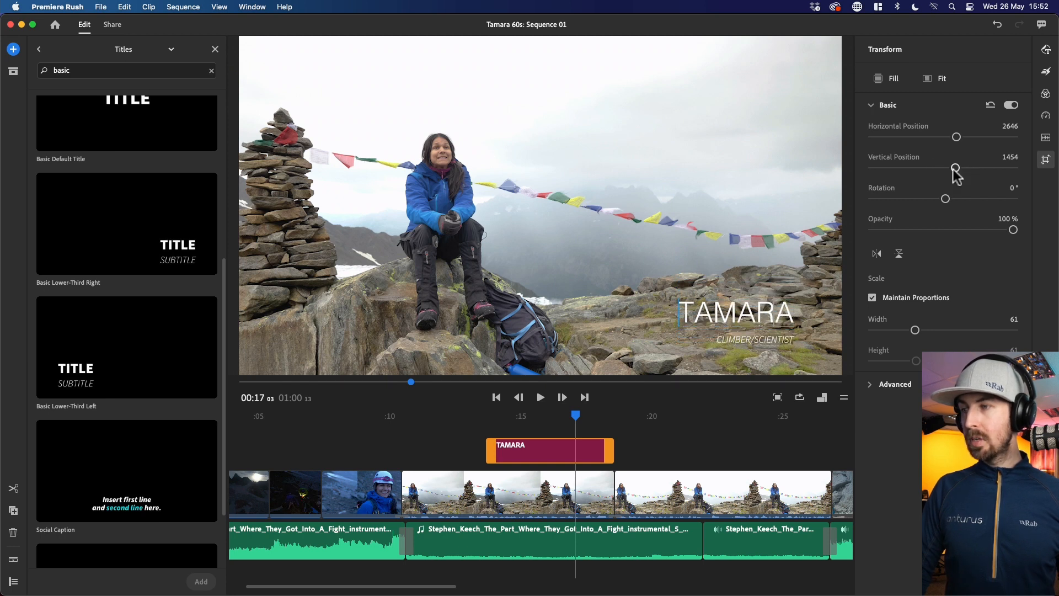
pyautogui.click(475, 434)
pyautogui.press('space')
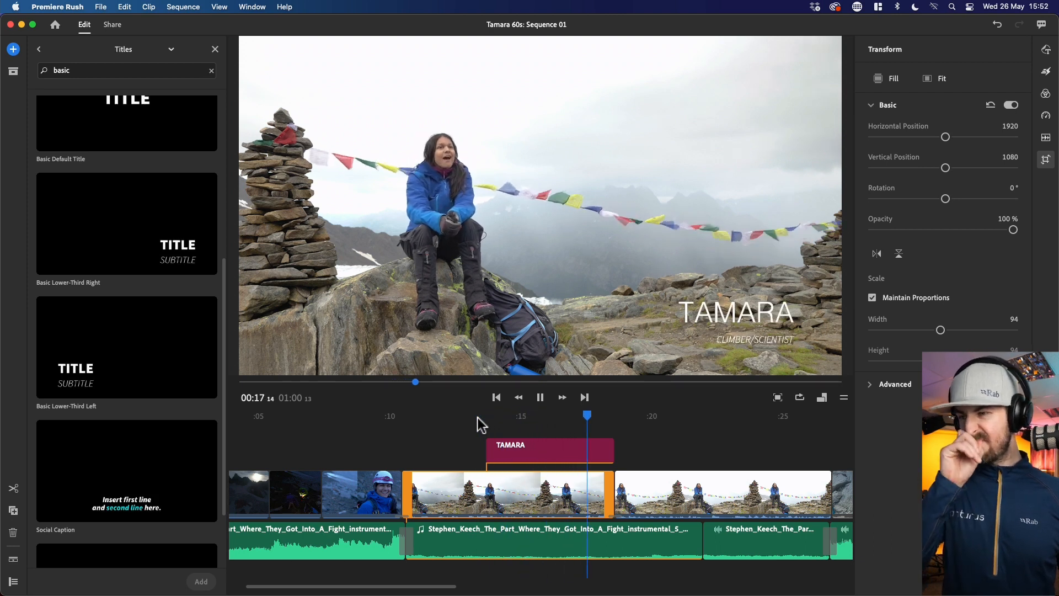
pyautogui.press('space')
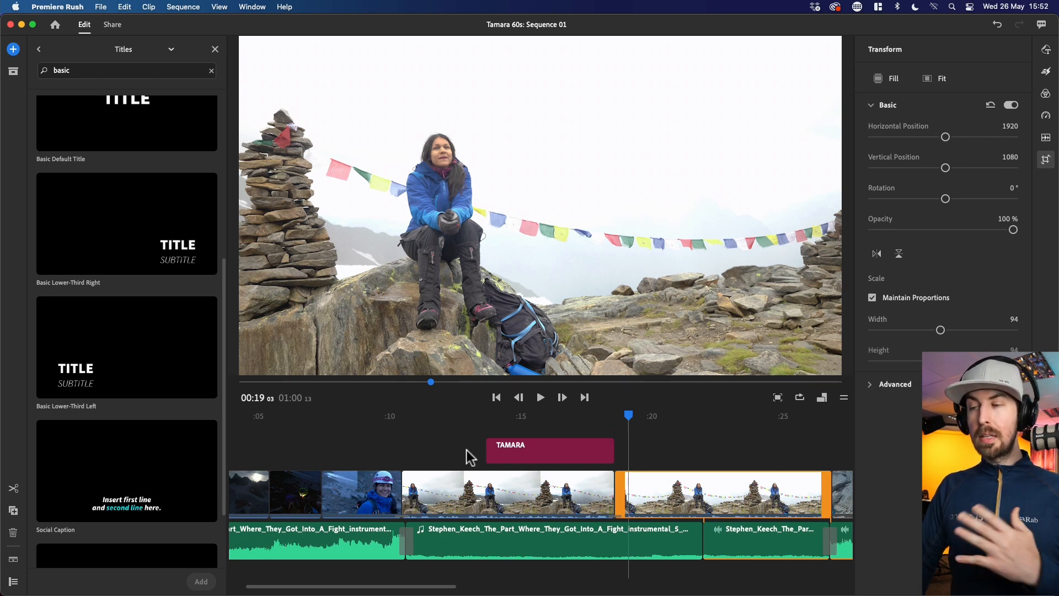
# - Apply Dissolve transitions to both ends of the lower-third title and play the result back
pyautogui.moveTo(603, 419); pyautogui.dragTo(492, 429)
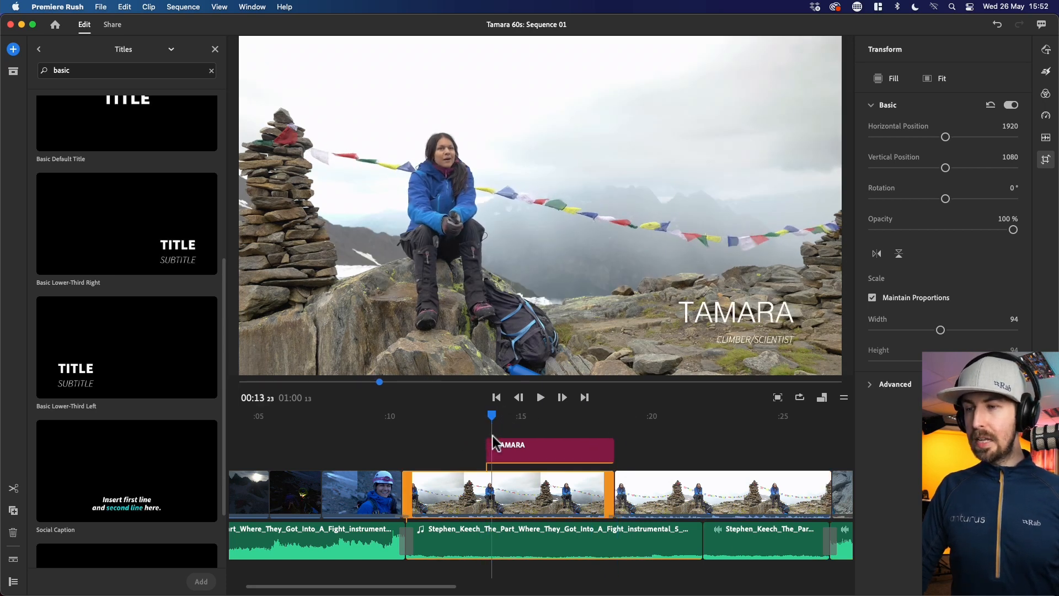
pyautogui.click(504, 446)
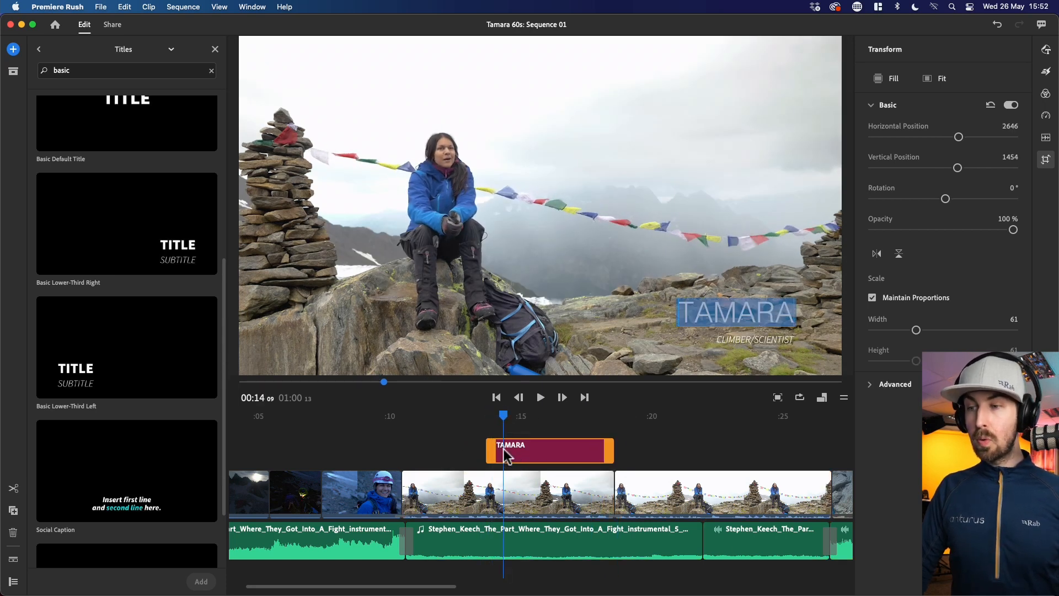
pyautogui.click(1047, 71)
pyautogui.click(916, 149)
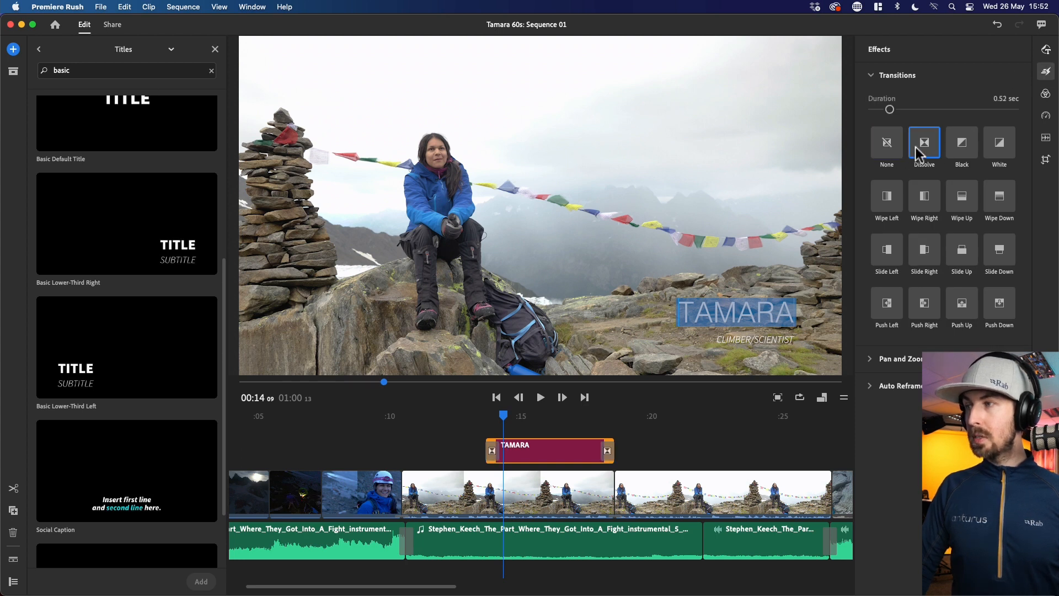
pyautogui.click(492, 452)
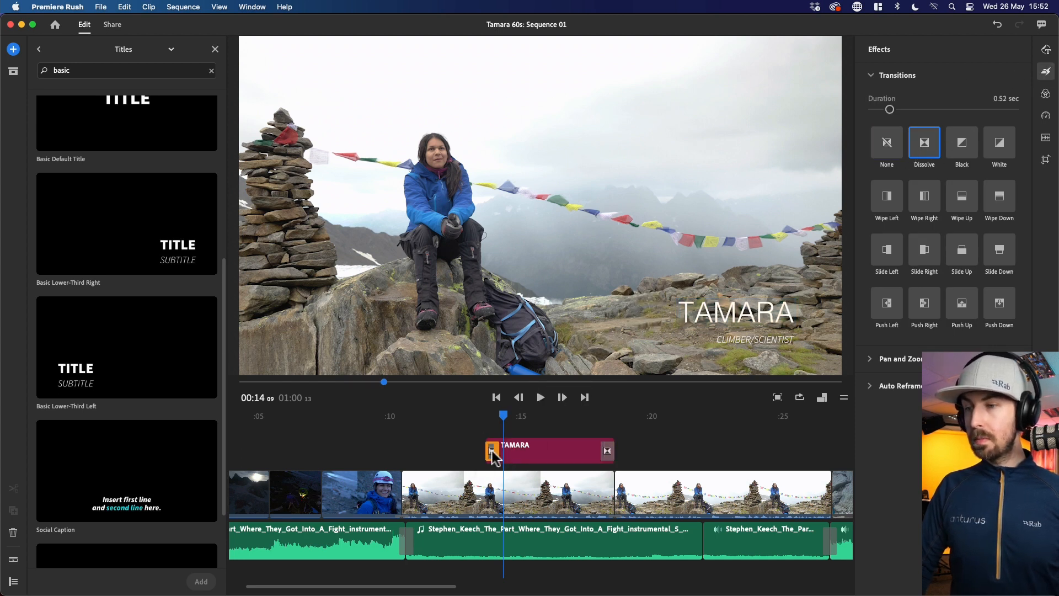
pyautogui.click(486, 418)
pyautogui.press('space')
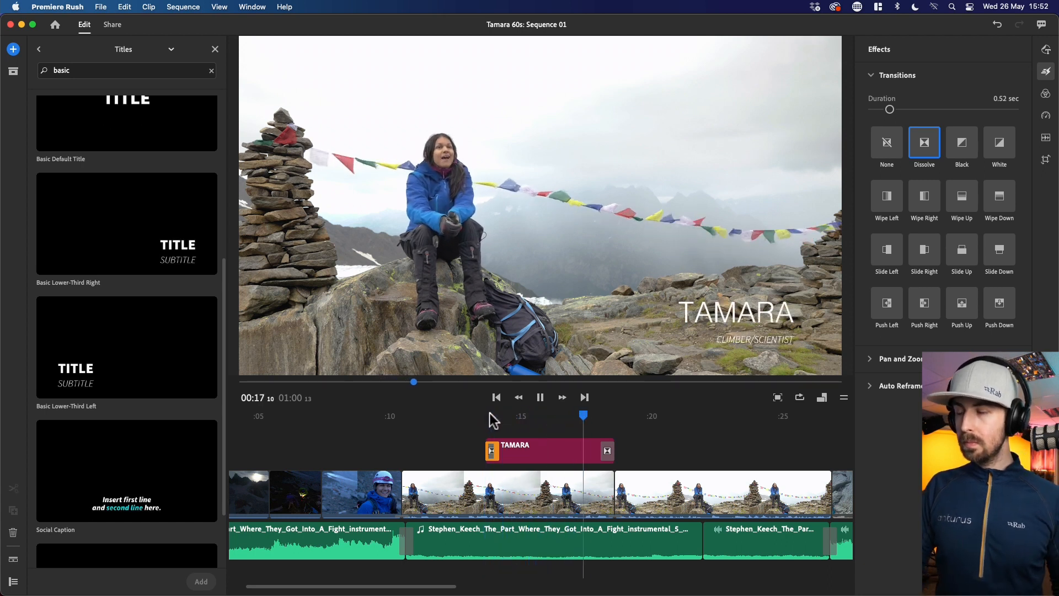
pyautogui.press('space')
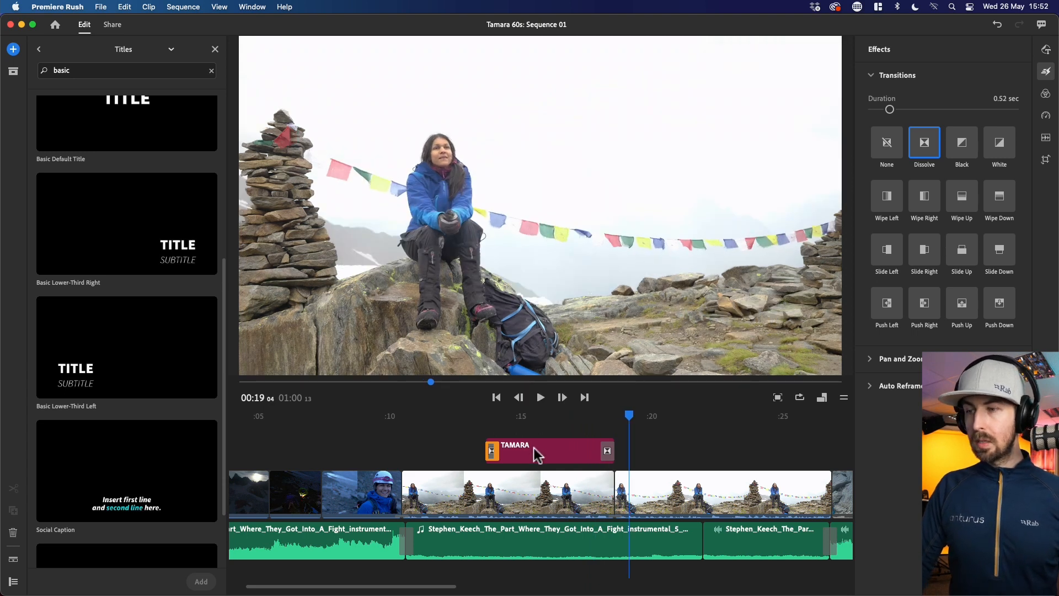
# - Delete the dissolve at the end of the lower-third title and scrub over its start and end to check them
pyautogui.click(607, 453)
pyautogui.press('Delete')
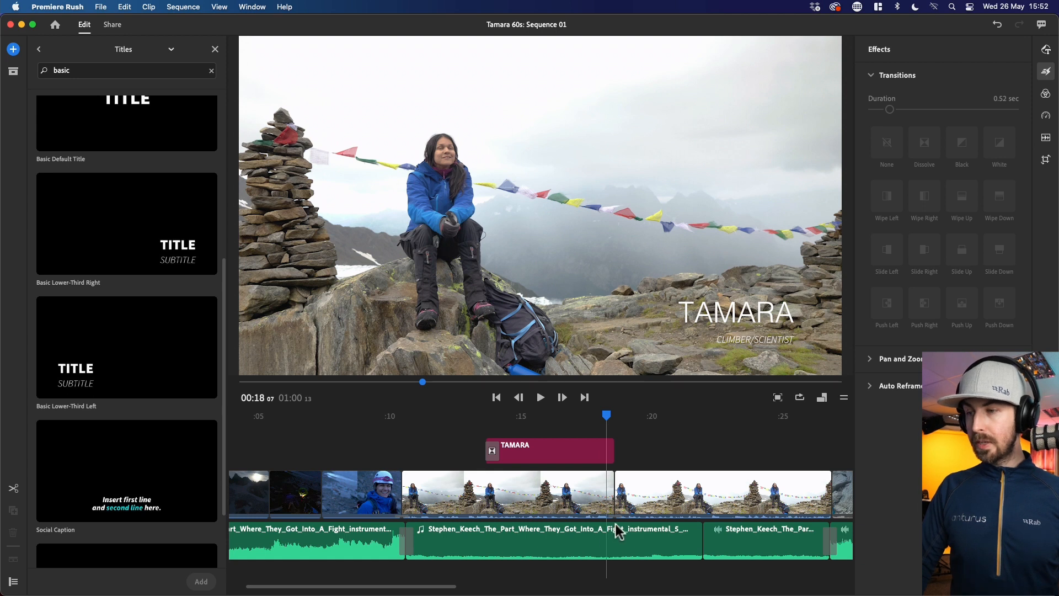
pyautogui.click(482, 423)
pyautogui.moveTo(483, 422); pyautogui.dragTo(502, 423)
pyautogui.click(602, 428)
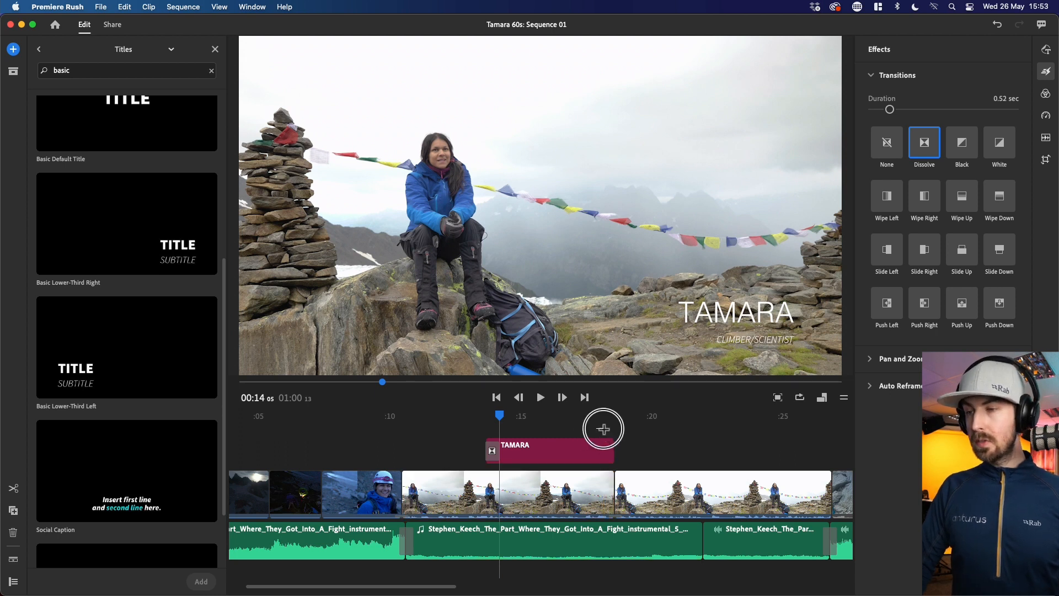
pyautogui.click(600, 418)
pyautogui.moveTo(614, 422); pyautogui.dragTo(621, 421)
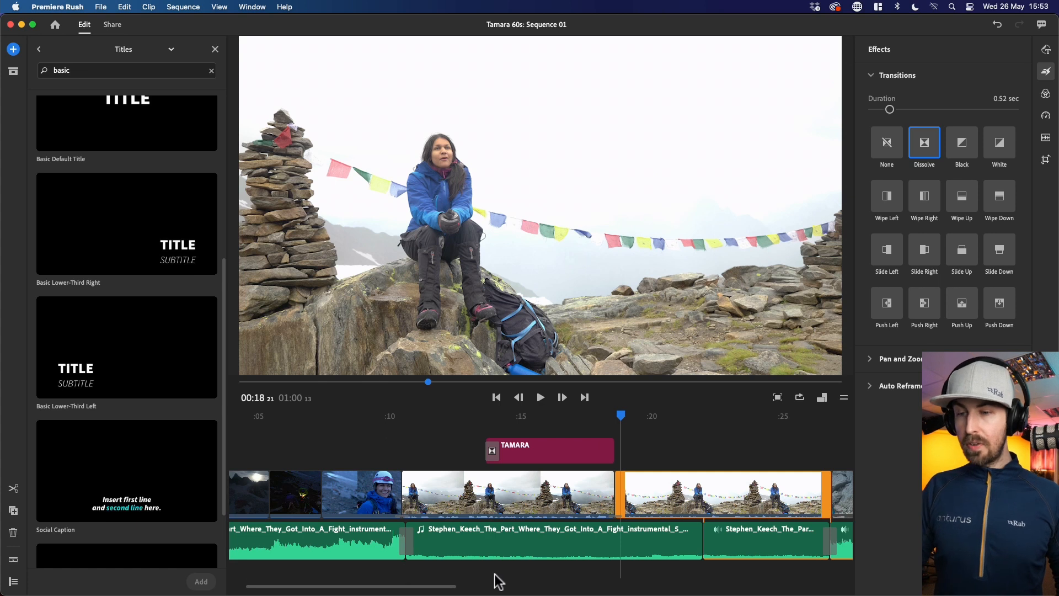
# - Move to the interview cut at about 40 seconds, and open the BRoll5 clip from the B Roll folder in the media preview
pyautogui.moveTo(453, 586); pyautogui.dragTo(636, 586)
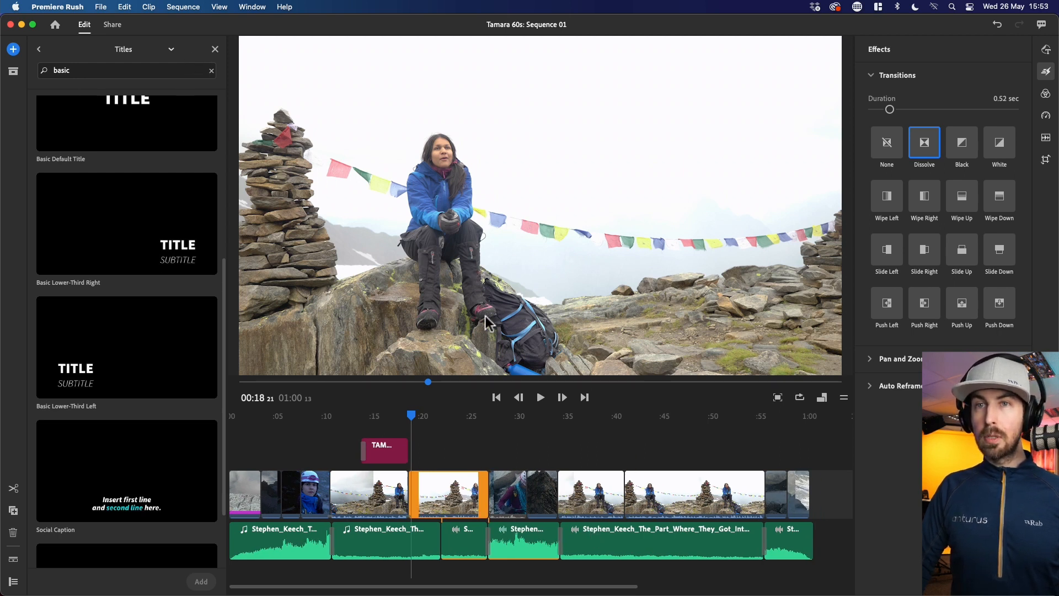
pyautogui.moveTo(614, 416)
pyautogui.mouseDown()
pyautogui.moveTo(634, 421)
pyautogui.moveTo(618, 421)
pyautogui.mouseUp()
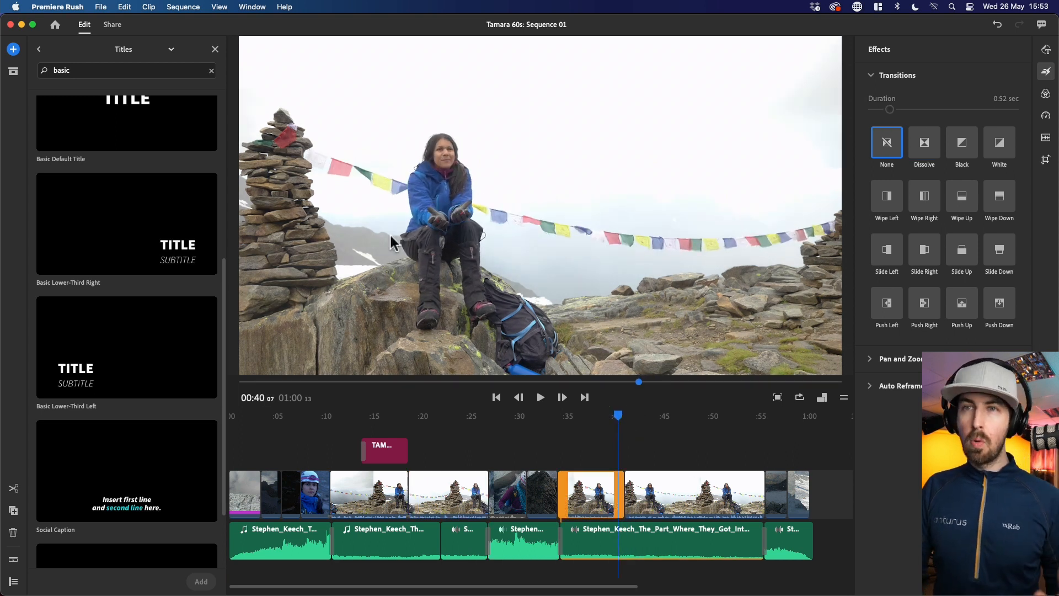
pyautogui.click(214, 49)
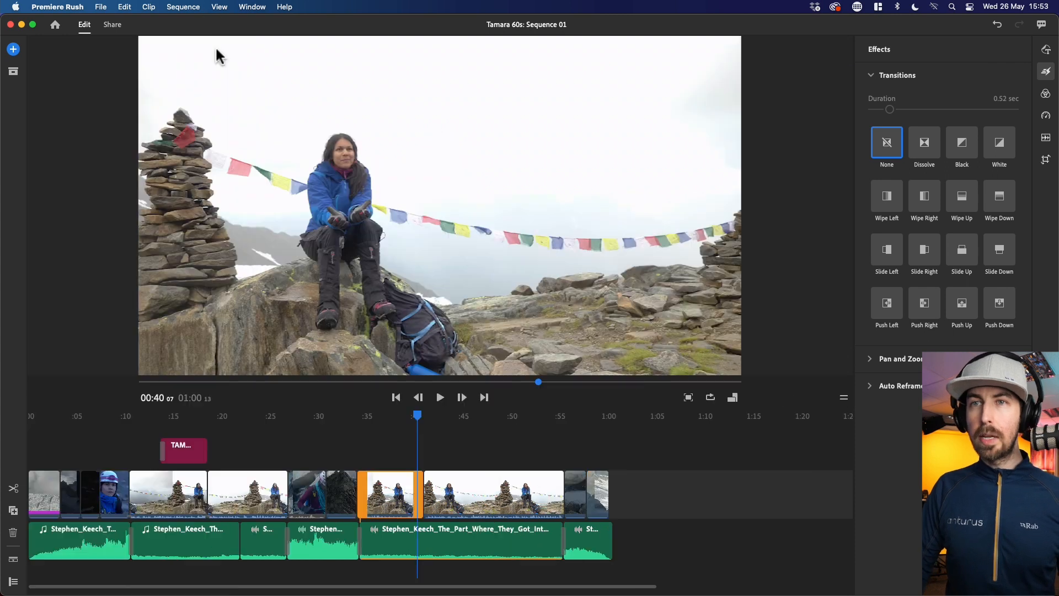
pyautogui.click(13, 49)
pyautogui.click(58, 73)
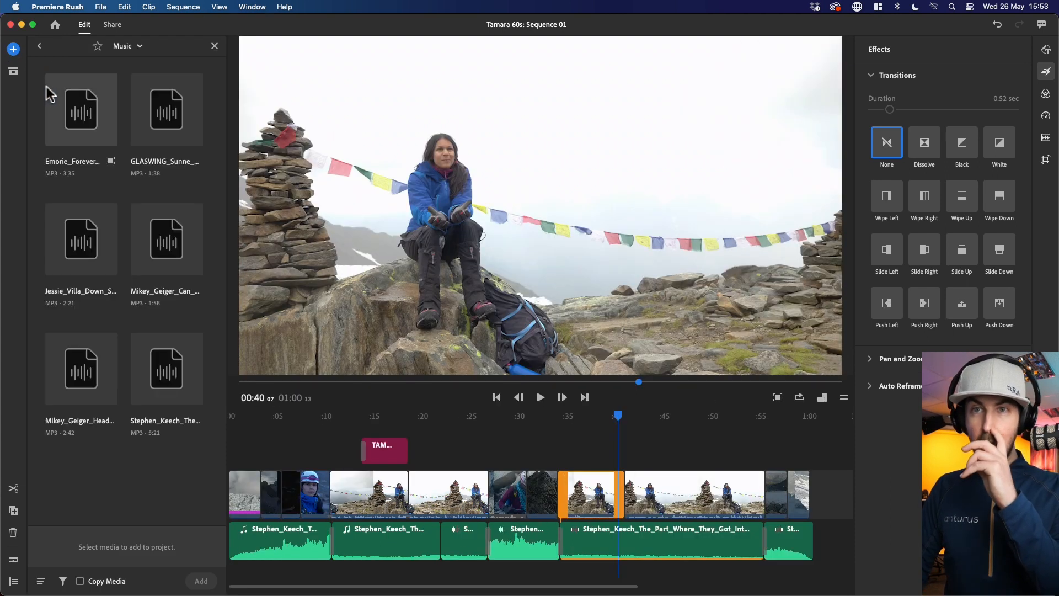
pyautogui.click(38, 47)
pyautogui.click(139, 111)
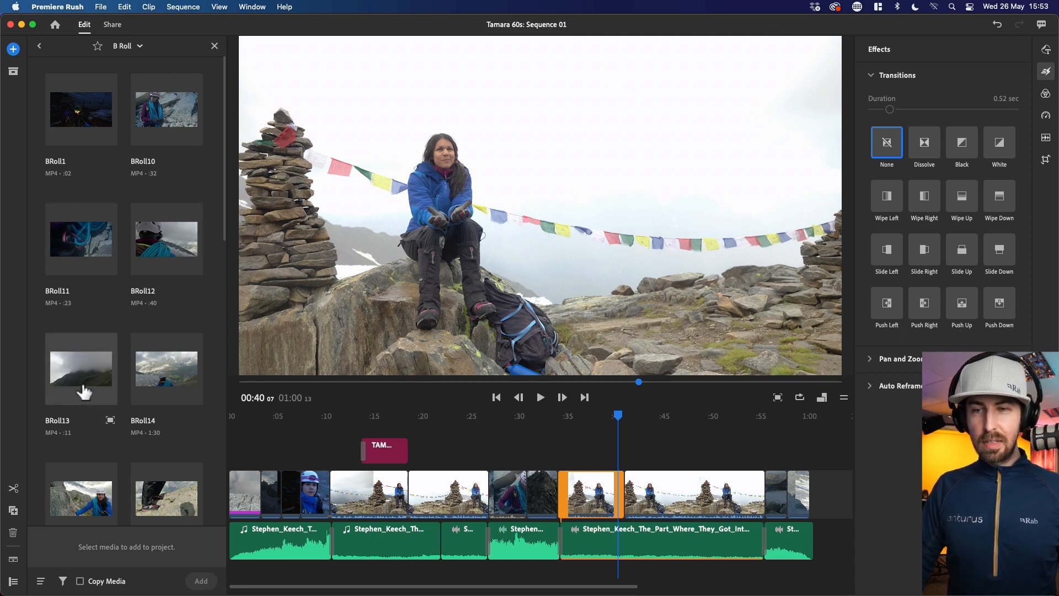
pyautogui.scroll(-10, 144, 265)
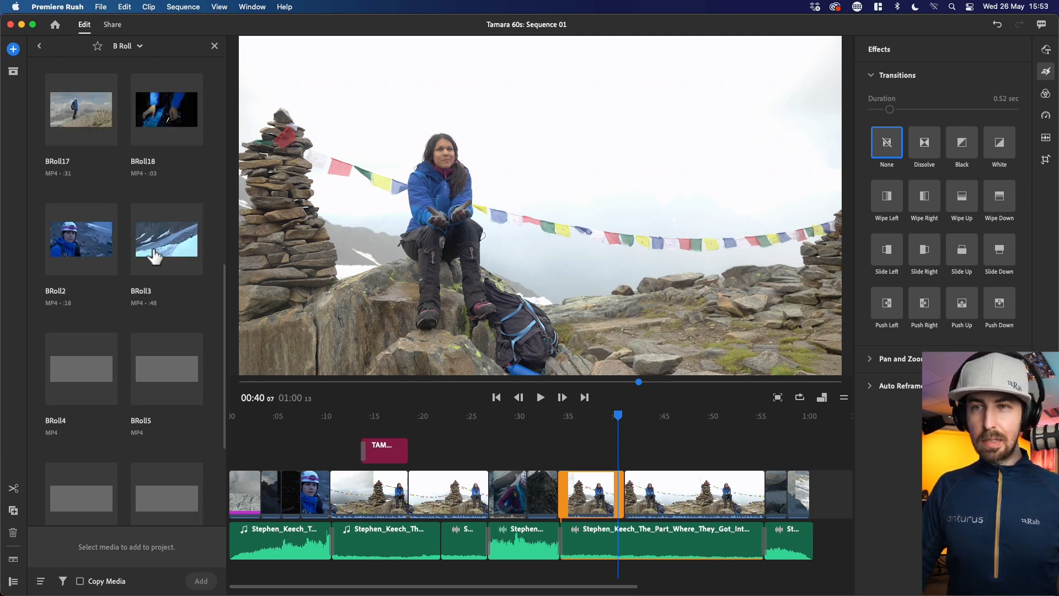
pyautogui.click(153, 389)
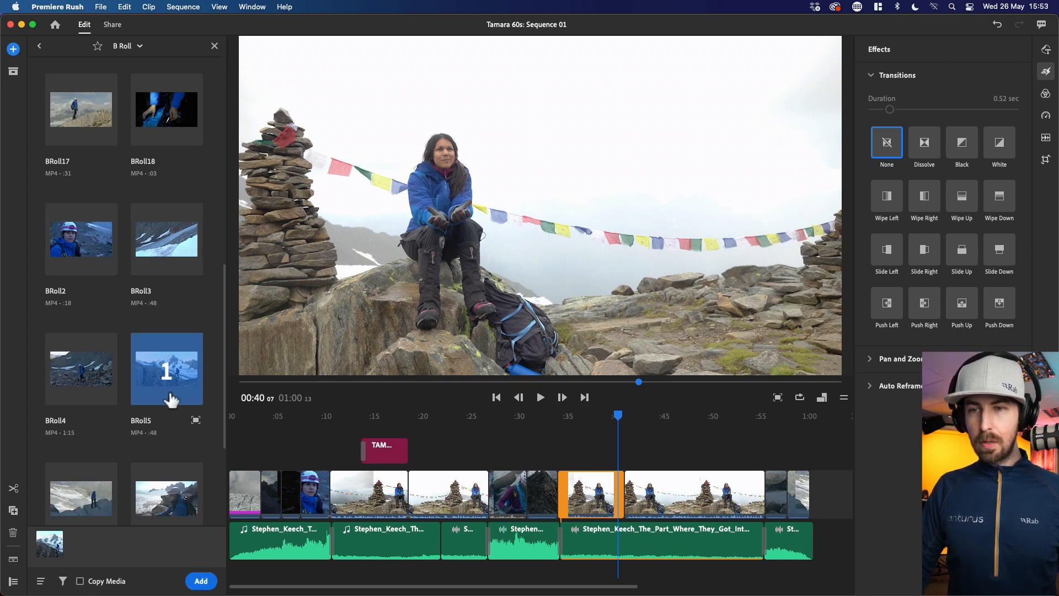
pyautogui.click(196, 420)
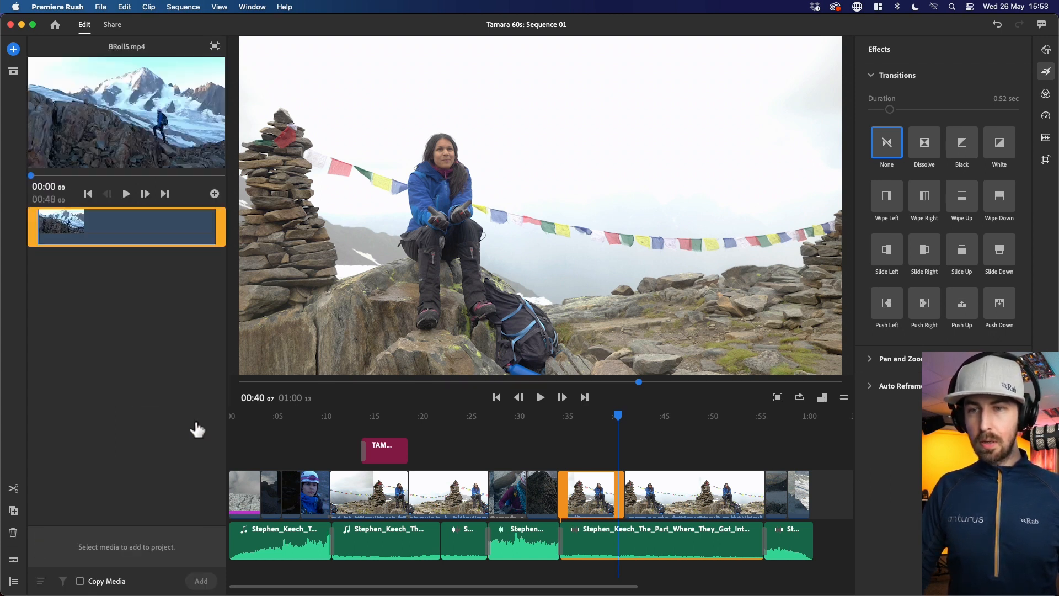
# - Trim BRoll5 to the range from 00:11:14 to 00:13:01 and mark it for adding to the sequence
pyautogui.click(80, 223)
pyautogui.press('i')
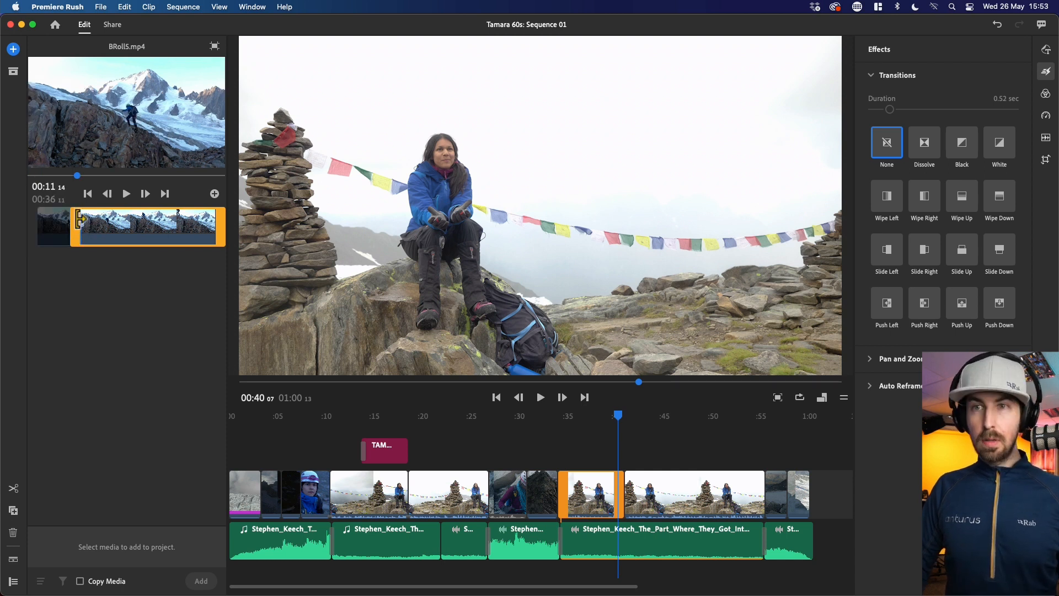
pyautogui.click(86, 221)
pyautogui.press('o')
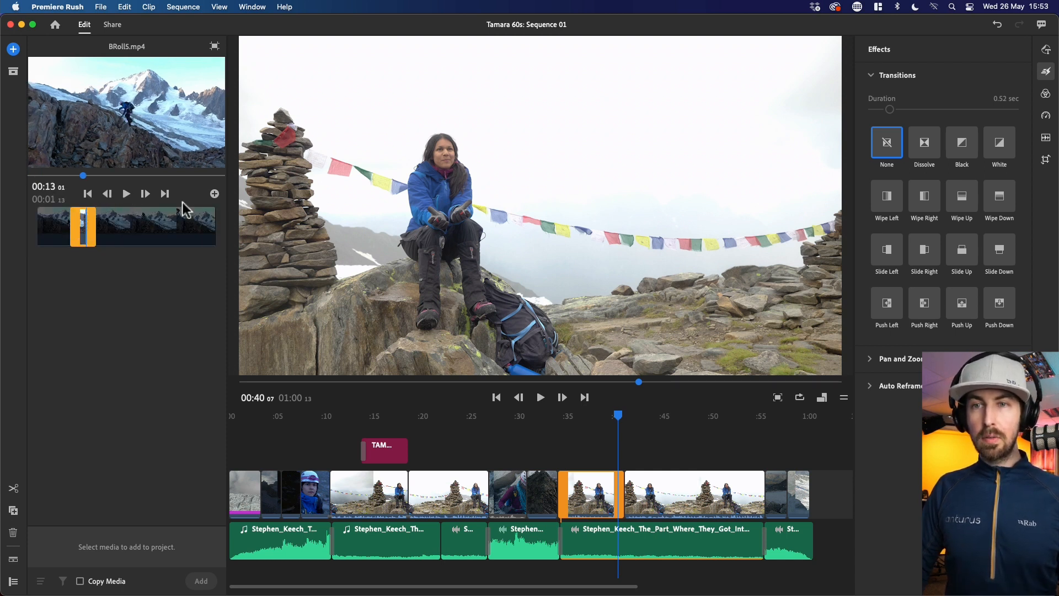
pyautogui.click(215, 194)
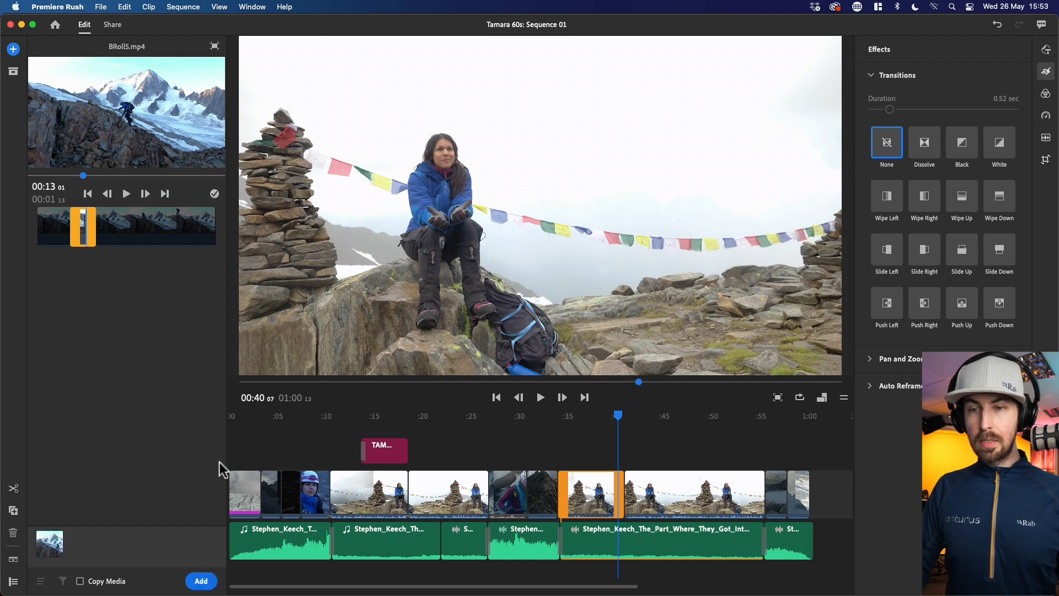
# - Add the trimmed BRoll5 clip at the sequence's end, move it above the interview cut at about 40 seconds, and play it back
pyautogui.click(812, 416)
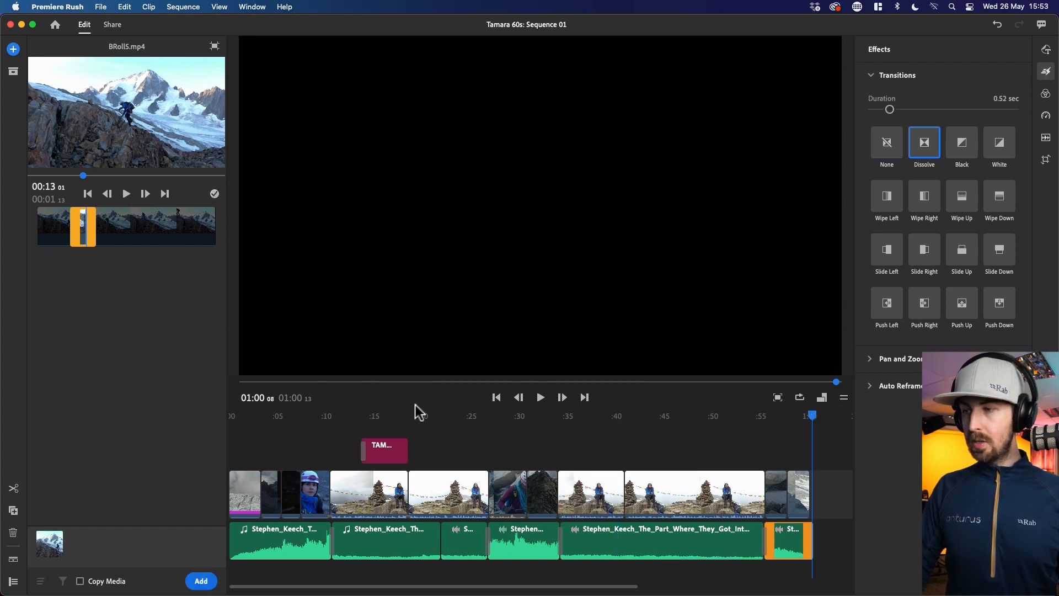
pyautogui.click(205, 578)
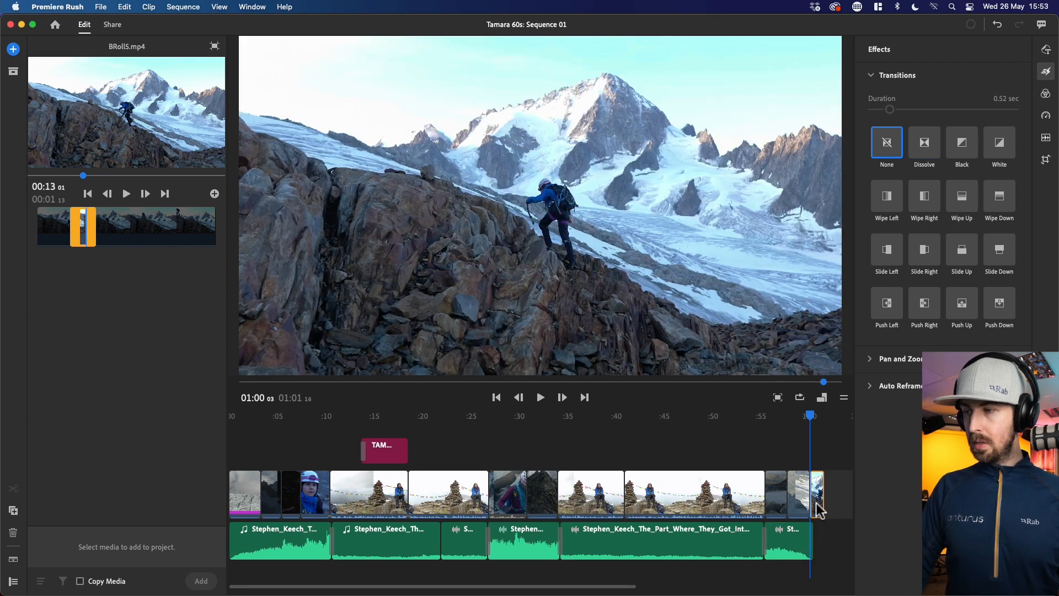
pyautogui.moveTo(819, 511); pyautogui.dragTo(622, 458)
pyautogui.click(612, 417)
pyautogui.press('space')
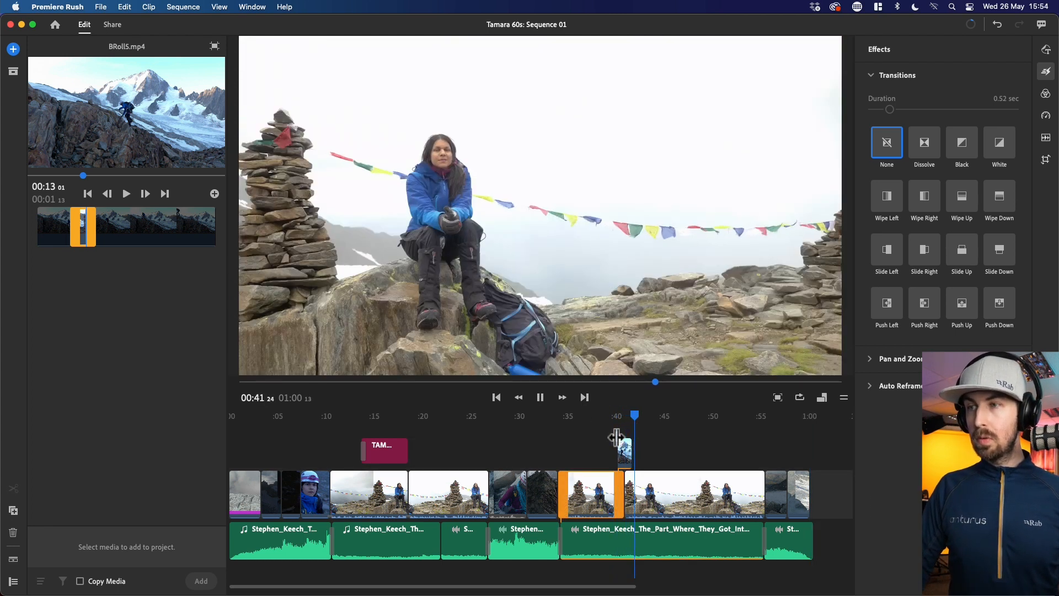
pyautogui.press('space')
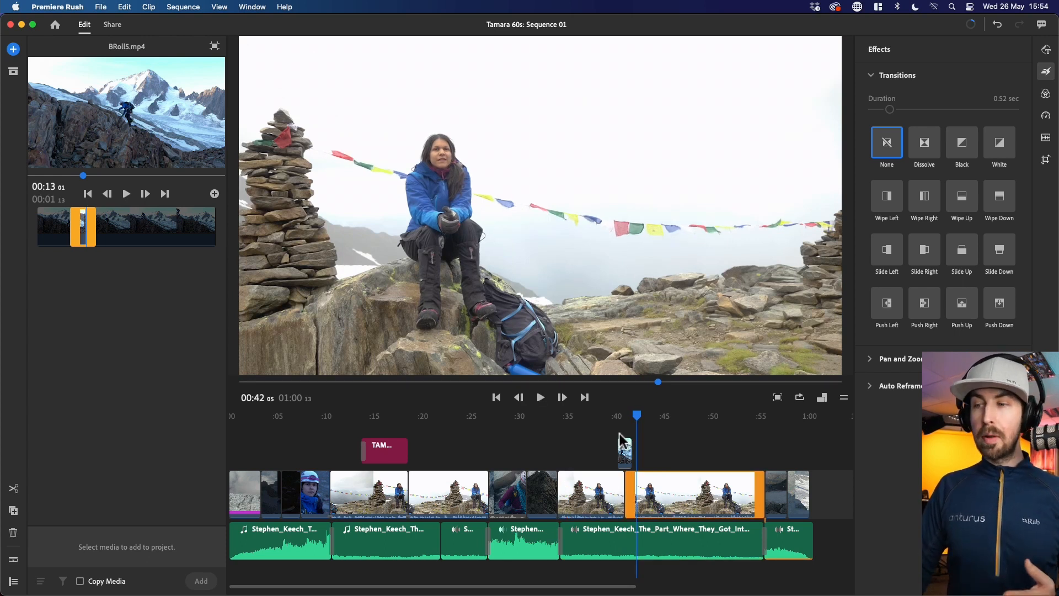
pyautogui.click(621, 417)
pyautogui.moveTo(620, 418)
pyautogui.mouseDown()
pyautogui.moveTo(636, 418)
pyautogui.moveTo(610, 421)
pyautogui.moveTo(641, 425)
pyautogui.moveTo(602, 422)
pyautogui.moveTo(623, 430)
pyautogui.mouseUp()
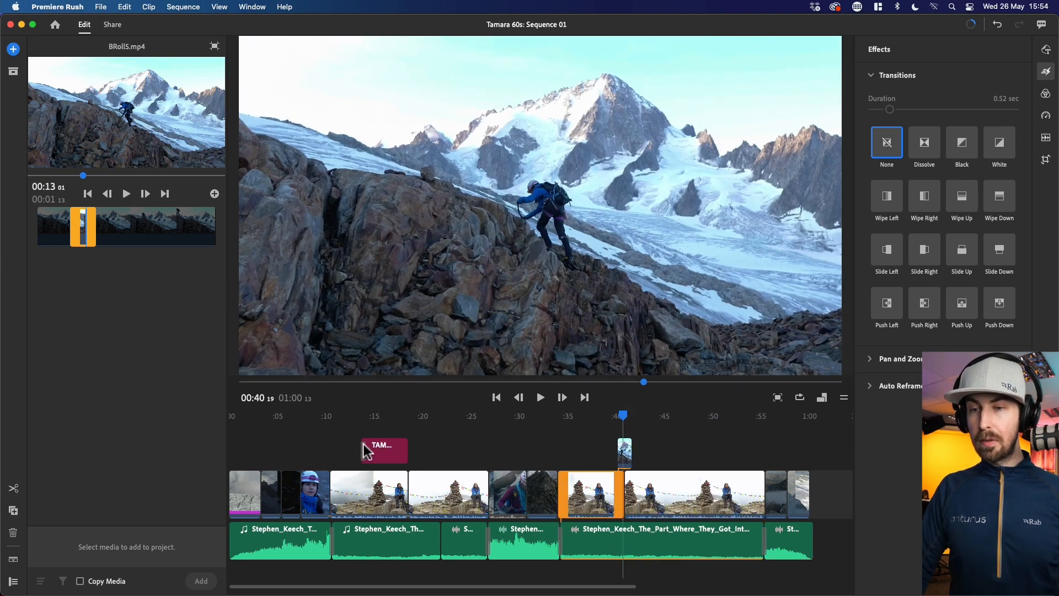
# - Show the track controls, hide the title and B-roll track to compare the interview cut at about 40 seconds, and make the track visible again
pyautogui.click(13, 581)
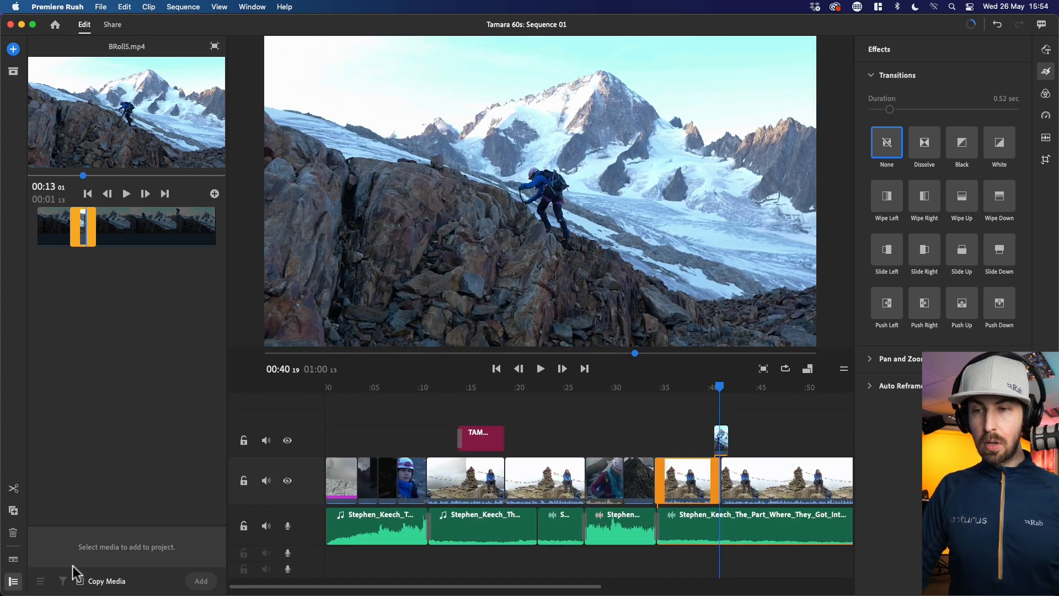
pyautogui.click(288, 441)
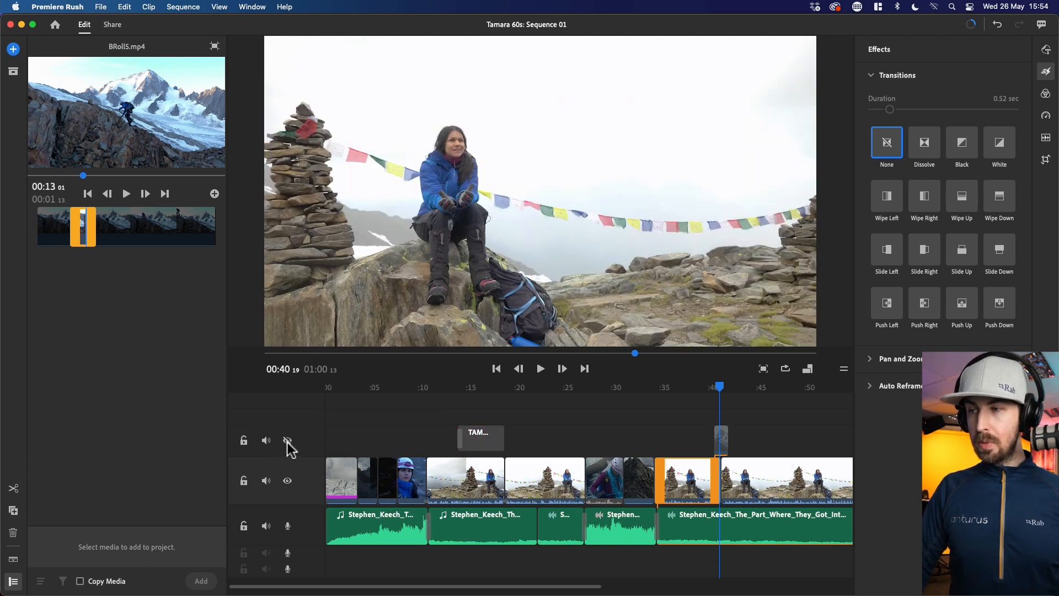
pyautogui.moveTo(722, 395); pyautogui.dragTo(727, 398)
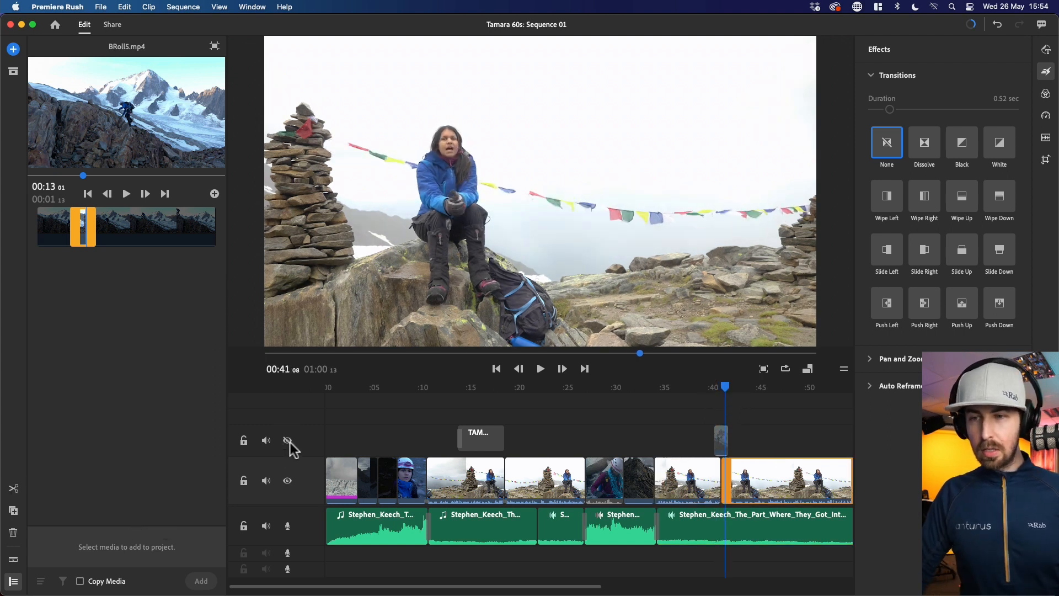
pyautogui.click(287, 442)
pyautogui.click(725, 389)
pyautogui.moveTo(725, 391)
pyautogui.mouseDown()
pyautogui.moveTo(703, 390)
pyautogui.moveTo(732, 393)
pyautogui.moveTo(712, 392)
pyautogui.mouseUp()
# - Scale the second interview clip to 122 and reposition it to 2011 horizontally and 927 vertically for a closer framing
pyautogui.moveTo(538, 388); pyautogui.dragTo(500, 391)
pyautogui.click(537, 469)
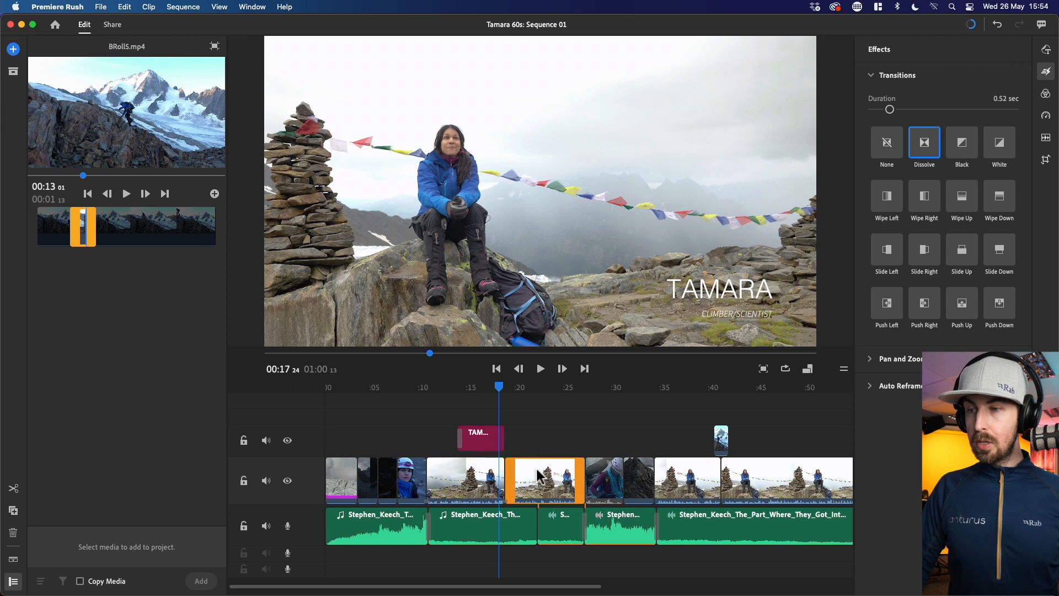
pyautogui.click(537, 387)
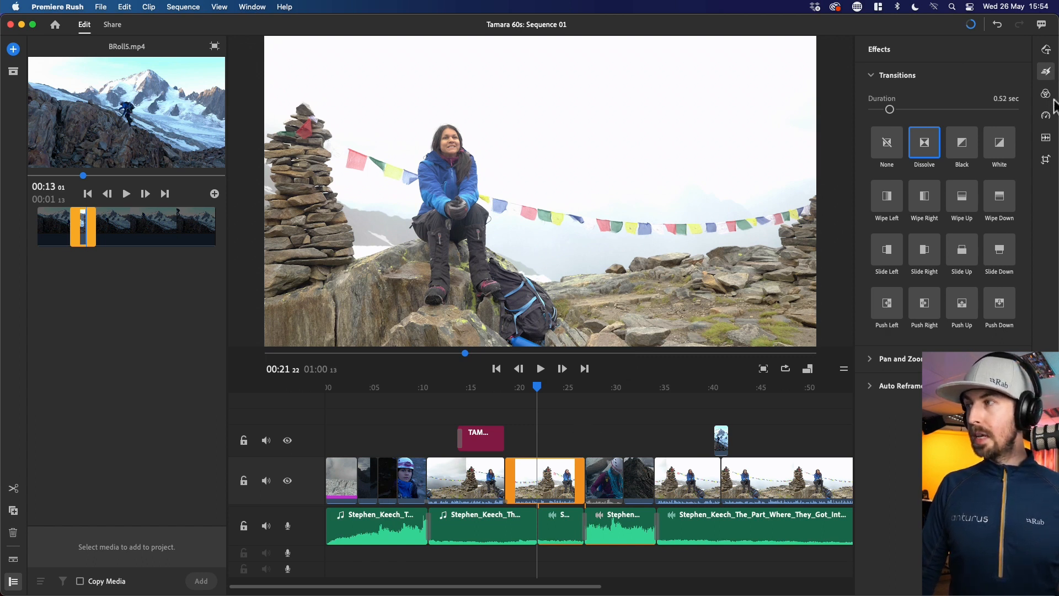
pyautogui.click(1047, 160)
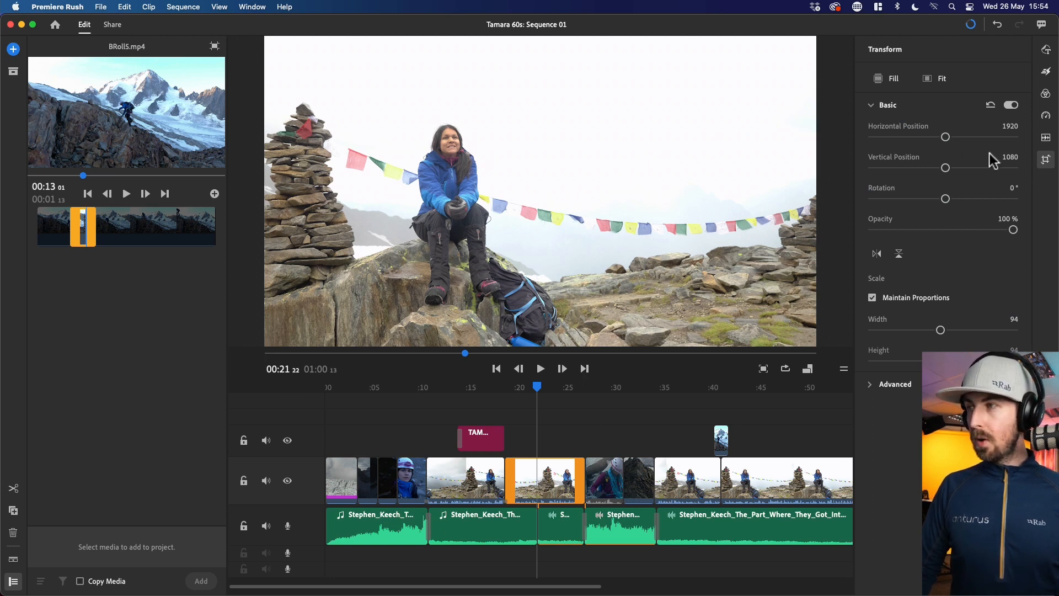
pyautogui.moveTo(938, 329); pyautogui.dragTo(958, 328)
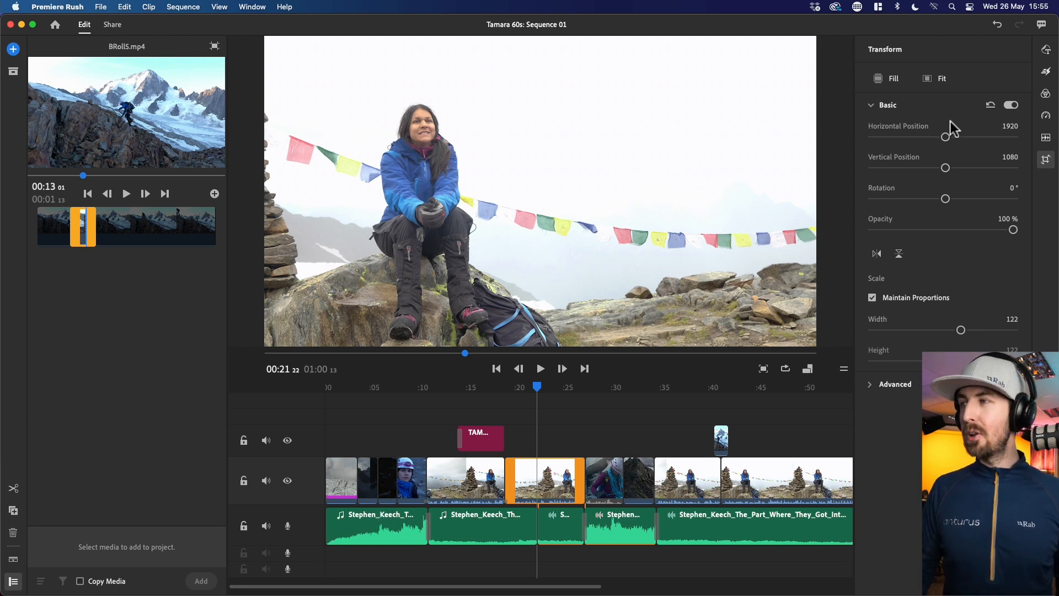
pyautogui.moveTo(946, 136); pyautogui.dragTo(938, 168)
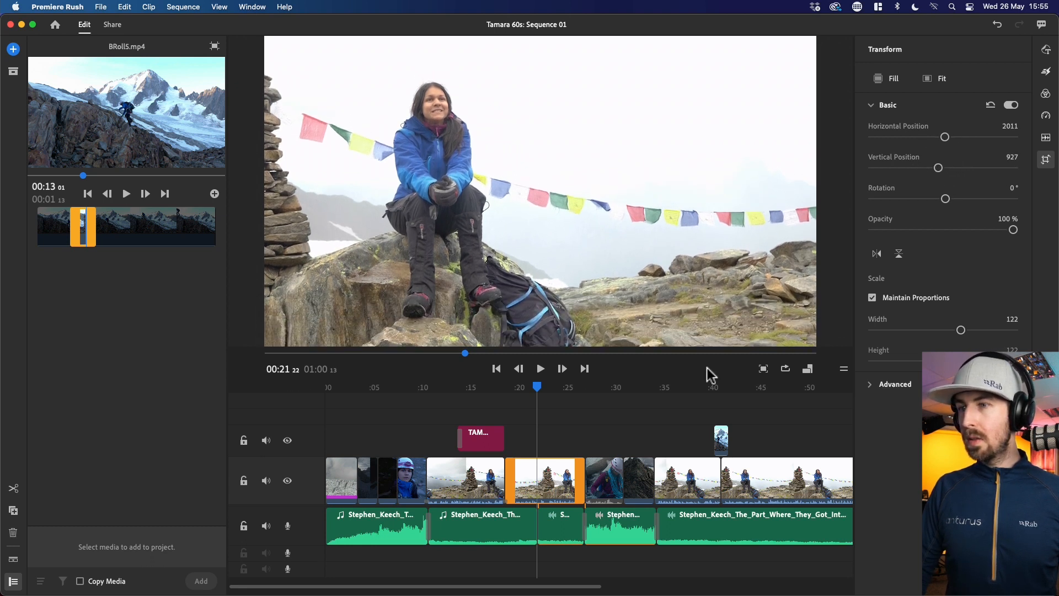
# - Scrub from the first interview shot to about 44 seconds to compare the framing, and close the adjustment settings
pyautogui.click(497, 391)
pyautogui.moveTo(497, 391); pyautogui.dragTo(756, 407)
pyautogui.press('space')
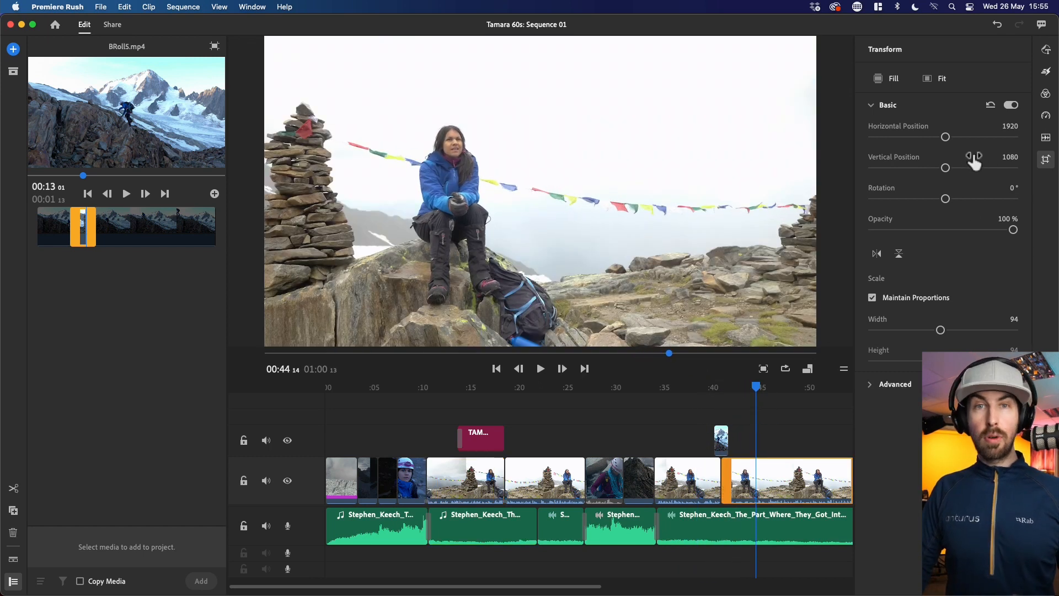
pyautogui.click(1050, 52)
pyautogui.click(1050, 52)
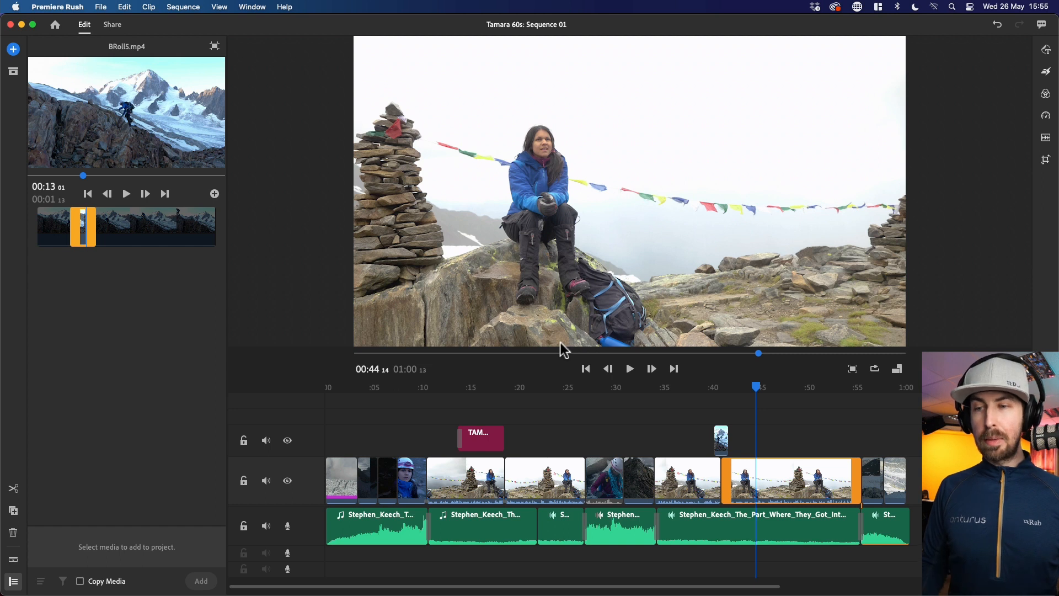
# - Try the Cinematic color preset on the opening glacier clip and undo it
pyautogui.click(340, 386)
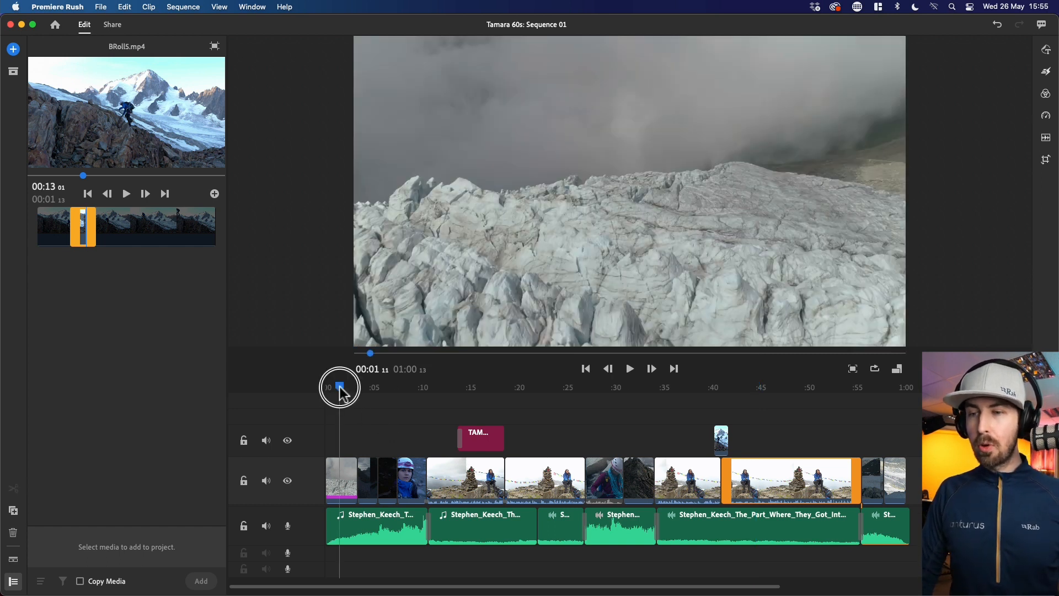
pyautogui.click(1046, 93)
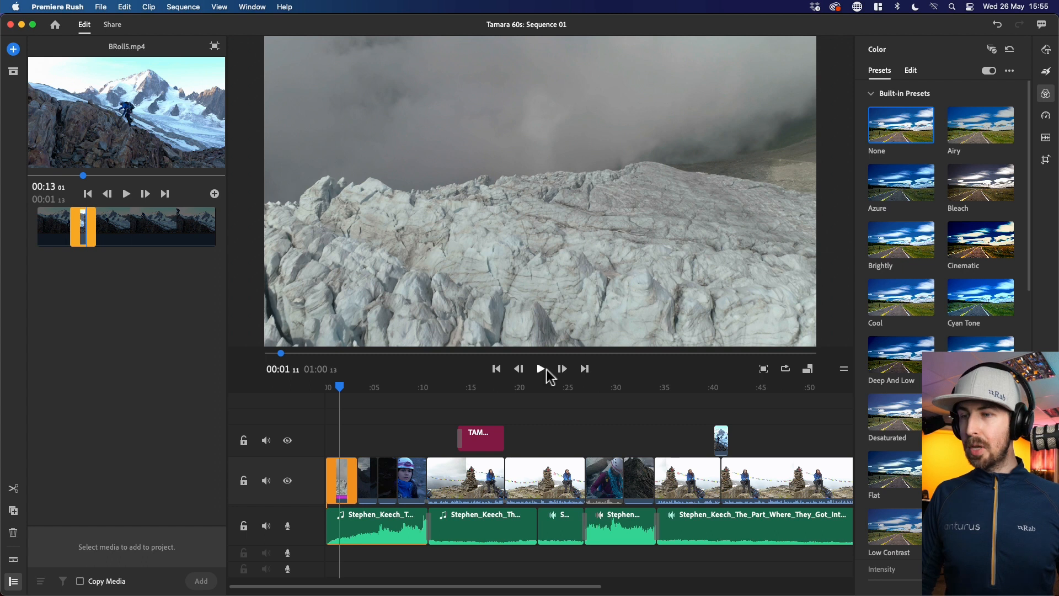
pyautogui.click(975, 254)
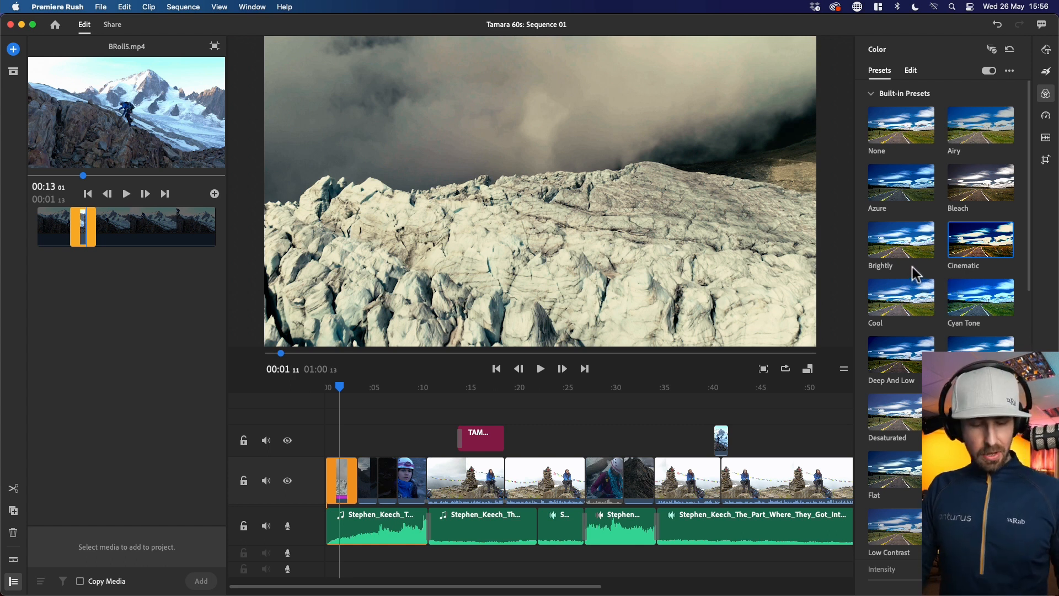
pyautogui.press('super+z')
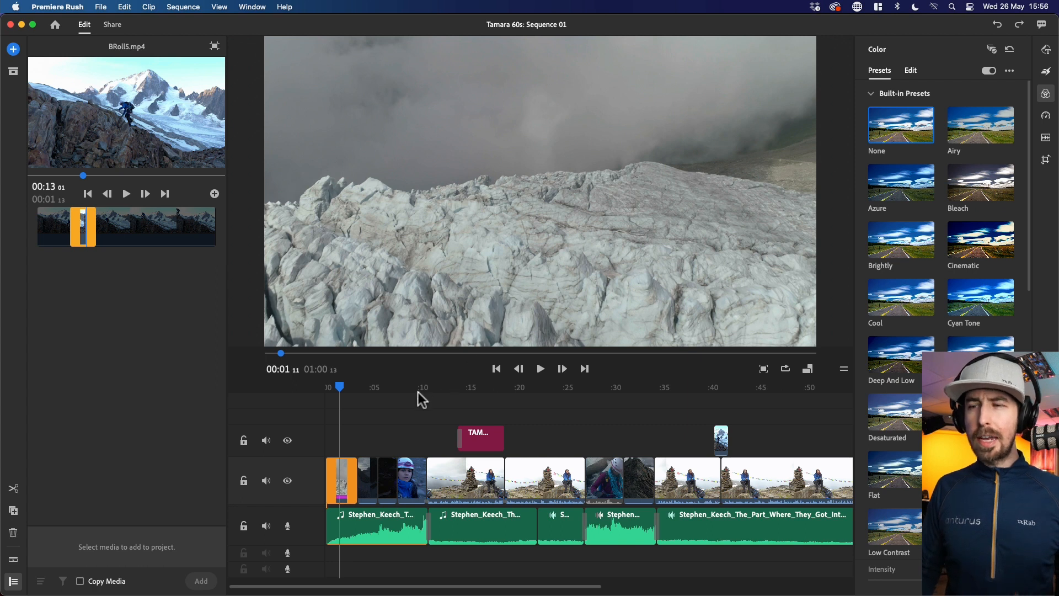
# - Grade the dark mountain clip at about 4 seconds with exposure 3.58, contrast 62, highlights -13, shadows 24 and vibrance 24
pyautogui.click(362, 384)
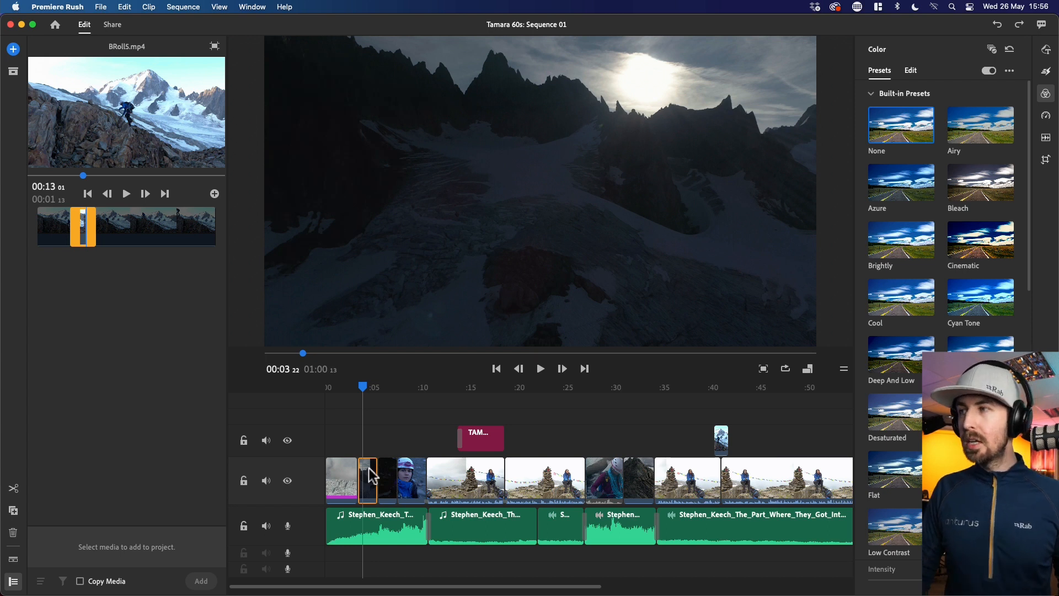
pyautogui.click(910, 71)
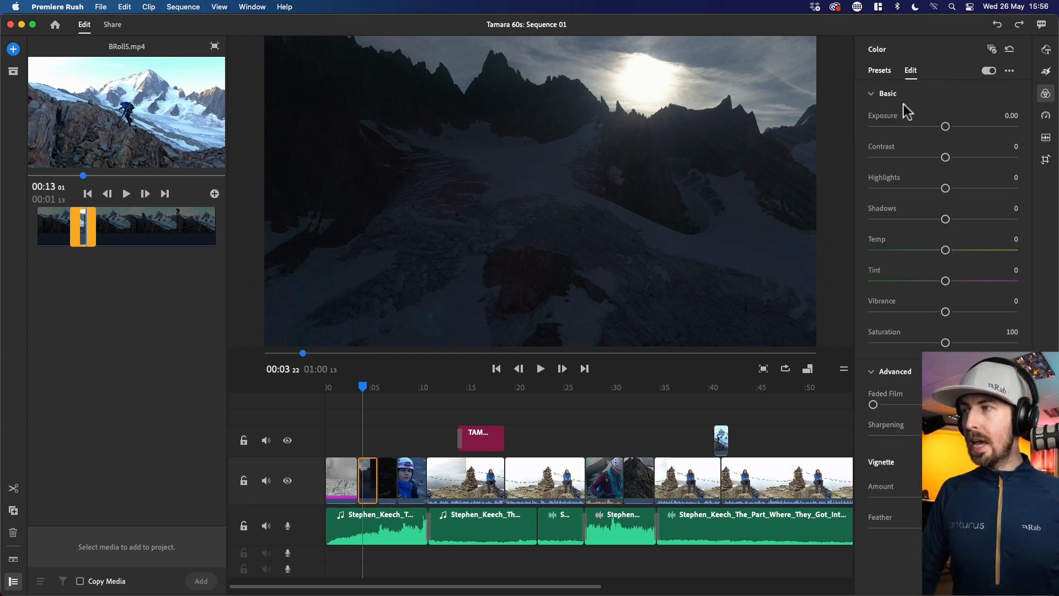
pyautogui.moveTo(946, 128); pyautogui.dragTo(996, 128)
pyautogui.moveTo(946, 158); pyautogui.dragTo(984, 159)
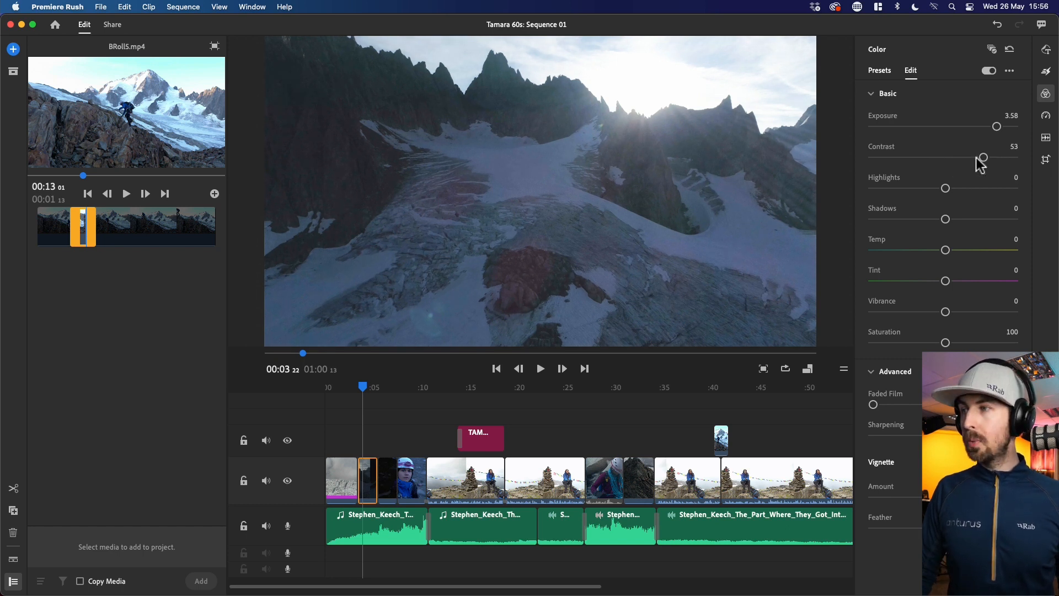
pyautogui.moveTo(947, 188); pyautogui.dragTo(961, 222)
pyautogui.moveTo(984, 158); pyautogui.dragTo(991, 157)
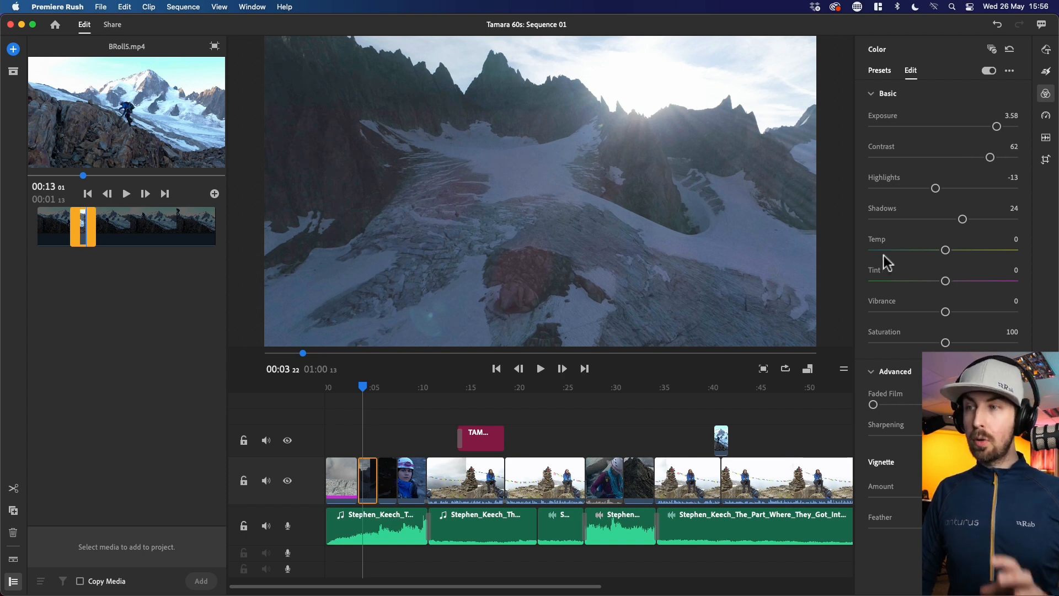
pyautogui.moveTo(946, 312); pyautogui.dragTo(959, 312)
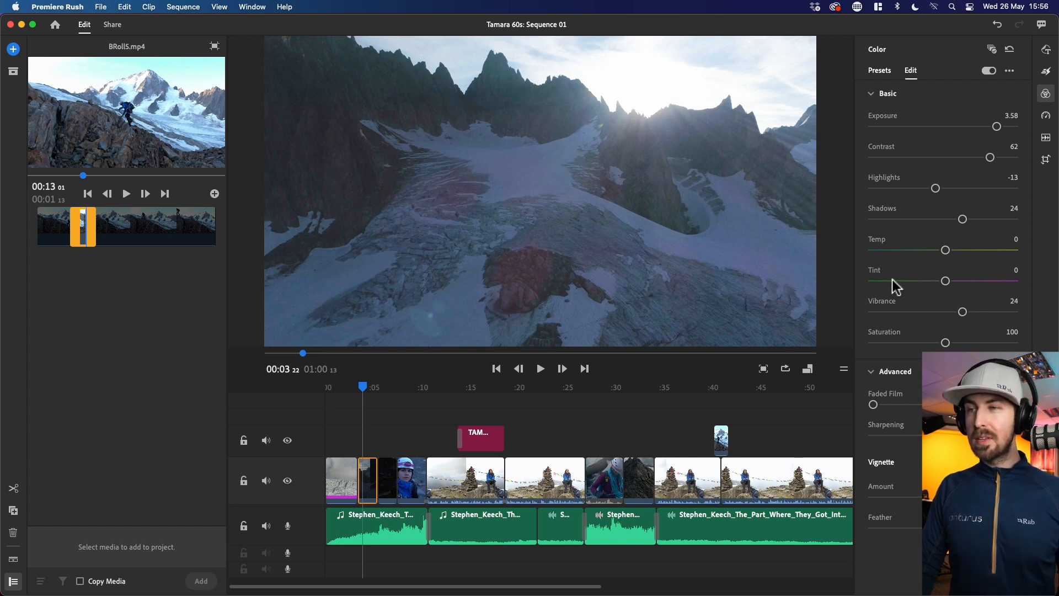
# - Grade the night climbing clip at about 6 seconds with exposure -0.12, contrast 31, highlights 25 and vibrance 13
pyautogui.moveTo(362, 387); pyautogui.dragTo(389, 387)
pyautogui.click(386, 480)
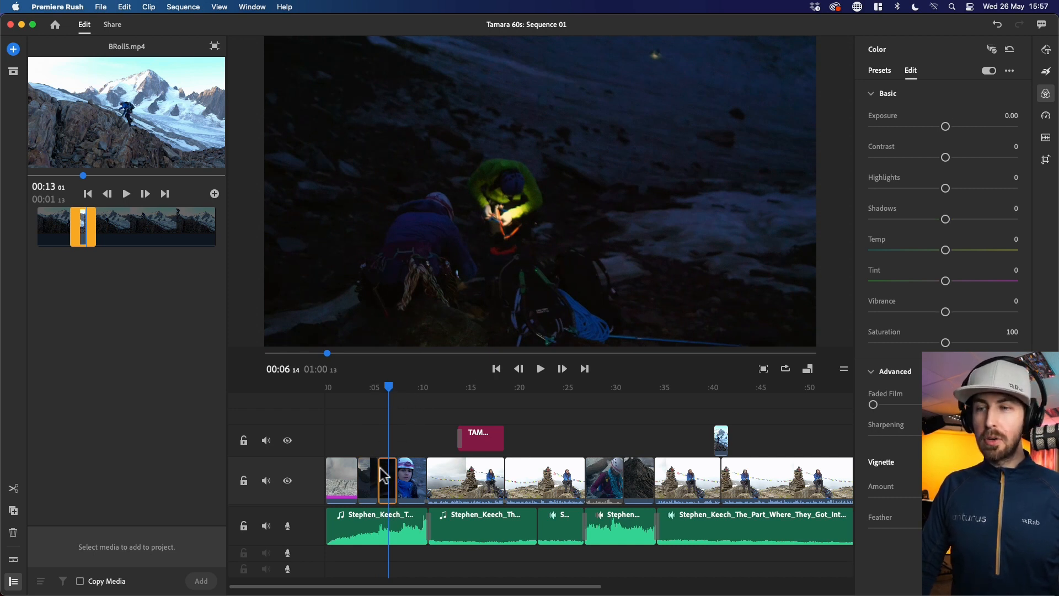
pyautogui.moveTo(938, 153); pyautogui.dragTo(943, 127)
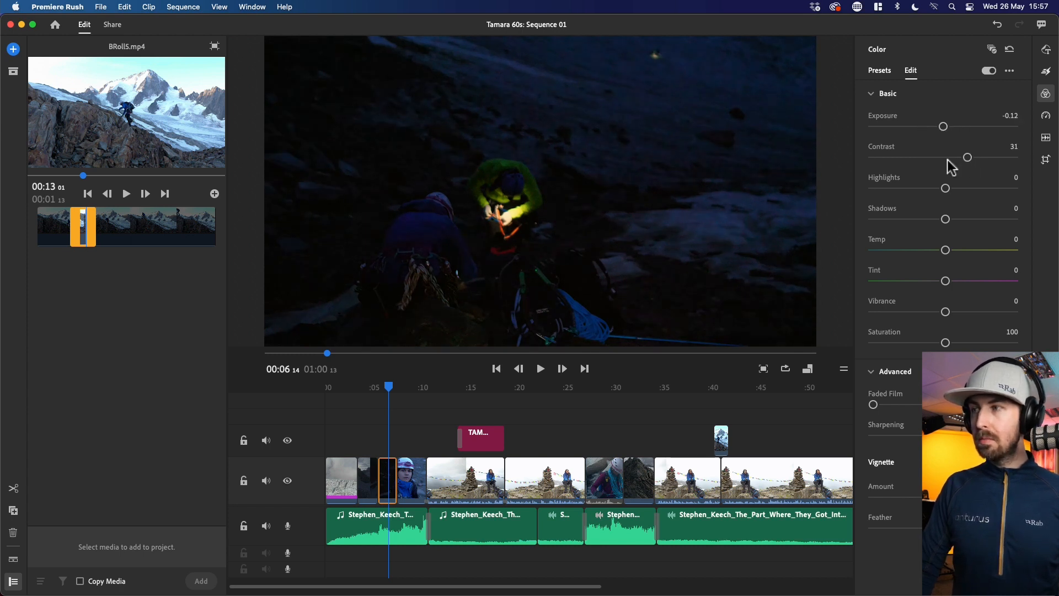
pyautogui.moveTo(946, 189); pyautogui.dragTo(962, 189)
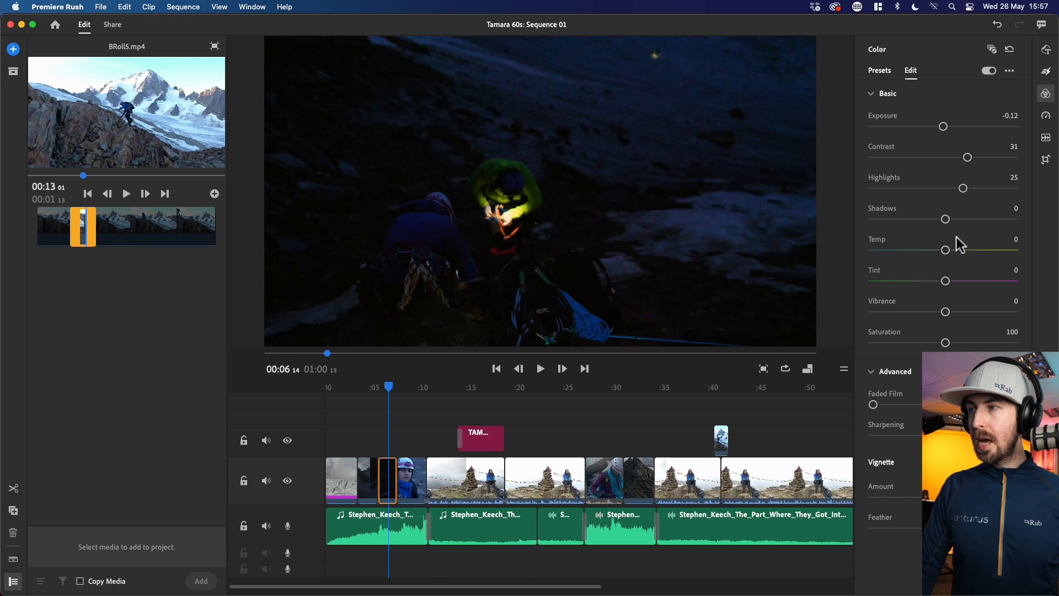
pyautogui.moveTo(945, 311); pyautogui.dragTo(949, 313)
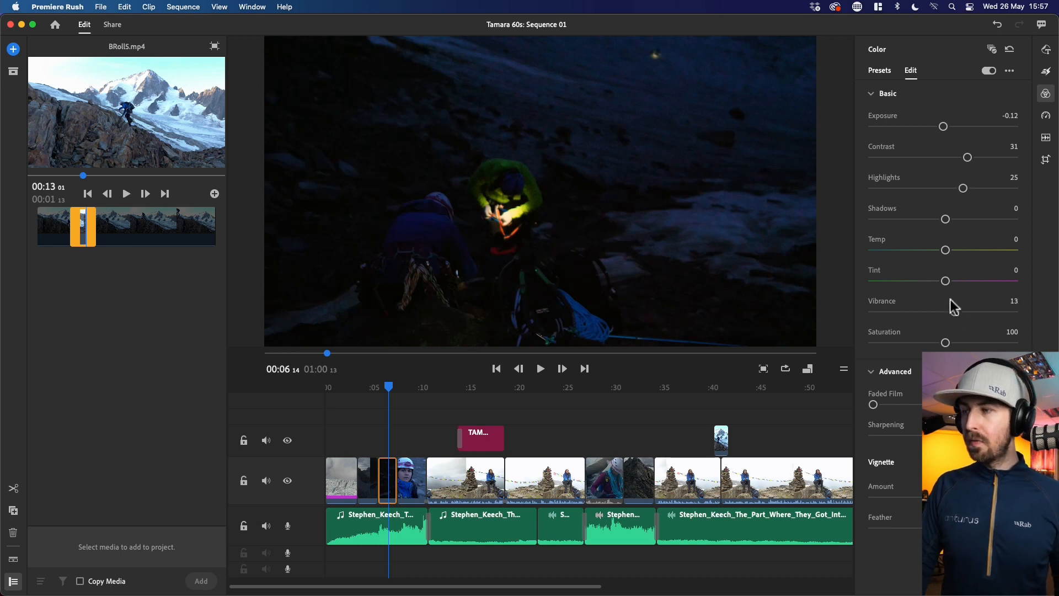
# - Warm up the helmet close-up at about 8 seconds by setting Temp to 37 and Tint to 8
pyautogui.click(408, 388)
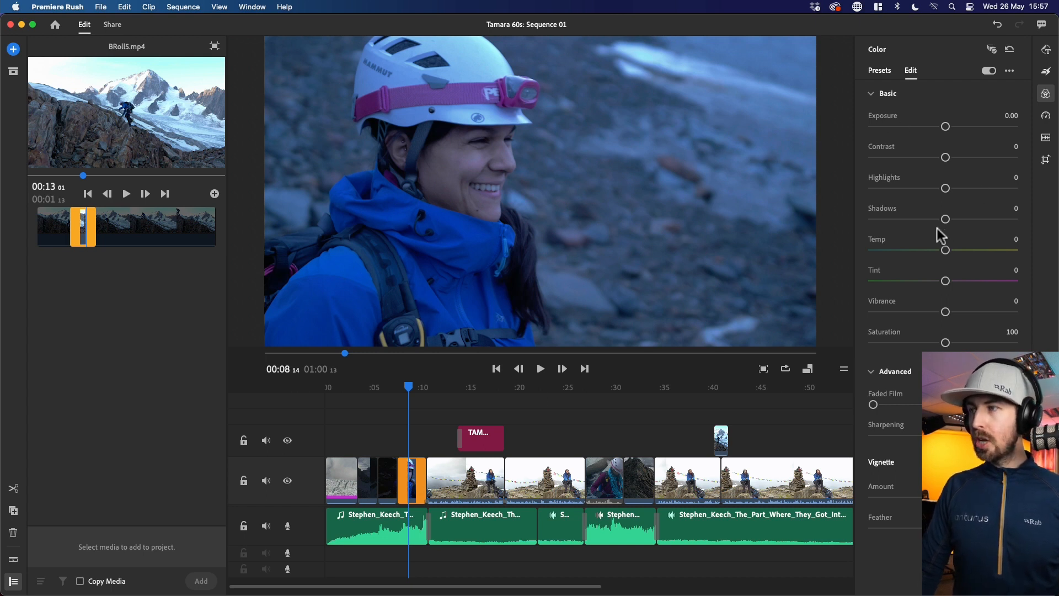
pyautogui.moveTo(945, 252); pyautogui.dragTo(958, 253)
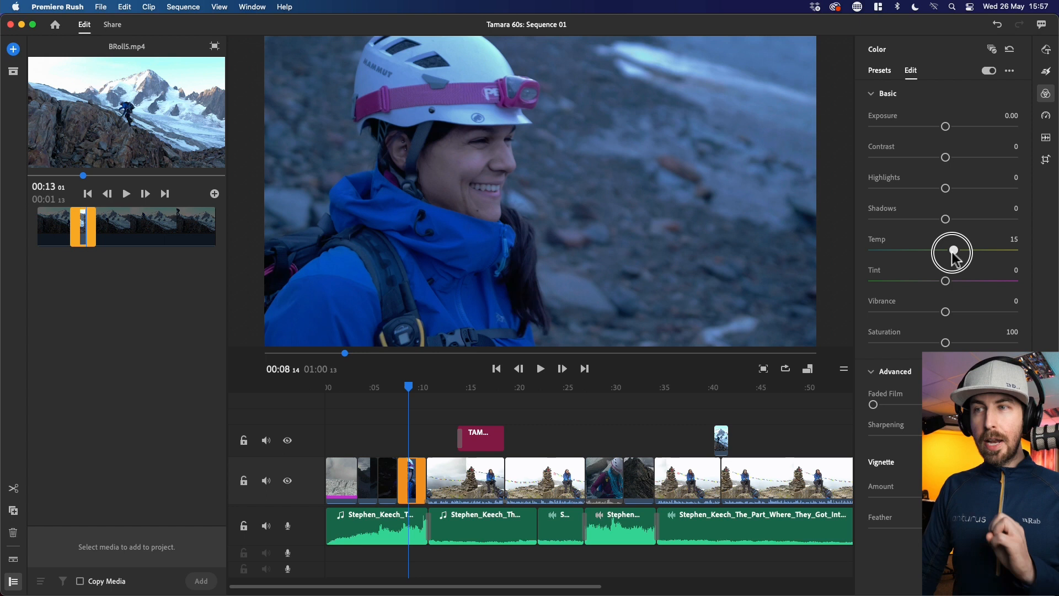
pyautogui.moveTo(952, 252); pyautogui.dragTo(970, 252)
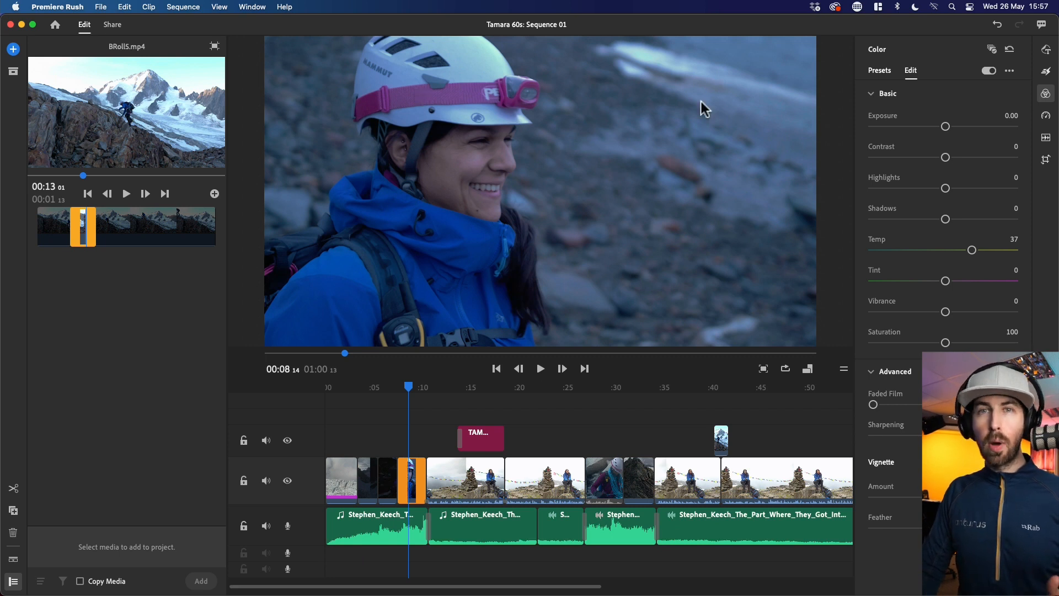
pyautogui.moveTo(946, 281); pyautogui.dragTo(917, 281)
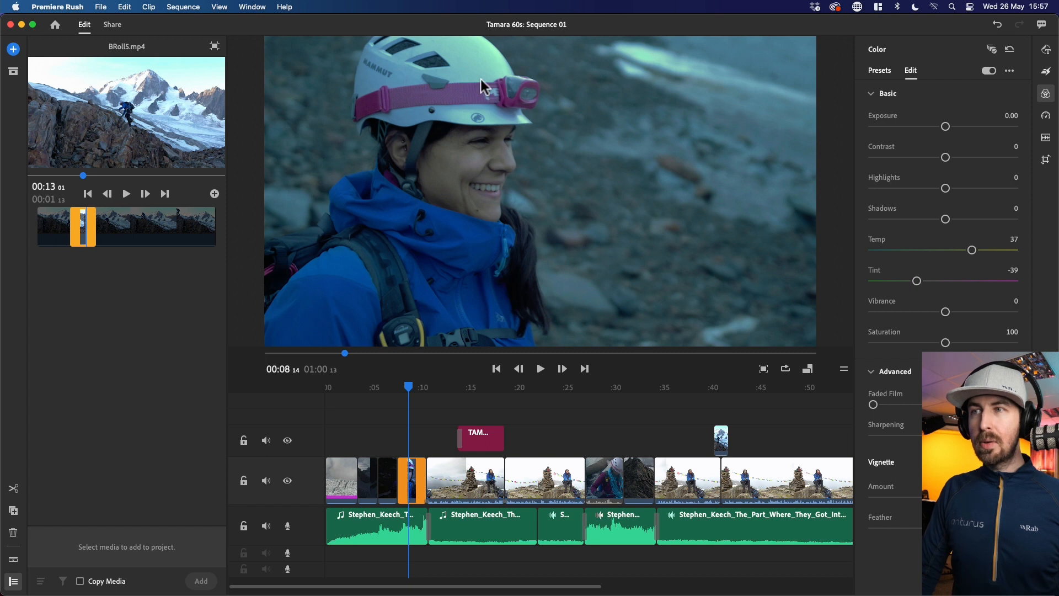
pyautogui.moveTo(917, 281); pyautogui.dragTo(951, 283)
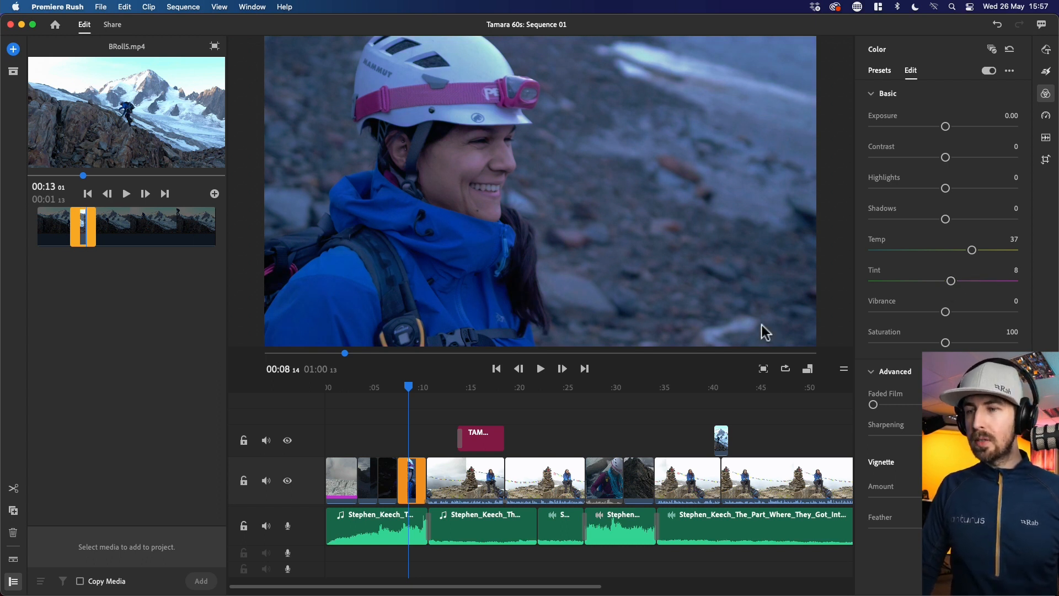
# - Grade the first interview clip under the title with contrast 19, highlights -5 and vibrance 16
pyautogui.moveTo(410, 387); pyautogui.dragTo(447, 398)
pyautogui.click(473, 486)
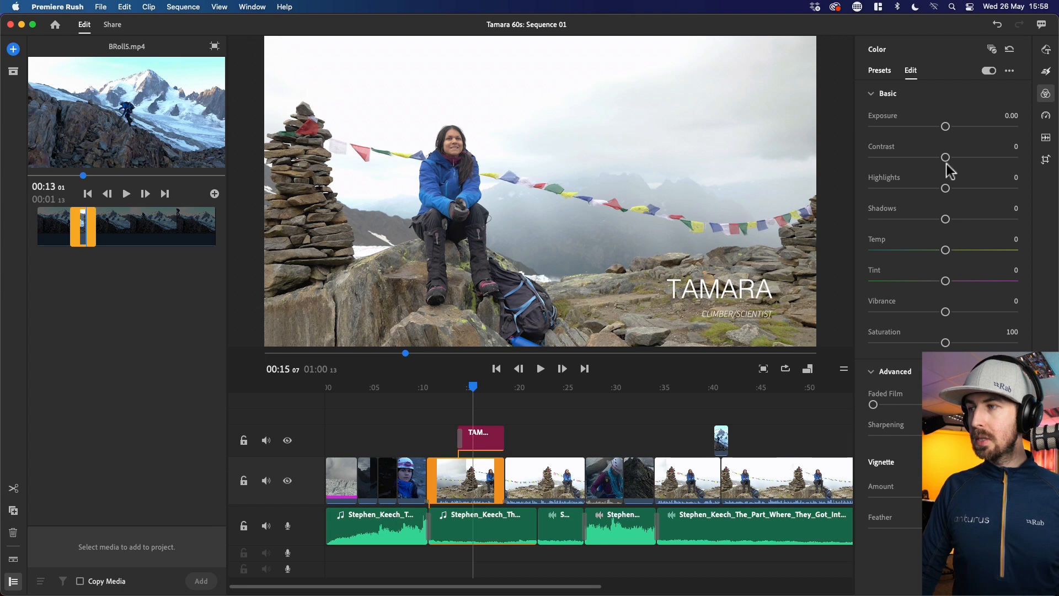
pyautogui.moveTo(945, 189); pyautogui.dragTo(959, 157)
pyautogui.moveTo(945, 312); pyautogui.dragTo(957, 314)
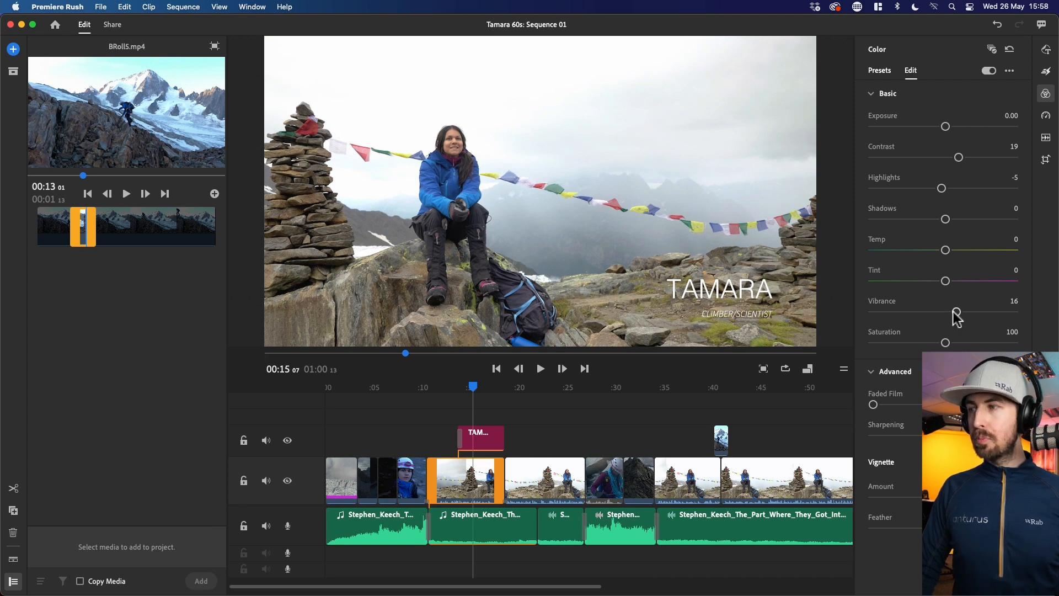
# - Switch the first interview clip's color adjustments off and on repeatedly to compare before and after, leaving them on
pyautogui.click(988, 71)
pyautogui.click(988, 70)
pyautogui.click(988, 71)
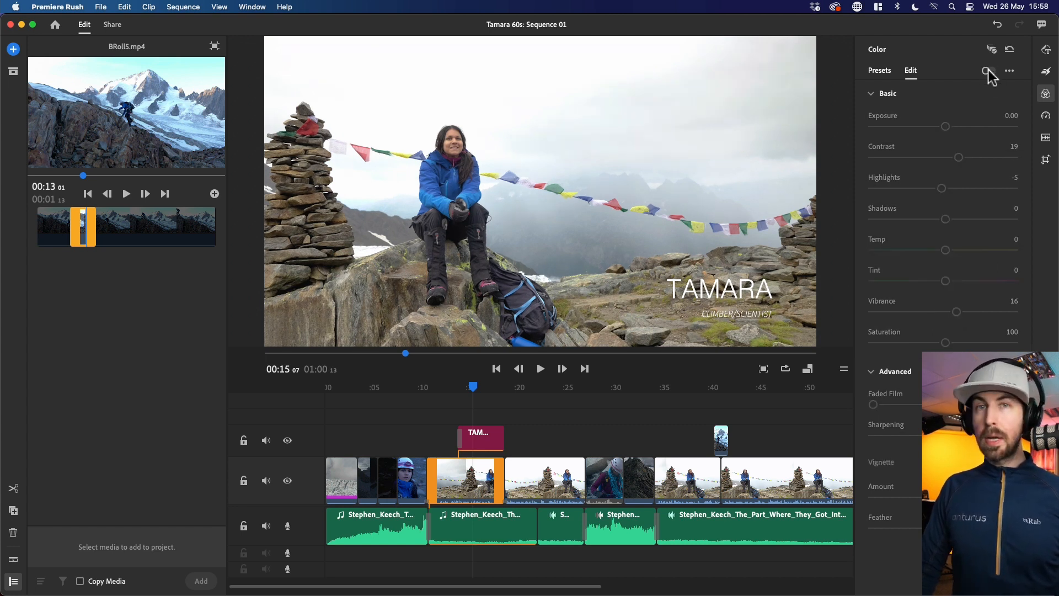
pyautogui.click(988, 71)
pyautogui.click(988, 70)
pyautogui.click(988, 70)
pyautogui.click(989, 70)
pyautogui.click(988, 71)
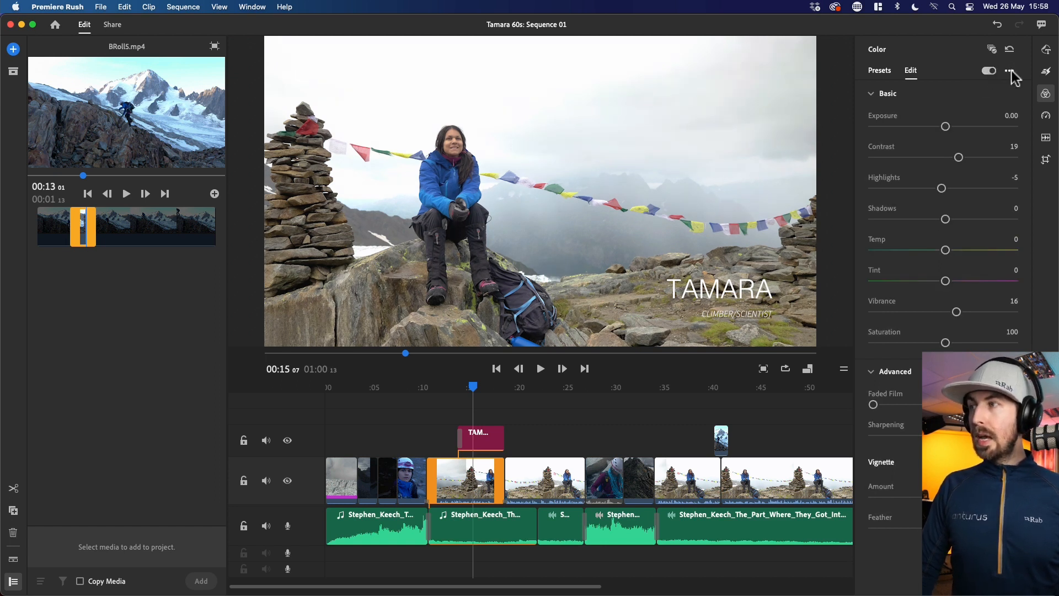
# - Save the first interview clip's color grade as a preset named after the interviewee
pyautogui.click(1009, 71)
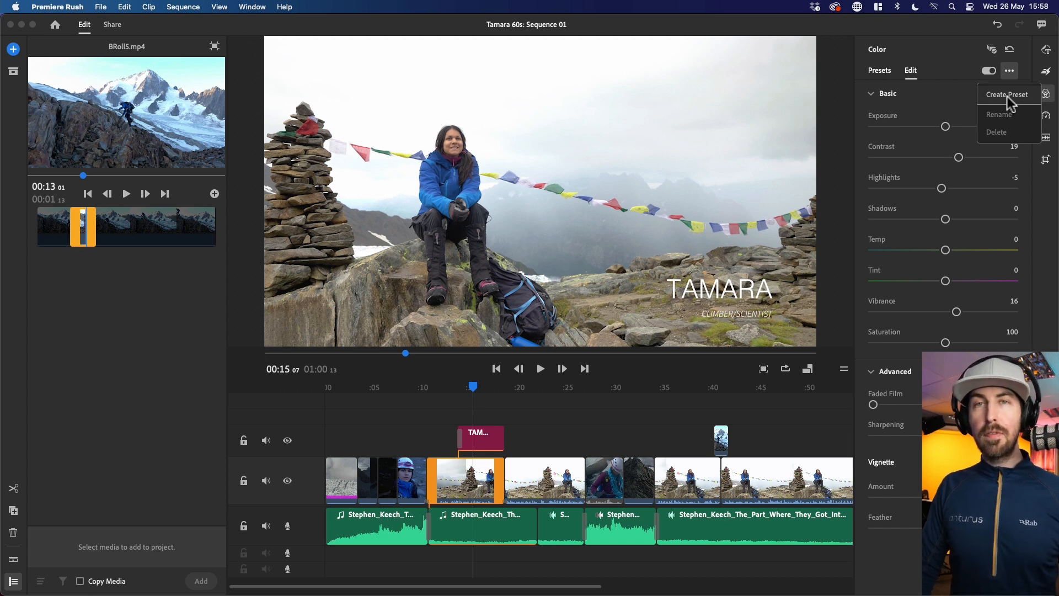
pyautogui.click(1008, 94)
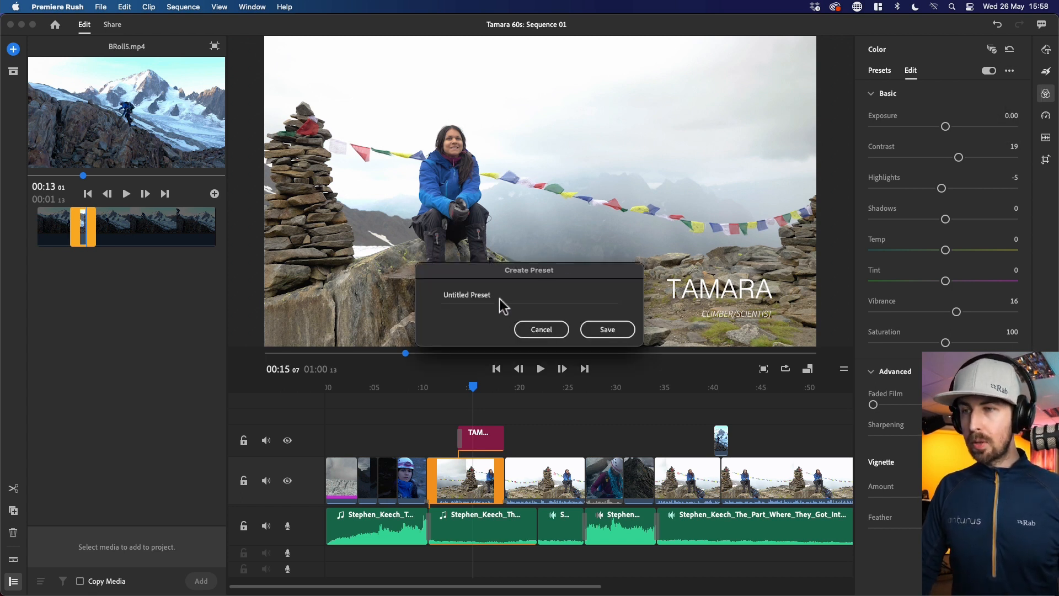
pyautogui.moveTo(494, 299); pyautogui.dragTo(420, 298)
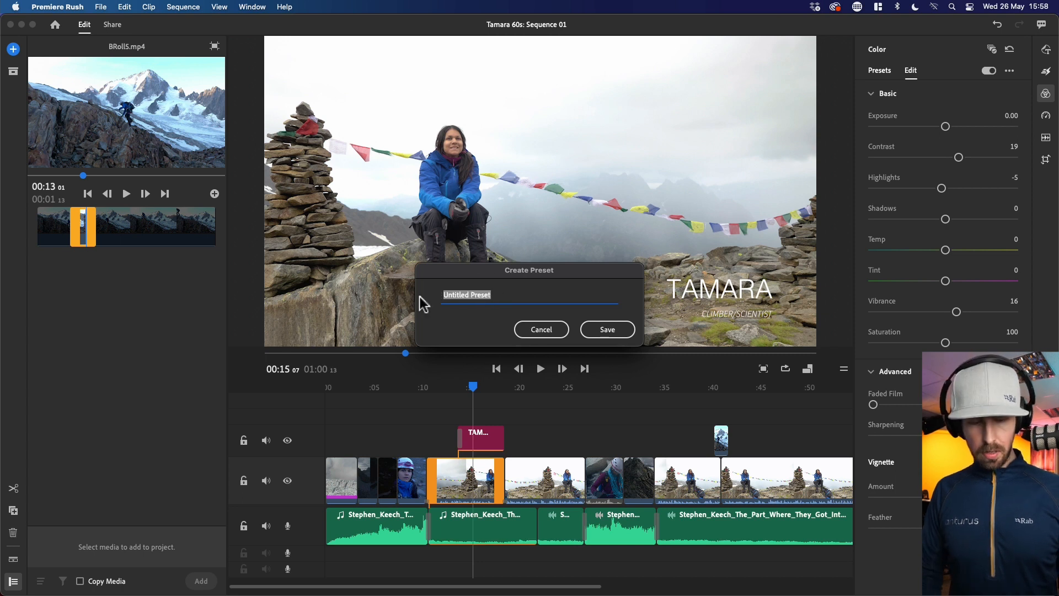
pyautogui.write('Tamara')
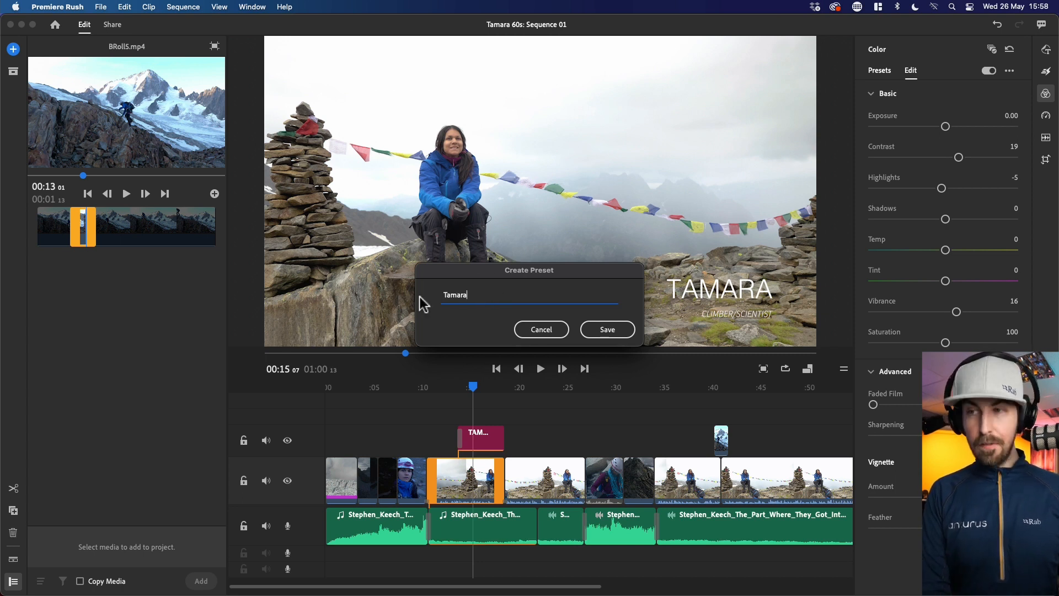
pyautogui.click(607, 330)
# - Apply the saved interview color preset to the other interview clips at about 22, 38 and 47 seconds
pyautogui.click(547, 476)
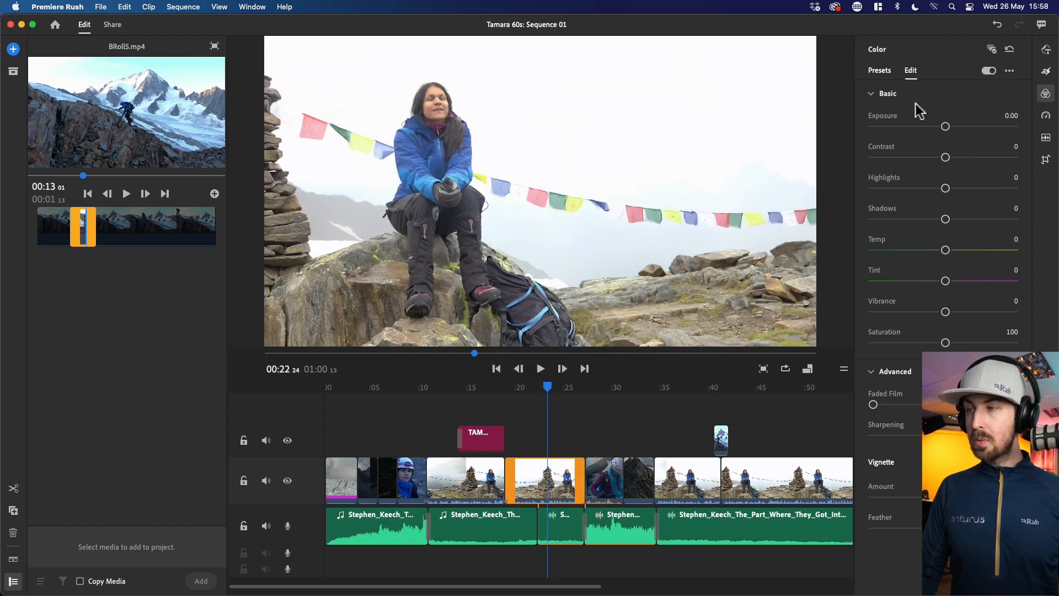
pyautogui.click(1009, 71)
pyautogui.click(1013, 68)
pyautogui.click(881, 71)
pyautogui.scroll(-10, 940, 193)
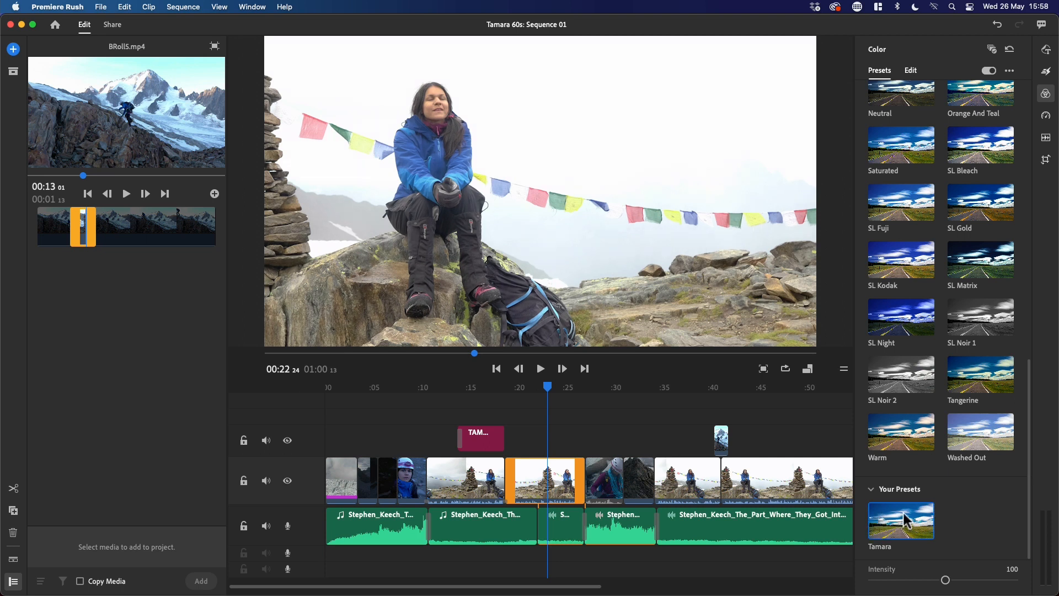
pyautogui.click(666, 468)
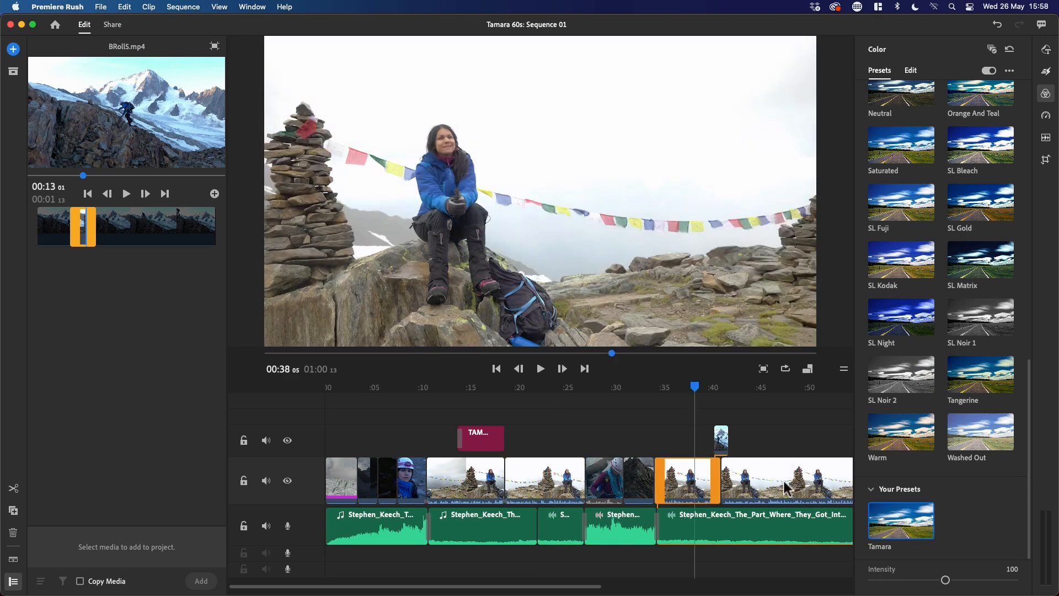
pyautogui.click(782, 485)
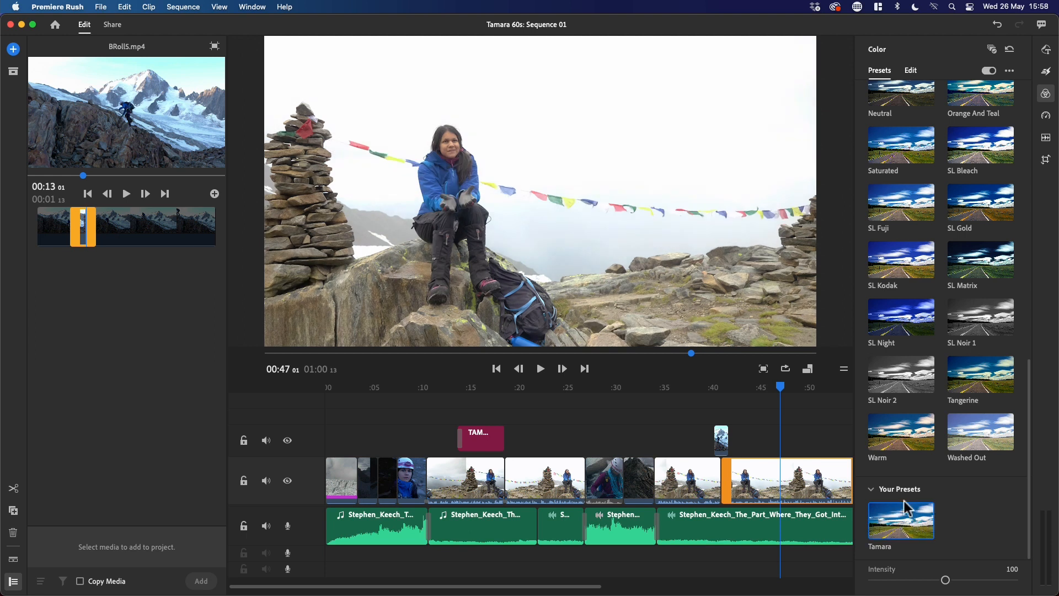
pyautogui.click(688, 388)
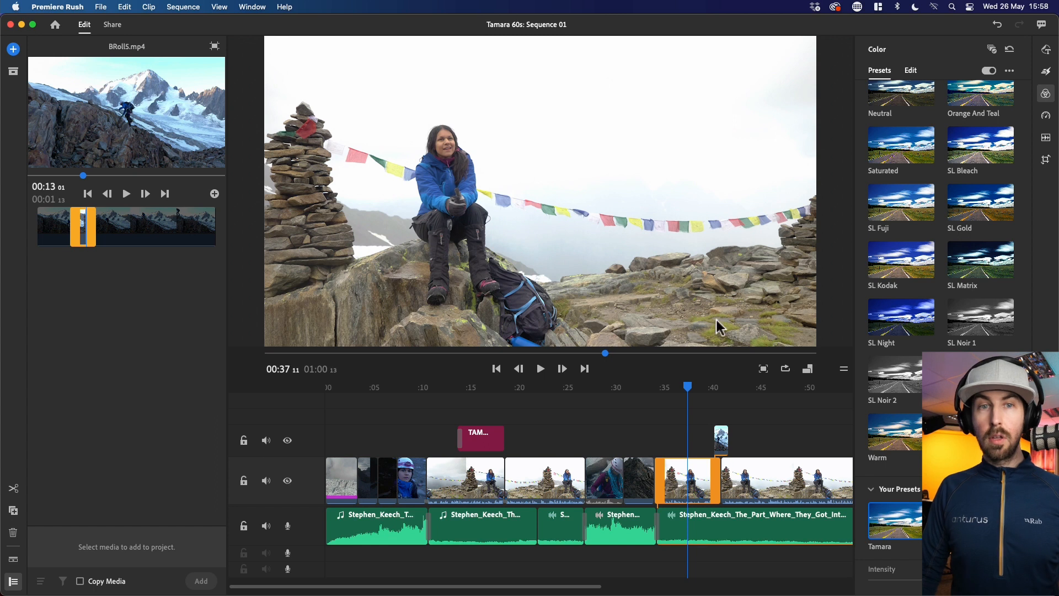
# - Grade the wide glacier ridge clip at about 56 seconds with exposure 2.40, contrast 38 and a slight Temp adjustment
pyautogui.scroll(4, 873, 298)
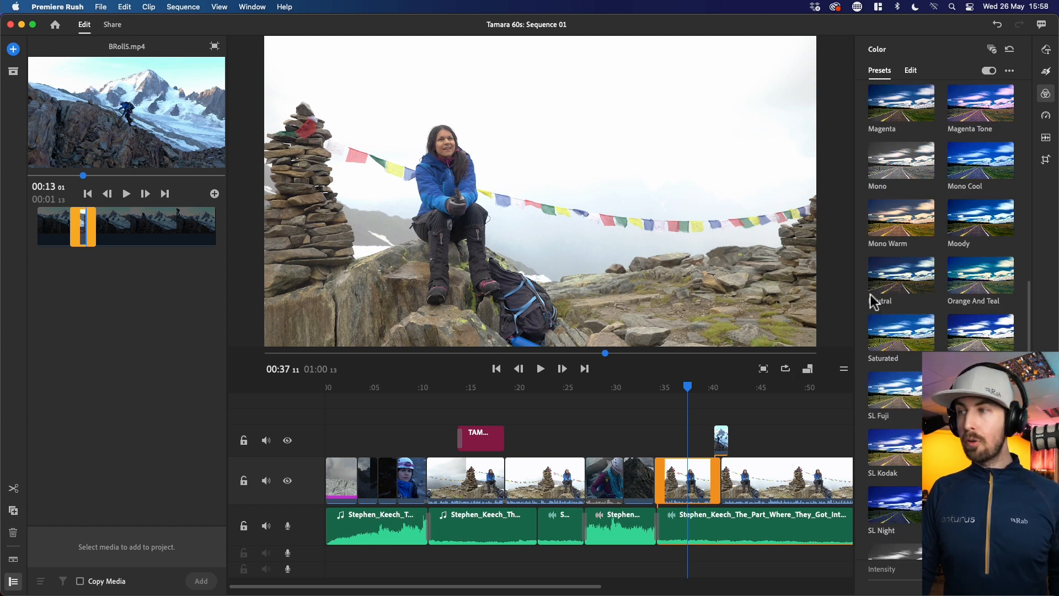
pyautogui.scroll(5, 873, 301)
pyautogui.moveTo(561, 586); pyautogui.dragTo(633, 580)
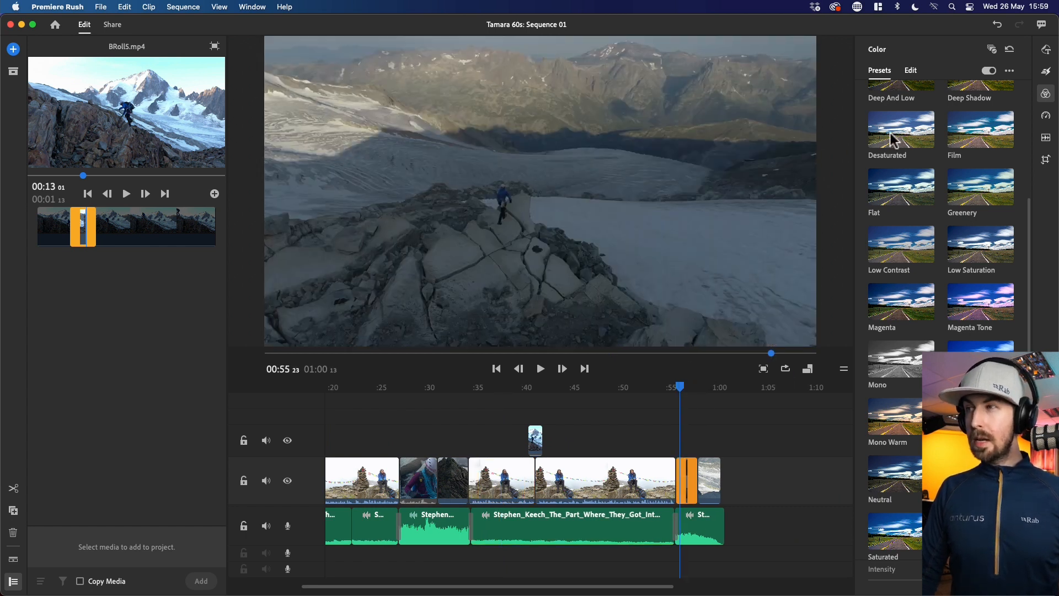
pyautogui.click(911, 70)
pyautogui.click(947, 127)
pyautogui.moveTo(947, 127); pyautogui.dragTo(980, 133)
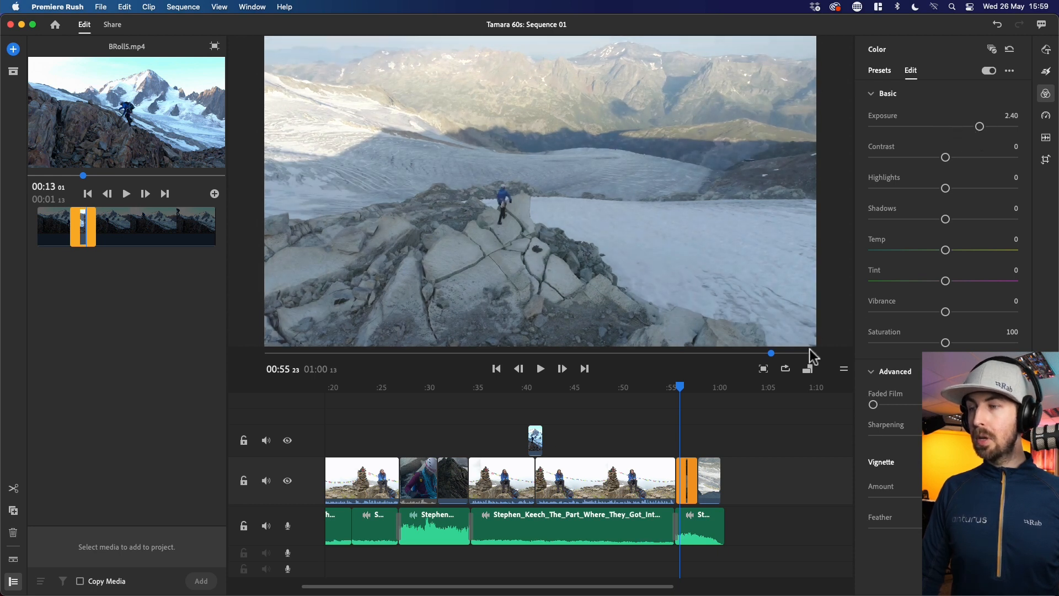
pyautogui.moveTo(694, 388); pyautogui.dragTo(692, 392)
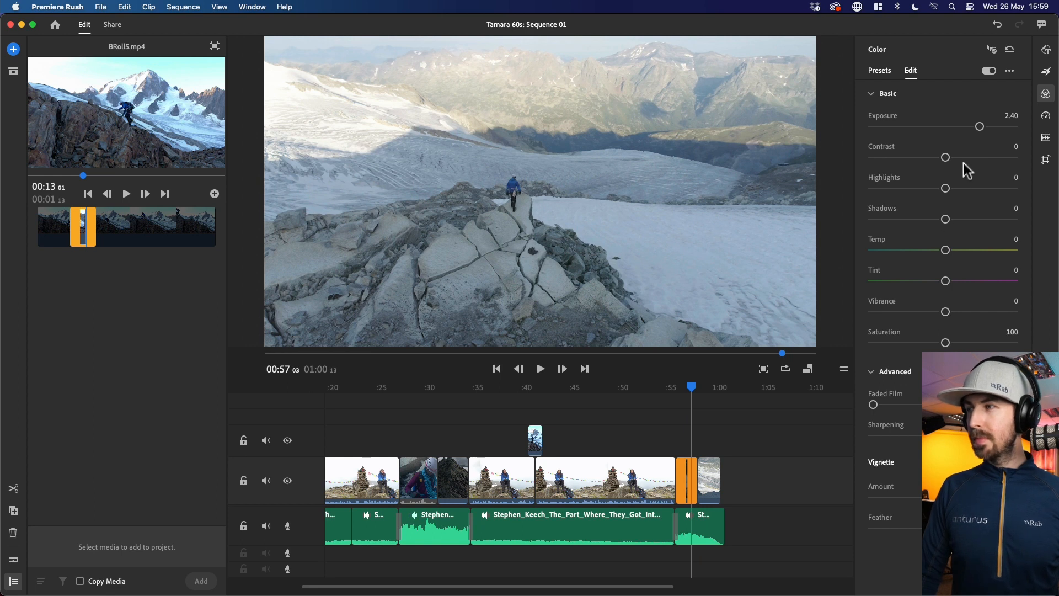
pyautogui.moveTo(945, 157); pyautogui.dragTo(969, 160)
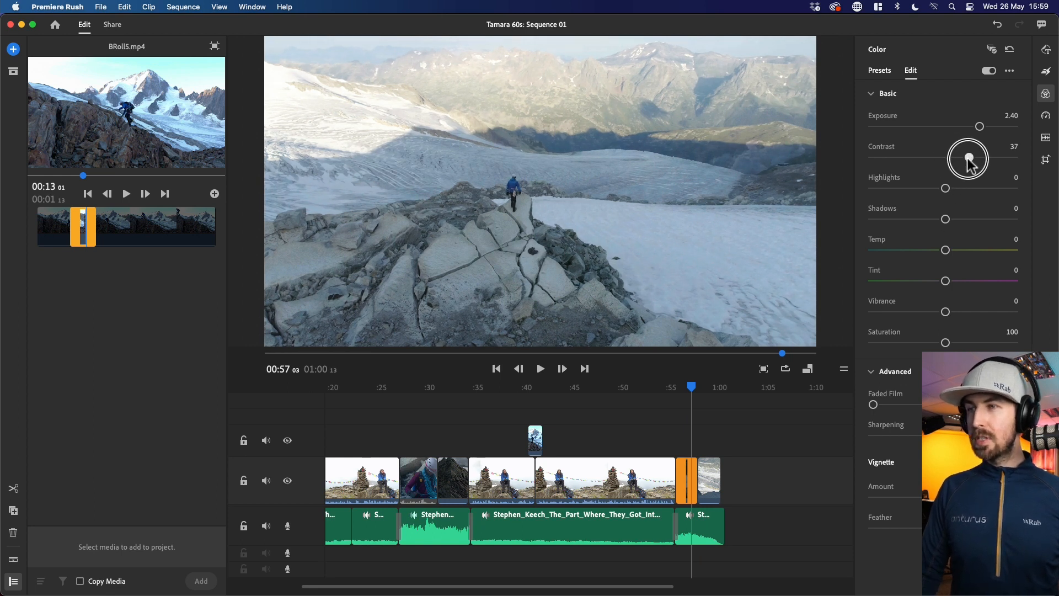
pyautogui.moveTo(947, 253); pyautogui.dragTo(945, 252)
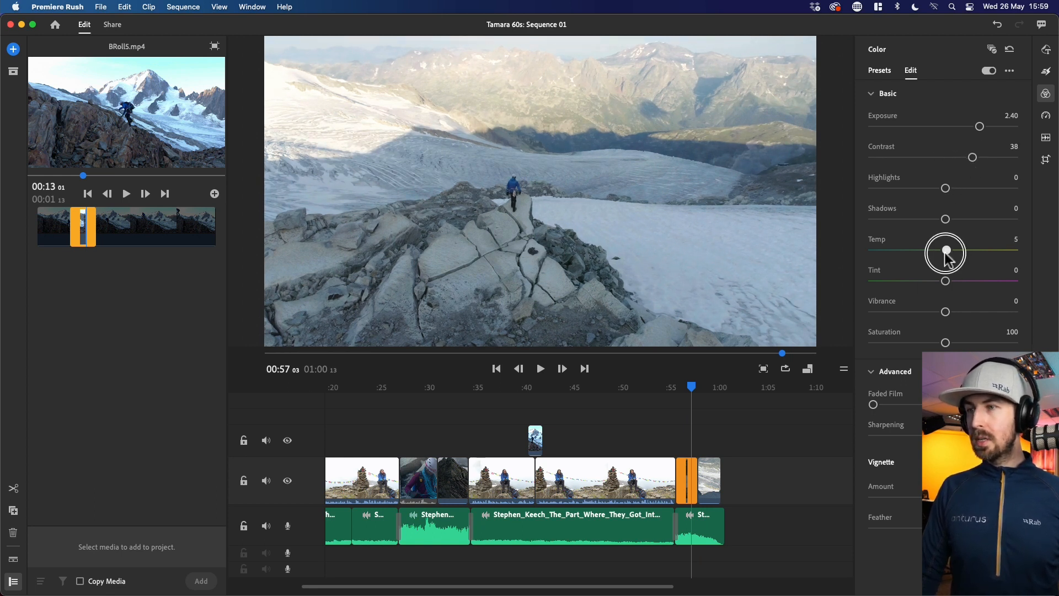
# - Grade the last clip, the climber standing on the rocks, with exposure 0.55, contrast 46 and shadows 25
pyautogui.click(708, 388)
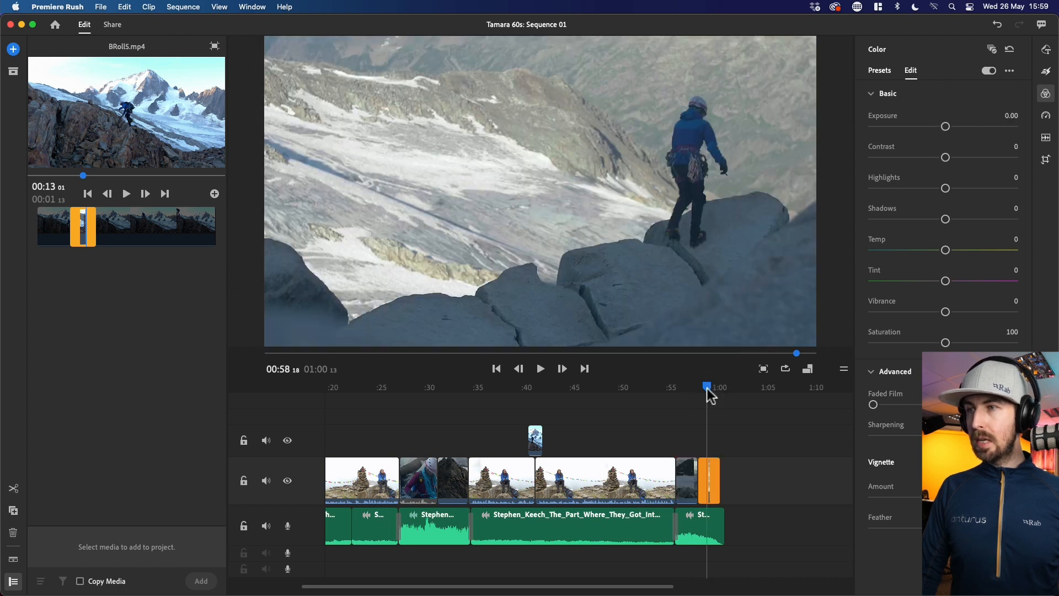
pyautogui.moveTo(946, 127); pyautogui.dragTo(953, 127)
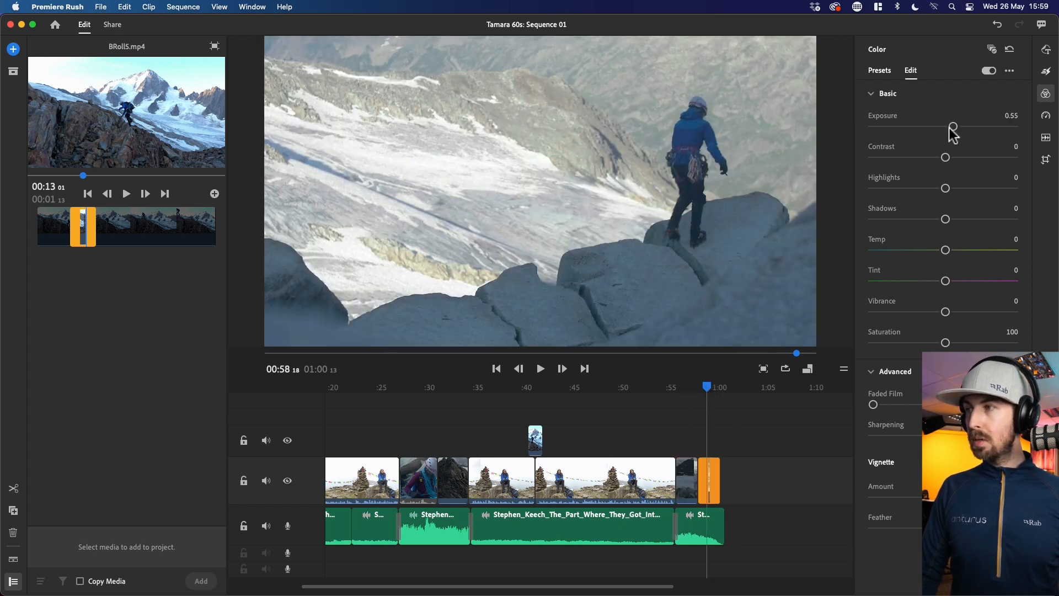
pyautogui.moveTo(946, 219); pyautogui.dragTo(963, 220)
pyautogui.moveTo(941, 156); pyautogui.dragTo(975, 157)
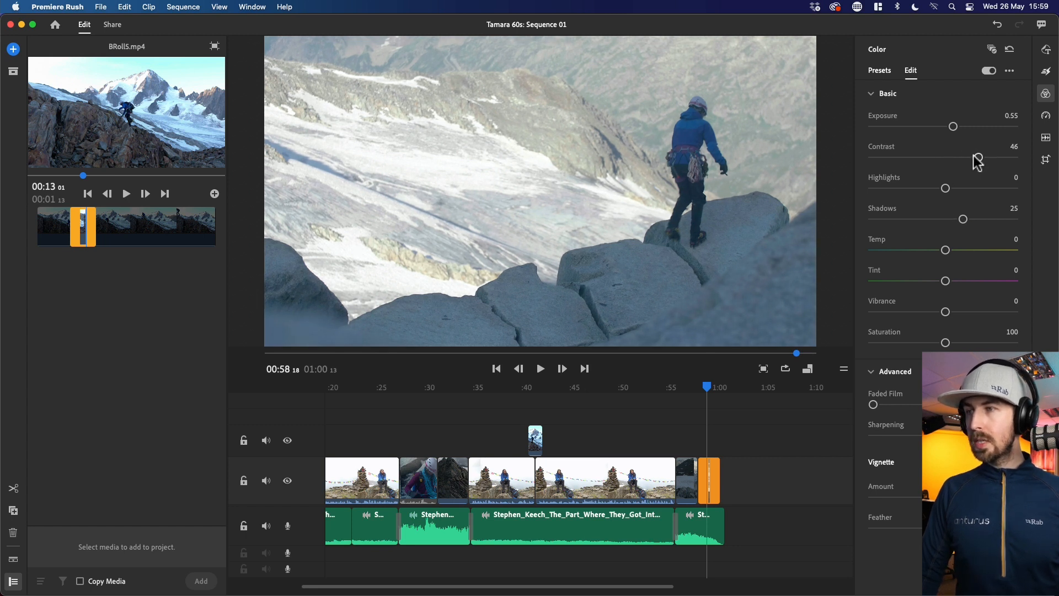
pyautogui.moveTo(693, 390); pyautogui.dragTo(715, 401)
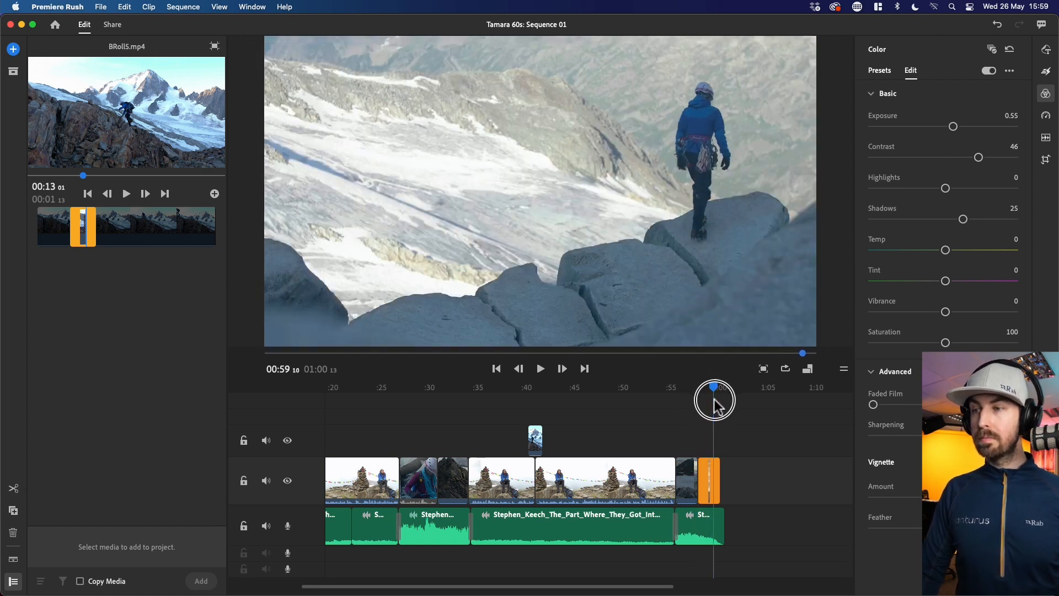
pyautogui.moveTo(673, 584); pyautogui.dragTo(557, 585)
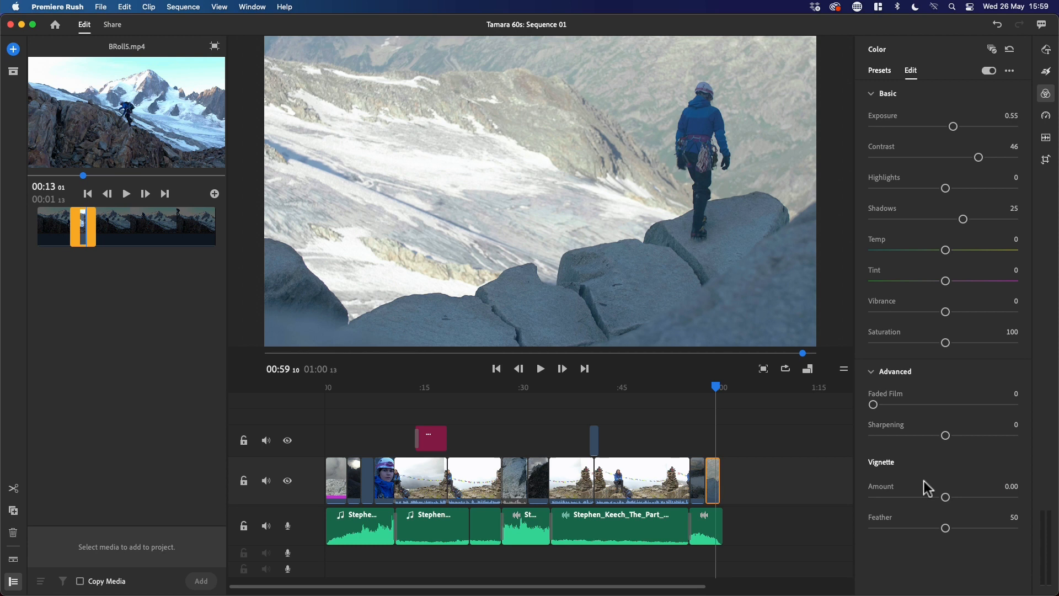
# - Try different vignette amounts on the last clip and reset the amount to its default
pyautogui.moveTo(946, 497); pyautogui.dragTo(1057, 503)
pyautogui.moveTo(873, 497); pyautogui.dragTo(979, 498)
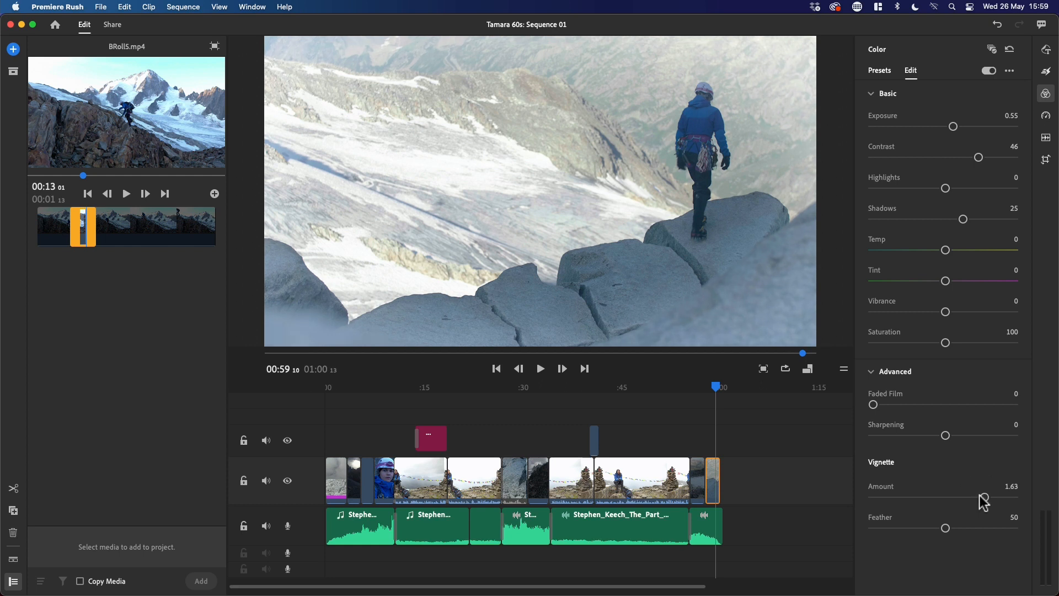
pyautogui.doubleClick(983, 497)
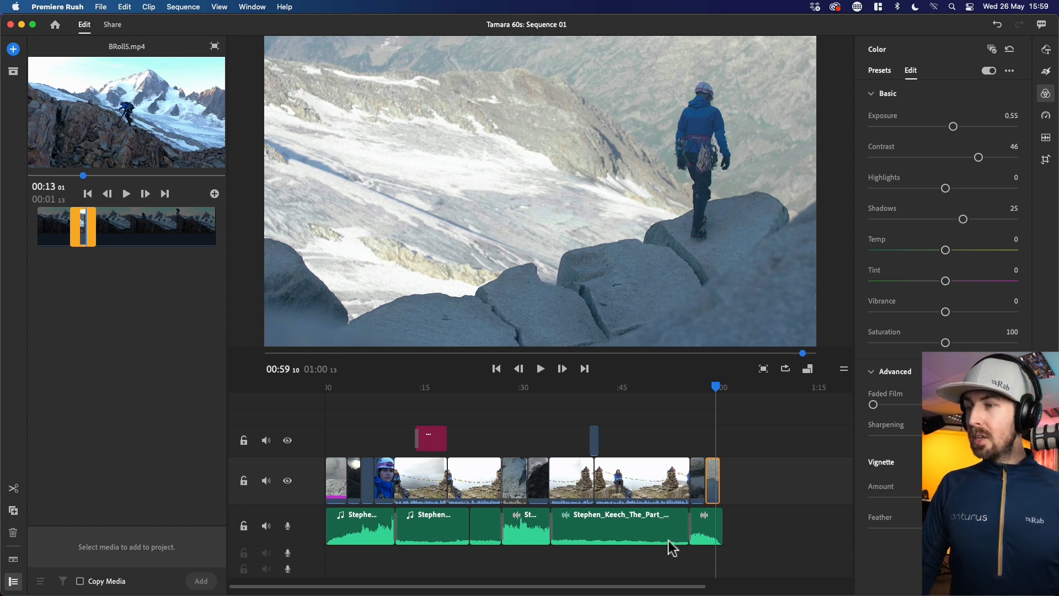
# - Grade the dark rocky gap clip at about 32 seconds with exposure 1.54, contrast 16 and shadows 33
pyautogui.click(343, 388)
pyautogui.moveTo(343, 390); pyautogui.dragTo(538, 402)
pyautogui.click(541, 491)
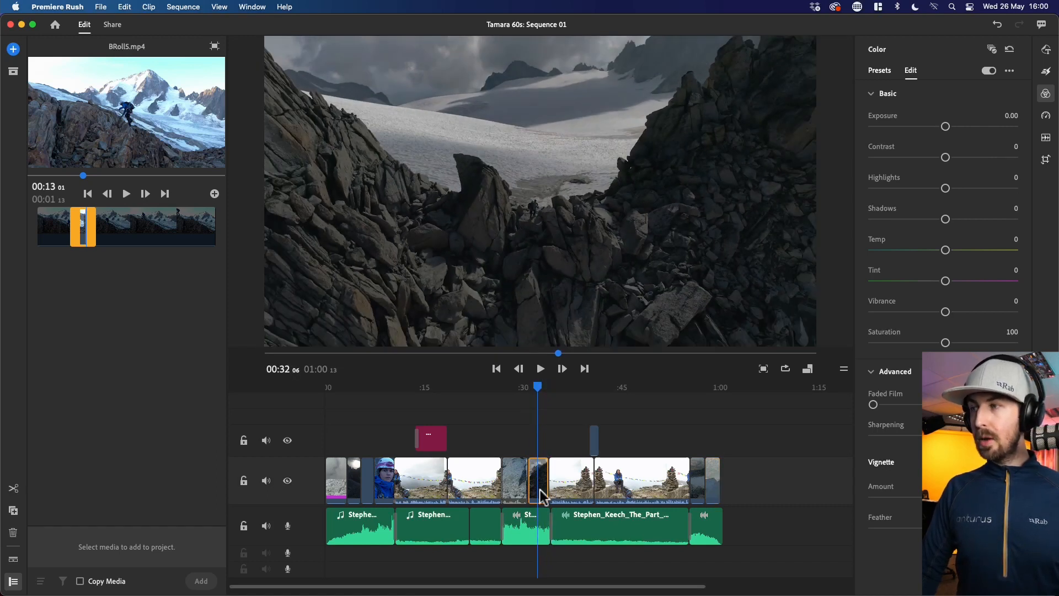
pyautogui.moveTo(947, 128); pyautogui.dragTo(957, 157)
pyautogui.moveTo(947, 220); pyautogui.dragTo(970, 220)
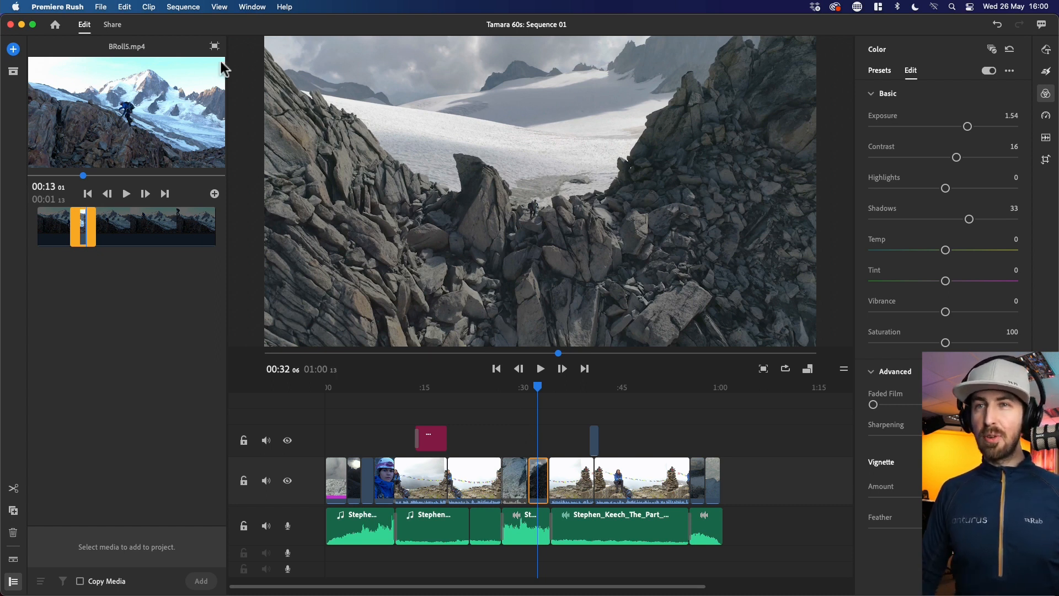
# - Return the media browser to the Walkthroughs folder and review the graphics, transition, color, speed, audio and transform tools
pyautogui.click(216, 45)
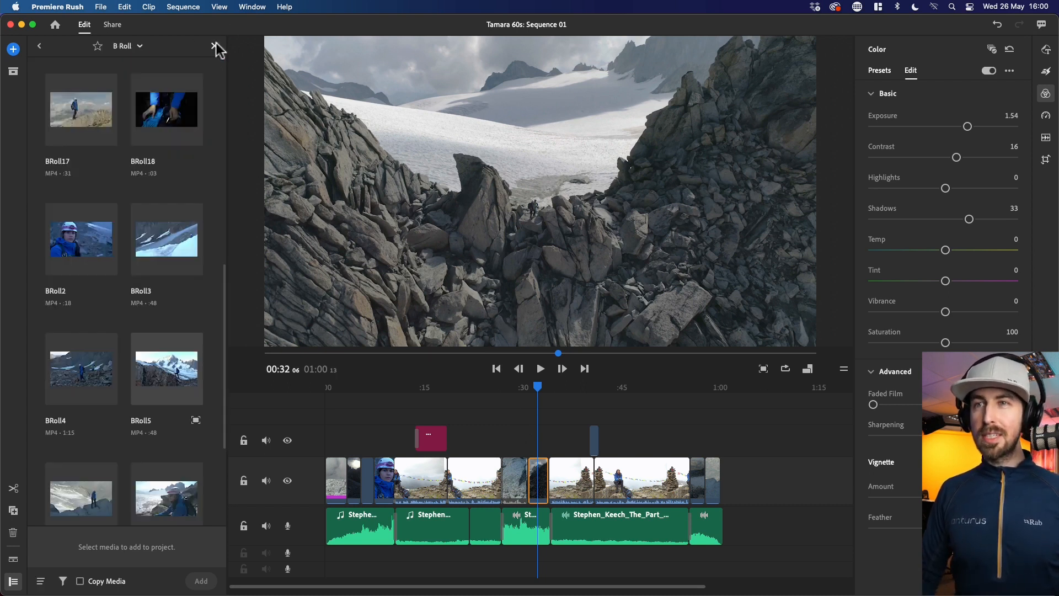
pyautogui.click(38, 45)
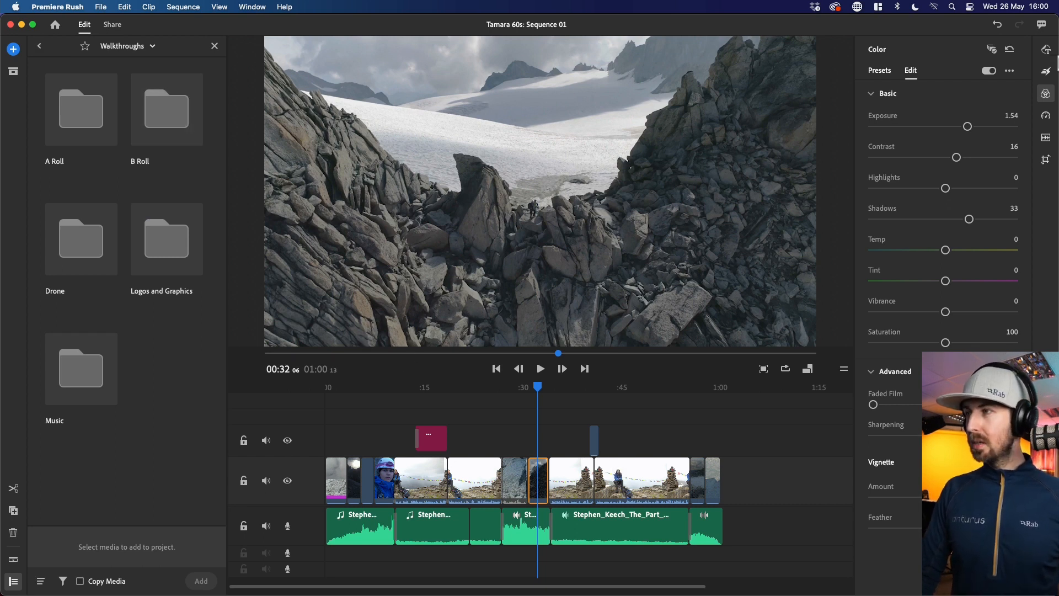
pyautogui.click(1046, 50)
pyautogui.click(1047, 72)
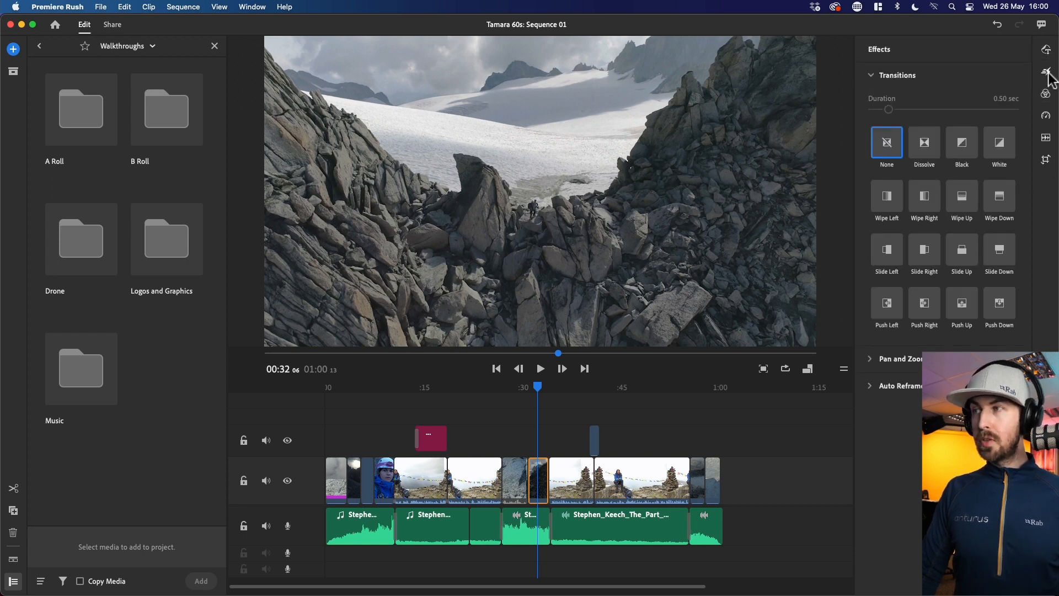
pyautogui.click(1046, 94)
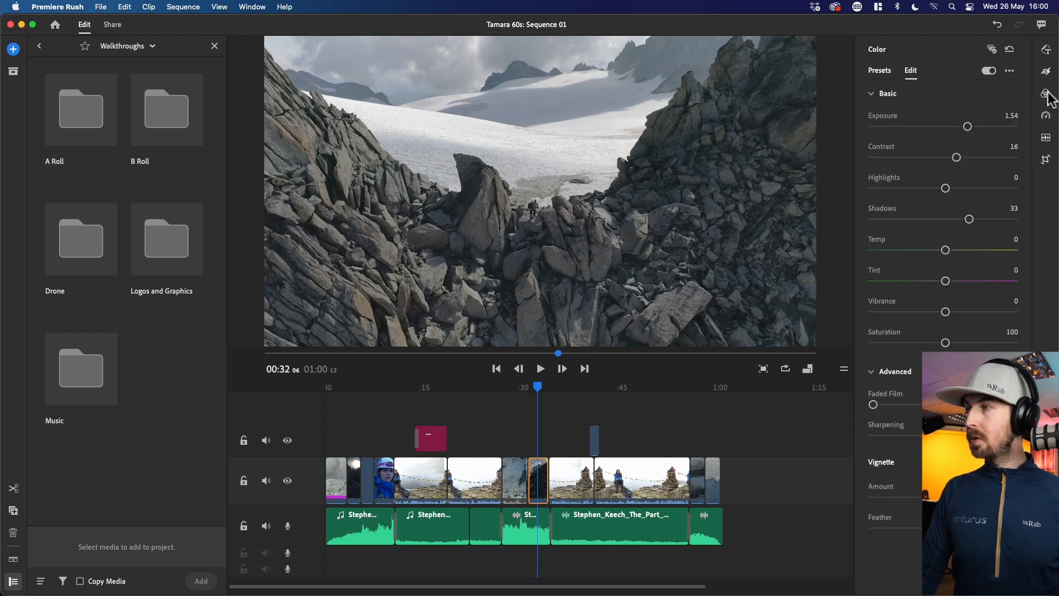
pyautogui.click(1047, 115)
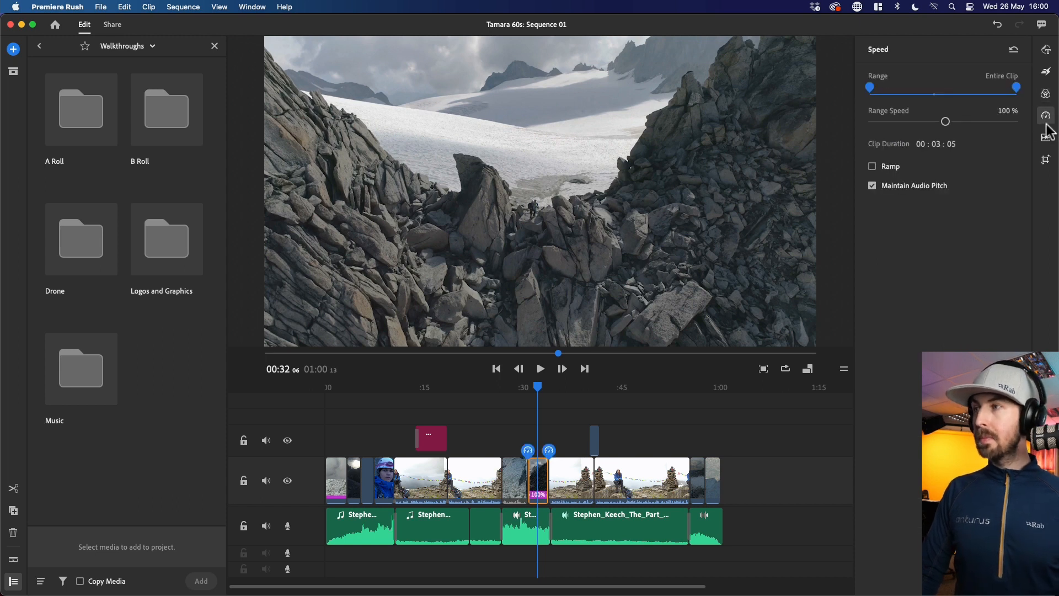
pyautogui.click(1046, 139)
pyautogui.click(1047, 159)
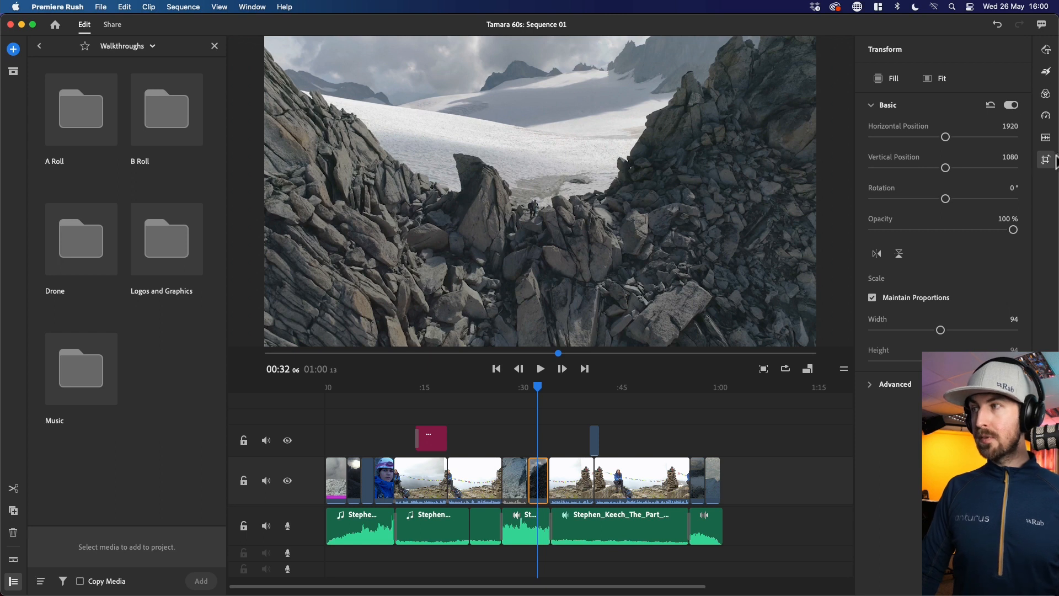
pyautogui.click(1048, 163)
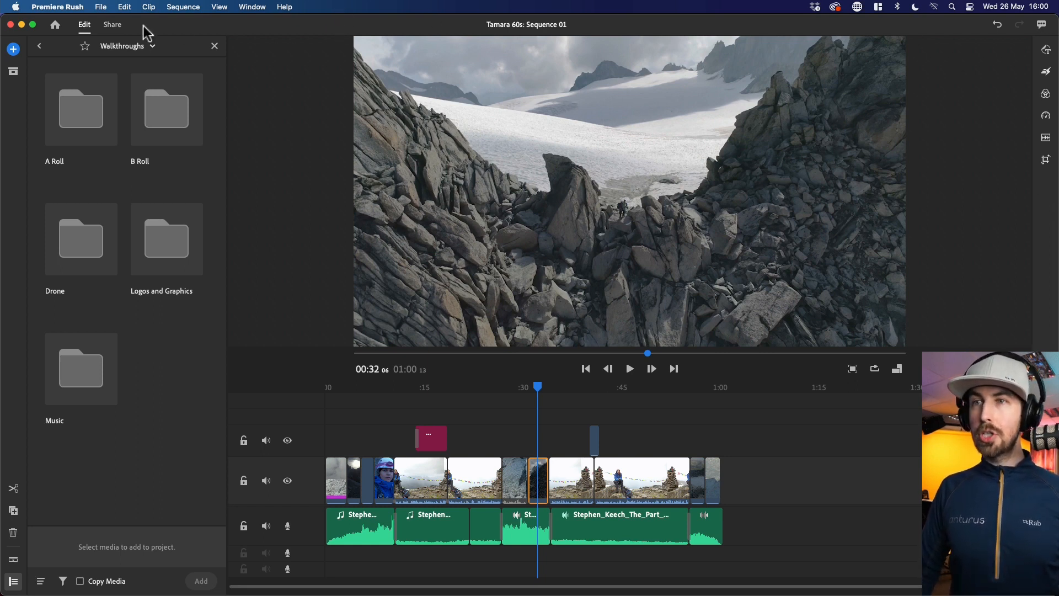
# - Open the sharing settings and rename the local export file with the interviewee's first name followed by 60s
pyautogui.click(112, 25)
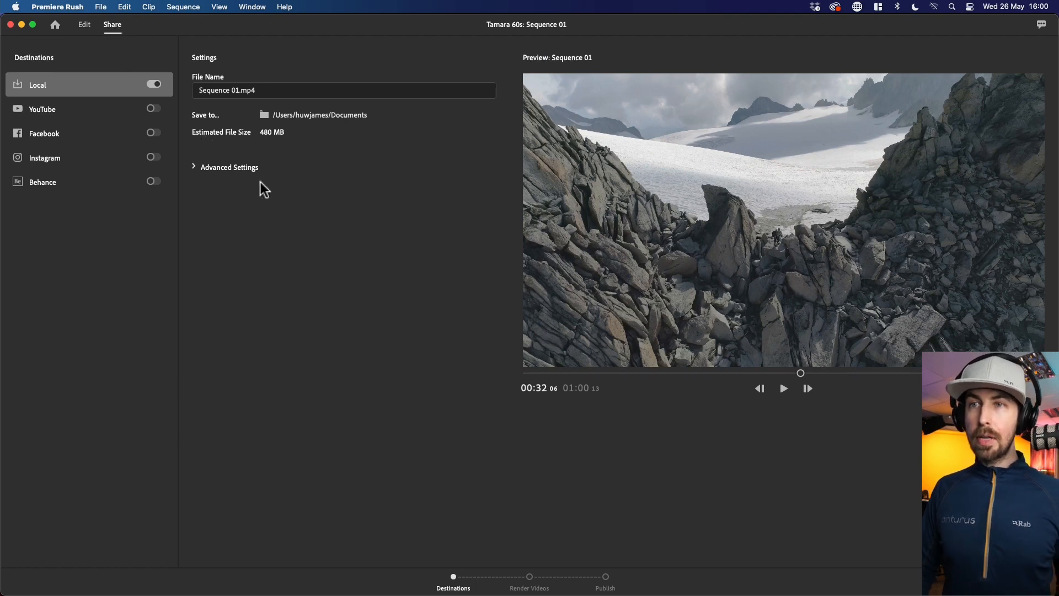
pyautogui.click(239, 93)
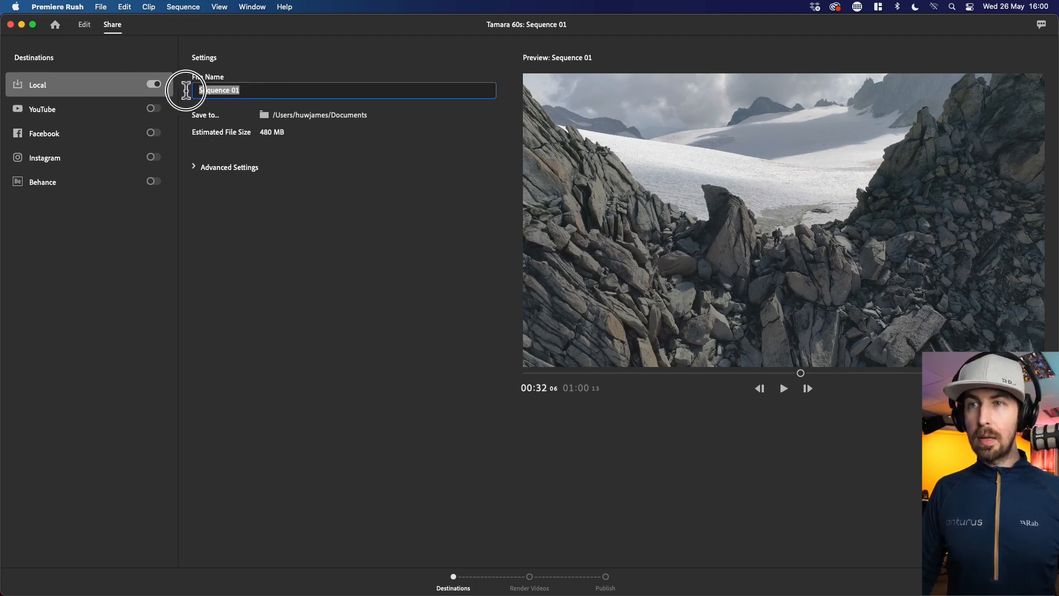
pyautogui.write('Tamara 60s')
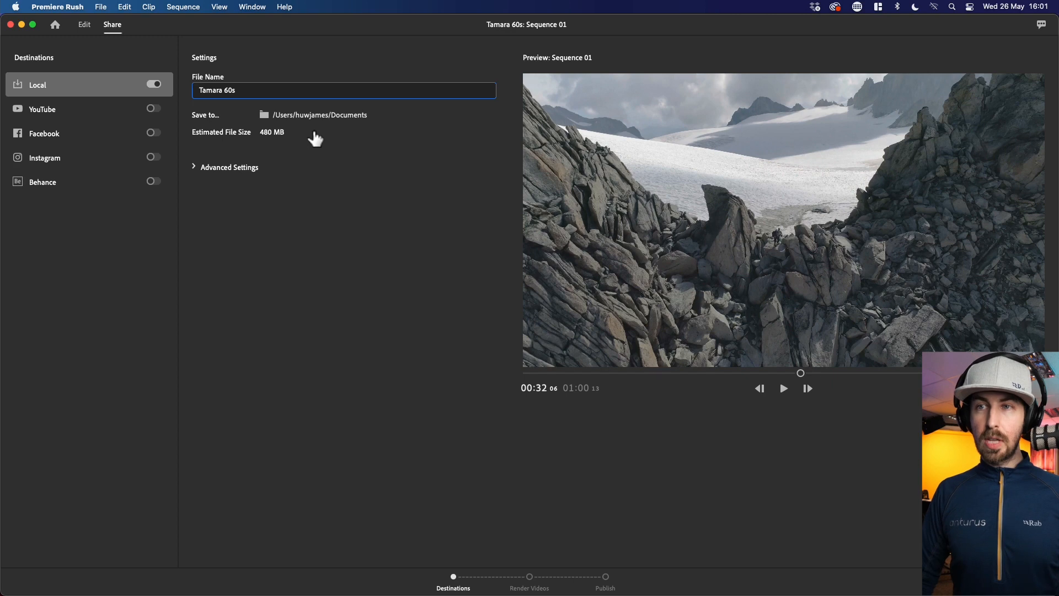
pyautogui.press('Return')
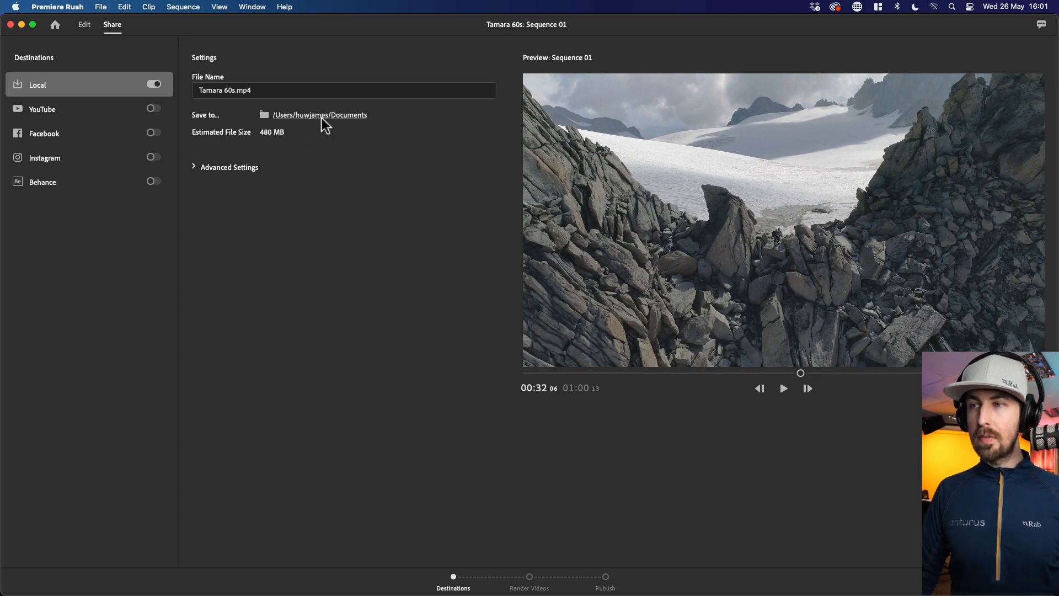
# - Check the local export's save folder, keep it as it is, and expand the advanced export settings
pyautogui.click(298, 116)
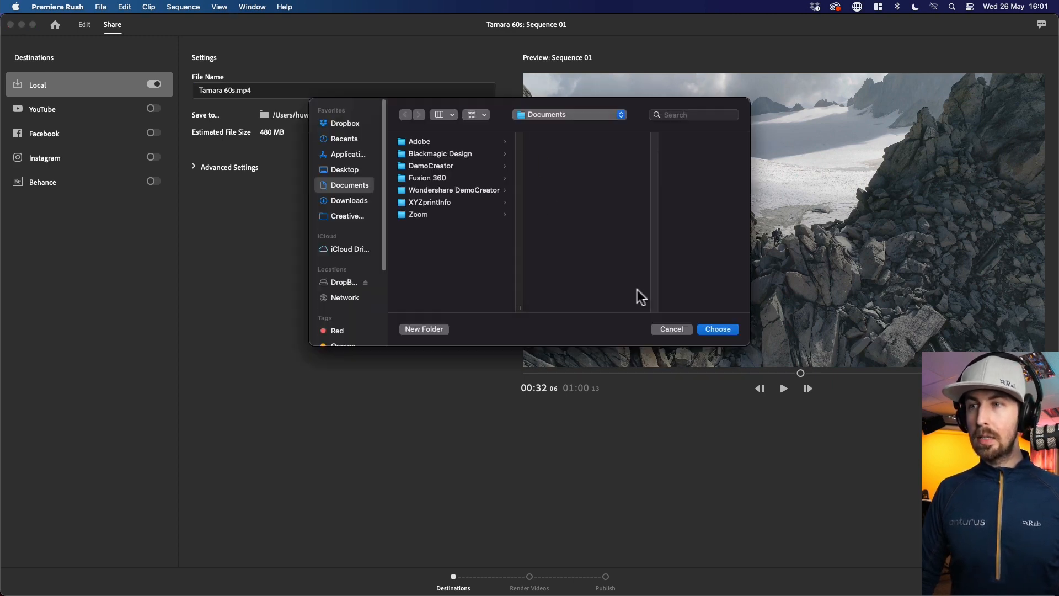
pyautogui.click(660, 327)
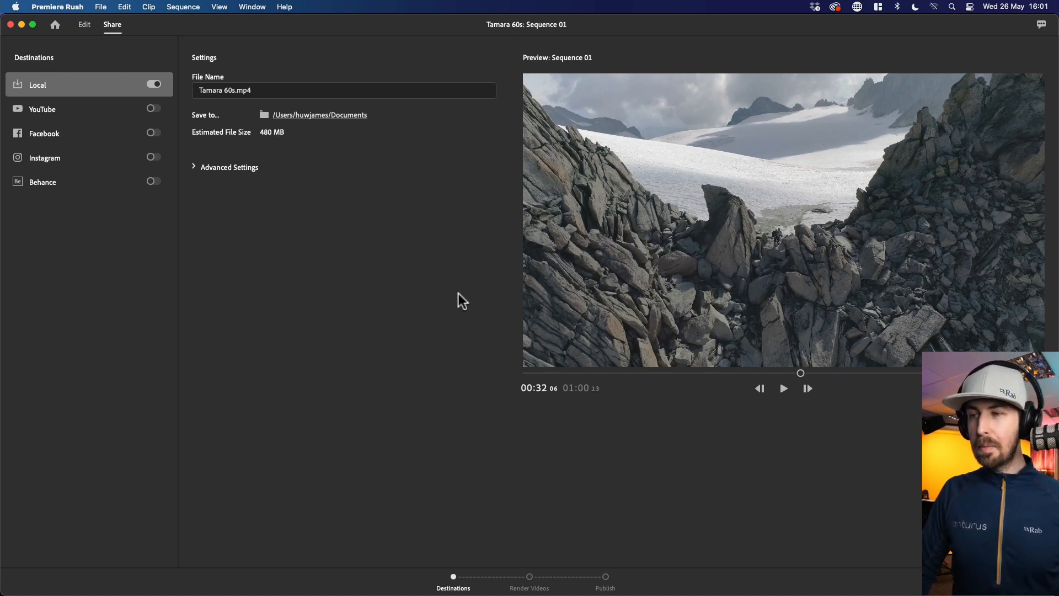
pyautogui.click(196, 167)
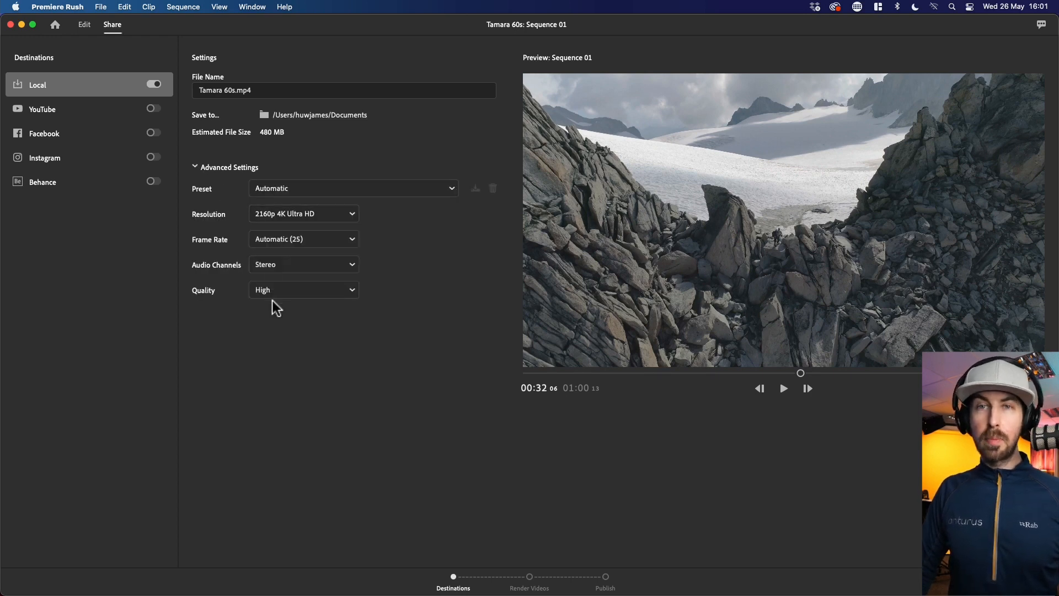
# - Try the YouTube 1080p Full HD export preset, return it to Automatic, and review the other available presets
pyautogui.click(280, 189)
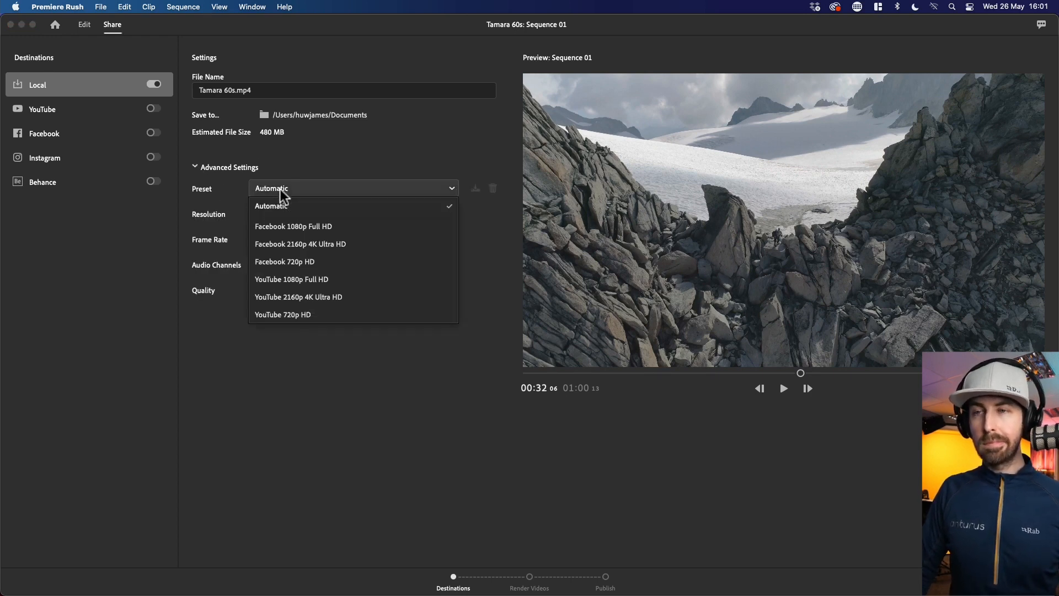
pyautogui.click(298, 280)
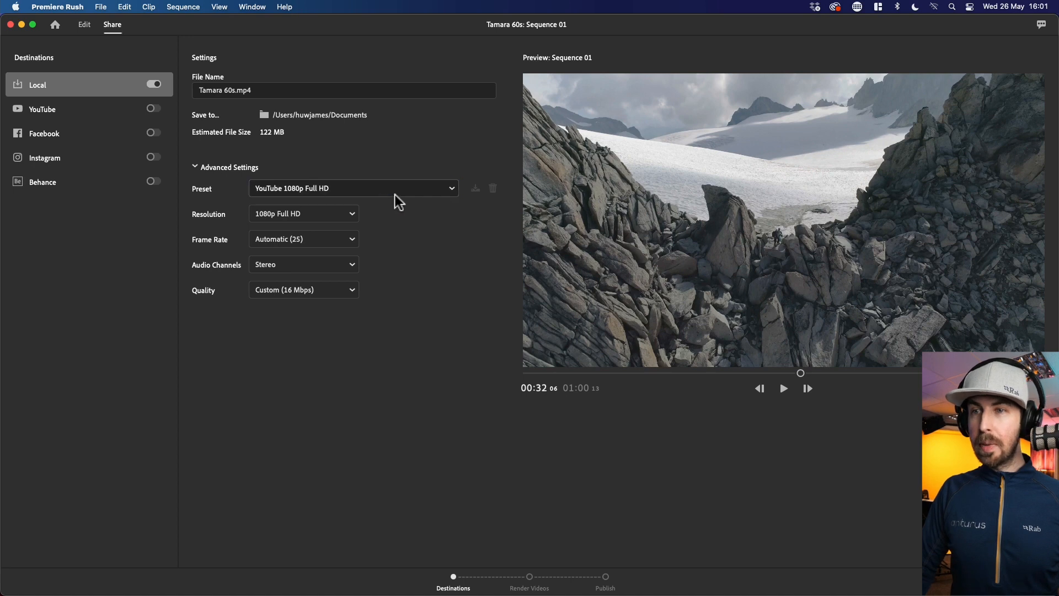
pyautogui.click(337, 191)
pyautogui.click(324, 204)
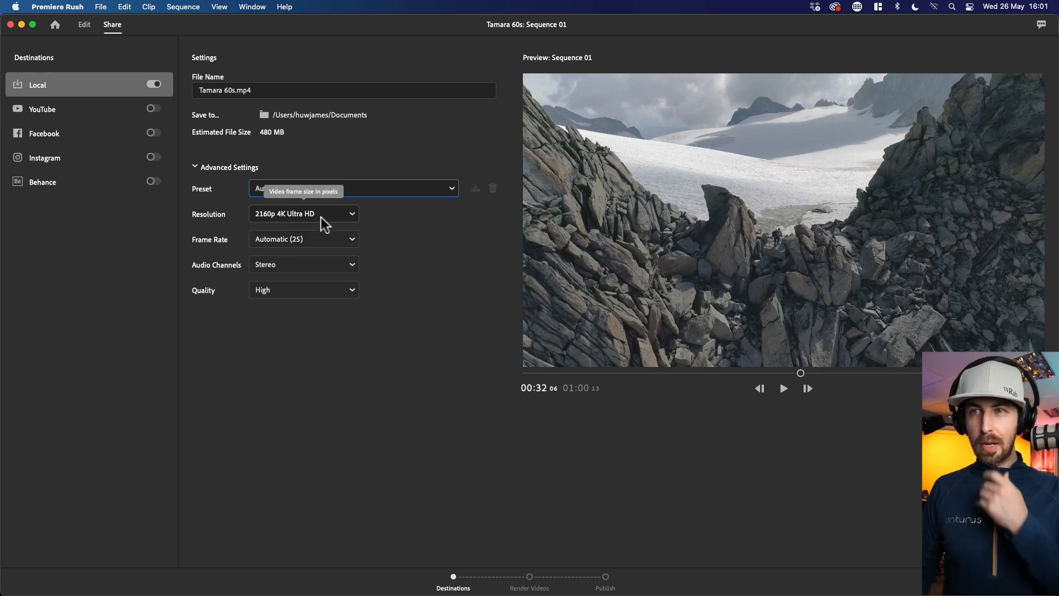
pyautogui.click(379, 188)
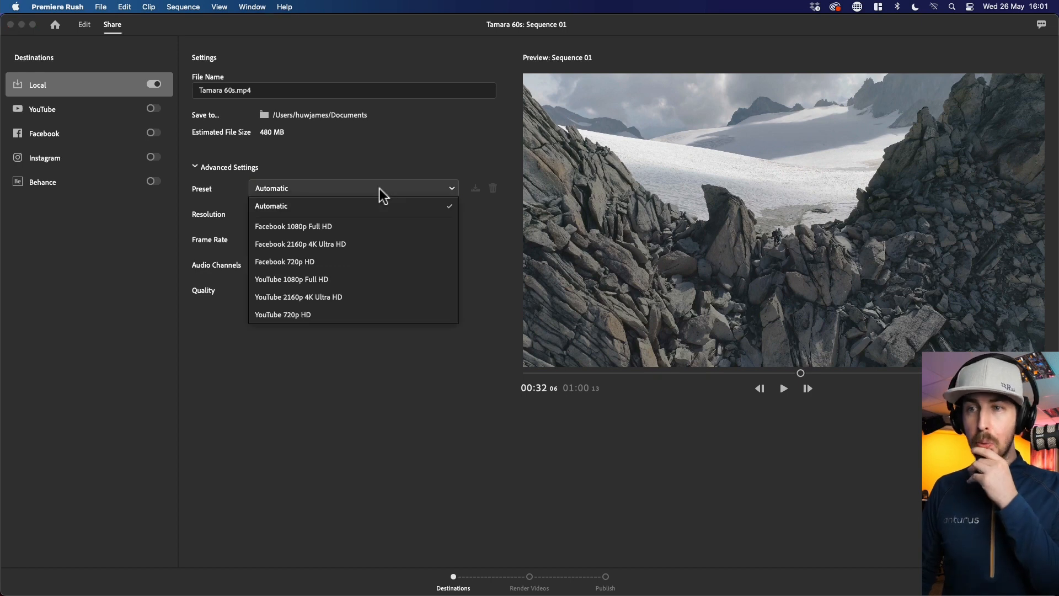
pyautogui.click(379, 188)
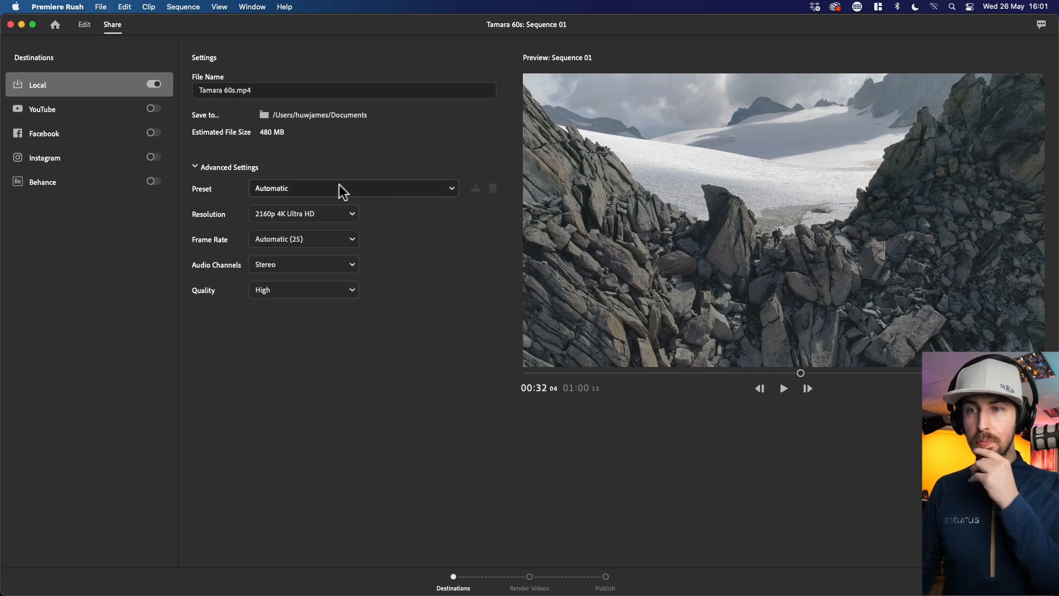
# - Set the local export's resolution to 1080p Full HD
pyautogui.click(293, 213)
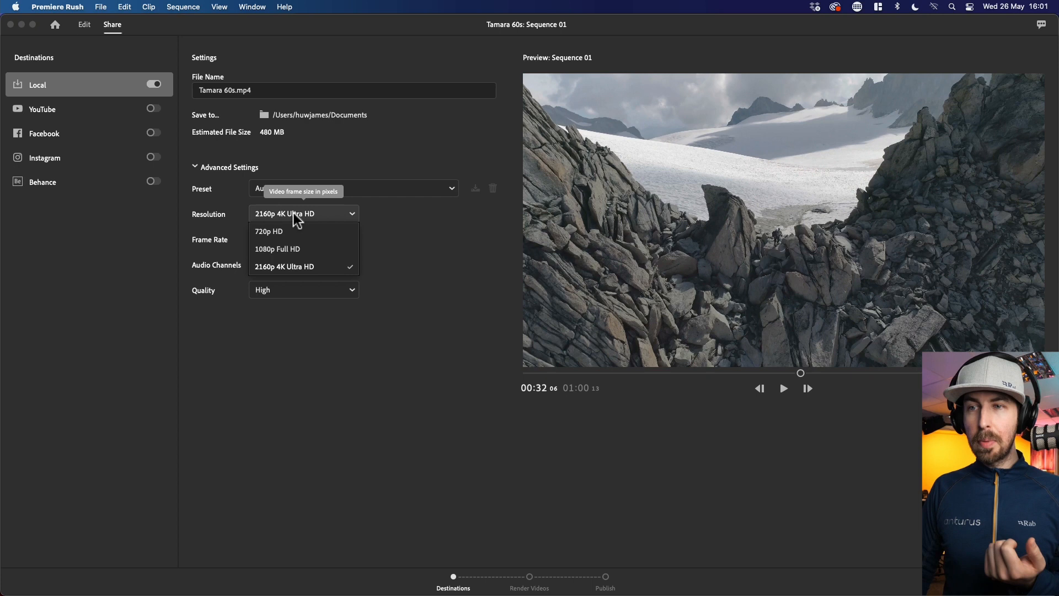
pyautogui.click(290, 249)
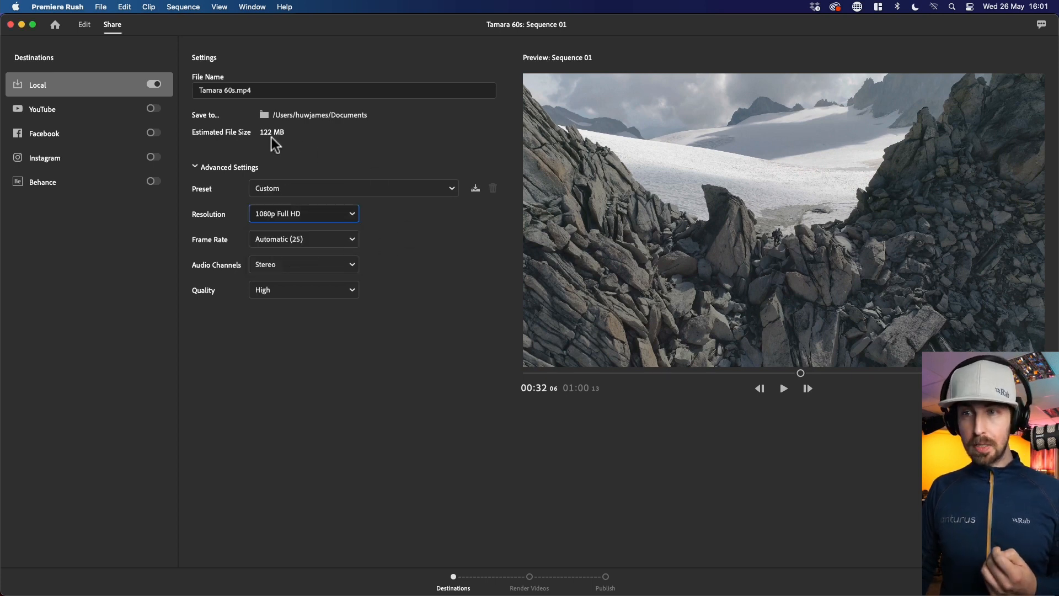
# - Compare the Medium and Low export quality options, and return the quality to High
pyautogui.click(297, 292)
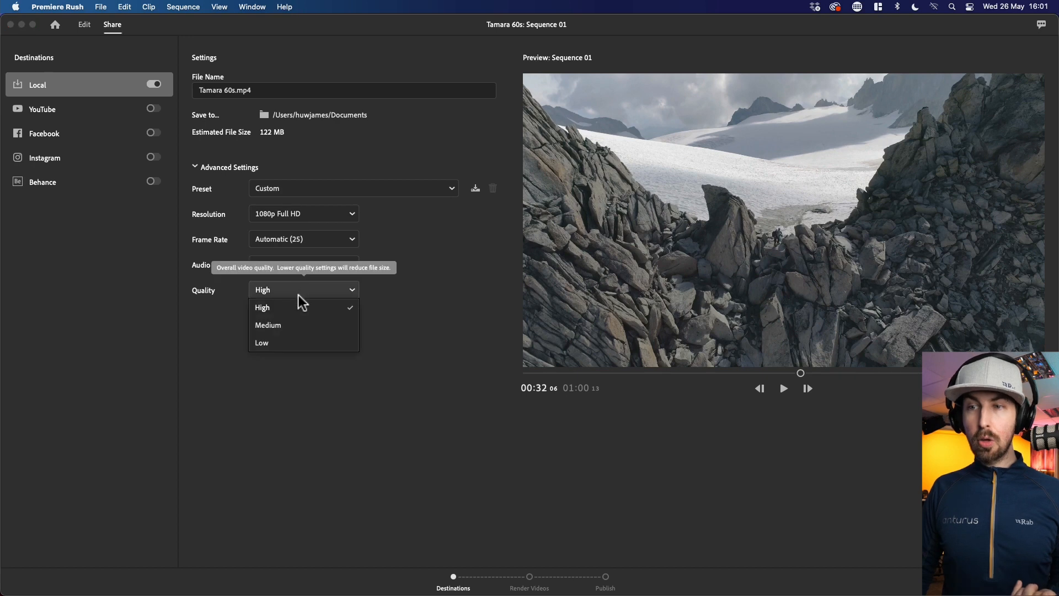
pyautogui.click(285, 326)
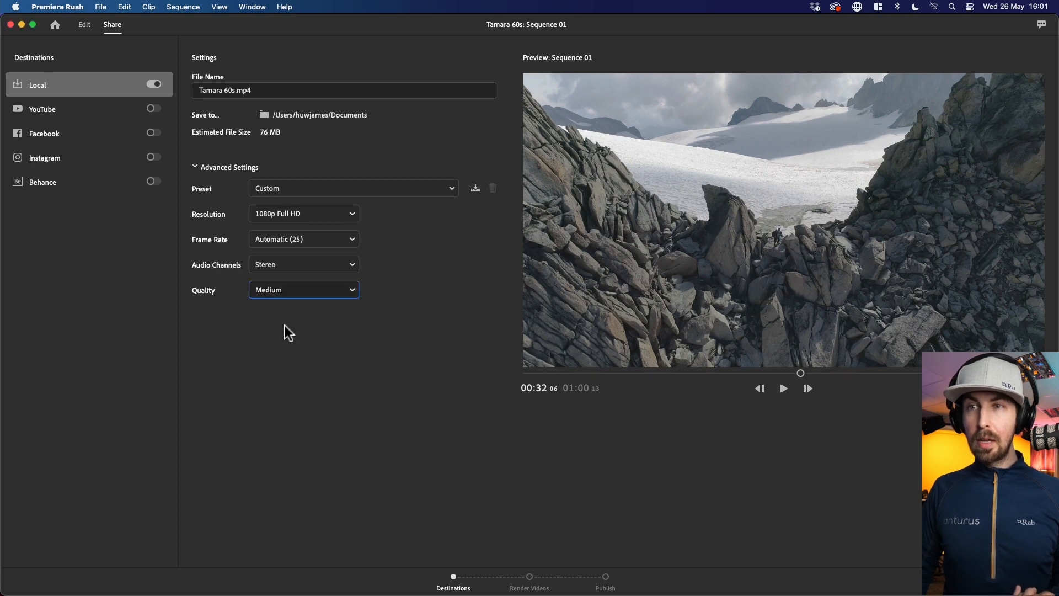
pyautogui.click(303, 290)
pyautogui.click(307, 345)
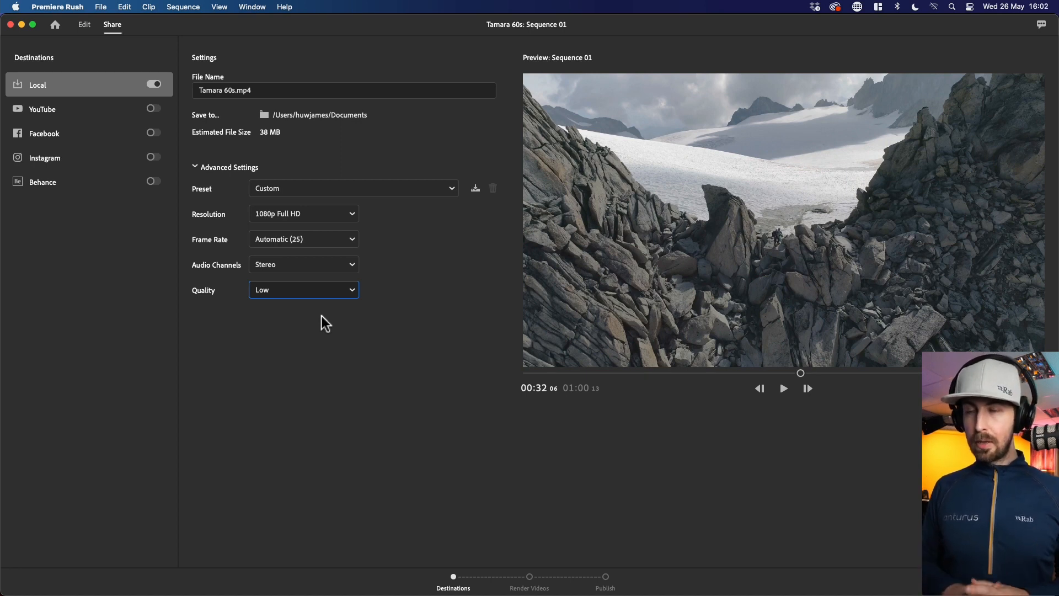
pyautogui.click(331, 292)
pyautogui.click(301, 307)
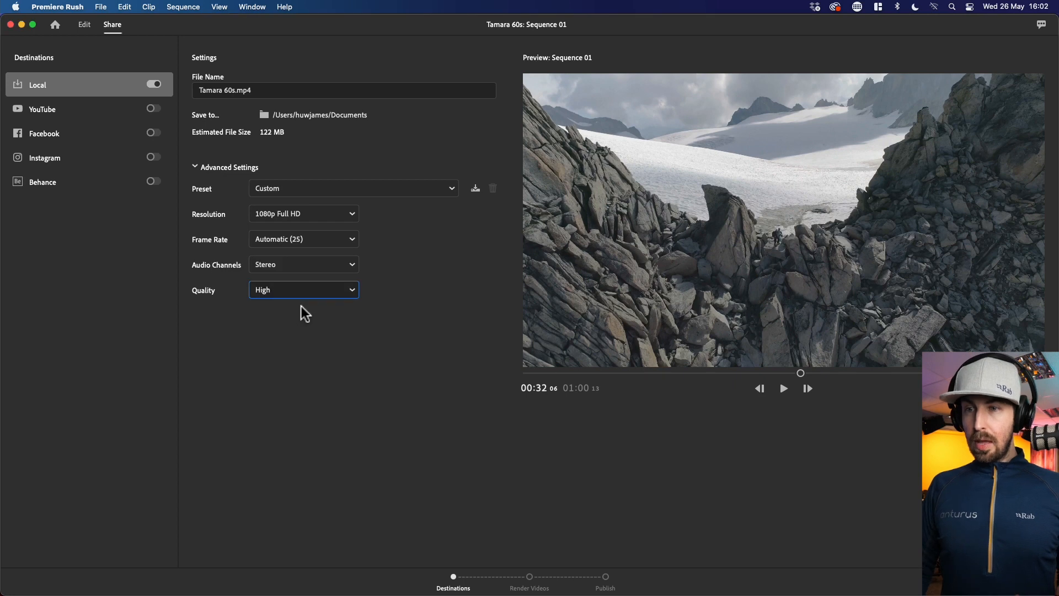
# - Recheck the resolution options, keep 1080p Full HD, and start exporting the sequence as a local file
pyautogui.click(318, 214)
pyautogui.click(317, 214)
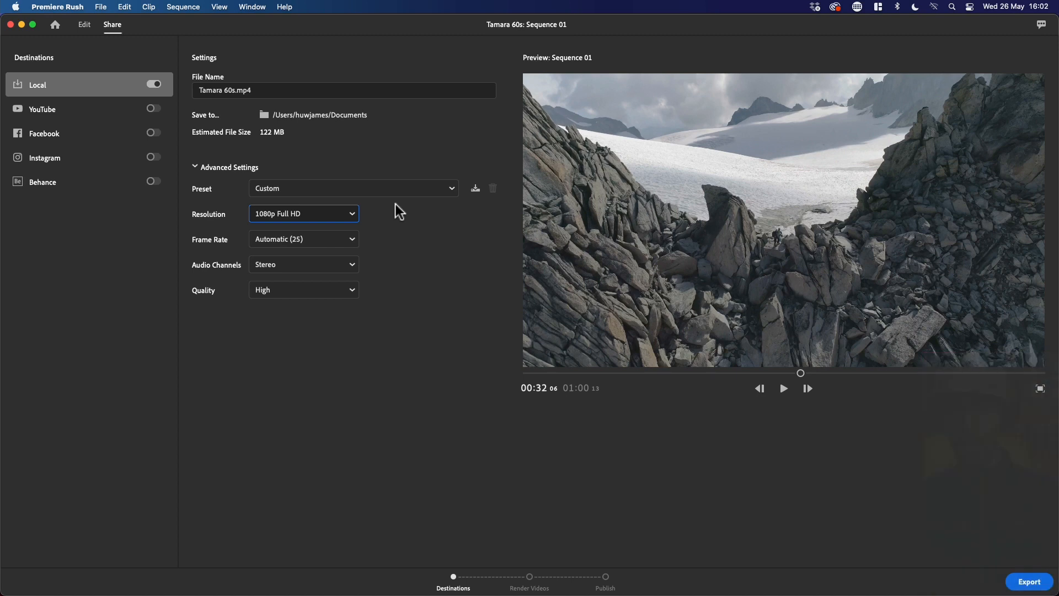
pyautogui.click(1030, 582)
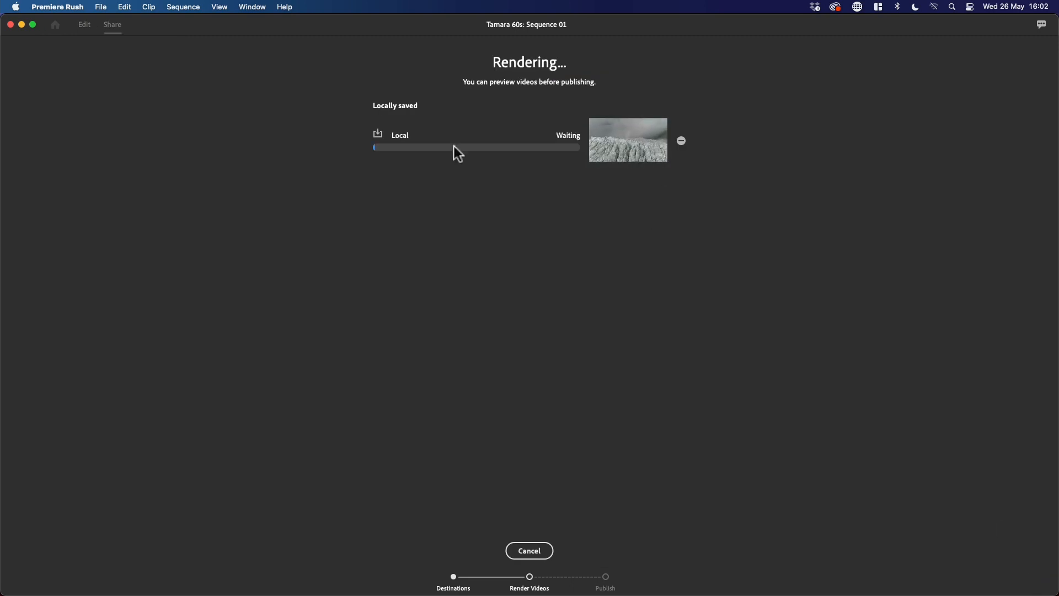